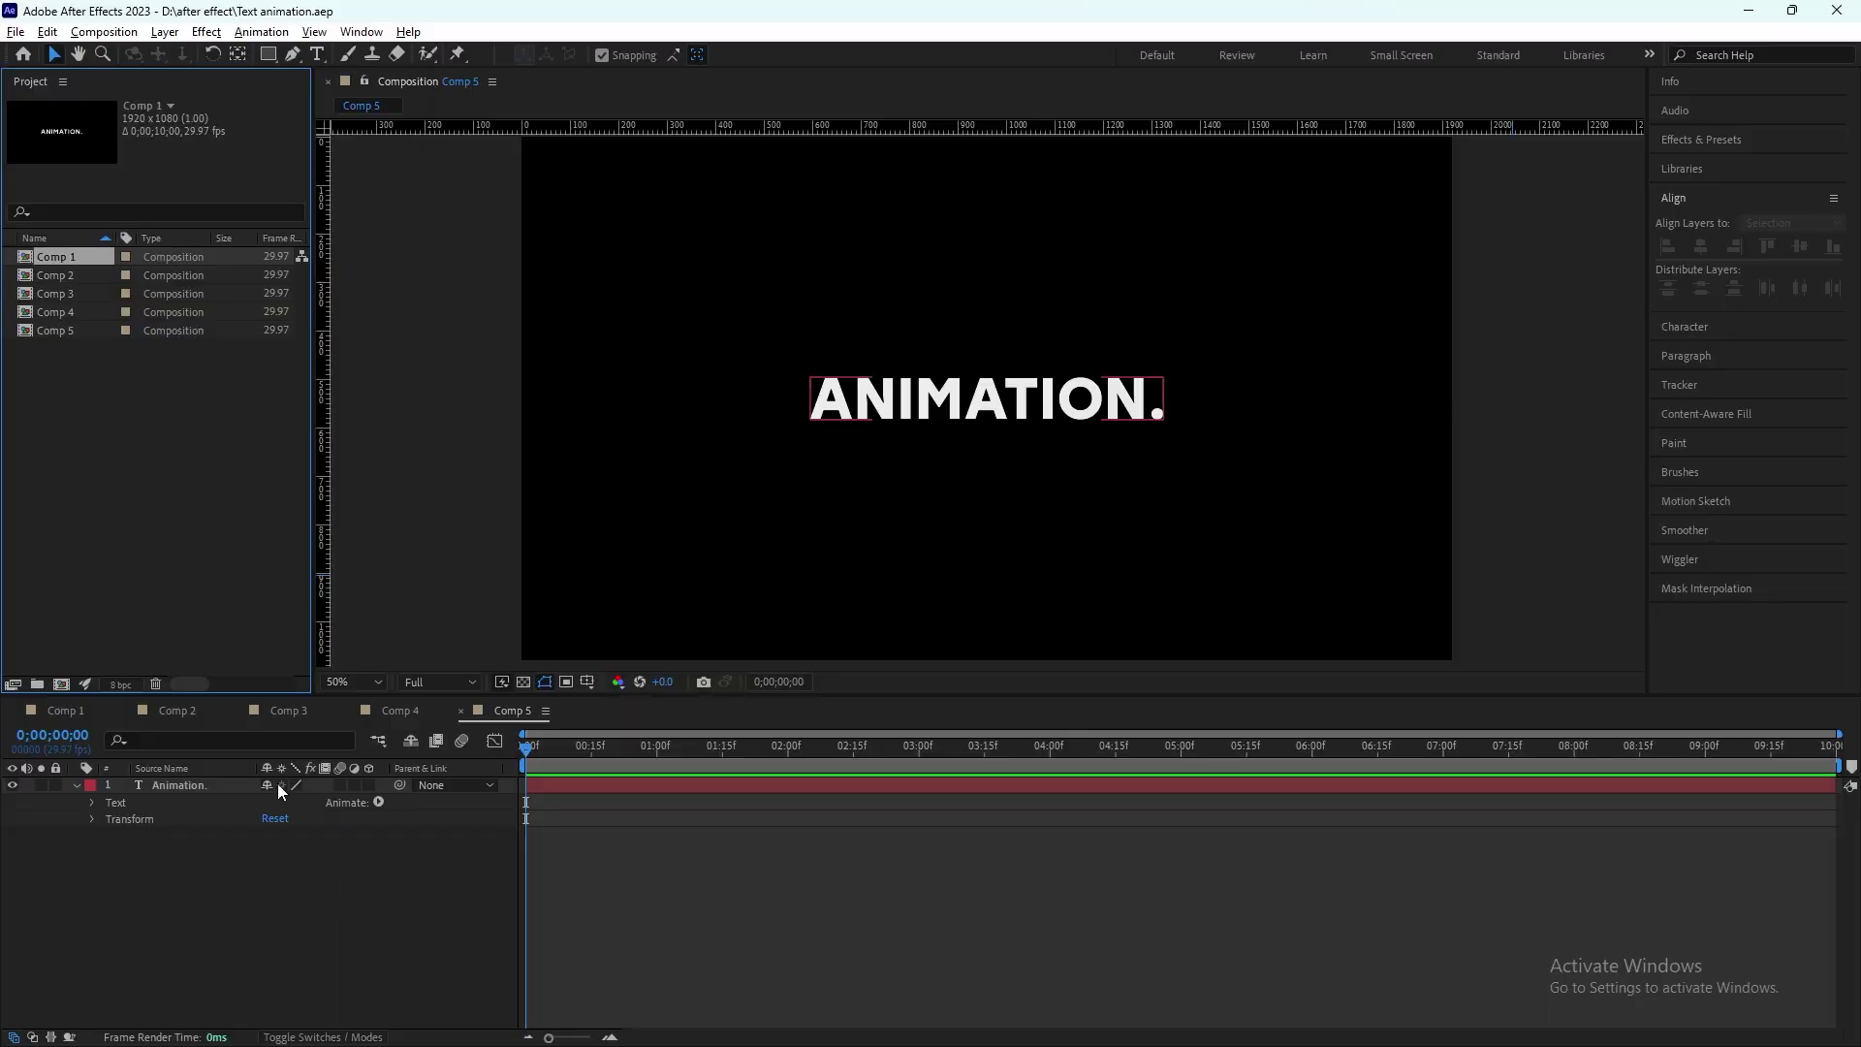
# Step: Bring up the Animate property menu for the ANIMATION. text layer in Comp 5
pyautogui.click(379, 802)
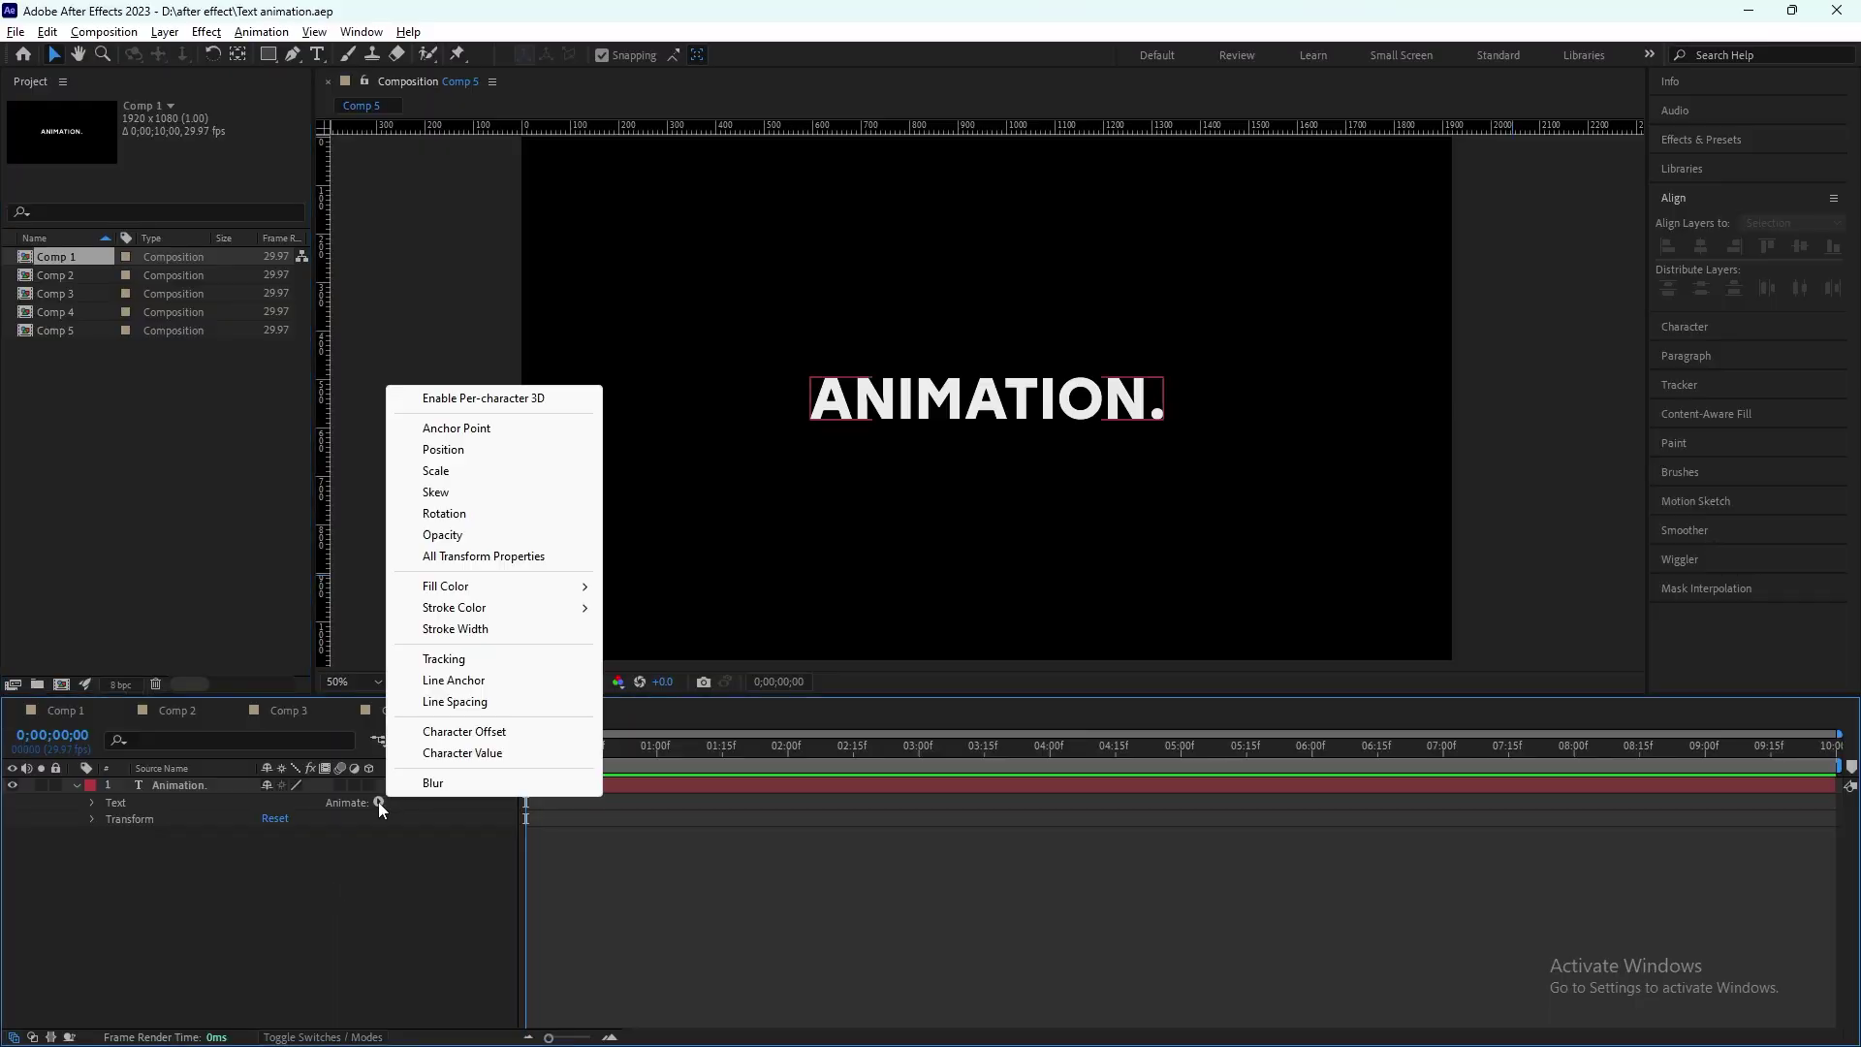
# Step: Add a Position animator to the text and add Opacity to the same animator
pyautogui.click(444, 449)
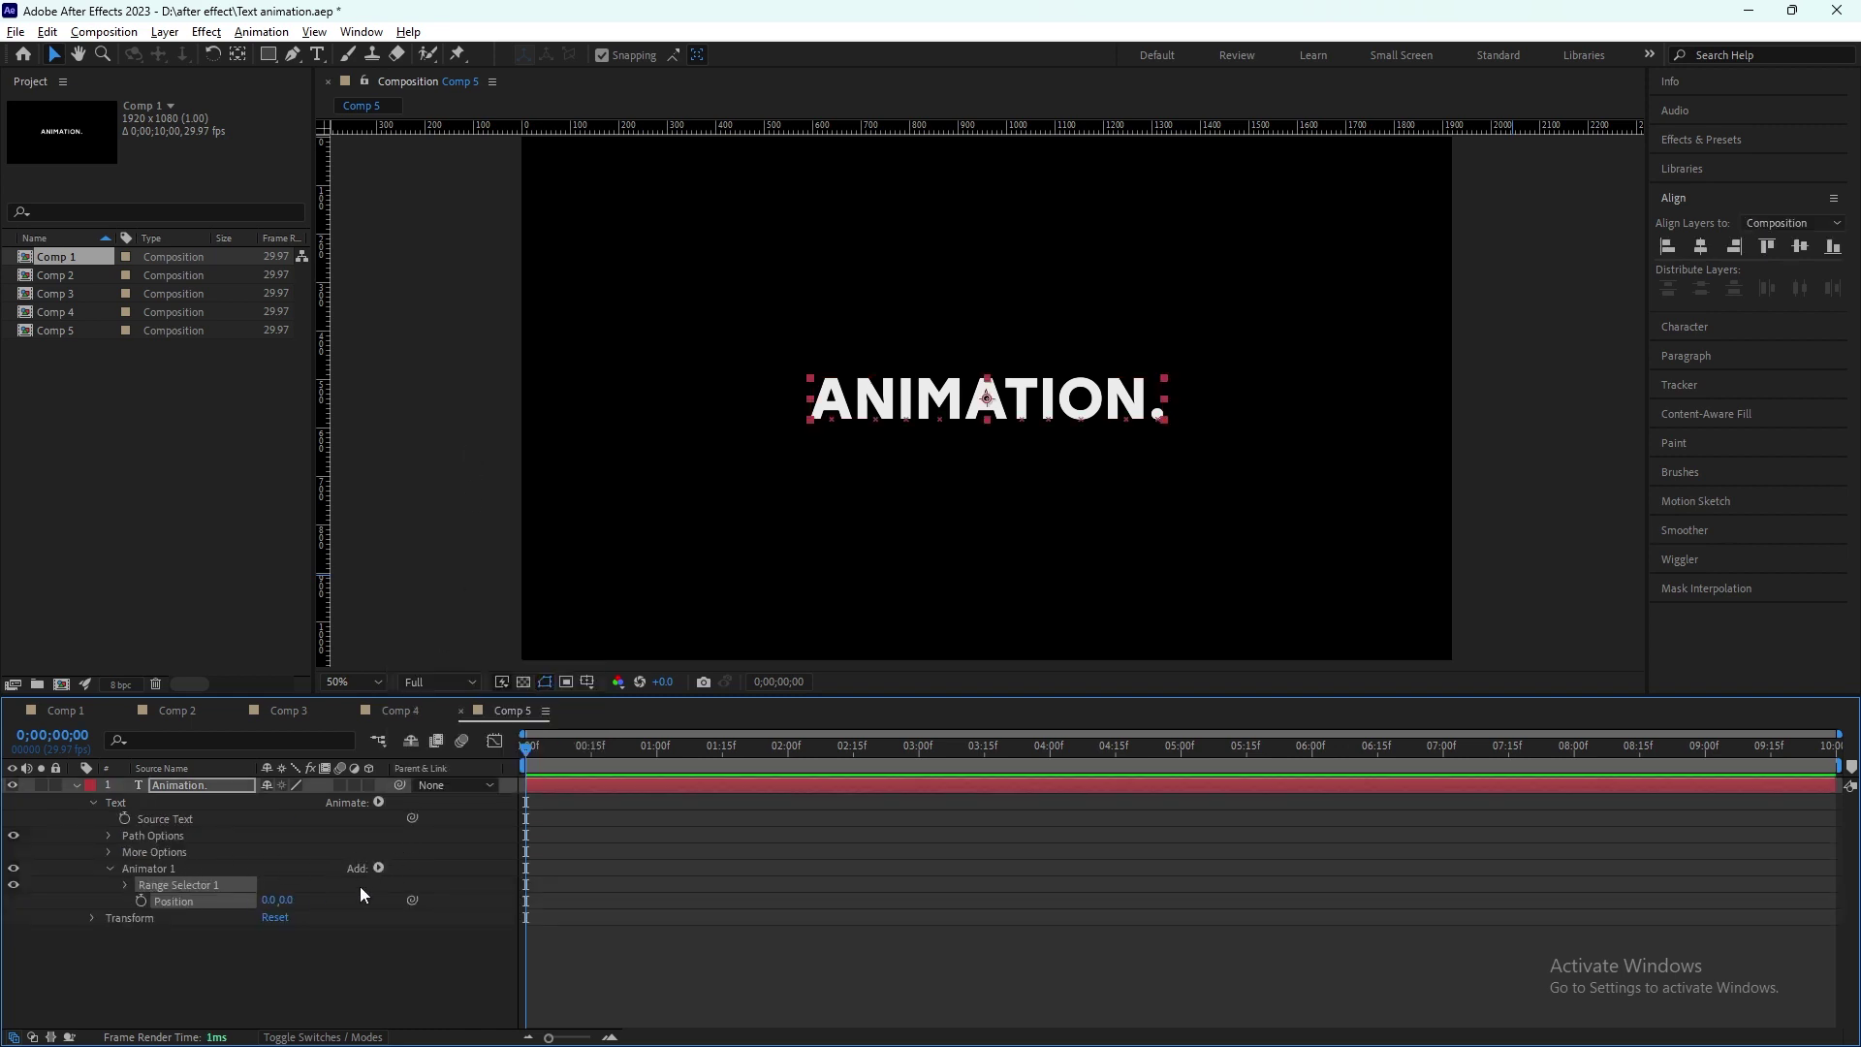
pyautogui.click(379, 867)
pyautogui.moveTo(427, 875)
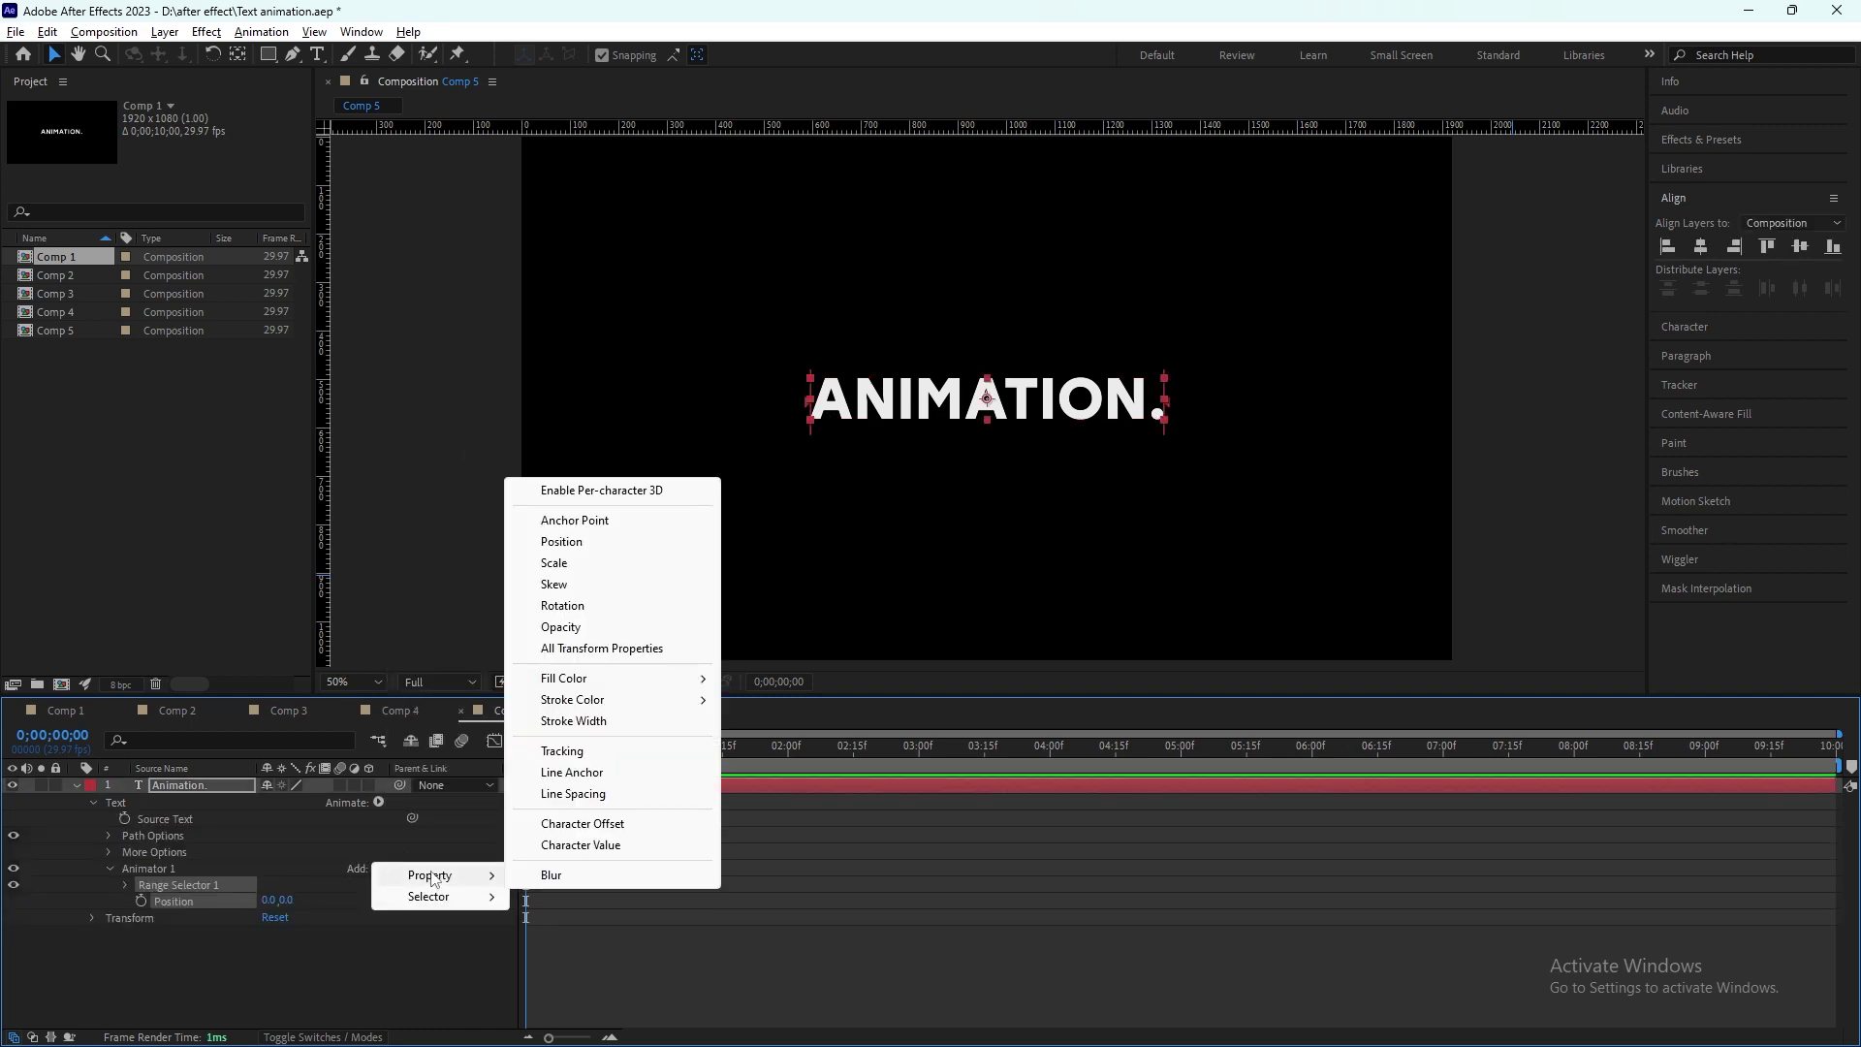
pyautogui.click(576, 628)
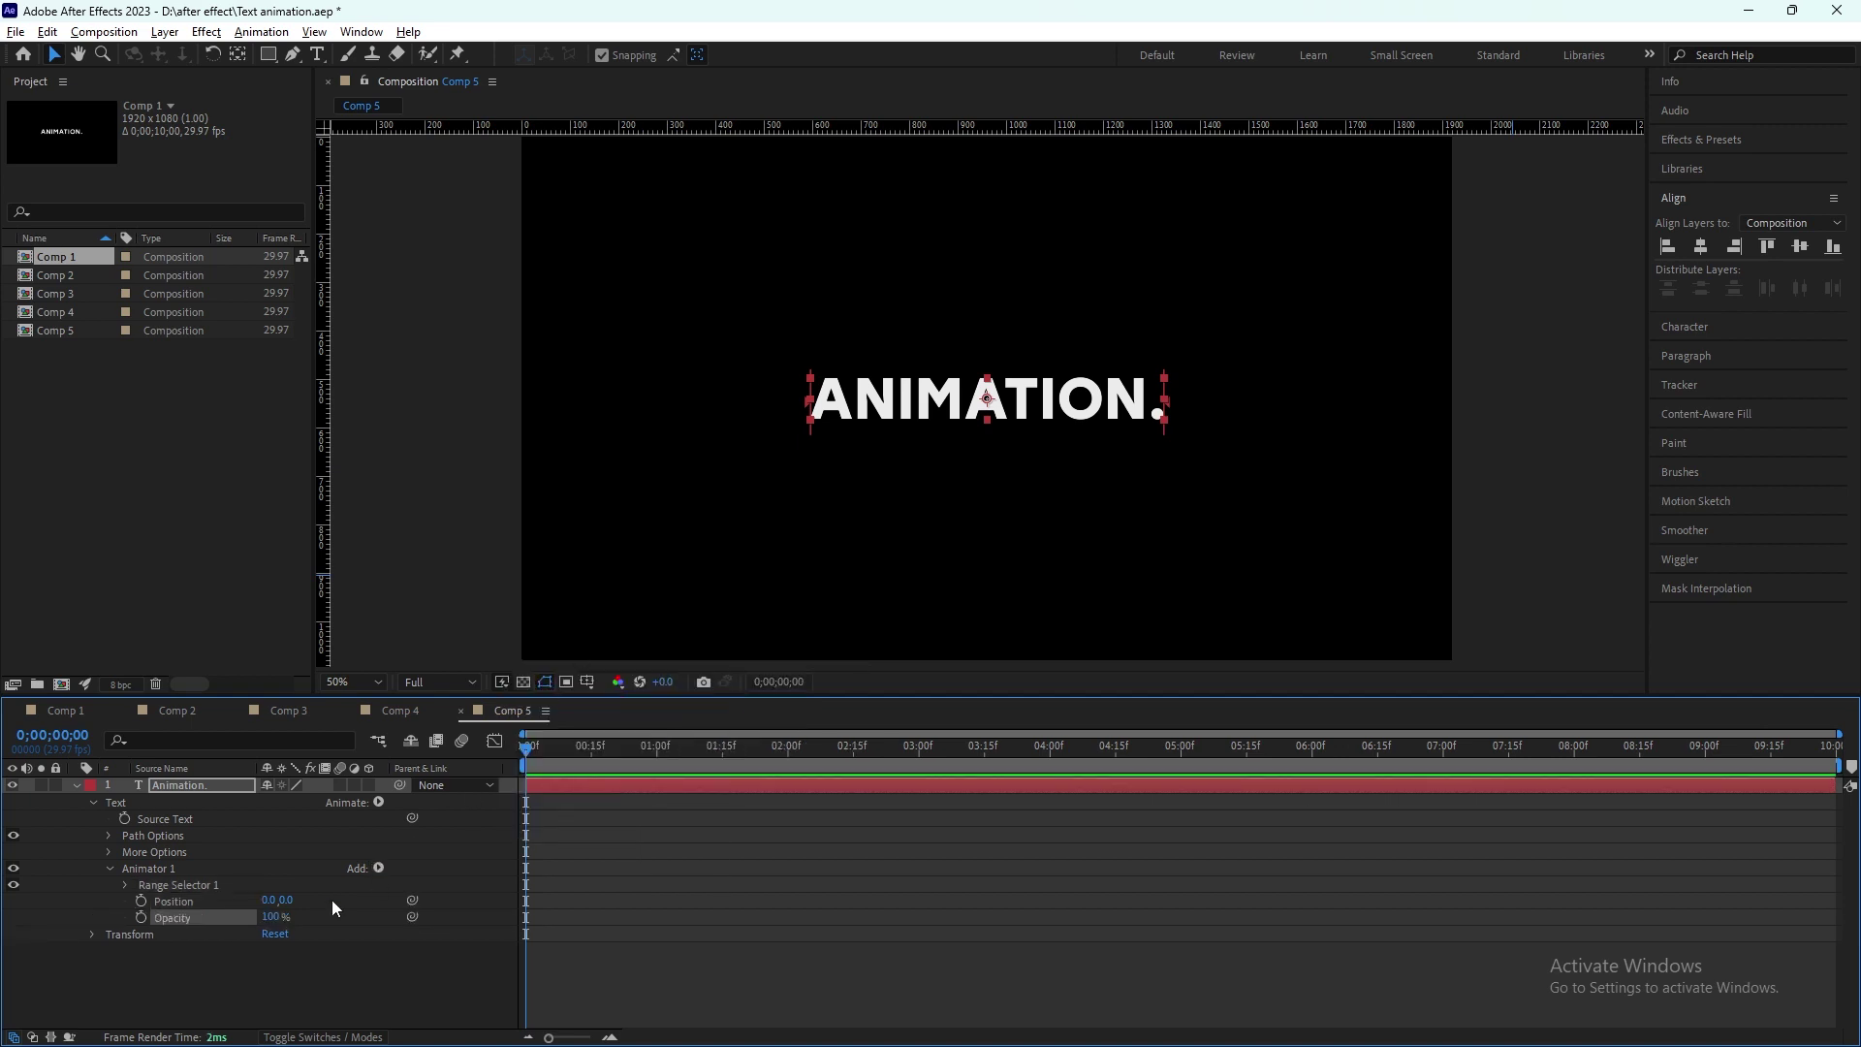
# Step: Set the animator's Position Y to 61 and Opacity to 0%, hiding the text
pyautogui.moveTo(284, 901); pyautogui.dragTo(338, 906)
pyautogui.click(272, 917)
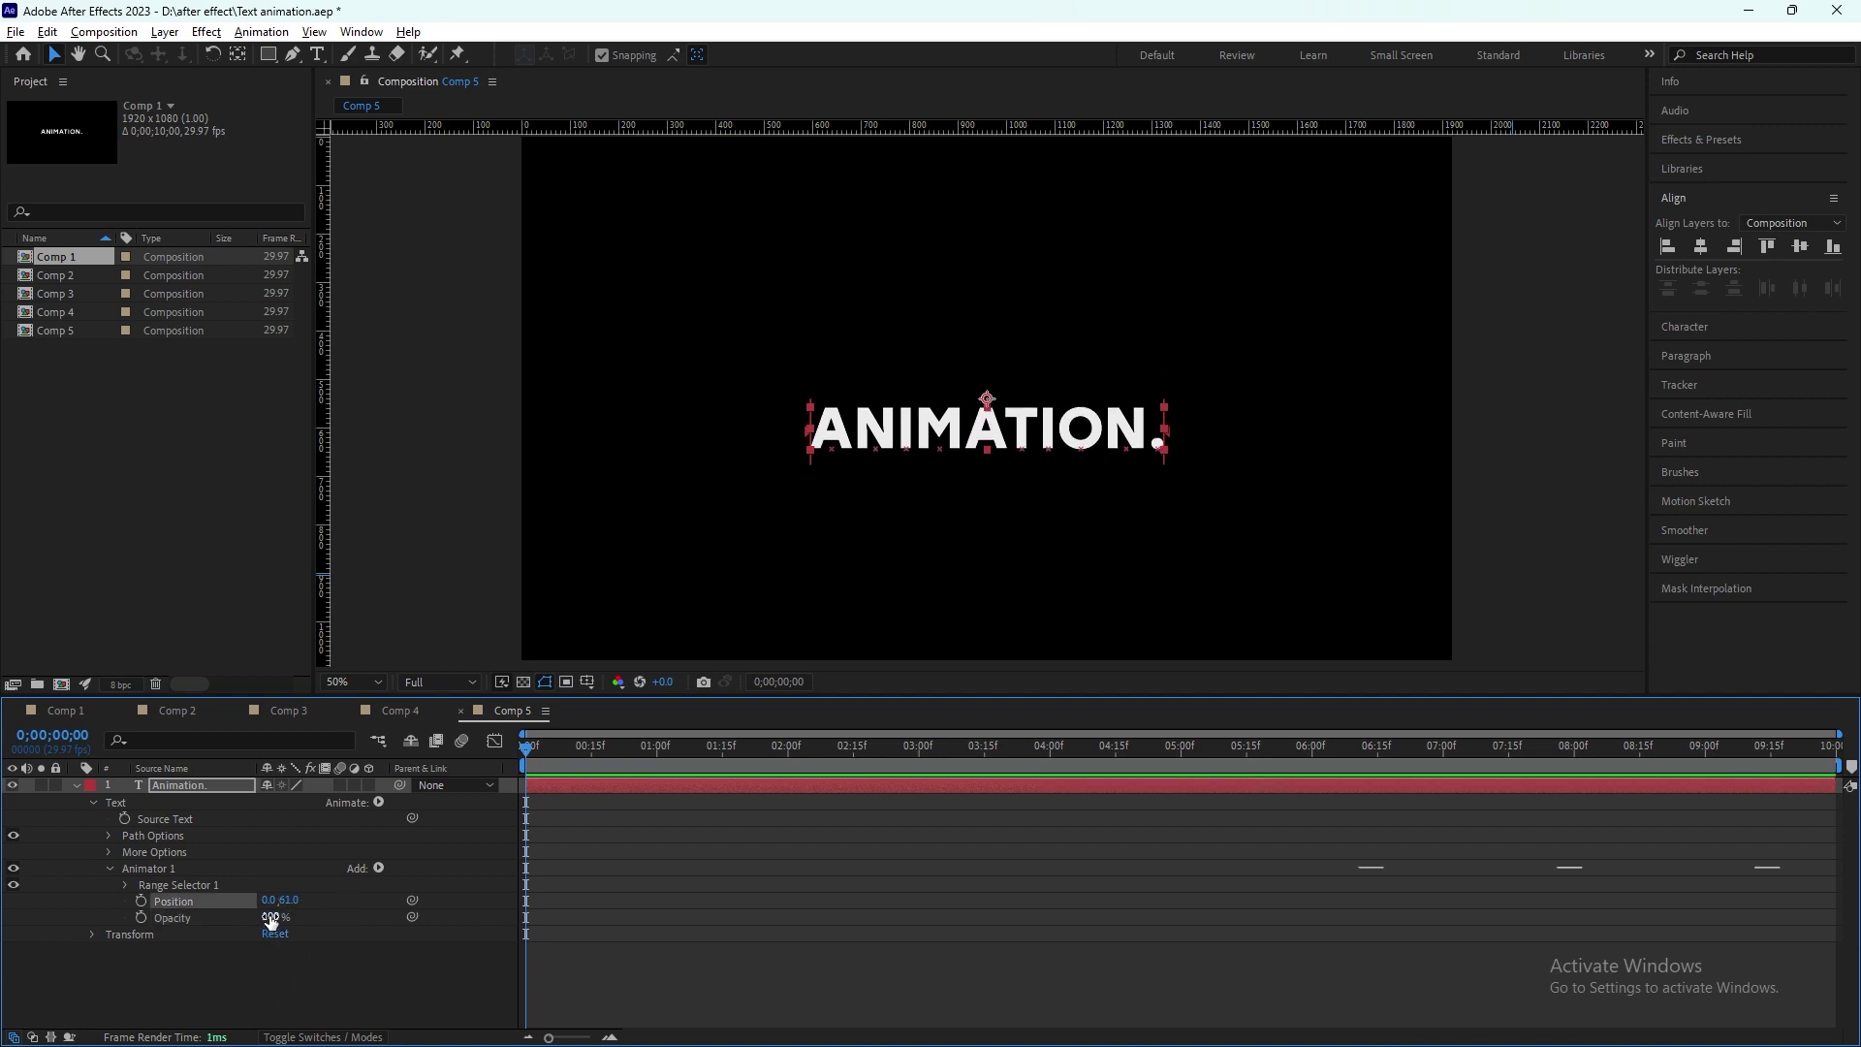
pyautogui.write('0')
pyautogui.press('Return')
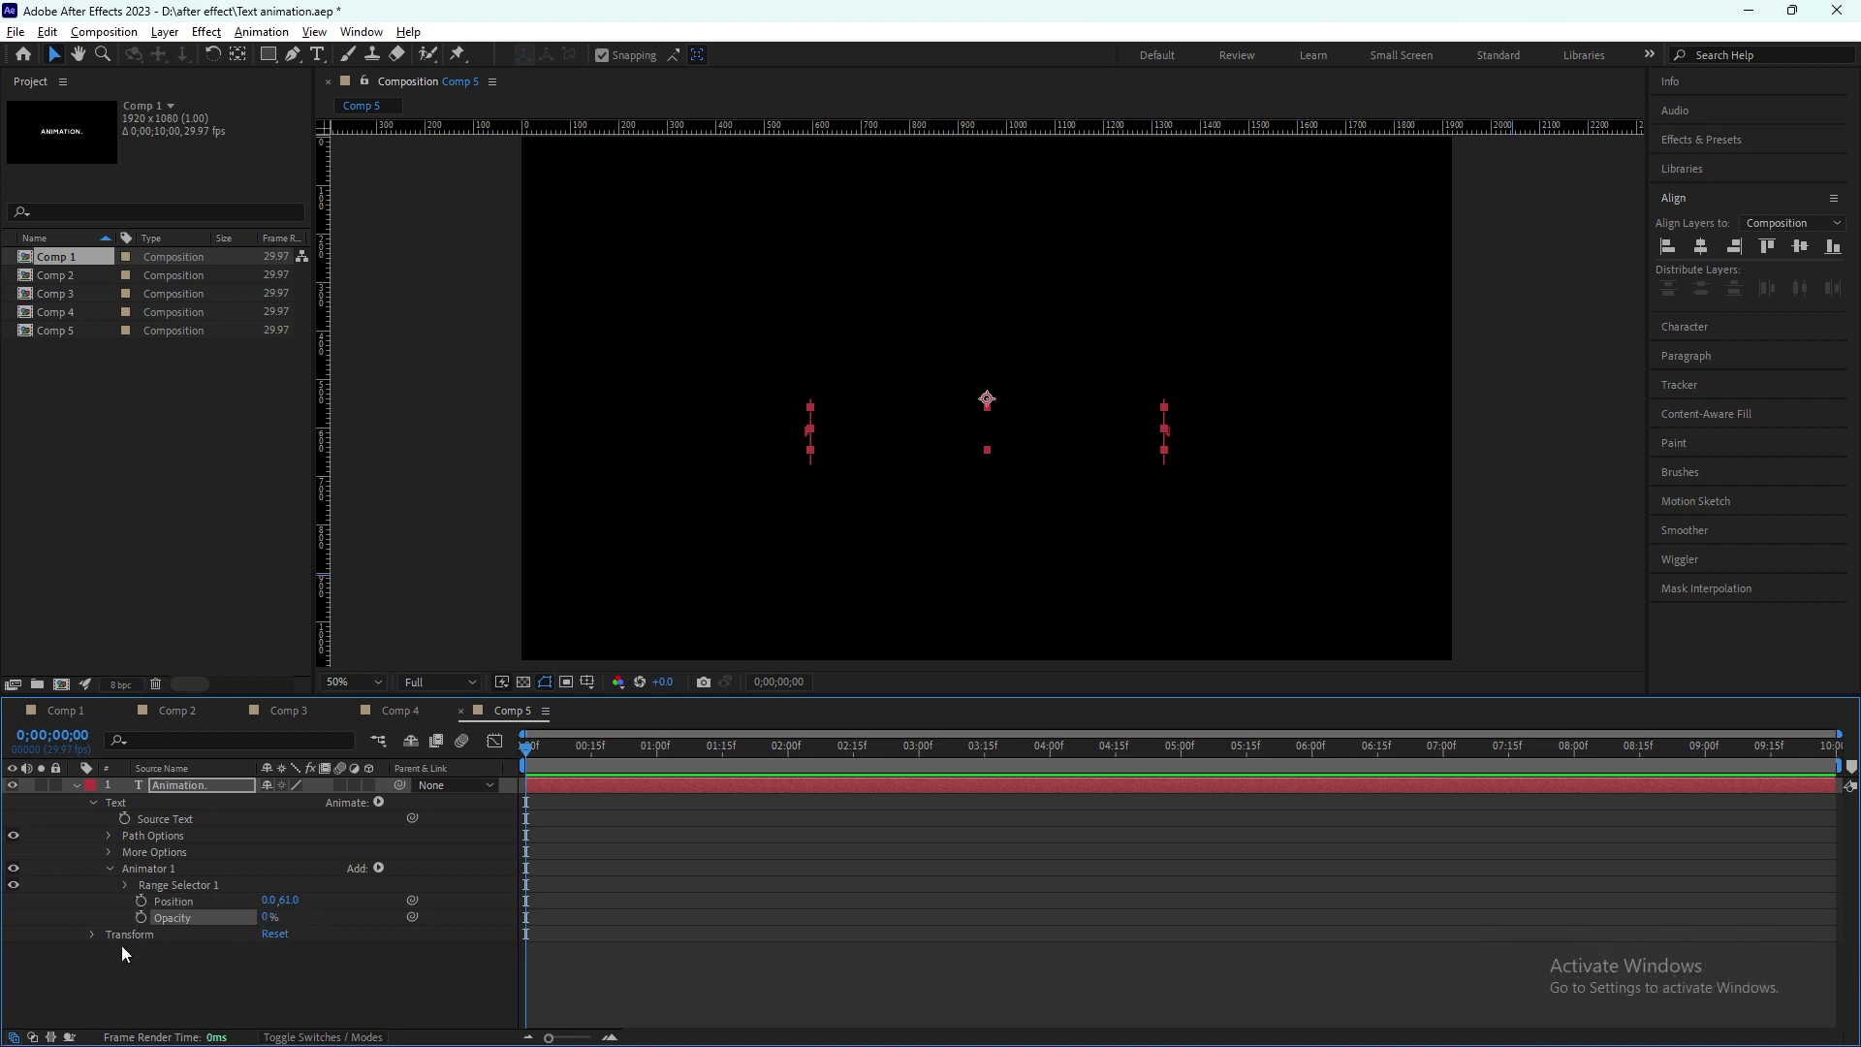
pyautogui.click(124, 885)
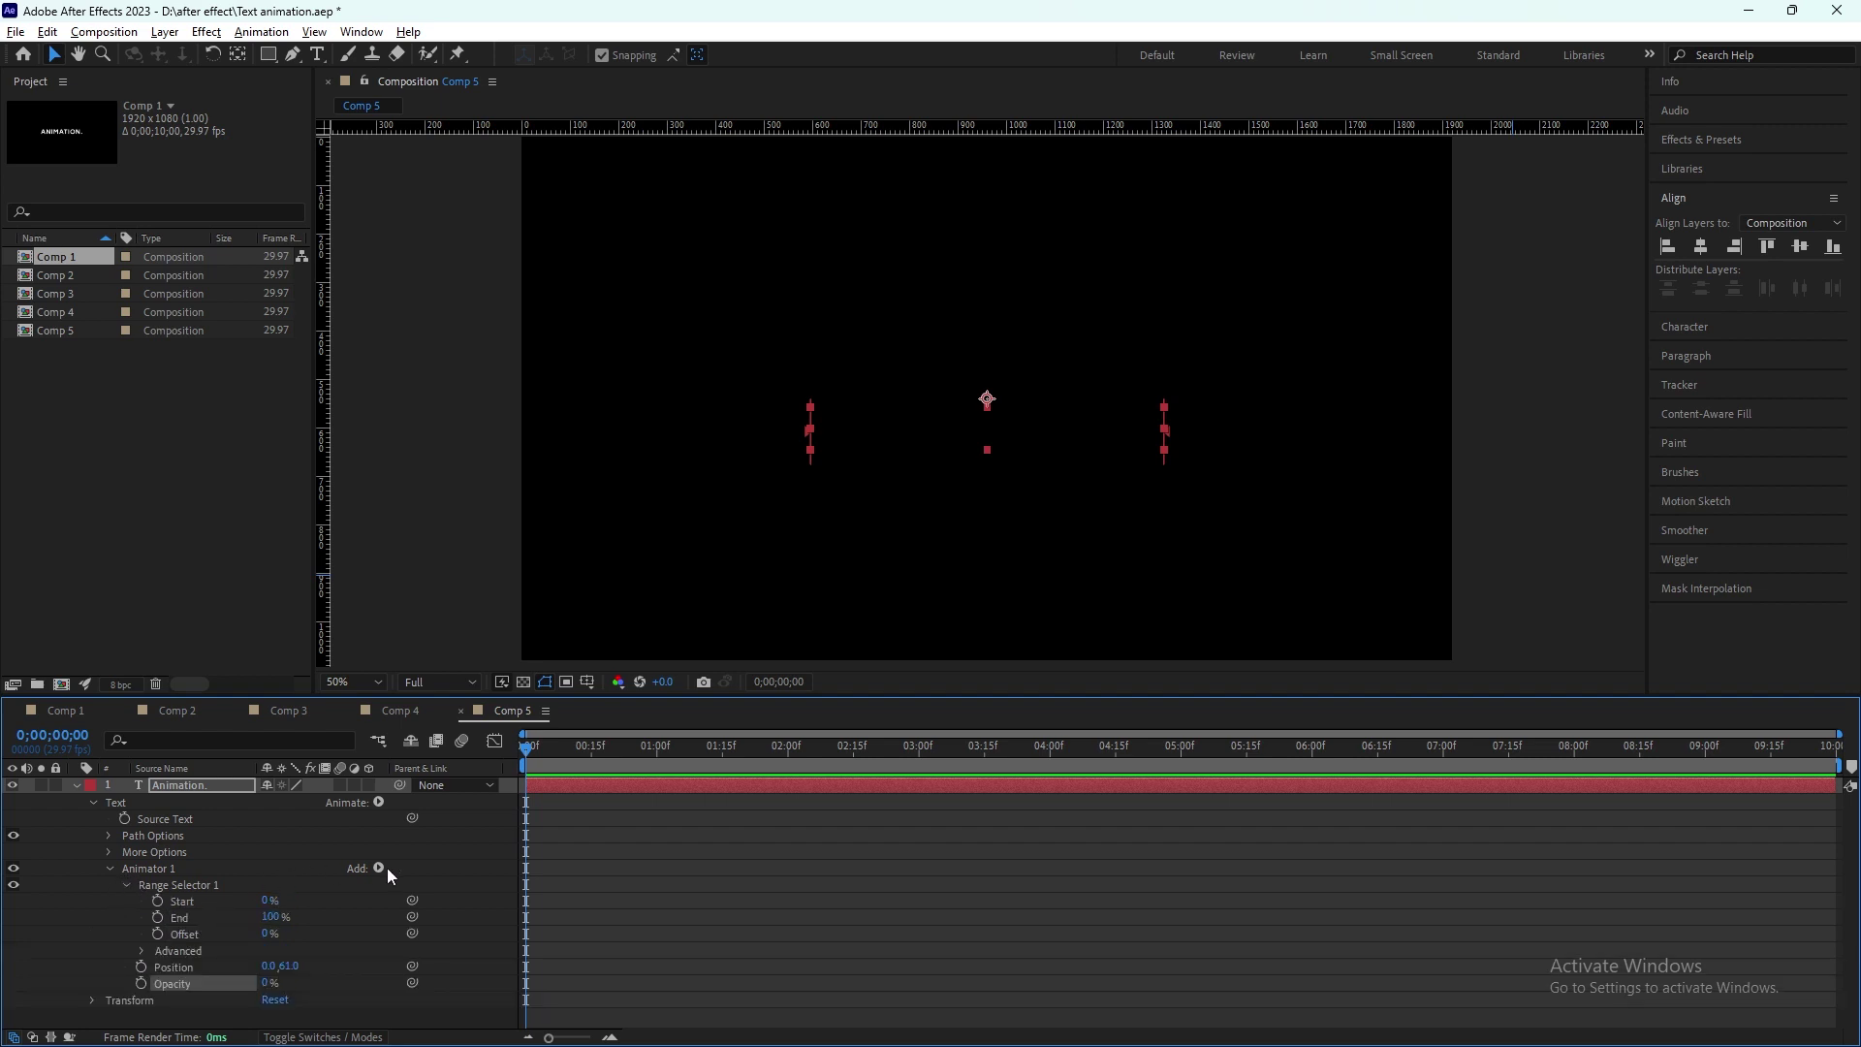
# Step: Keyframe Range Selector Offset at 100% at 1 s and -100% at 0 s
pyautogui.click(157, 933)
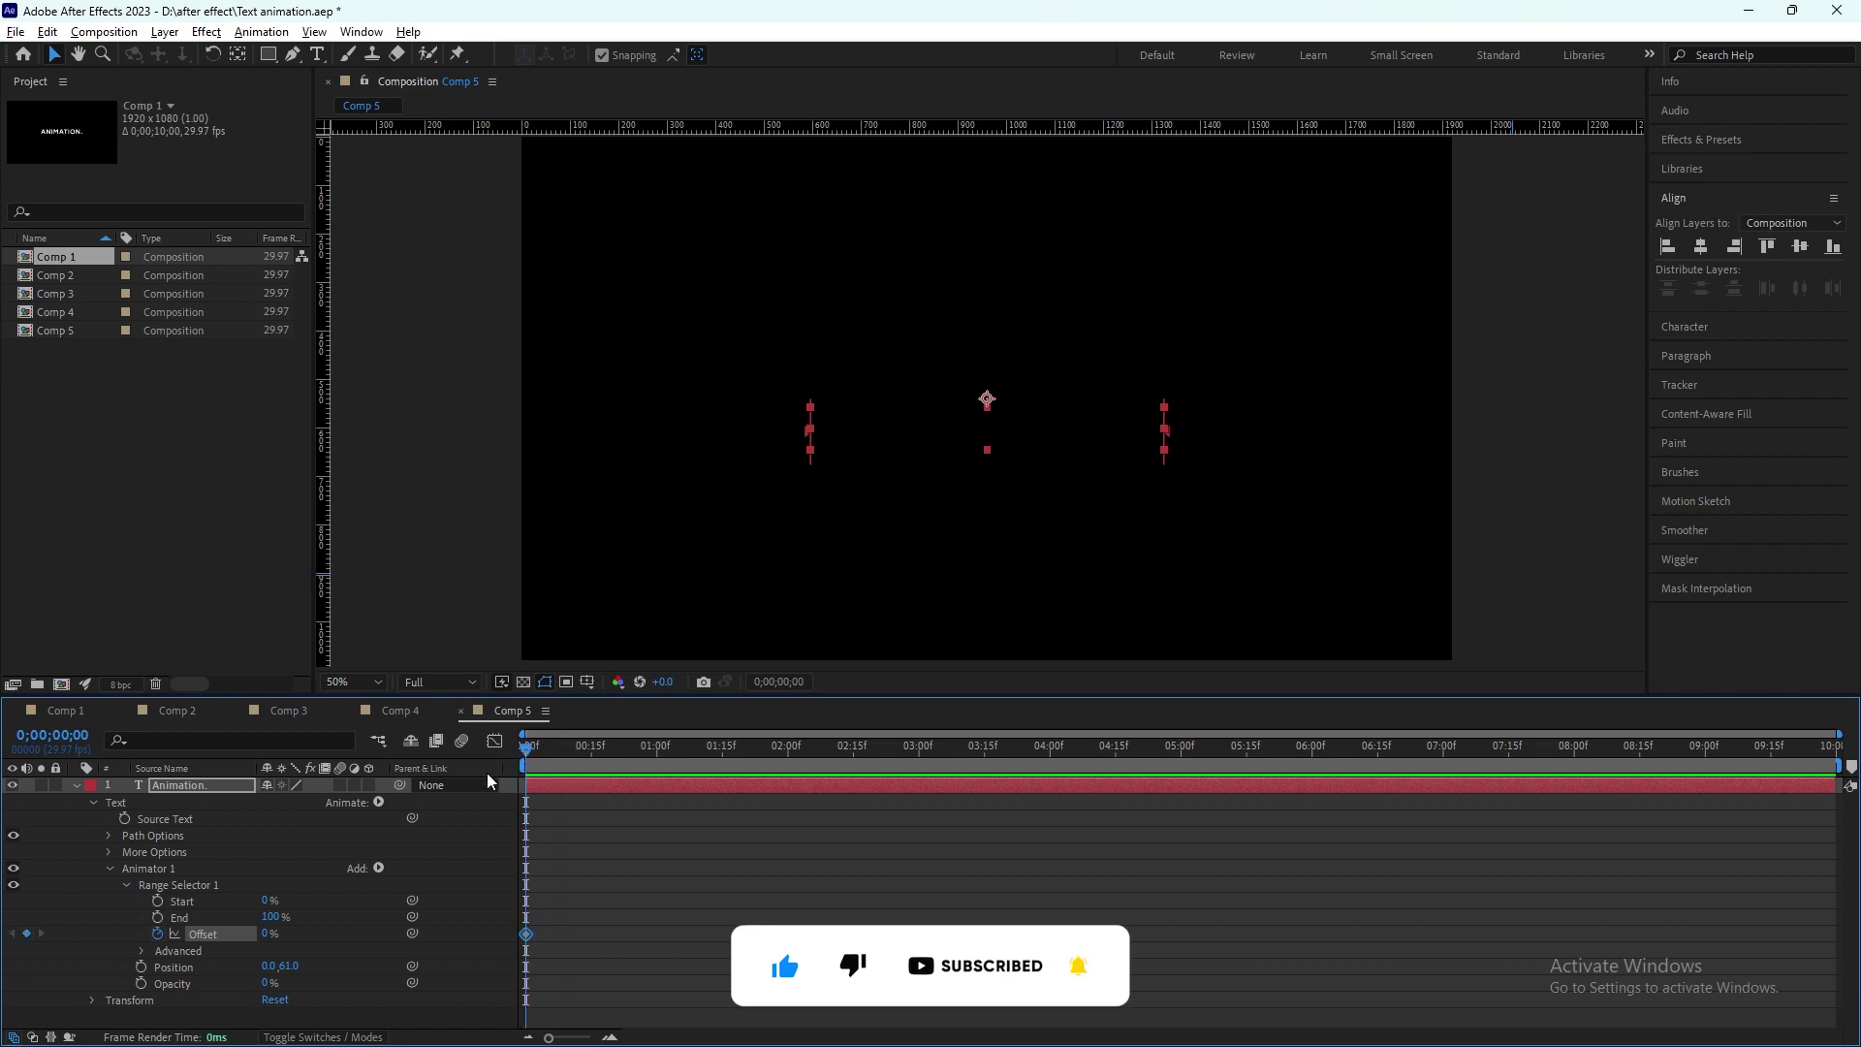
pyautogui.moveTo(529, 744); pyautogui.dragTo(657, 748)
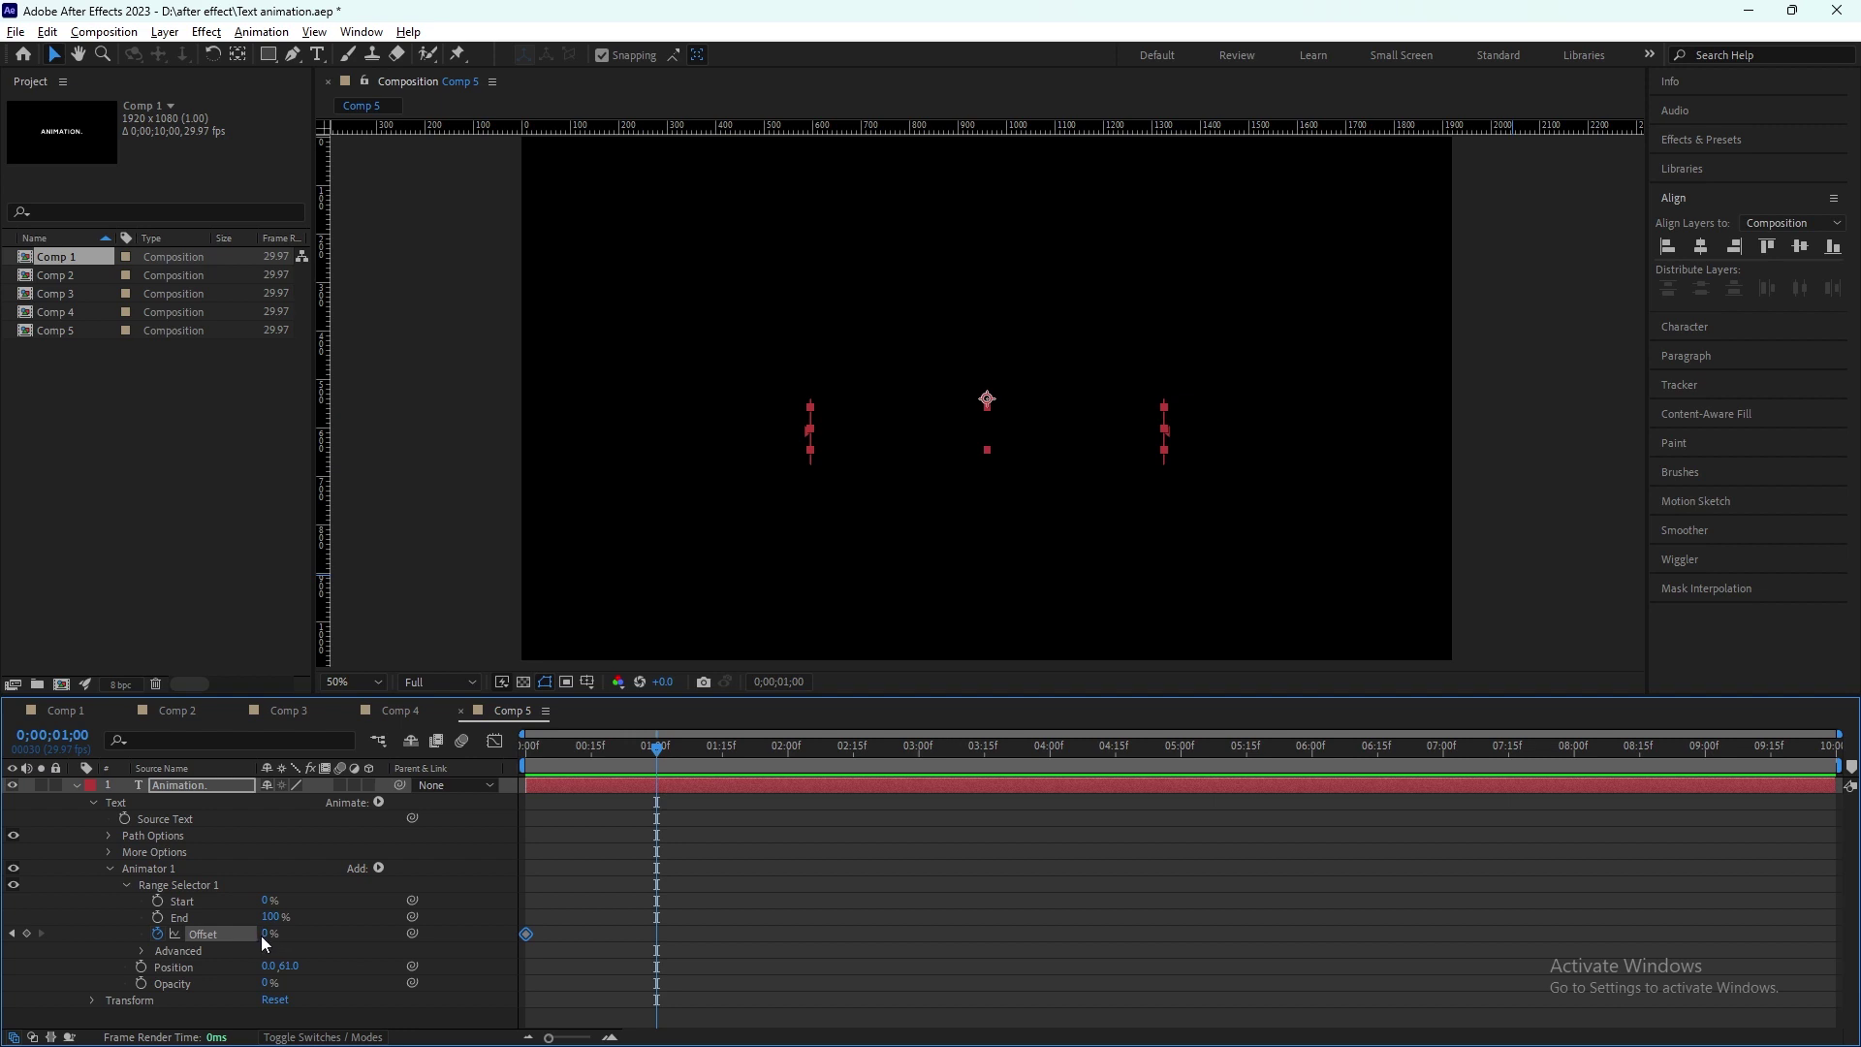
pyautogui.moveTo(260, 934); pyautogui.dragTo(590, 918)
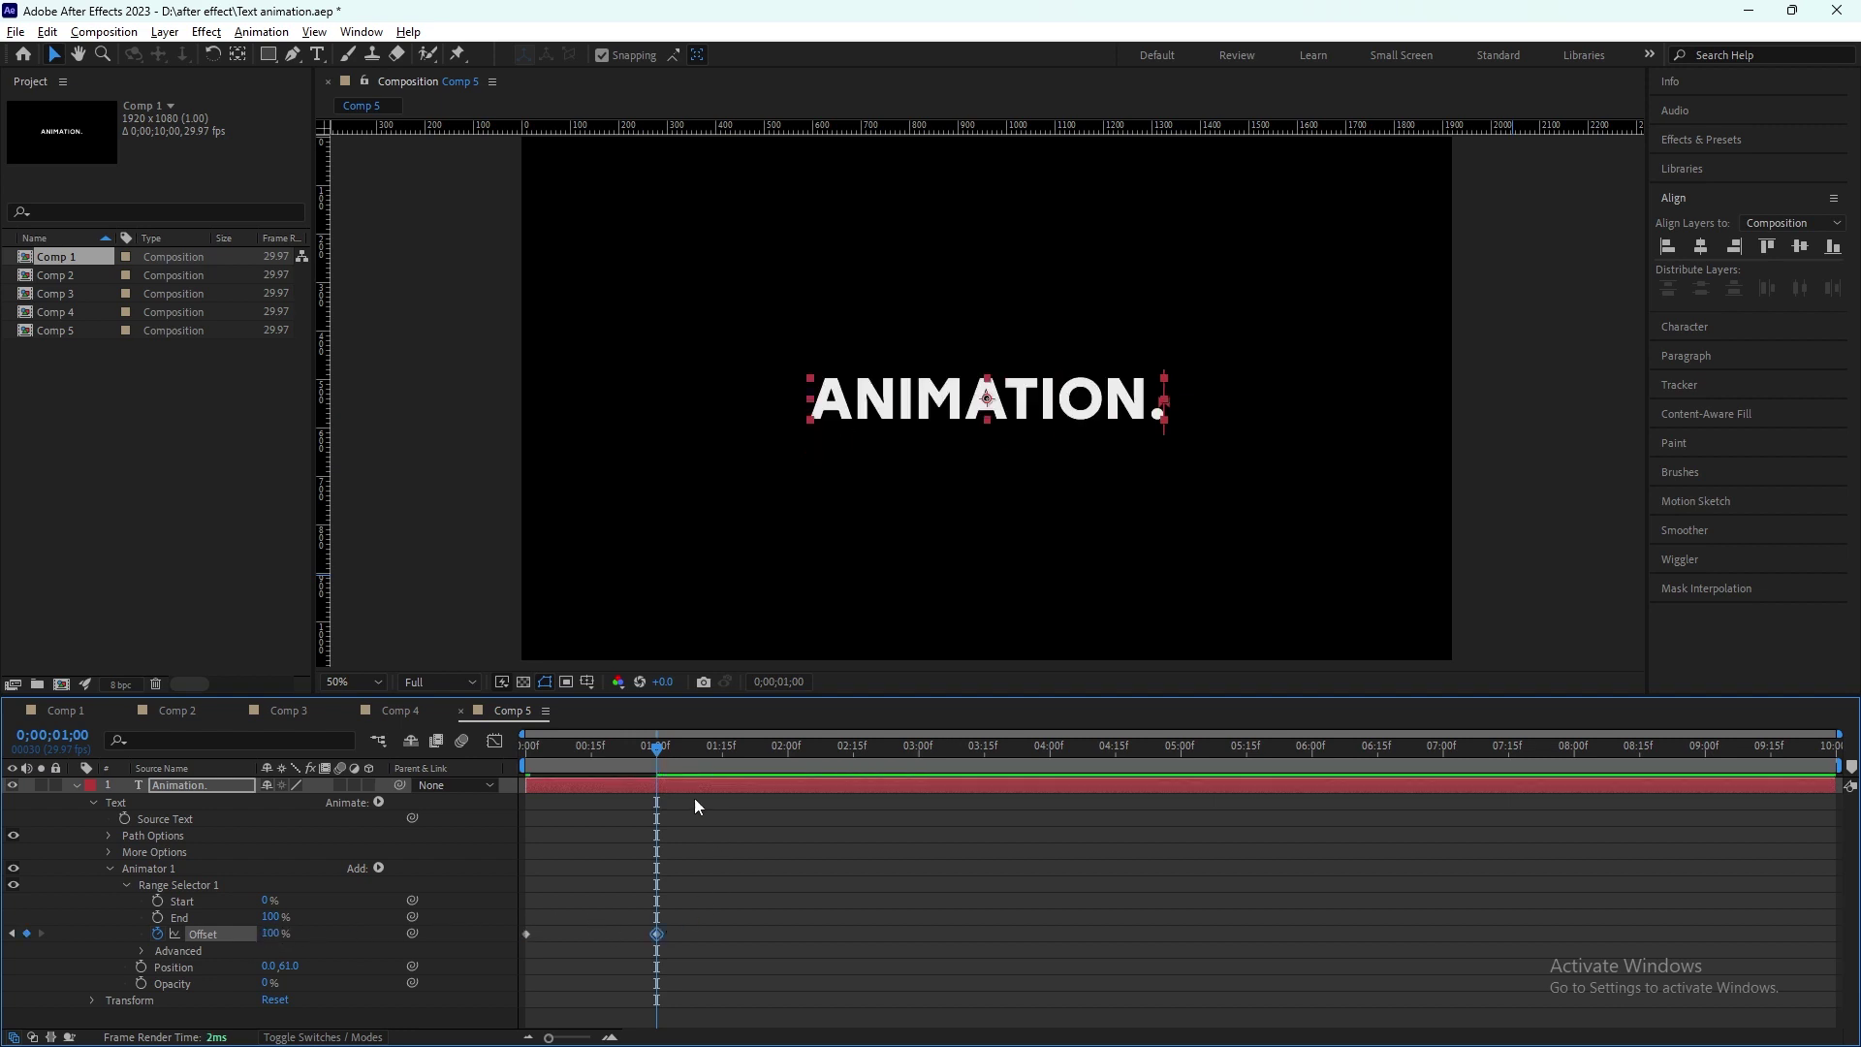
pyautogui.moveTo(659, 754); pyautogui.dragTo(405, 802)
pyautogui.moveTo(267, 934); pyautogui.dragTo(170, 934)
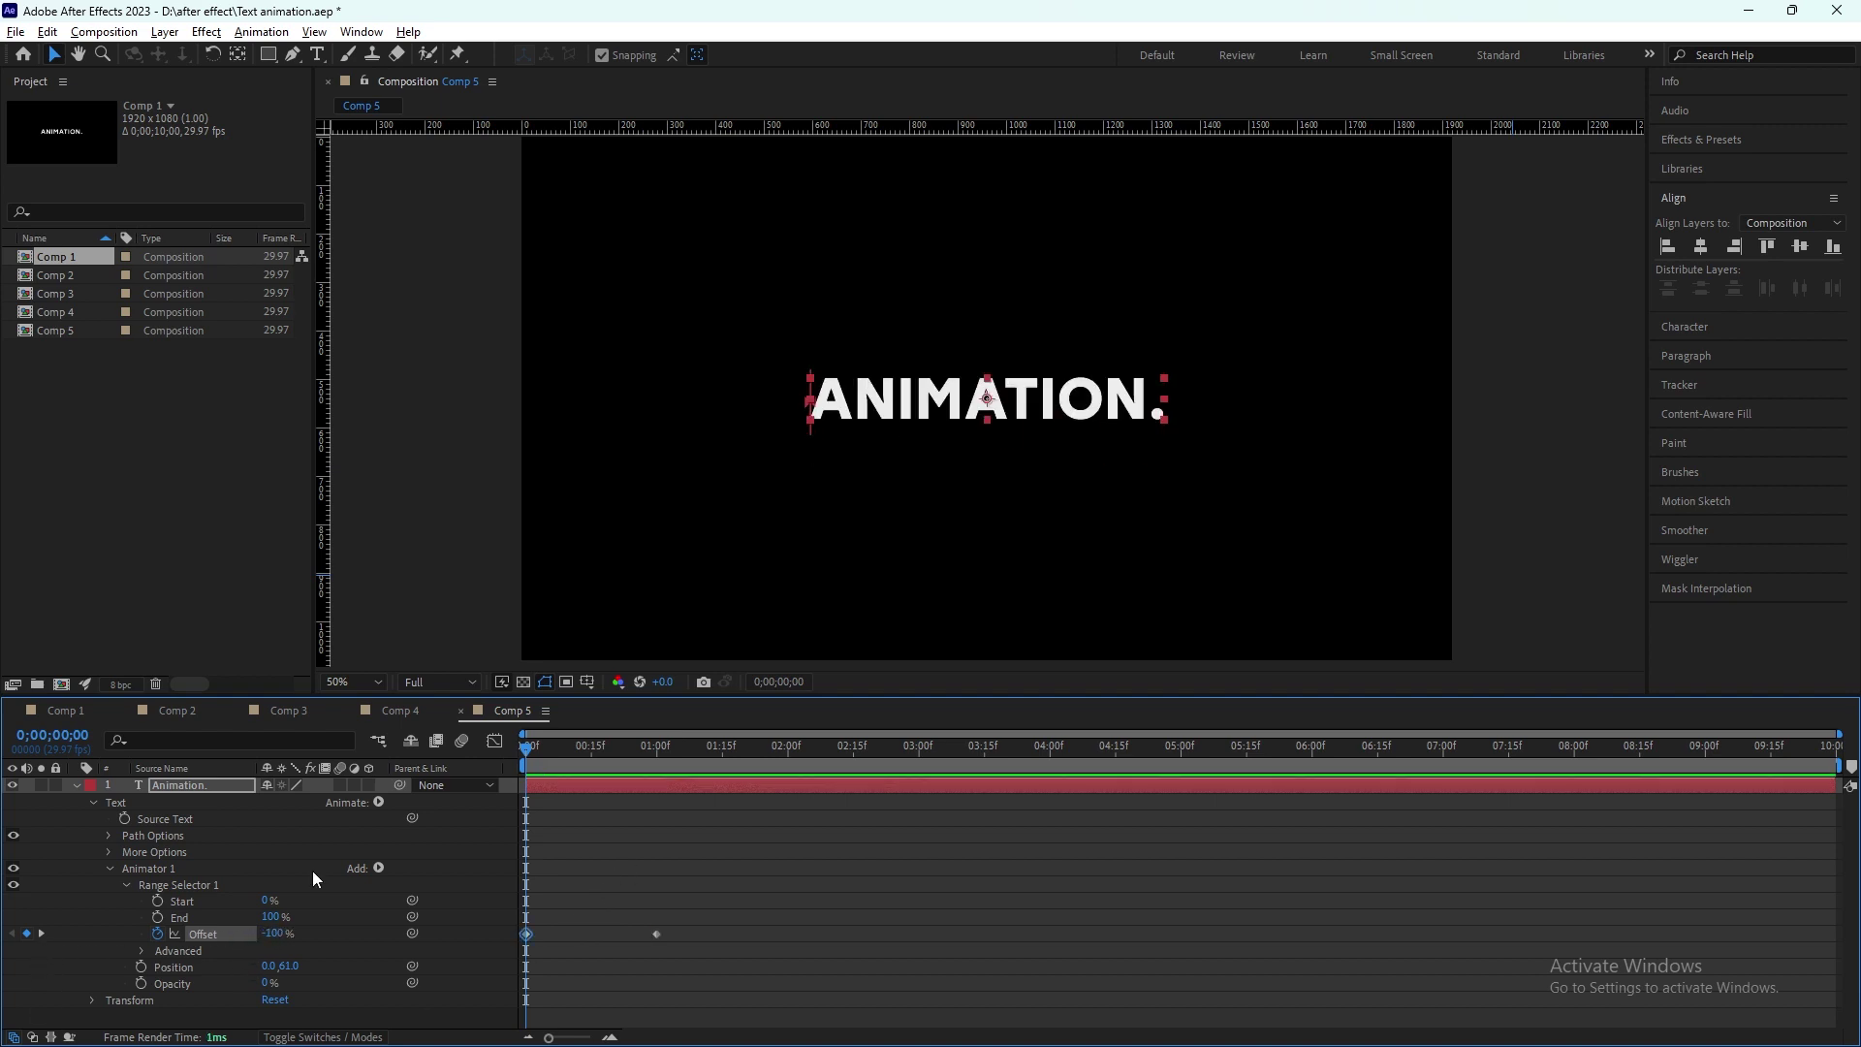
pyautogui.click(141, 951)
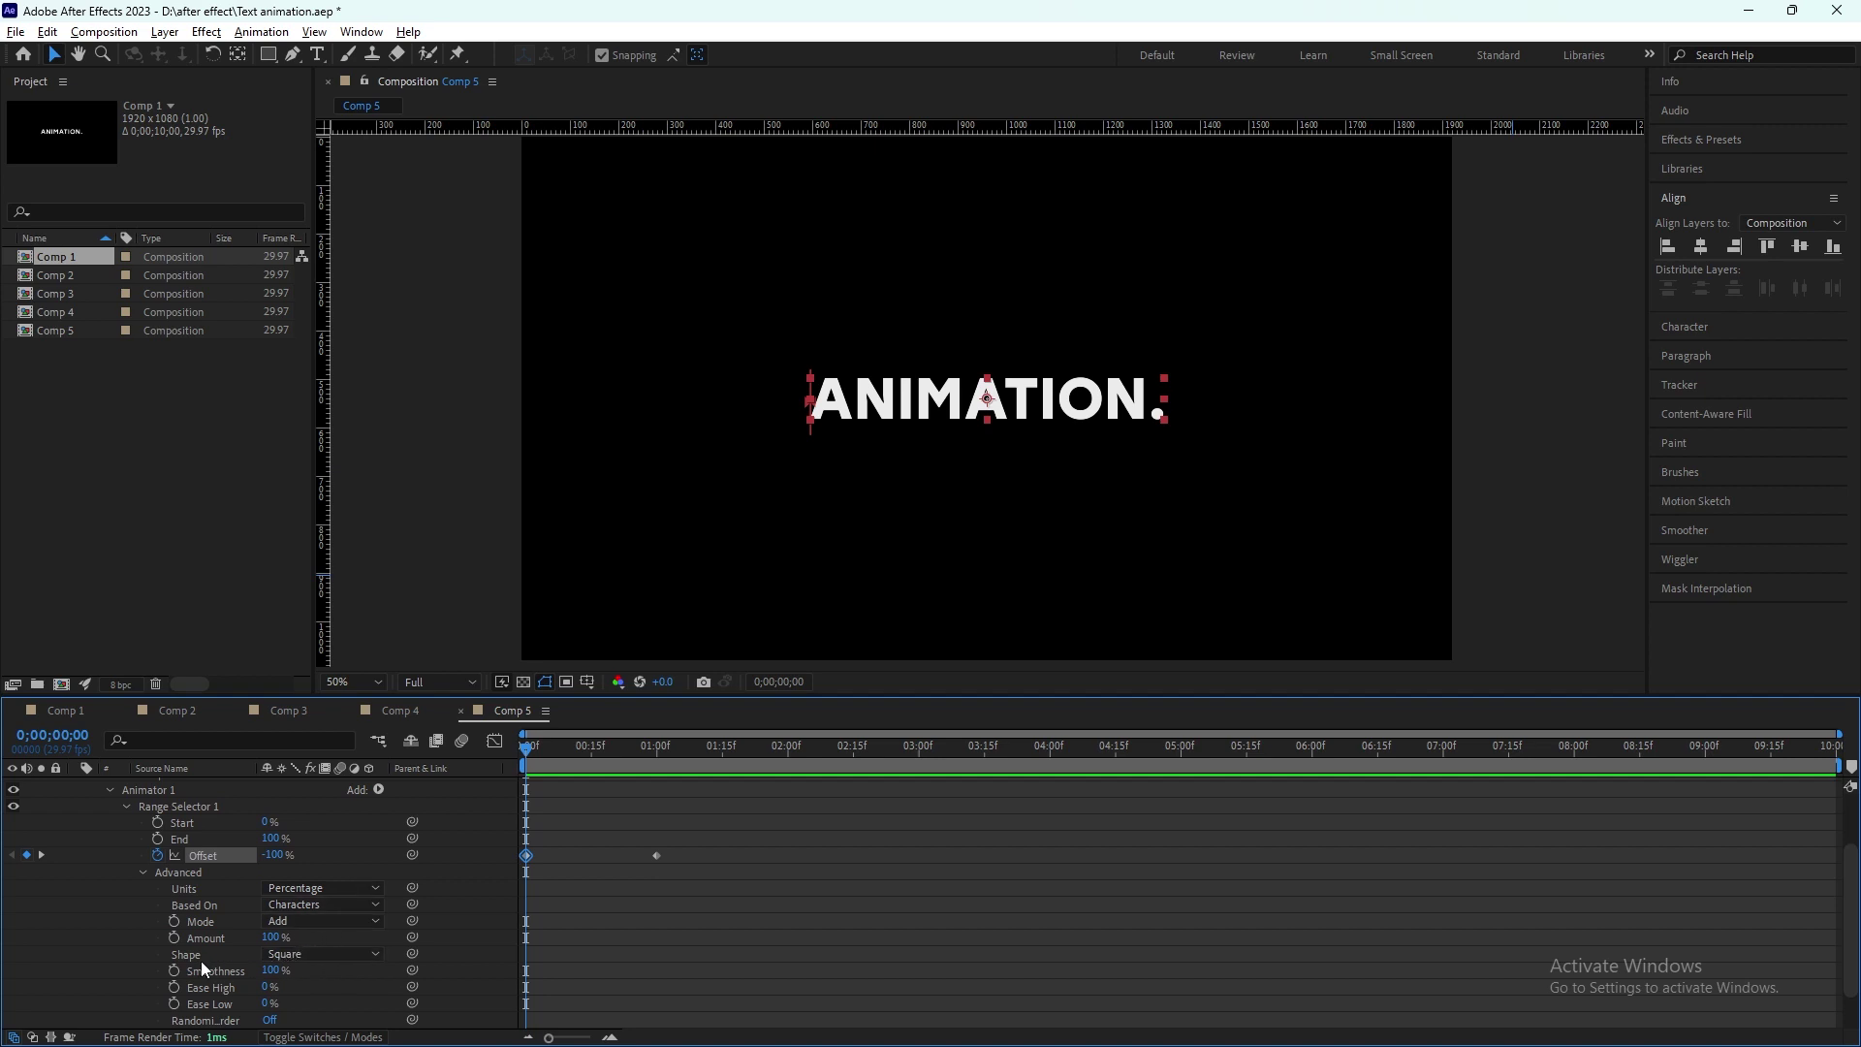
# Step: Set the range selector Shape to Ramp Up with Ease High 25% and Ease Low 100%
pyautogui.click(311, 954)
pyautogui.click(323, 848)
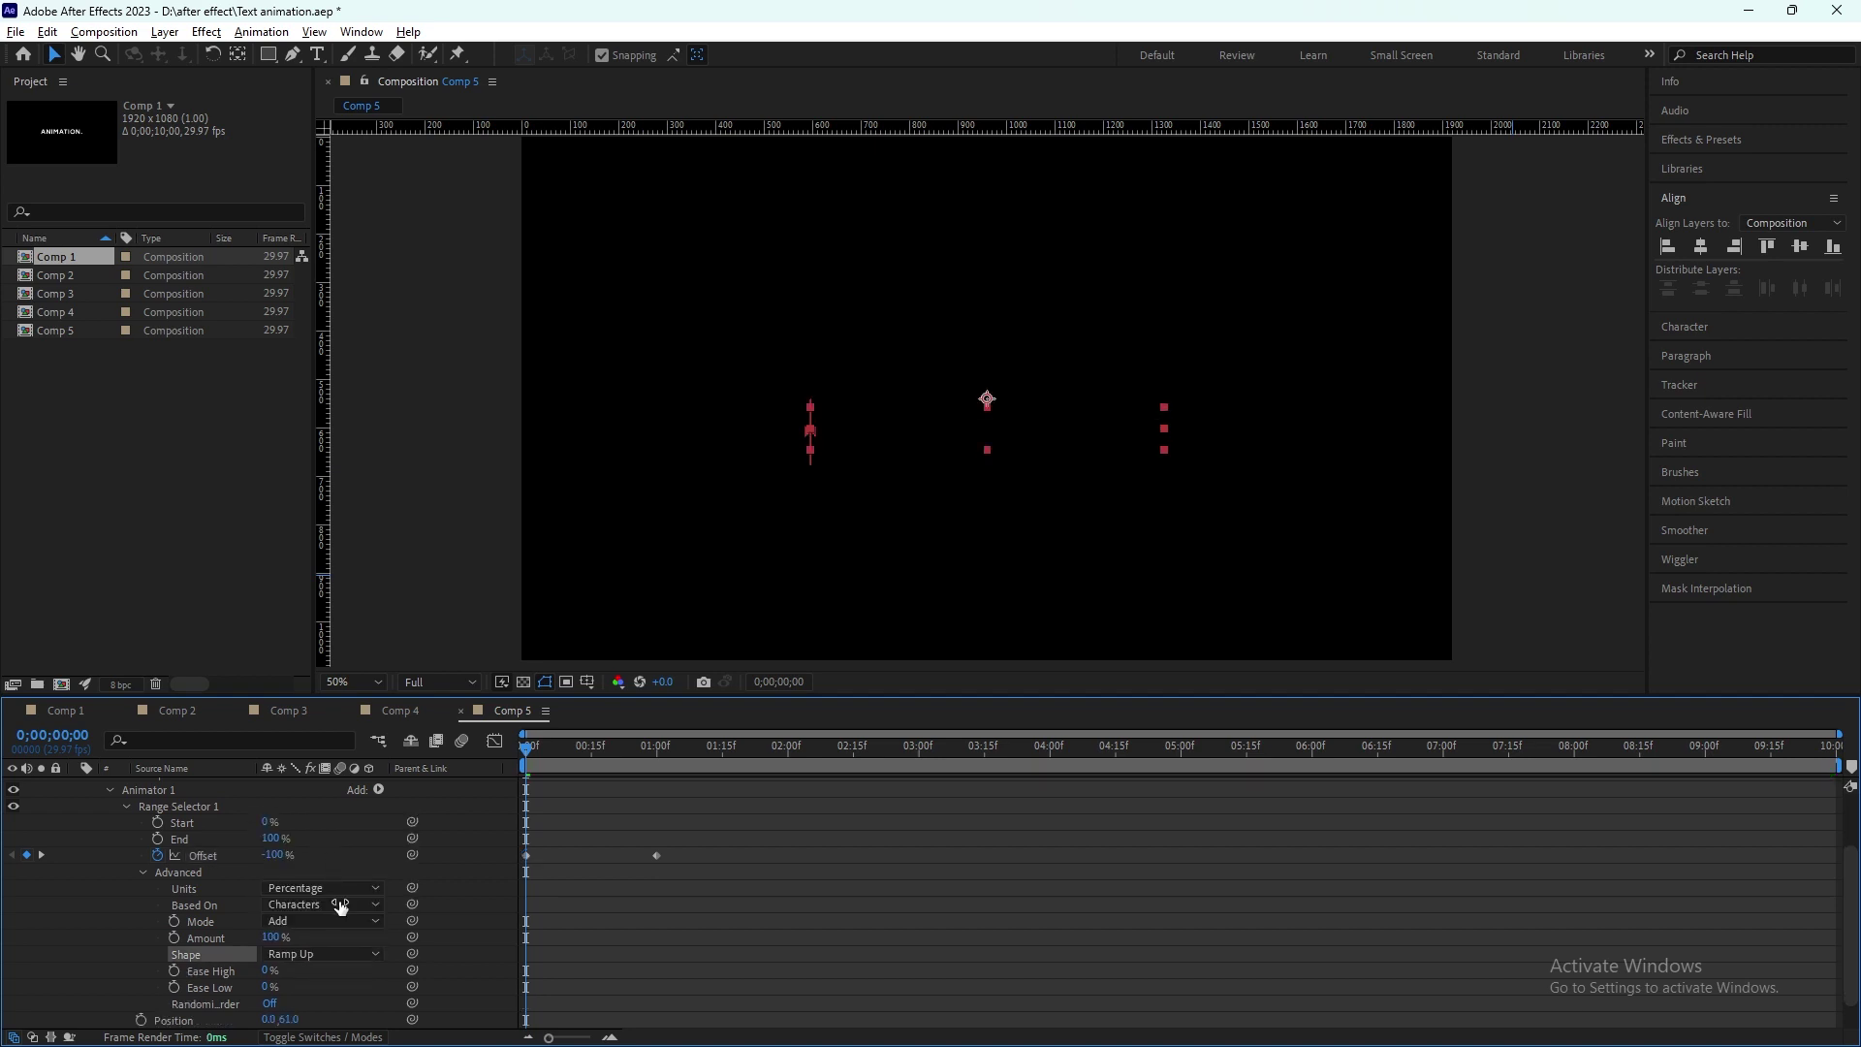
pyautogui.click(269, 970)
pyautogui.write('2')
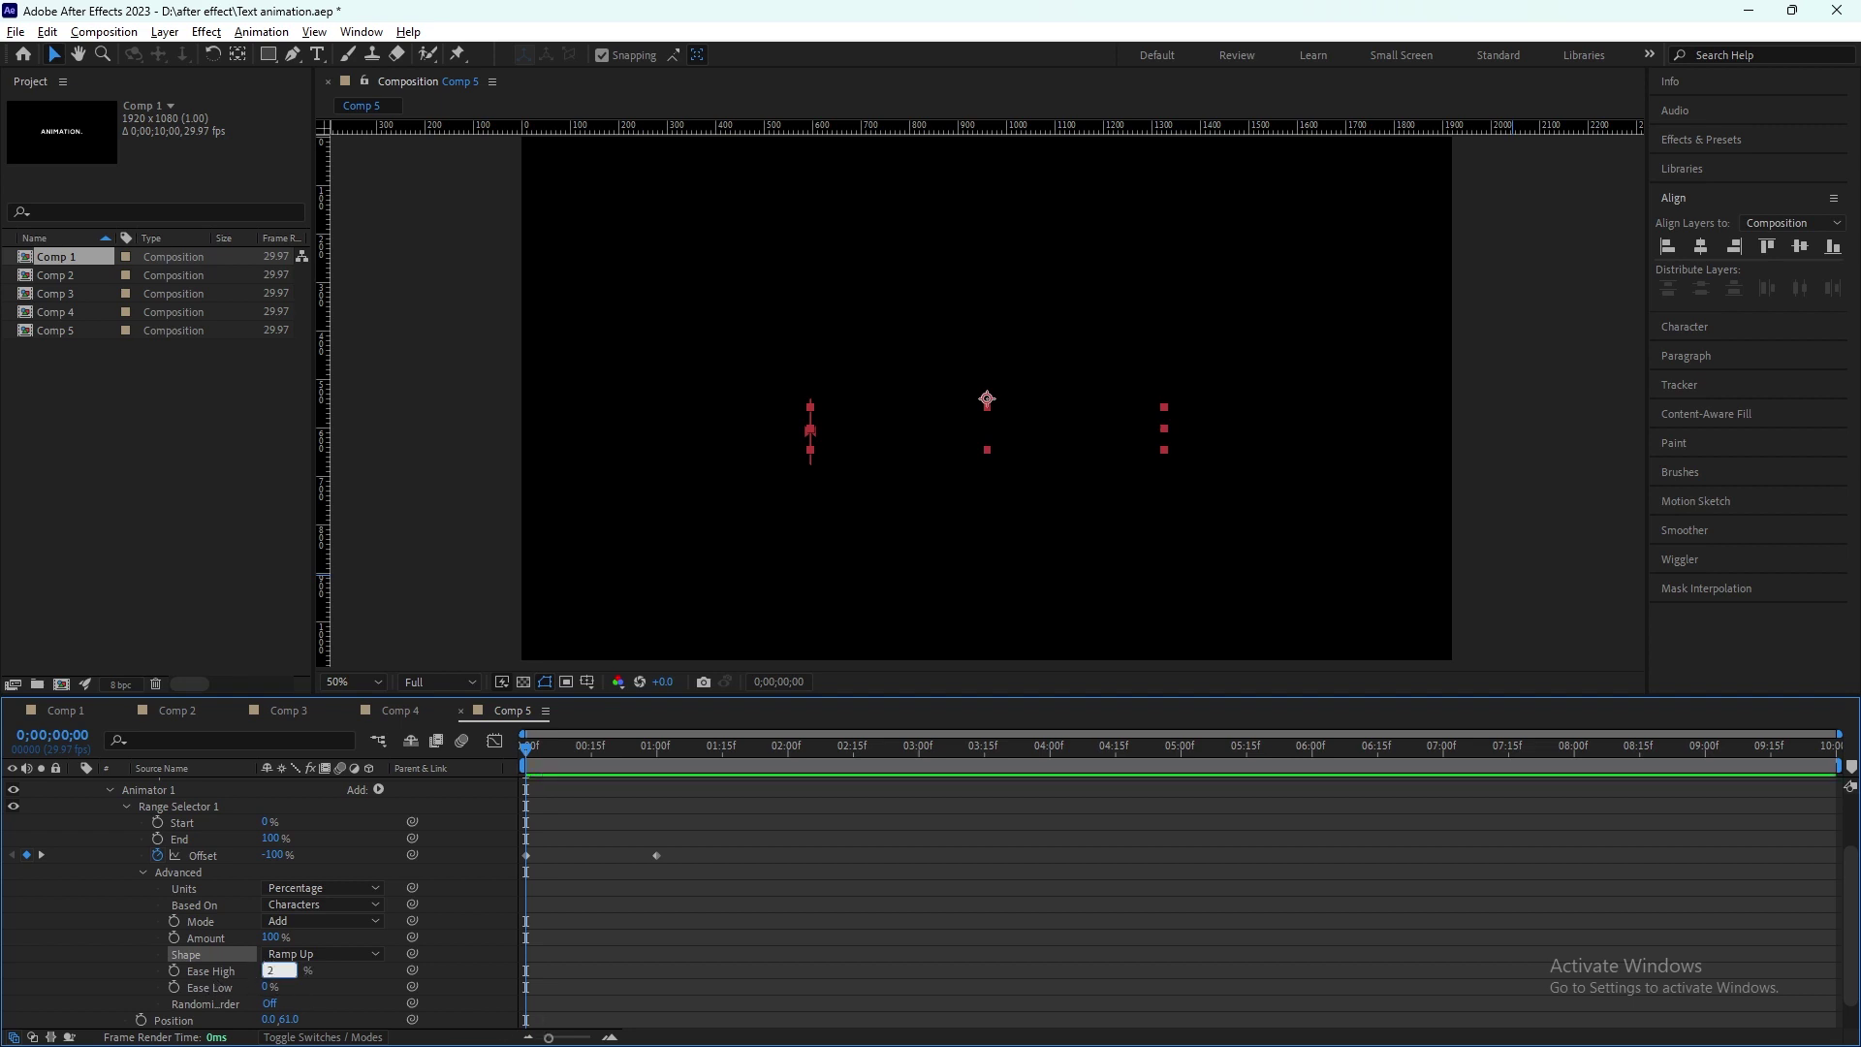
pyautogui.write('5')
pyautogui.press('Return')
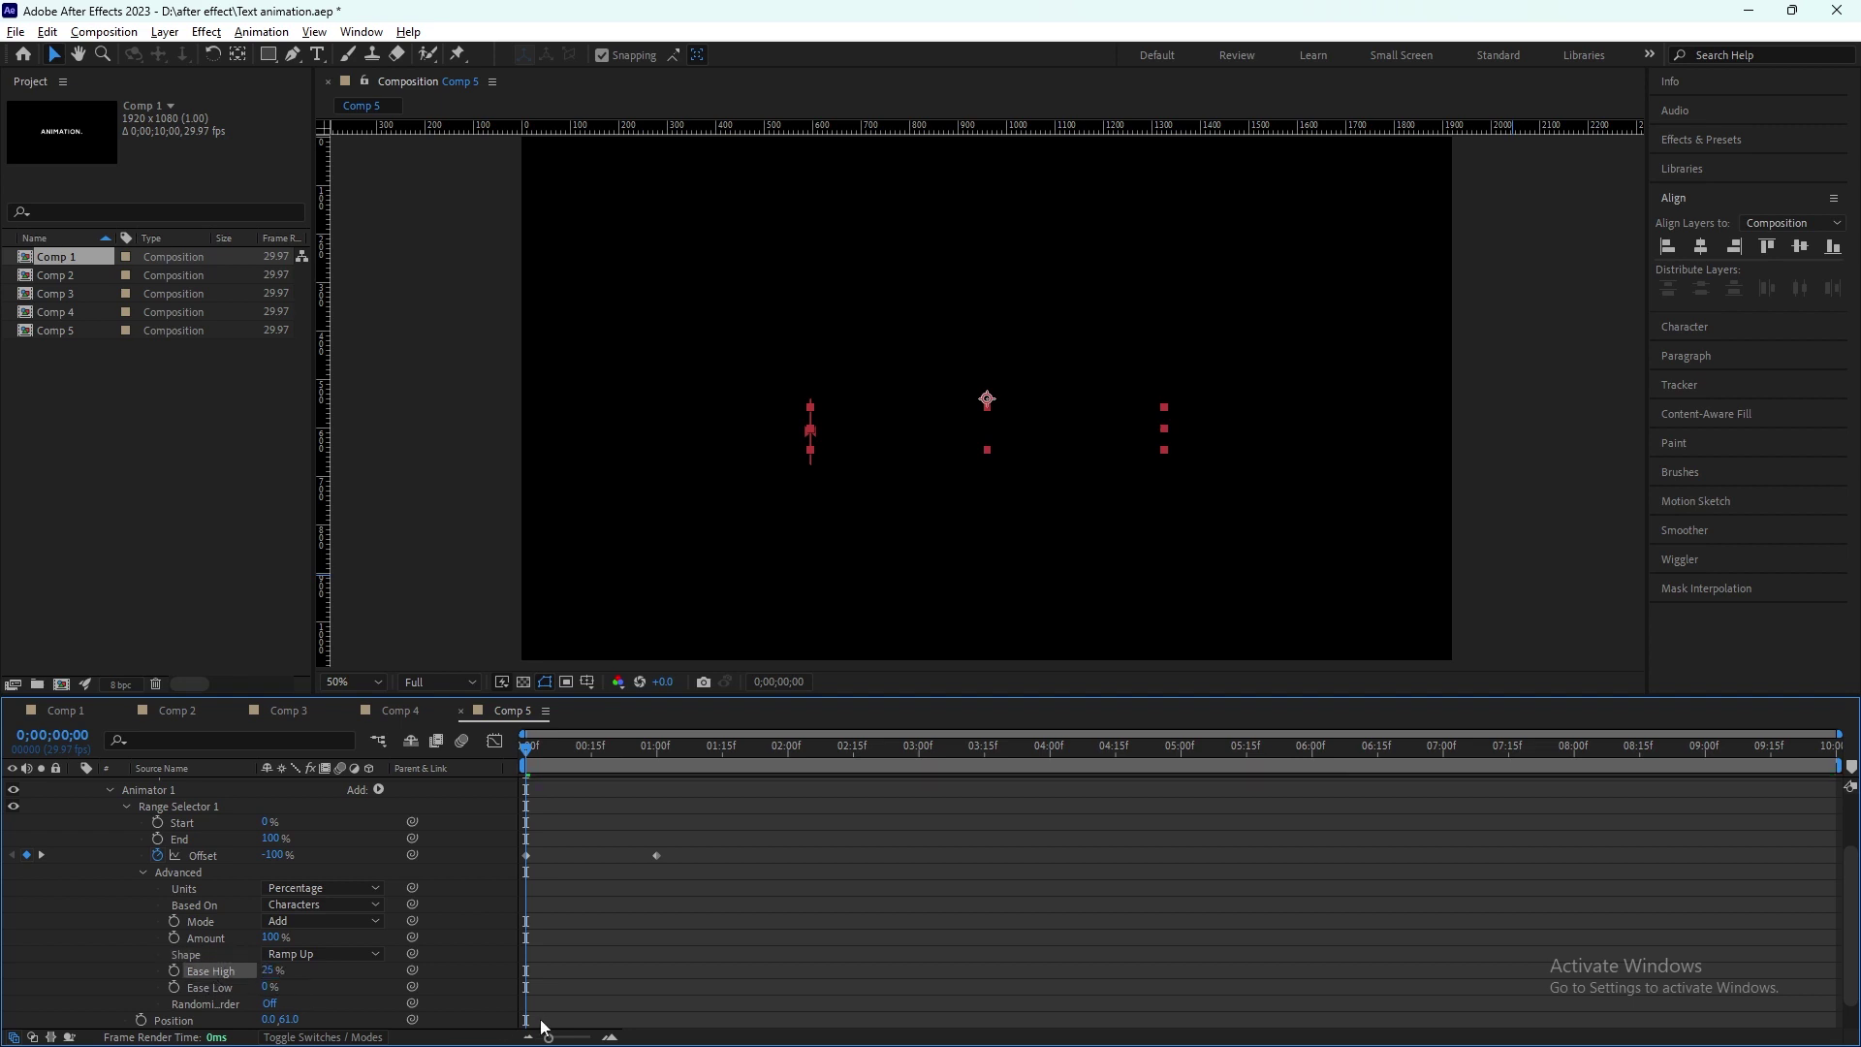
pyautogui.click(269, 987)
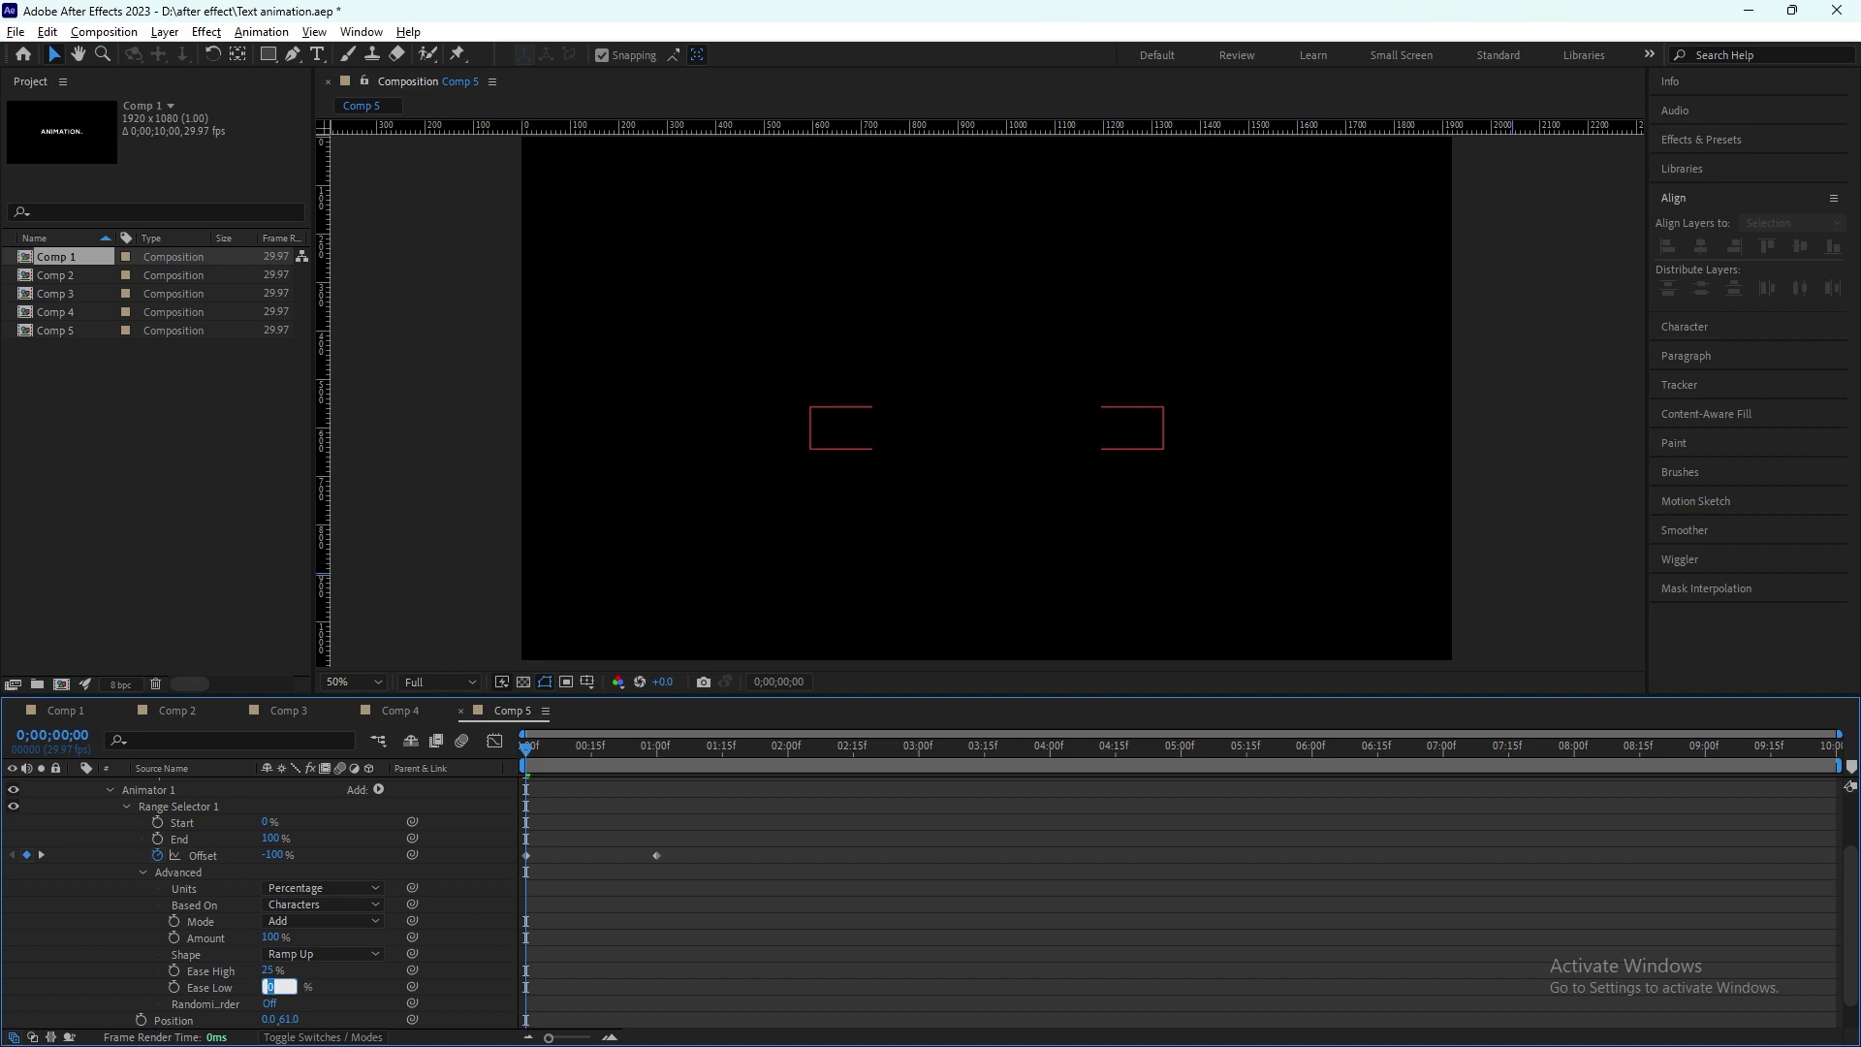
pyautogui.write('100')
pyautogui.press('Return')
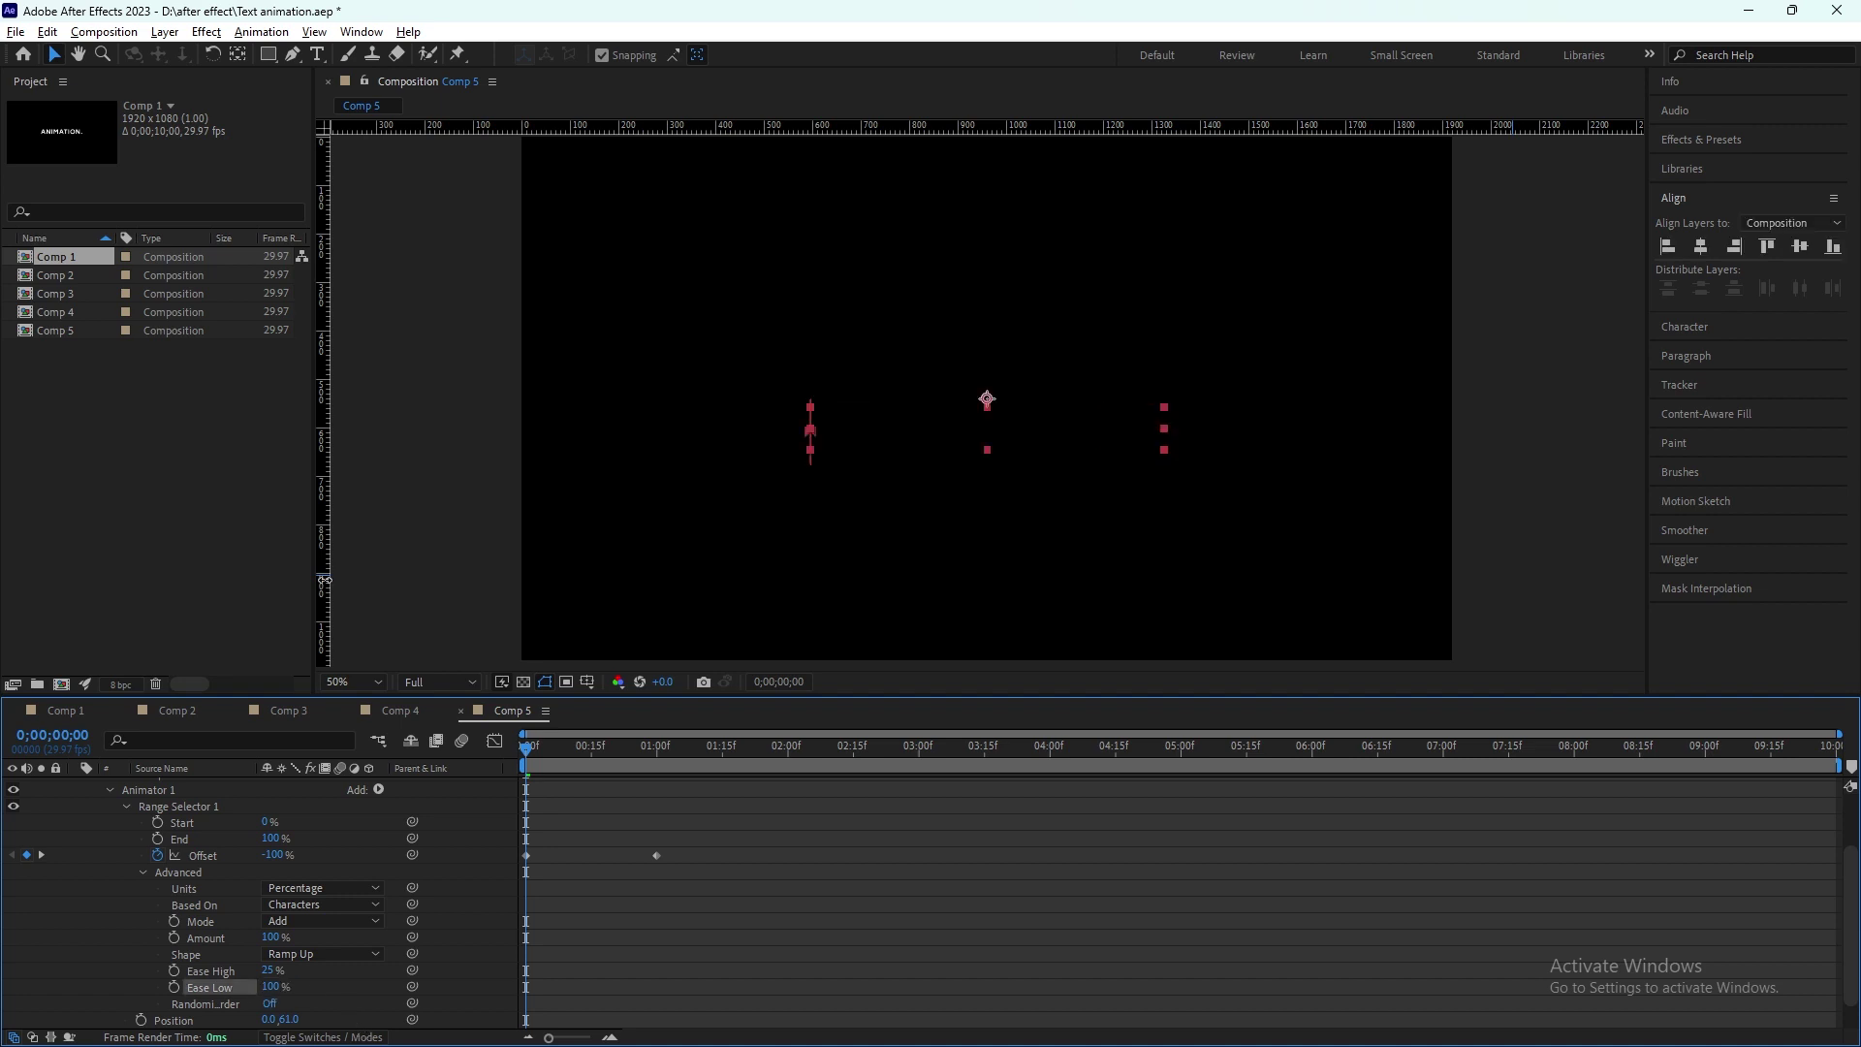
# Step: Preview the text reveal from the start, then switch to Comp 2
pyautogui.press('space')
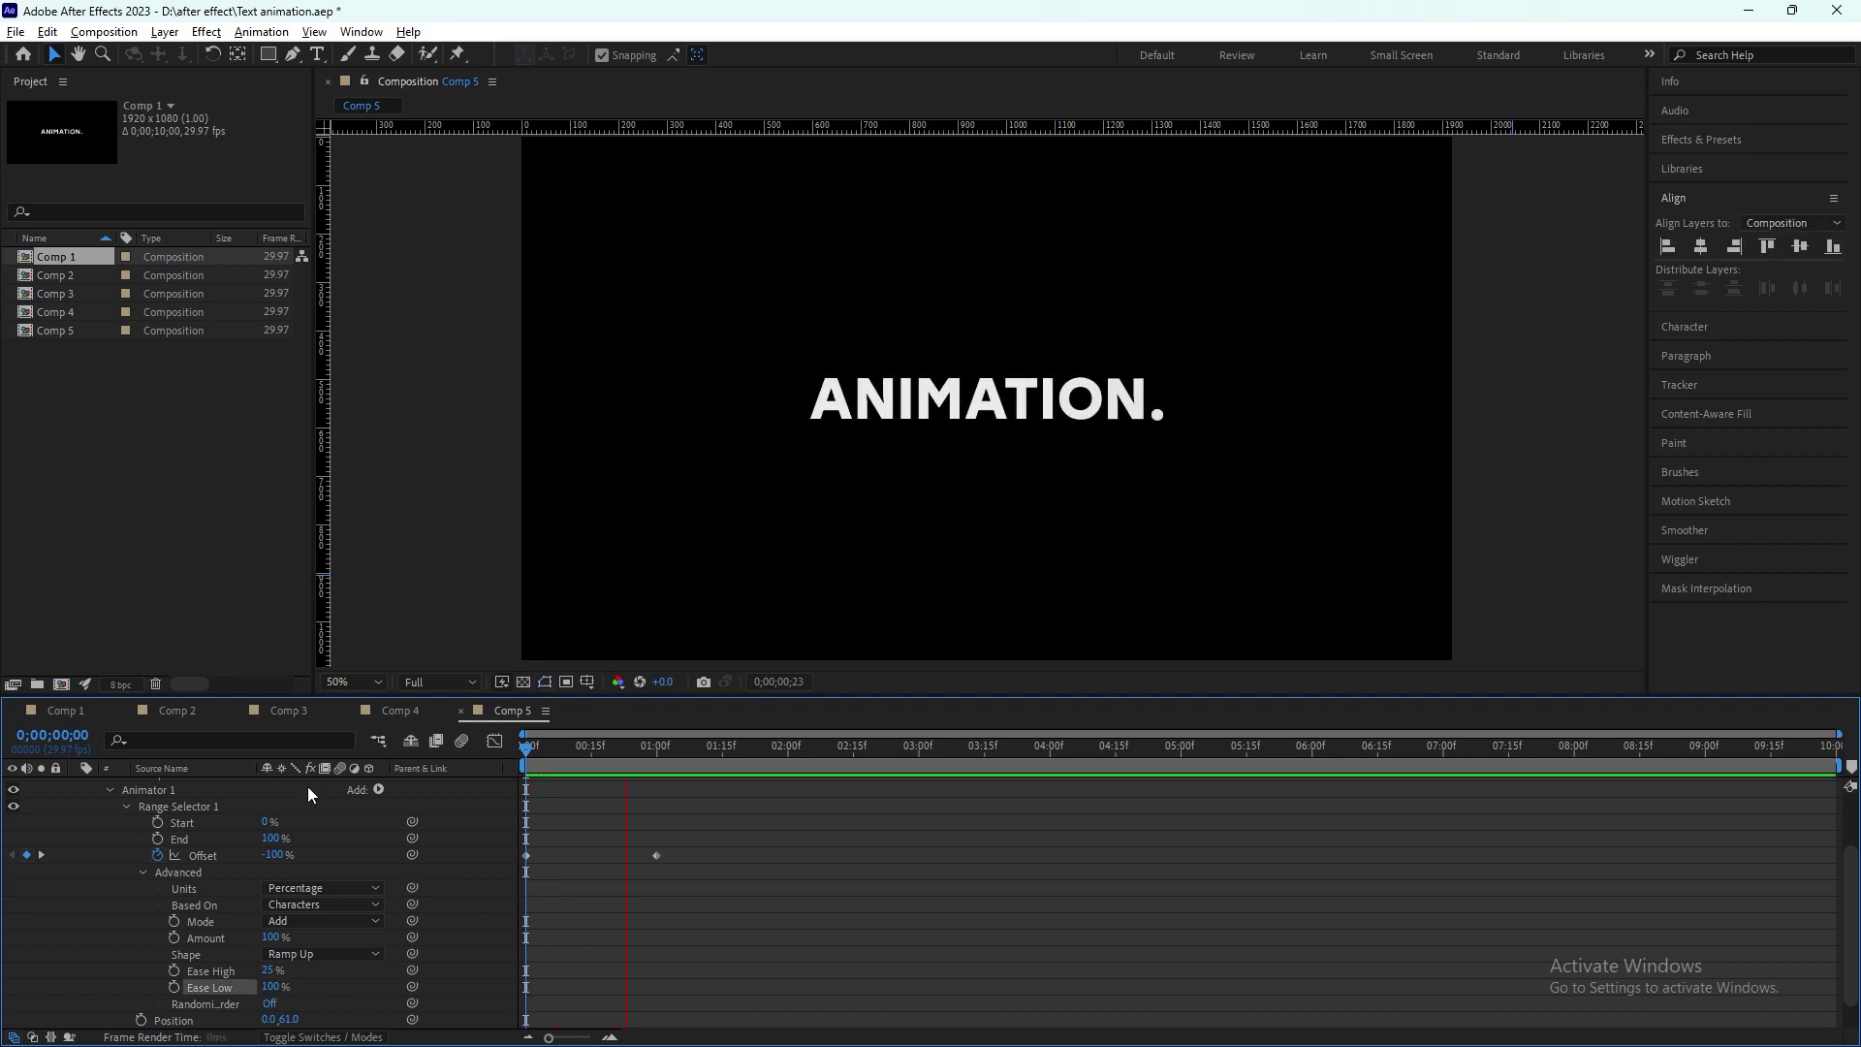
pyautogui.moveTo(671, 744); pyautogui.dragTo(479, 747)
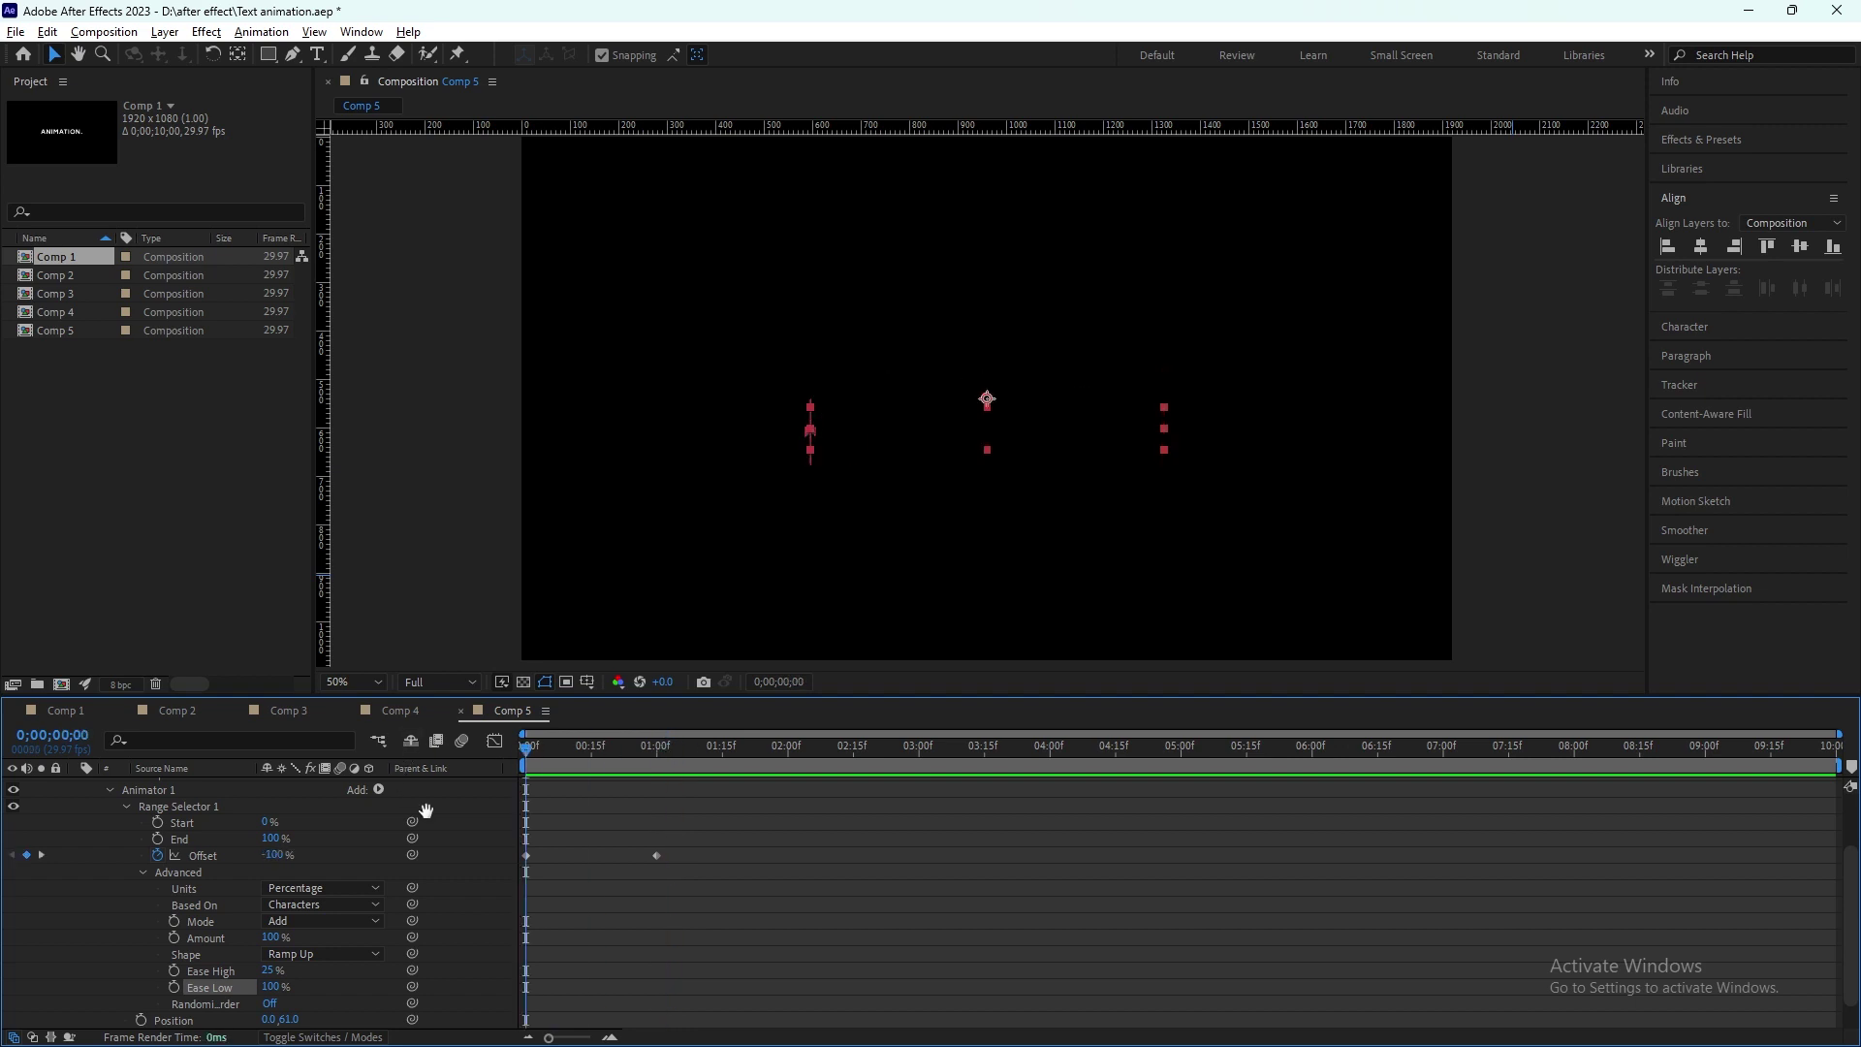
pyautogui.press('space')
pyautogui.press('space')
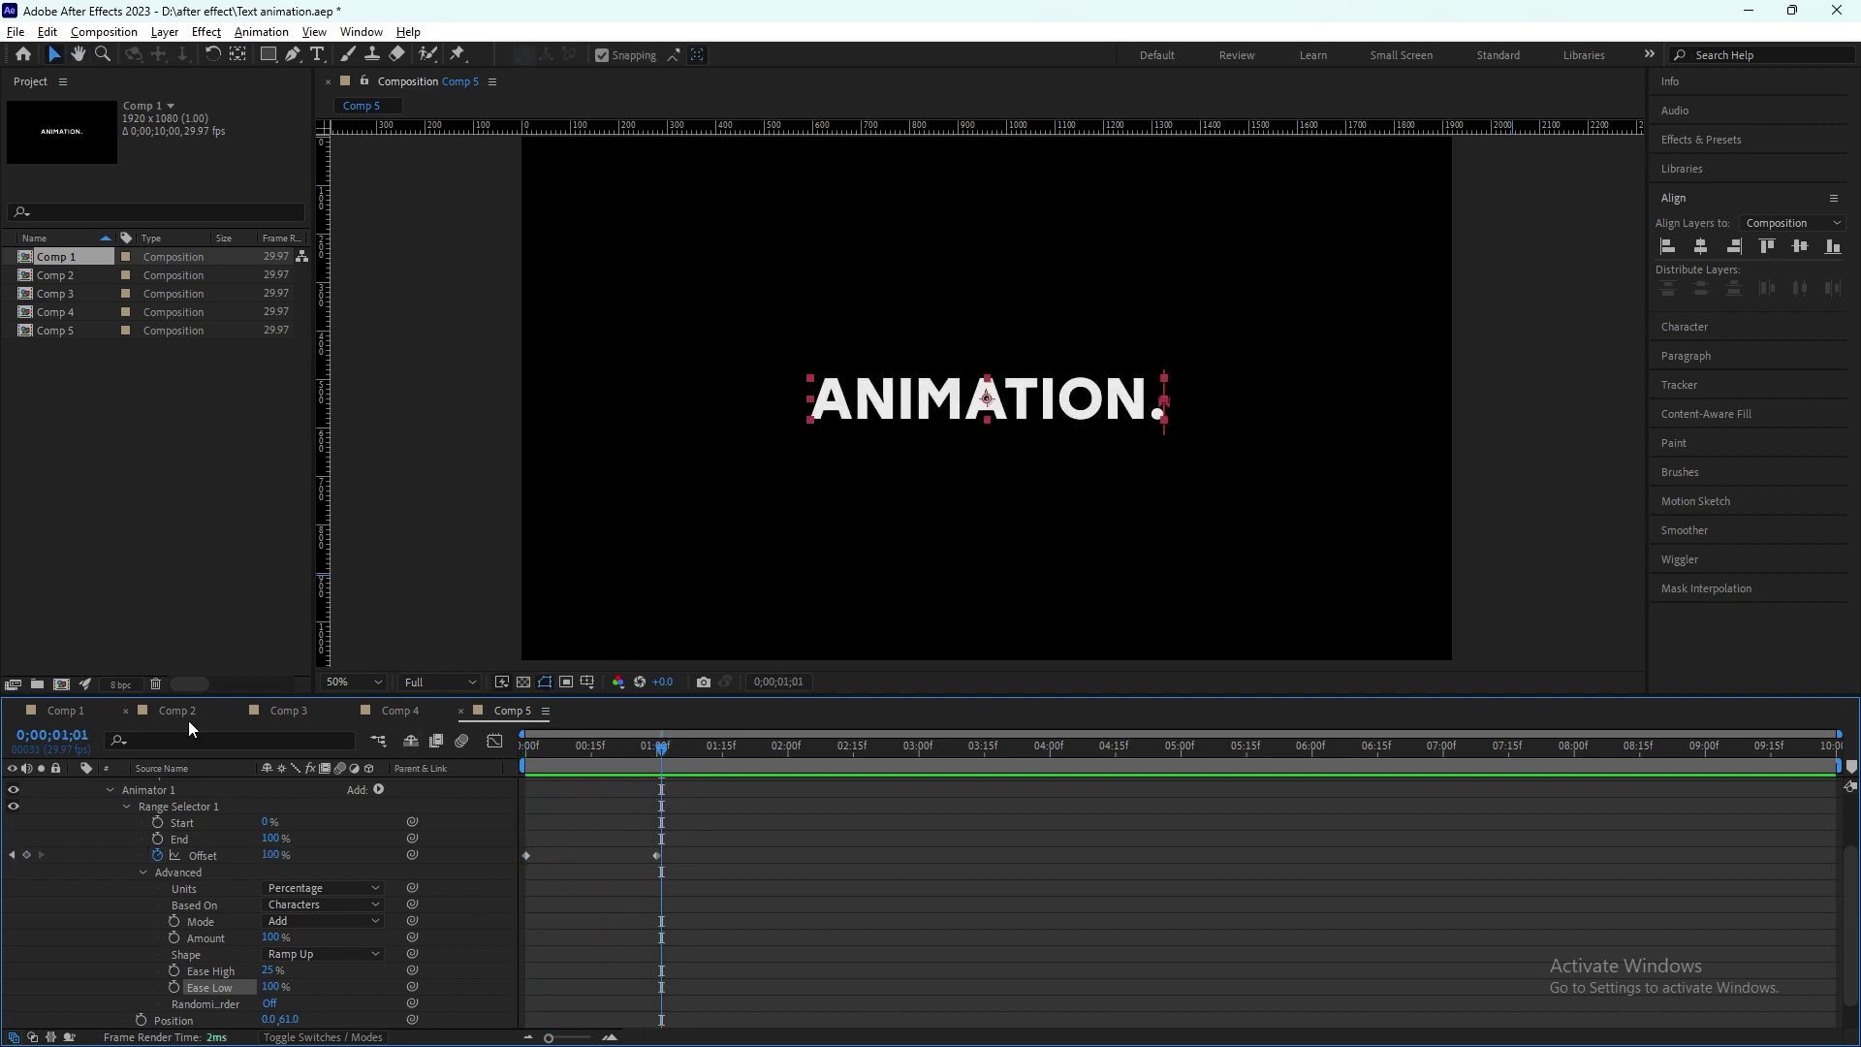
pyautogui.click(183, 717)
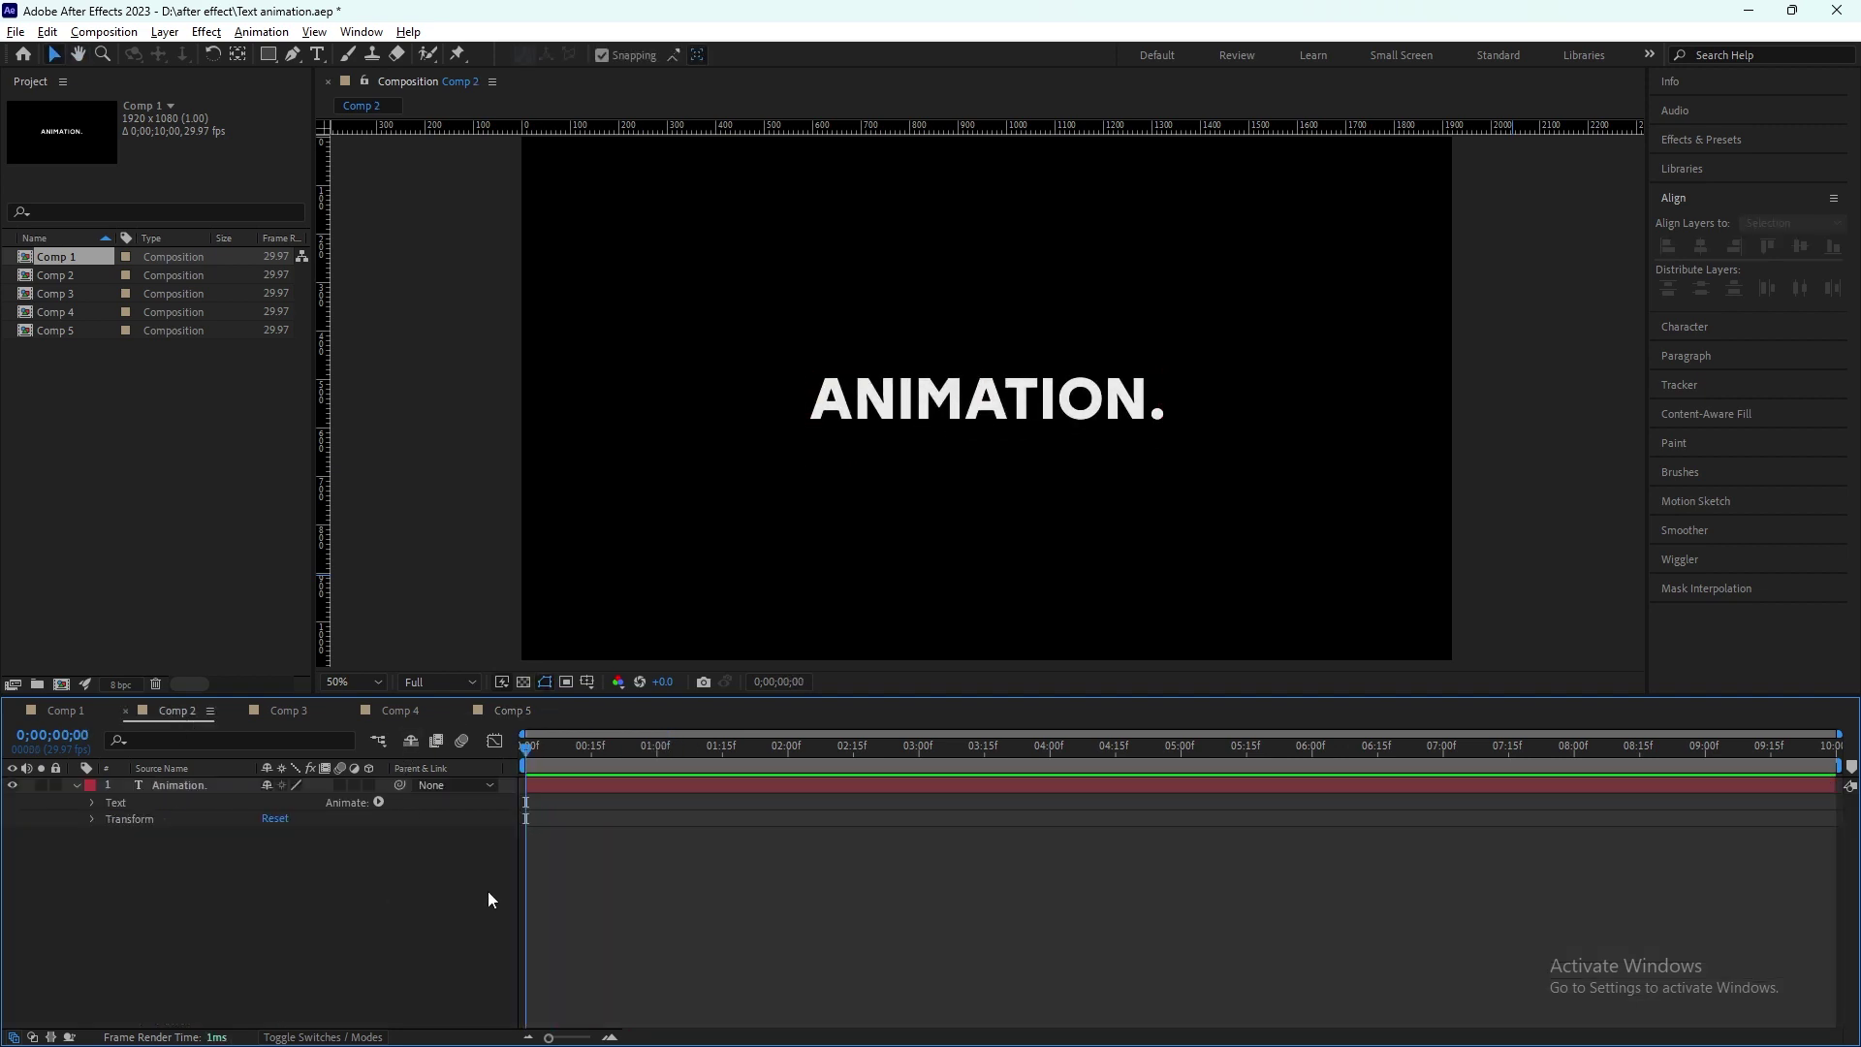
# Step: Give Comp 2's text an animator with Position, Opacity and Tracking, nudging Position down to about 60
pyautogui.click(379, 803)
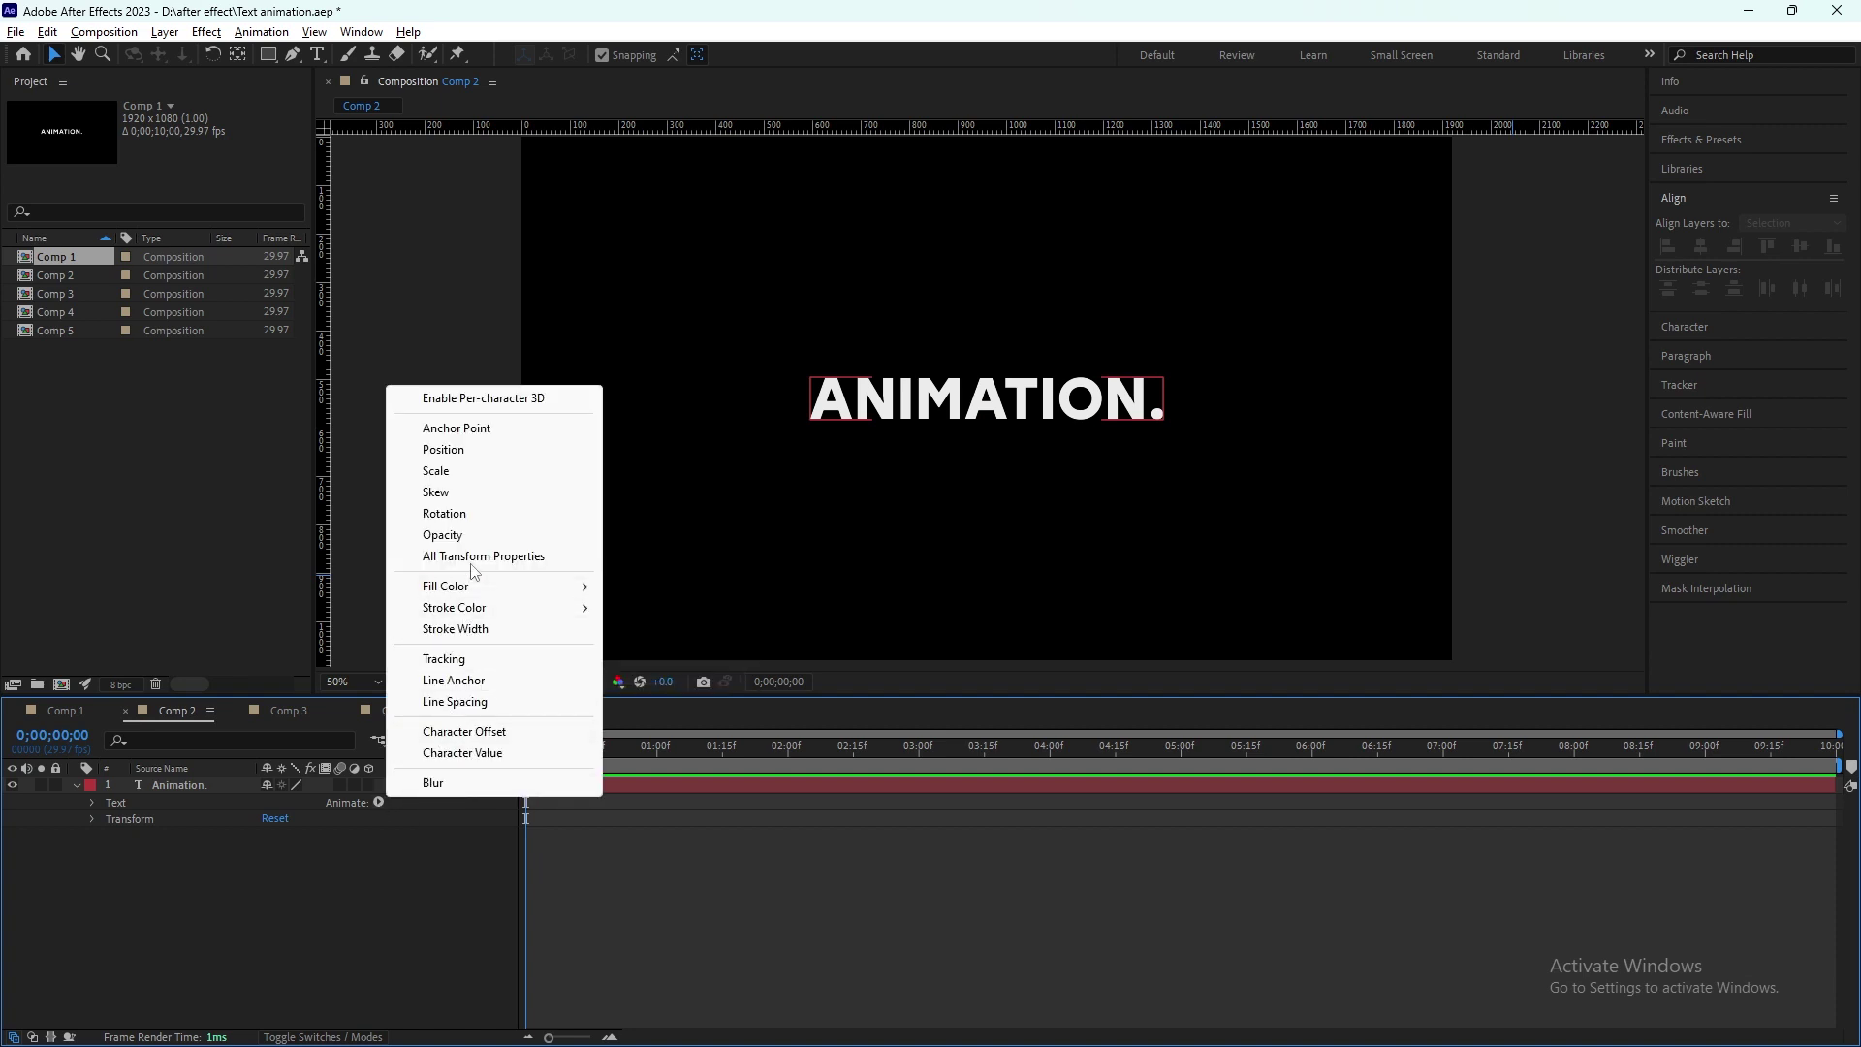
pyautogui.click(462, 450)
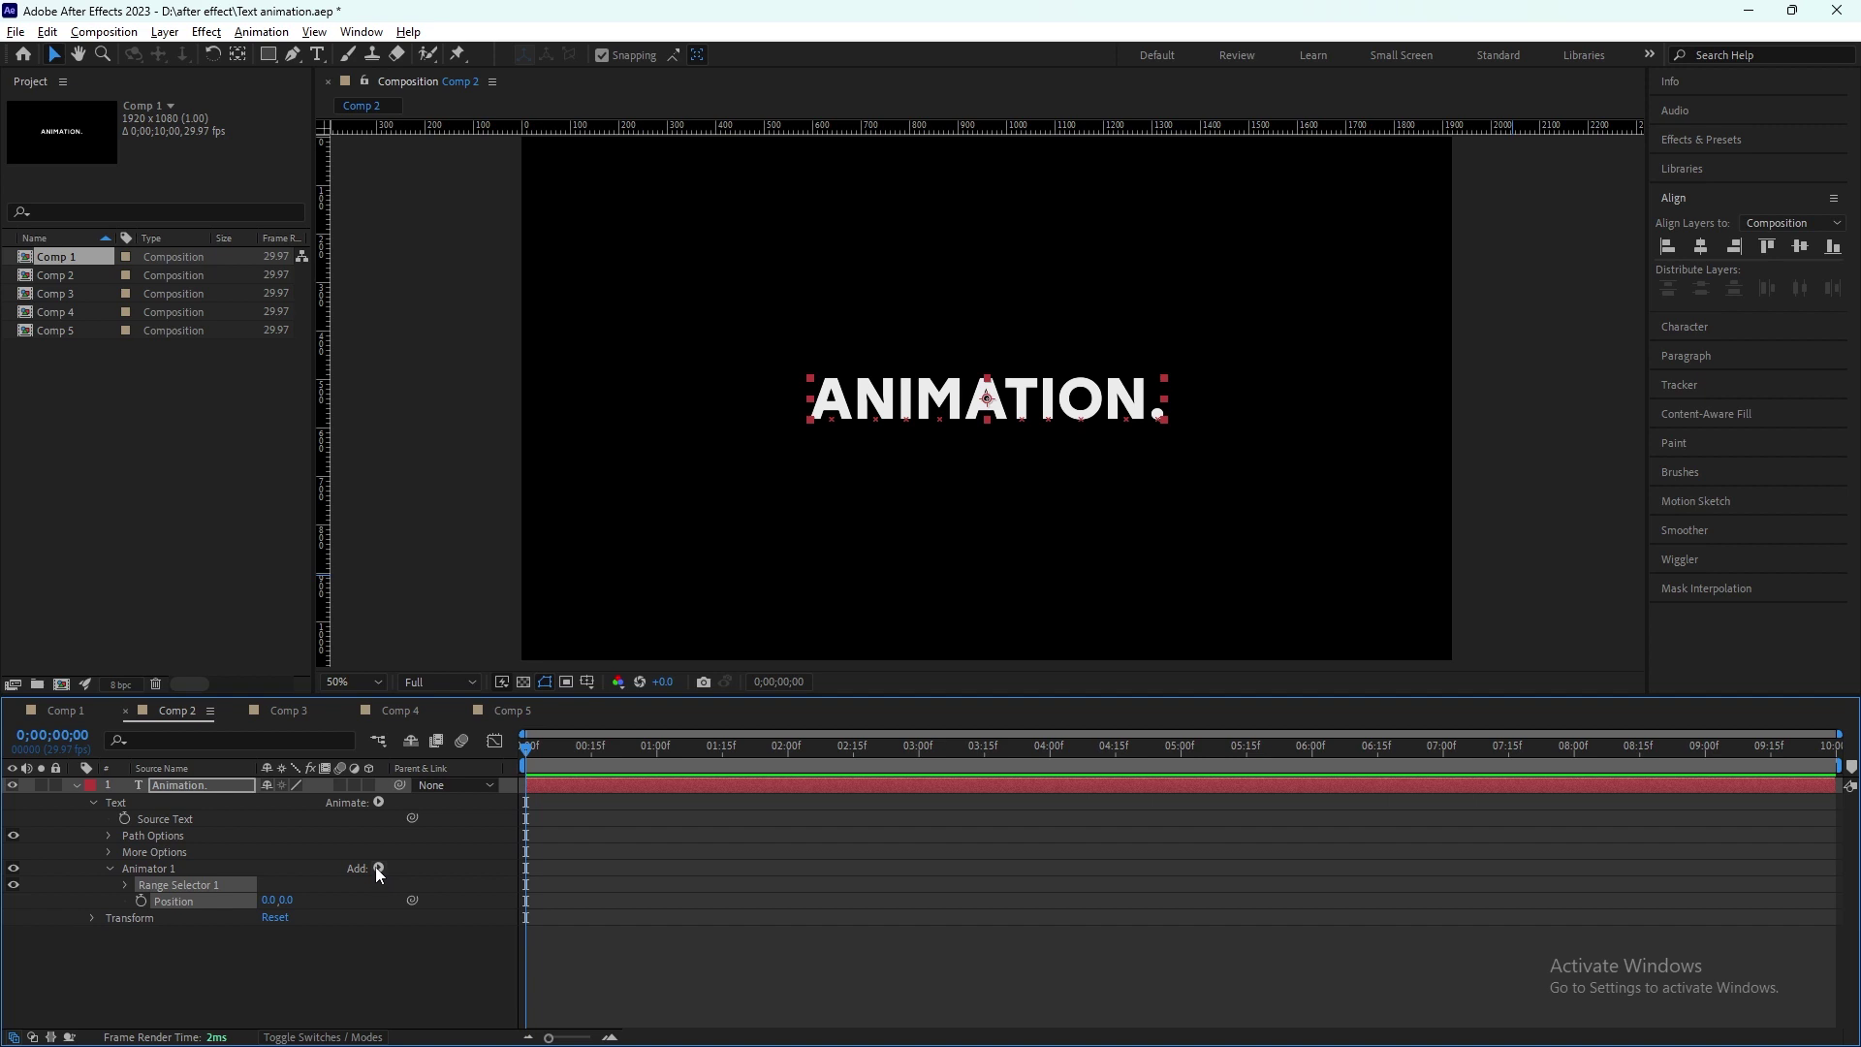
pyautogui.click(378, 868)
pyautogui.moveTo(464, 883)
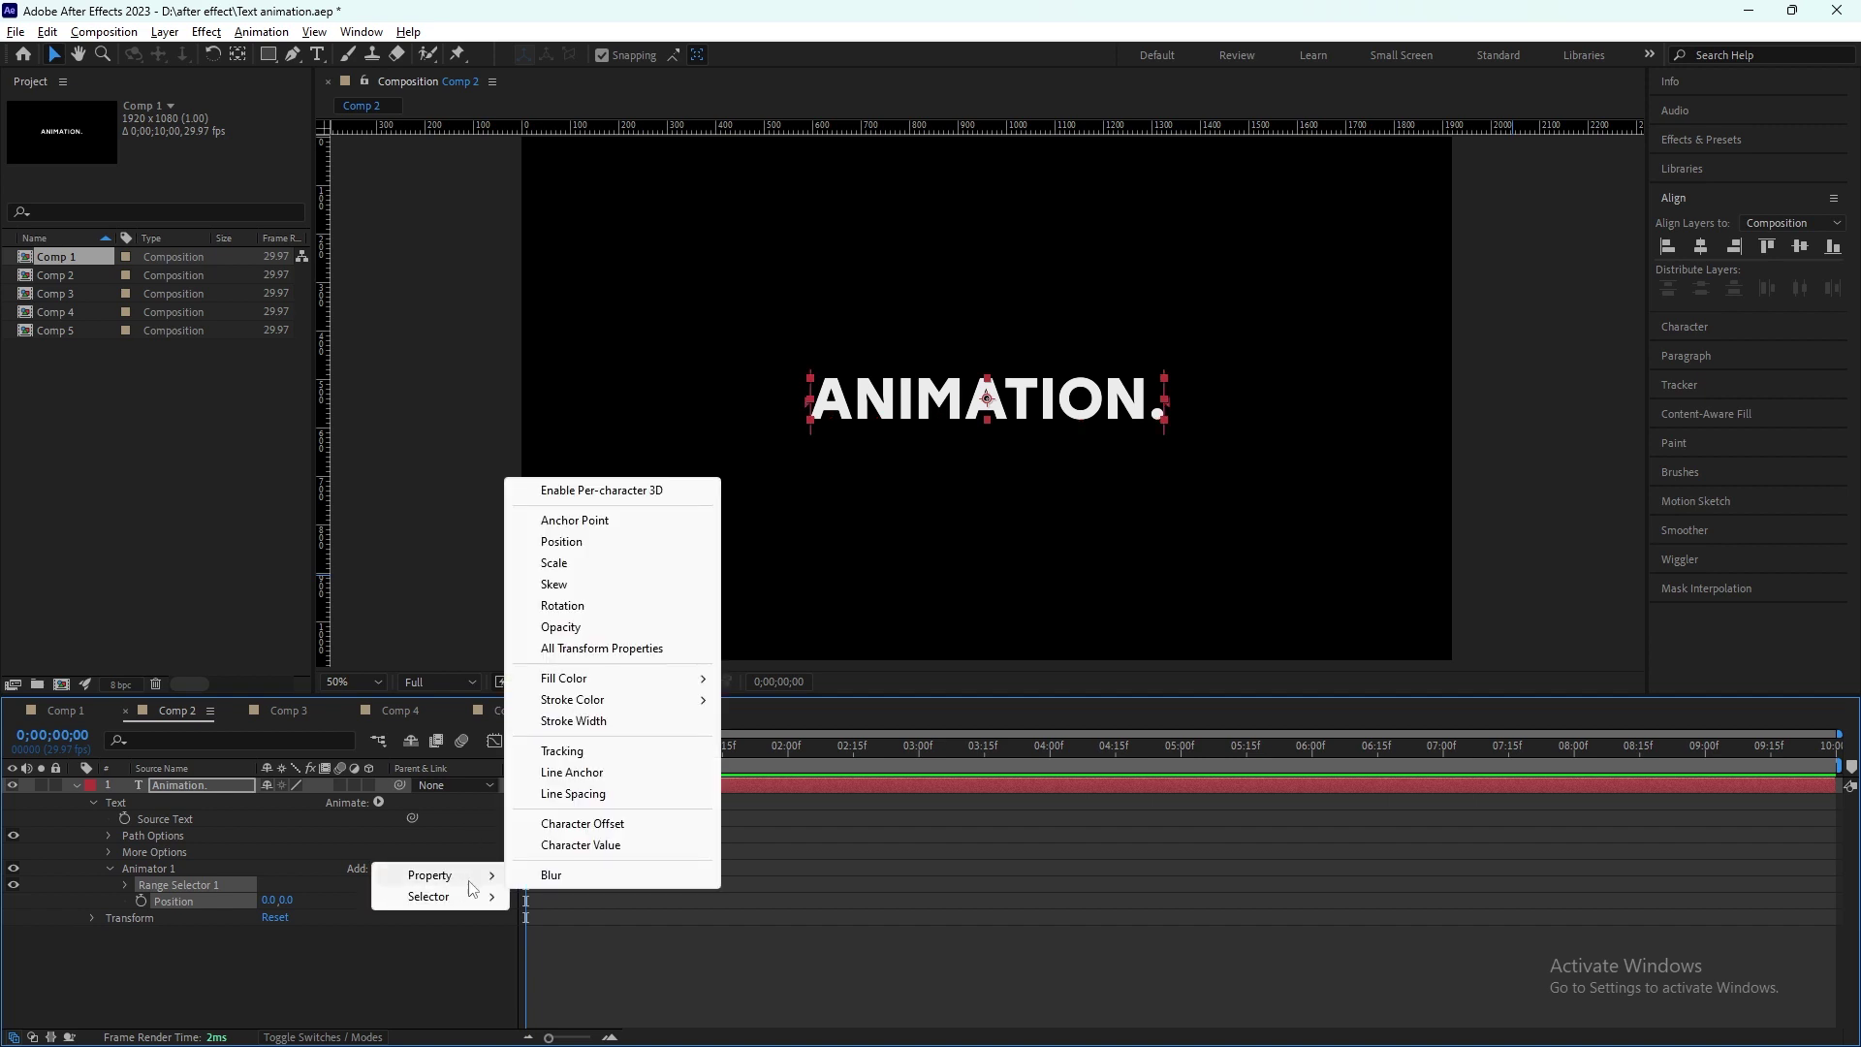
pyautogui.click(572, 627)
pyautogui.click(380, 869)
pyautogui.moveTo(418, 875)
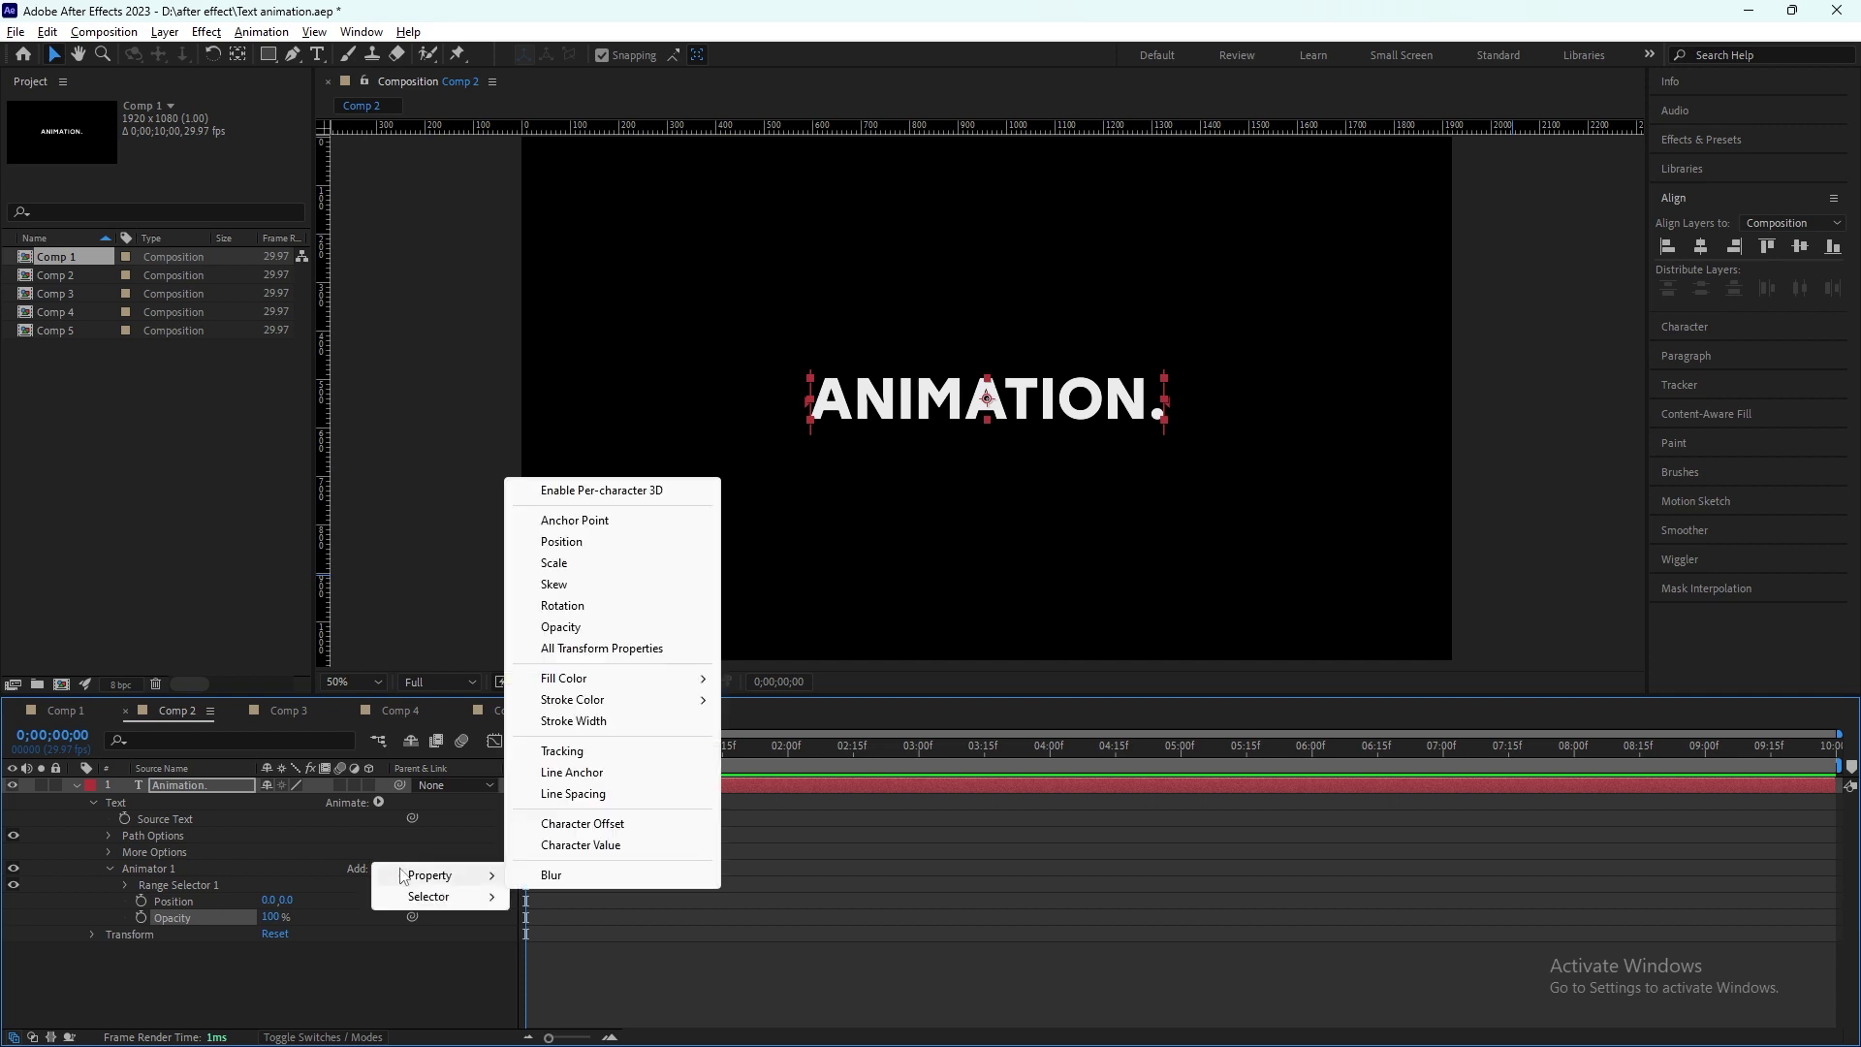
pyautogui.click(583, 753)
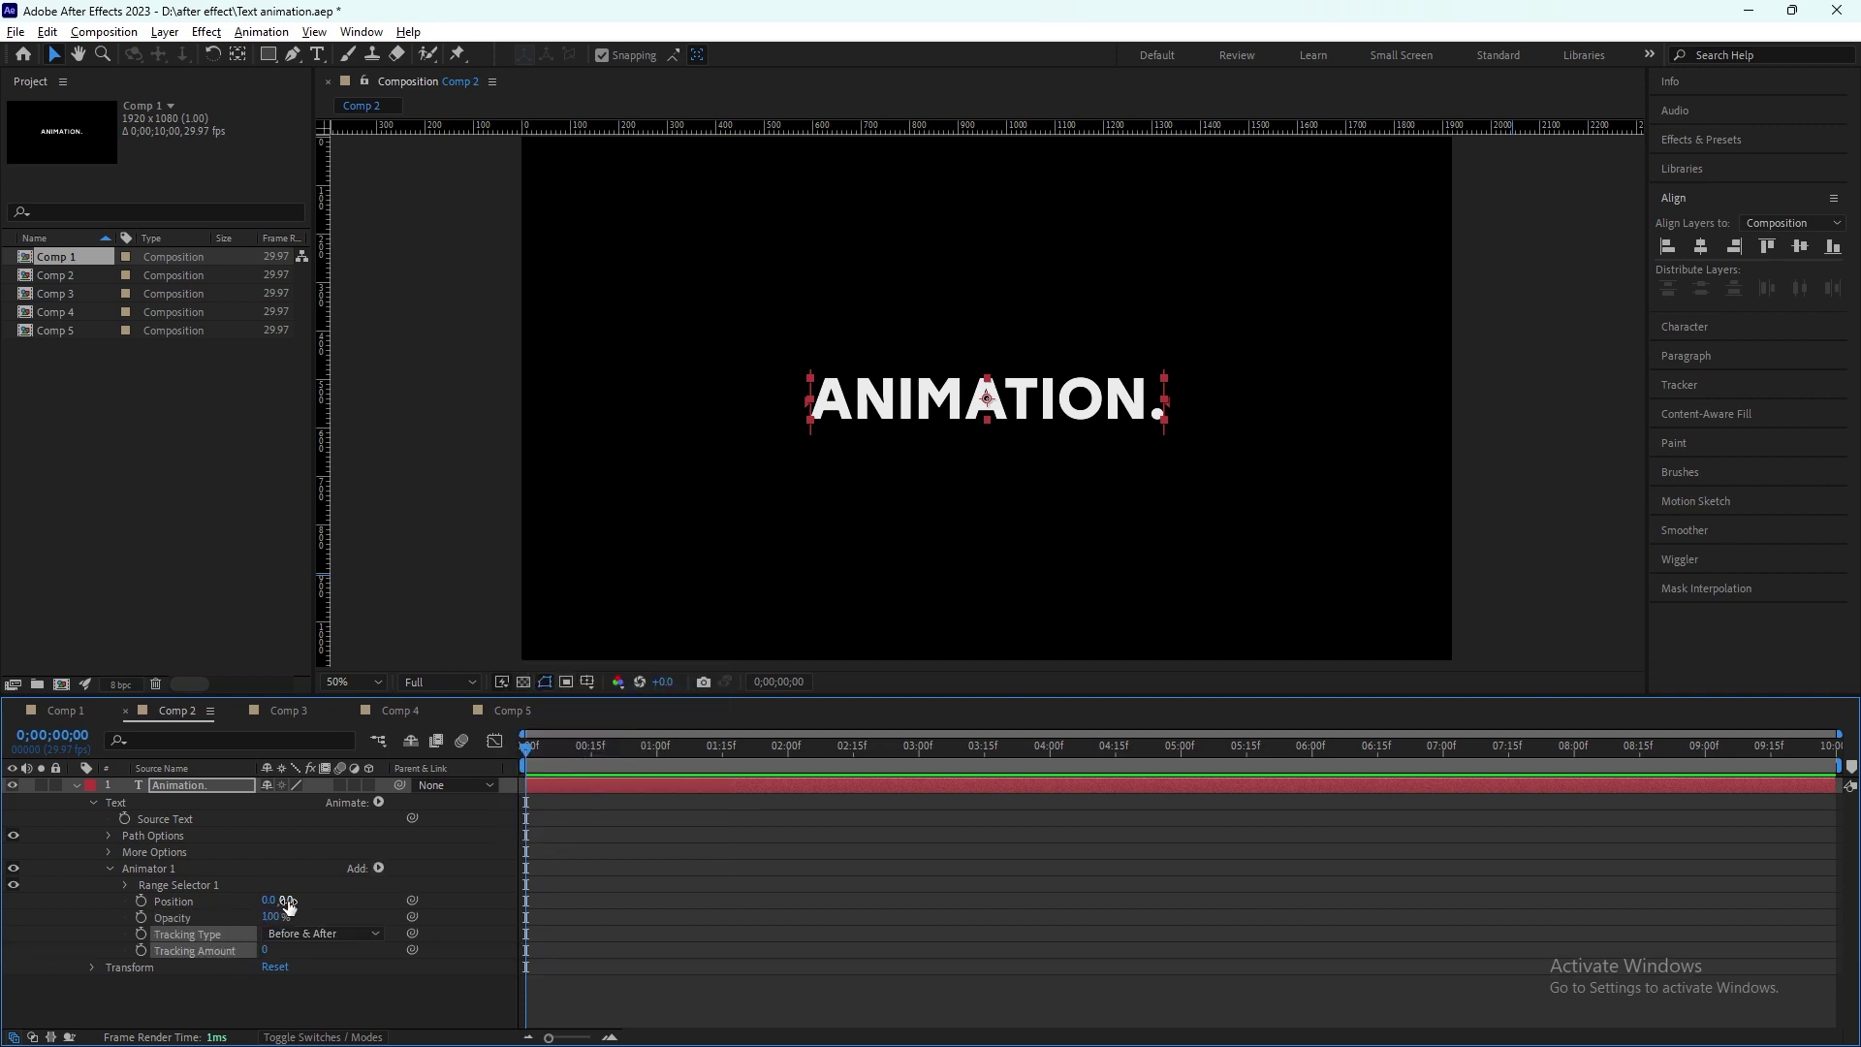
pyautogui.moveTo(285, 901); pyautogui.dragTo(348, 895)
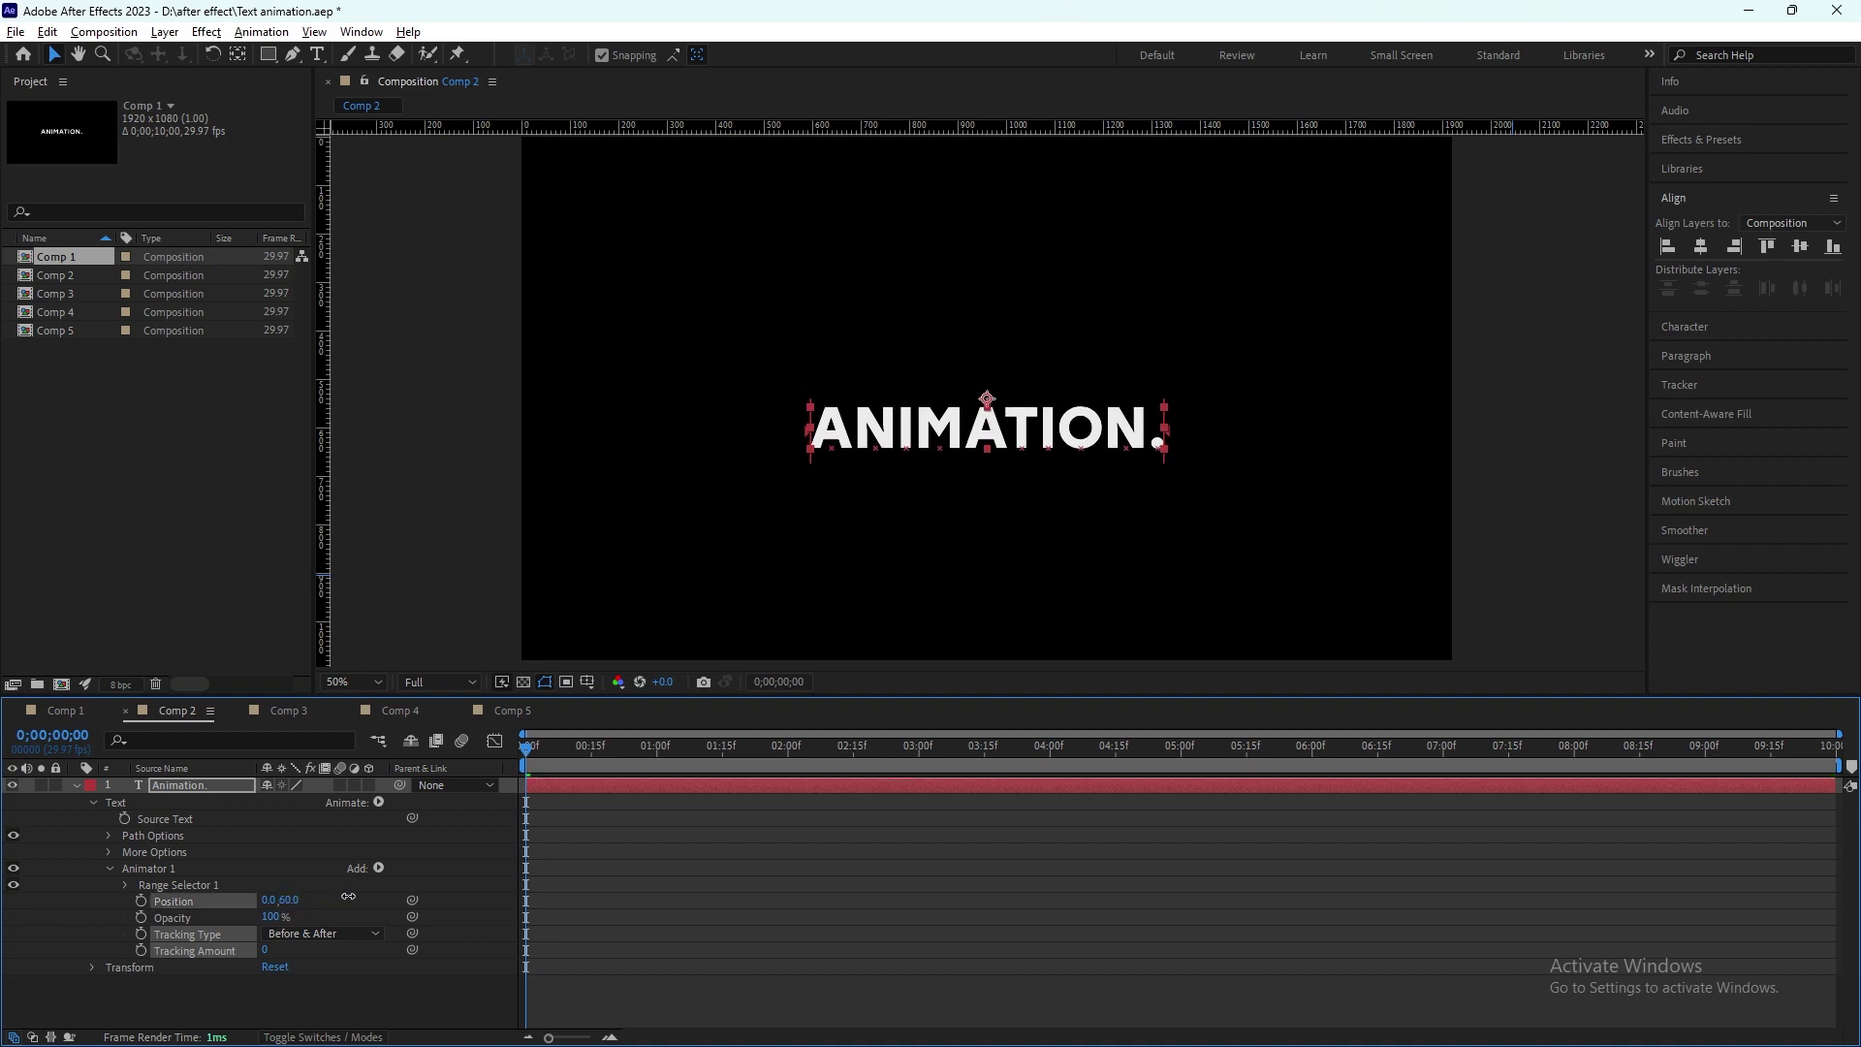
# Step: Set the animator's Position Y to 60, Tracking Amount to -75 and Opacity to 0%
pyautogui.moveTo(309, 901); pyautogui.dragTo(303, 904)
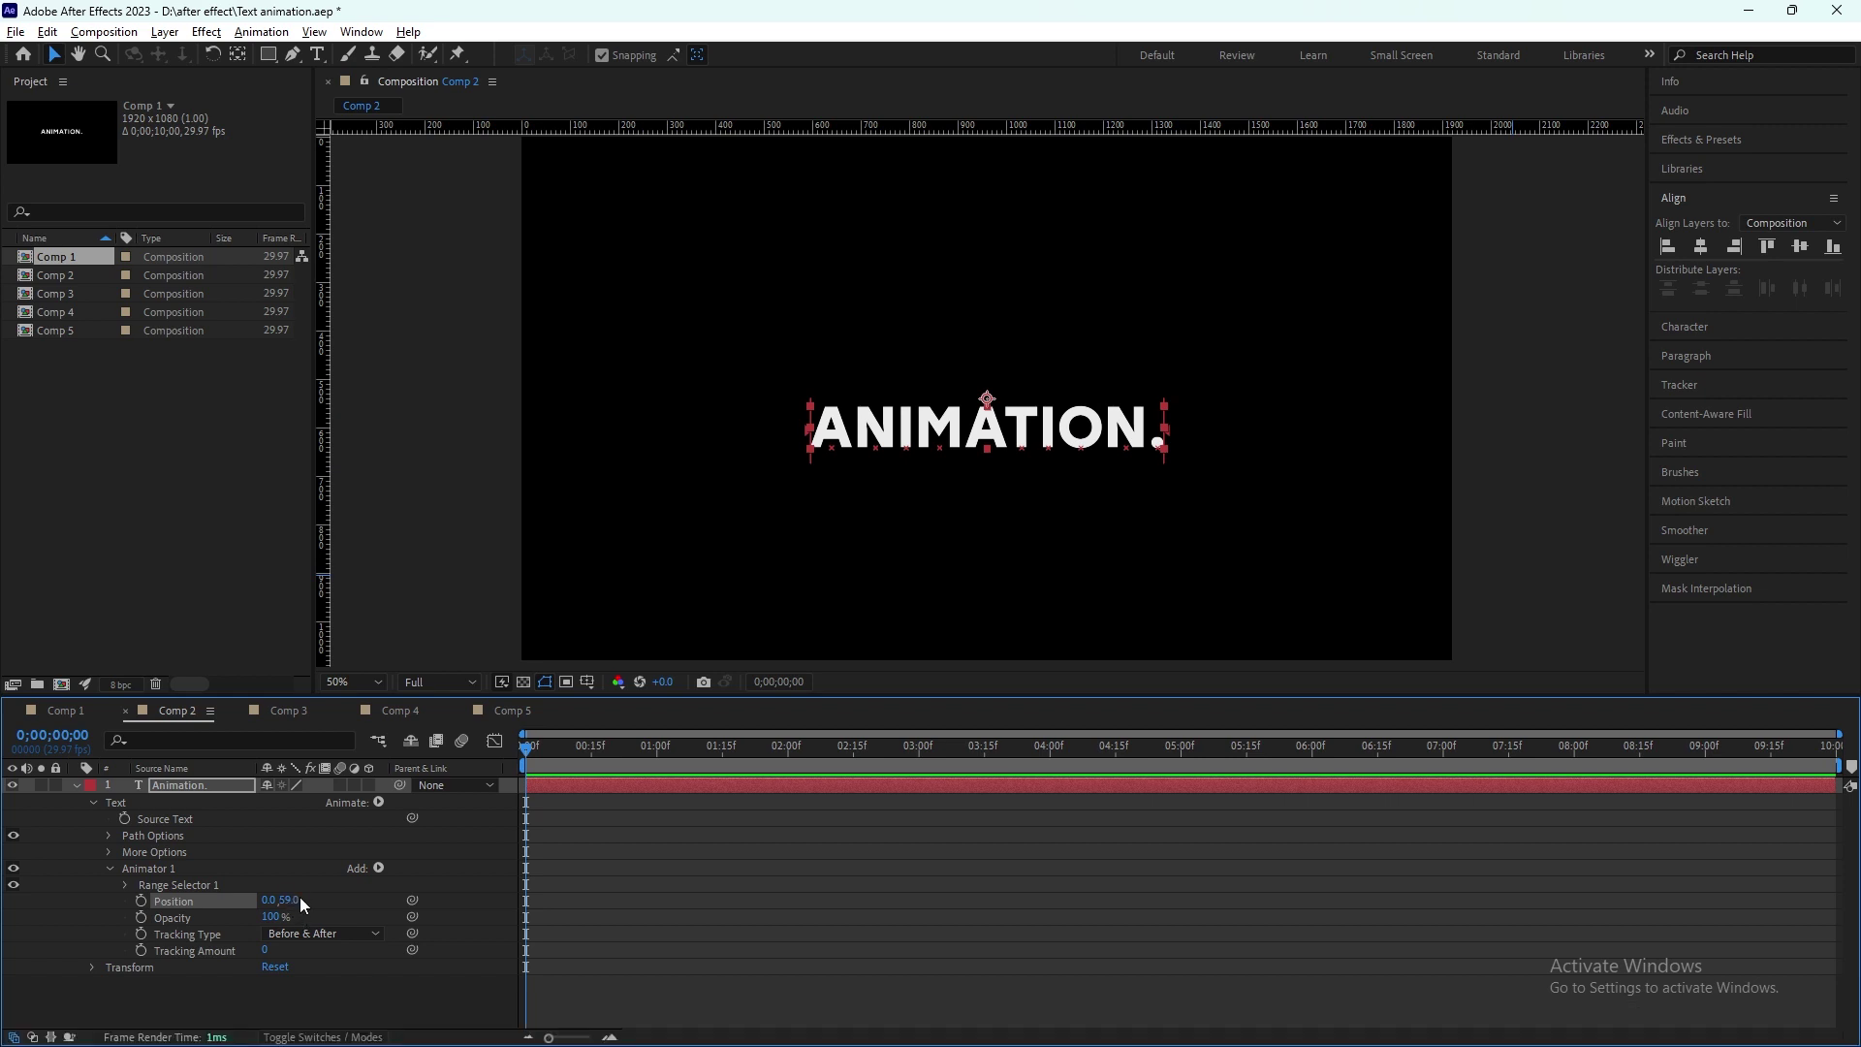
pyautogui.click(300, 901)
pyautogui.write('60')
pyautogui.press('Return')
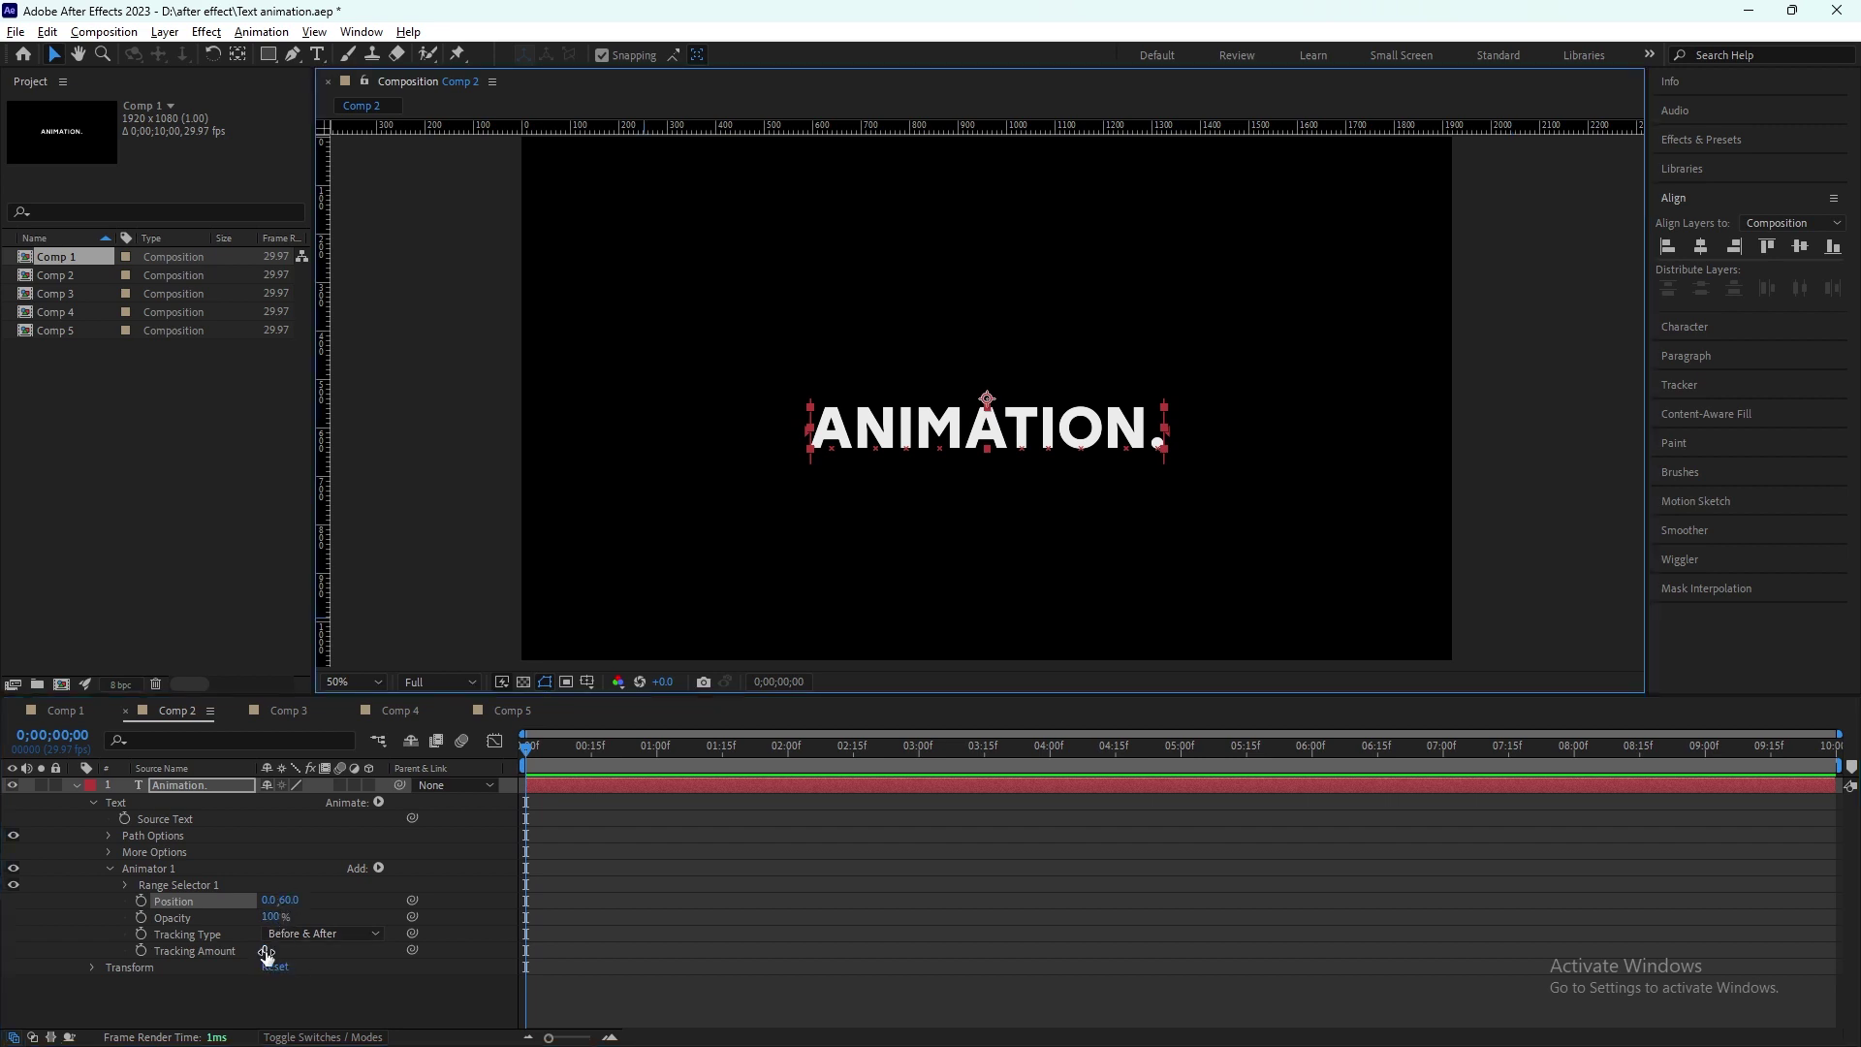
pyautogui.moveTo(266, 953); pyautogui.dragTo(188, 947)
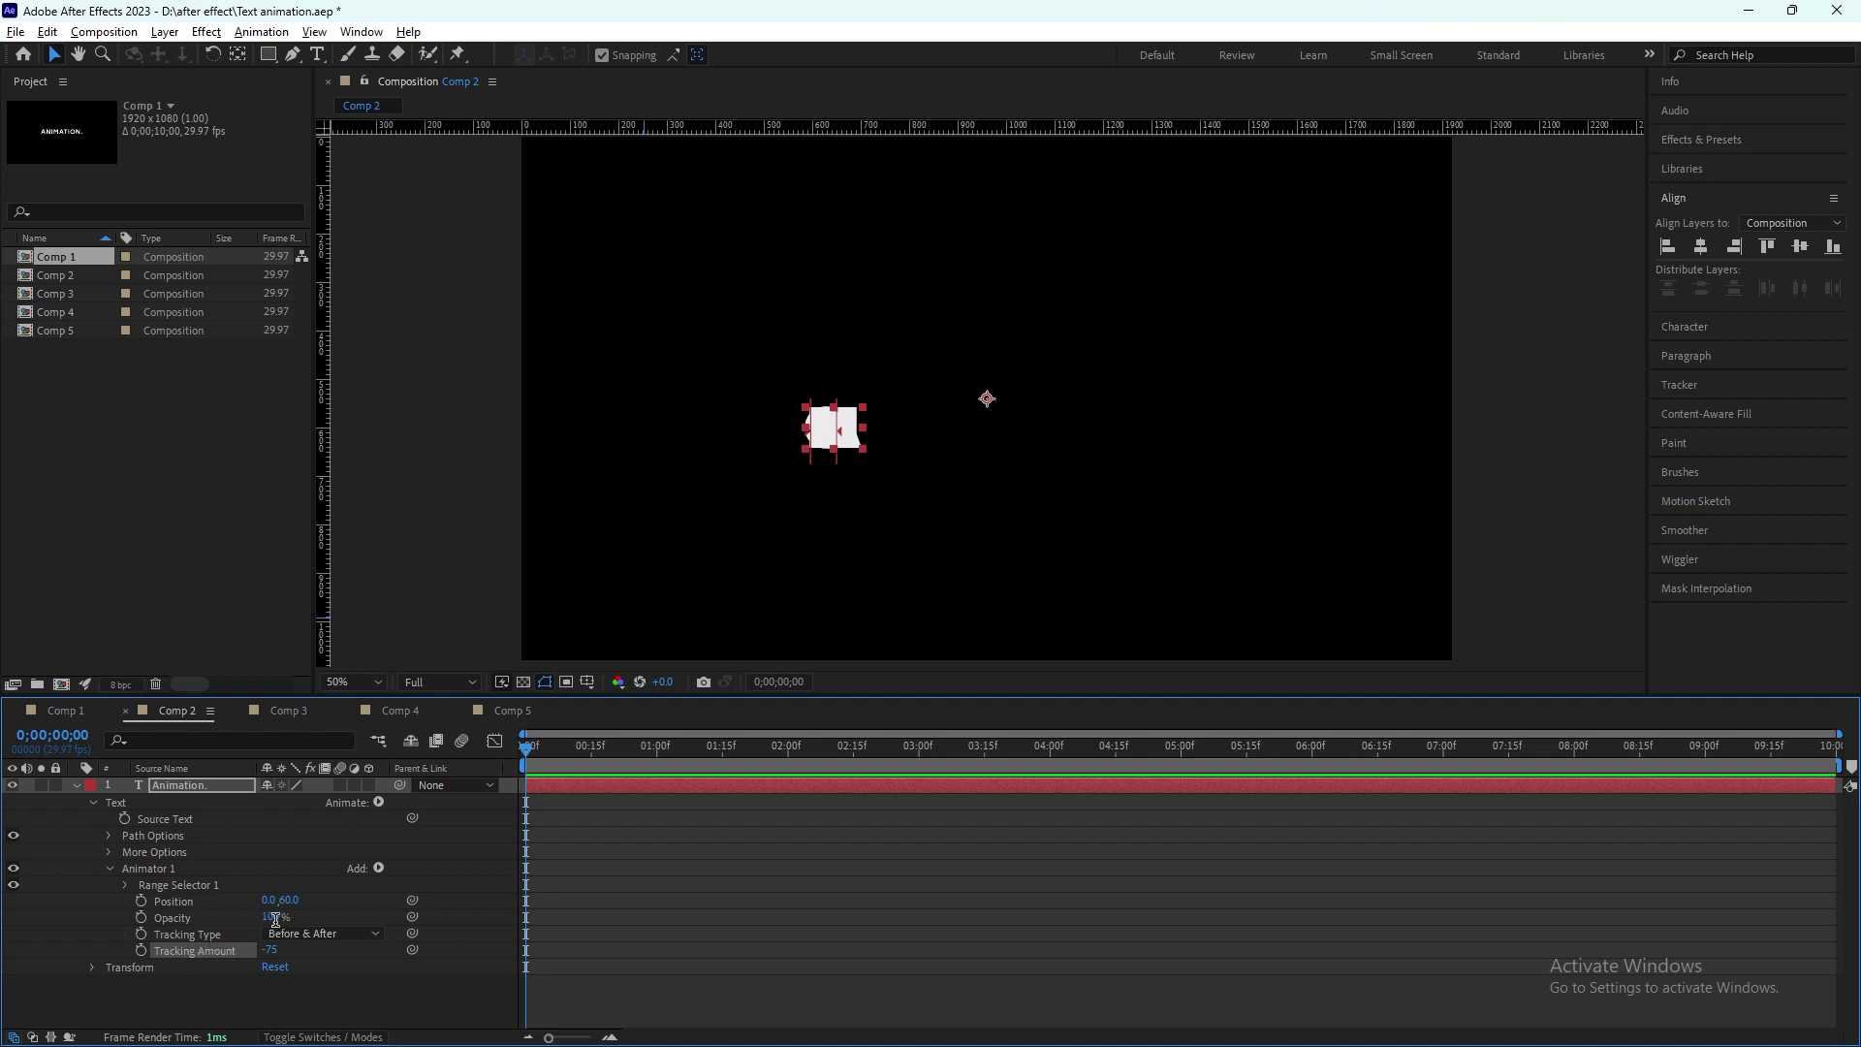
pyautogui.write('0')
pyautogui.press('Return')
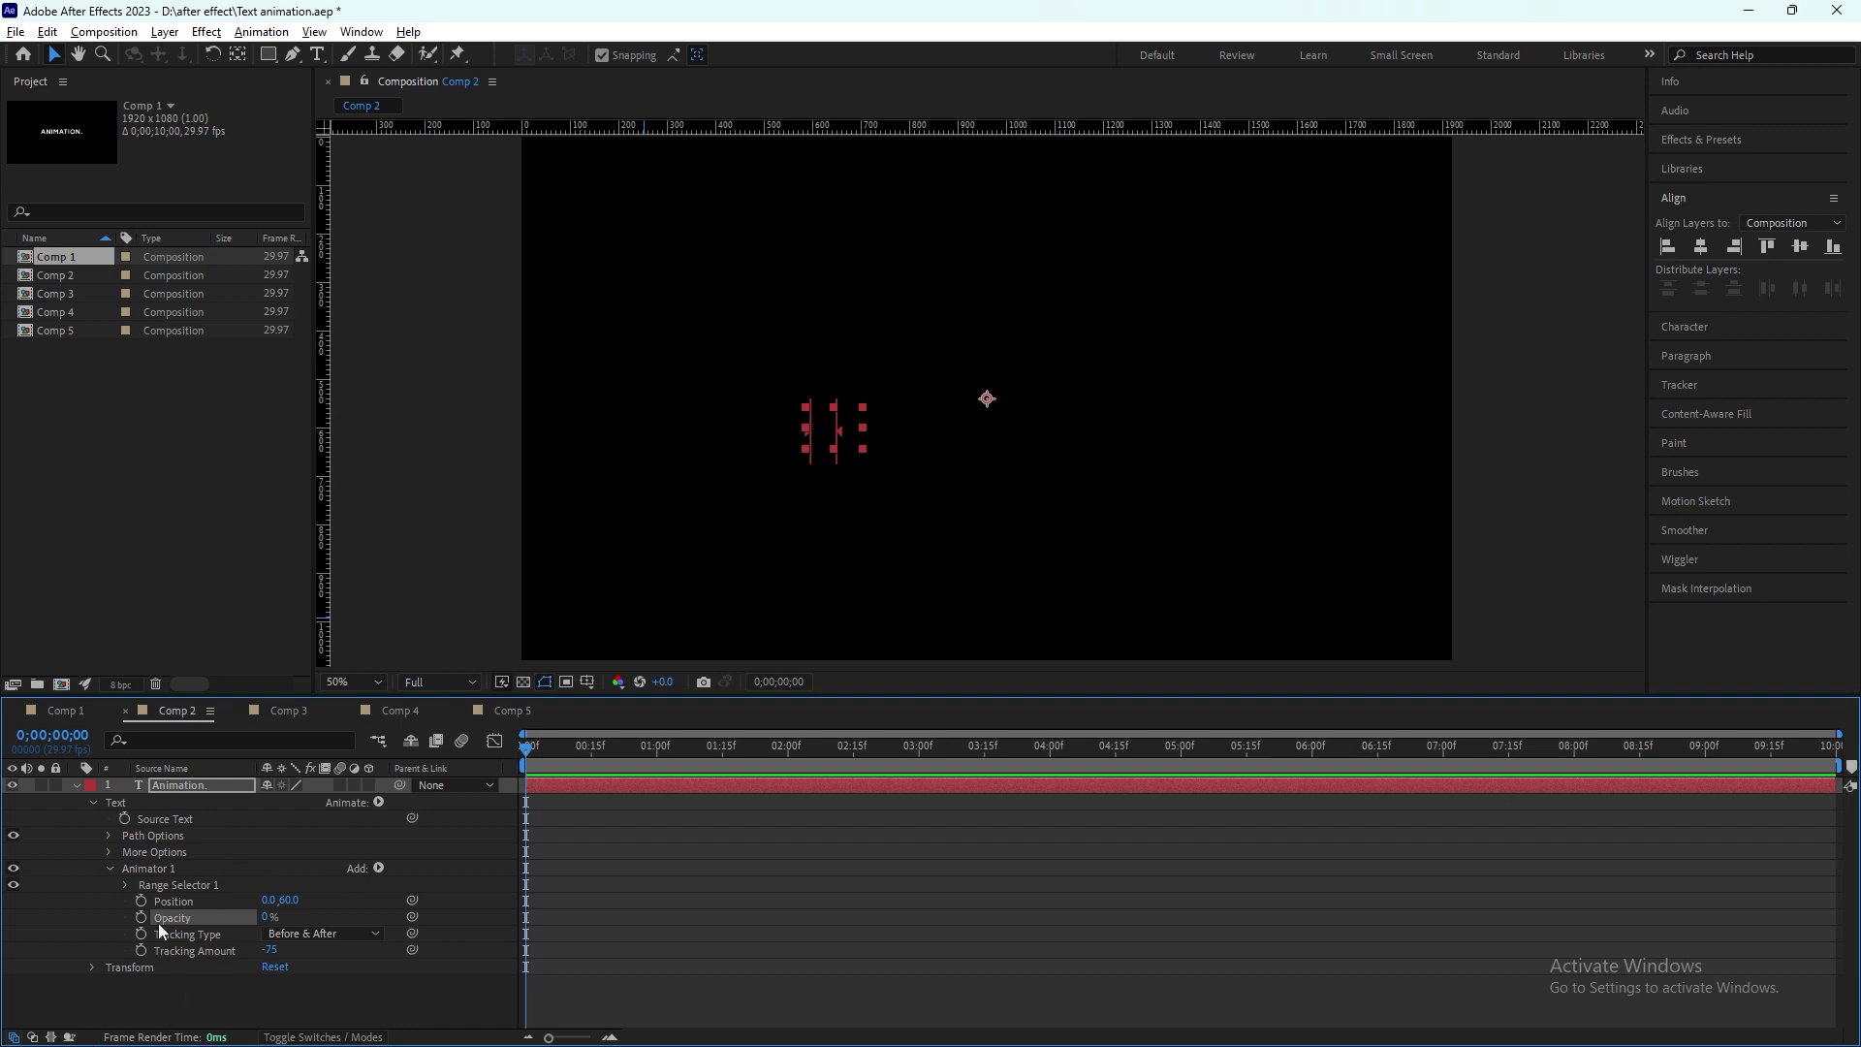
pyautogui.click(125, 886)
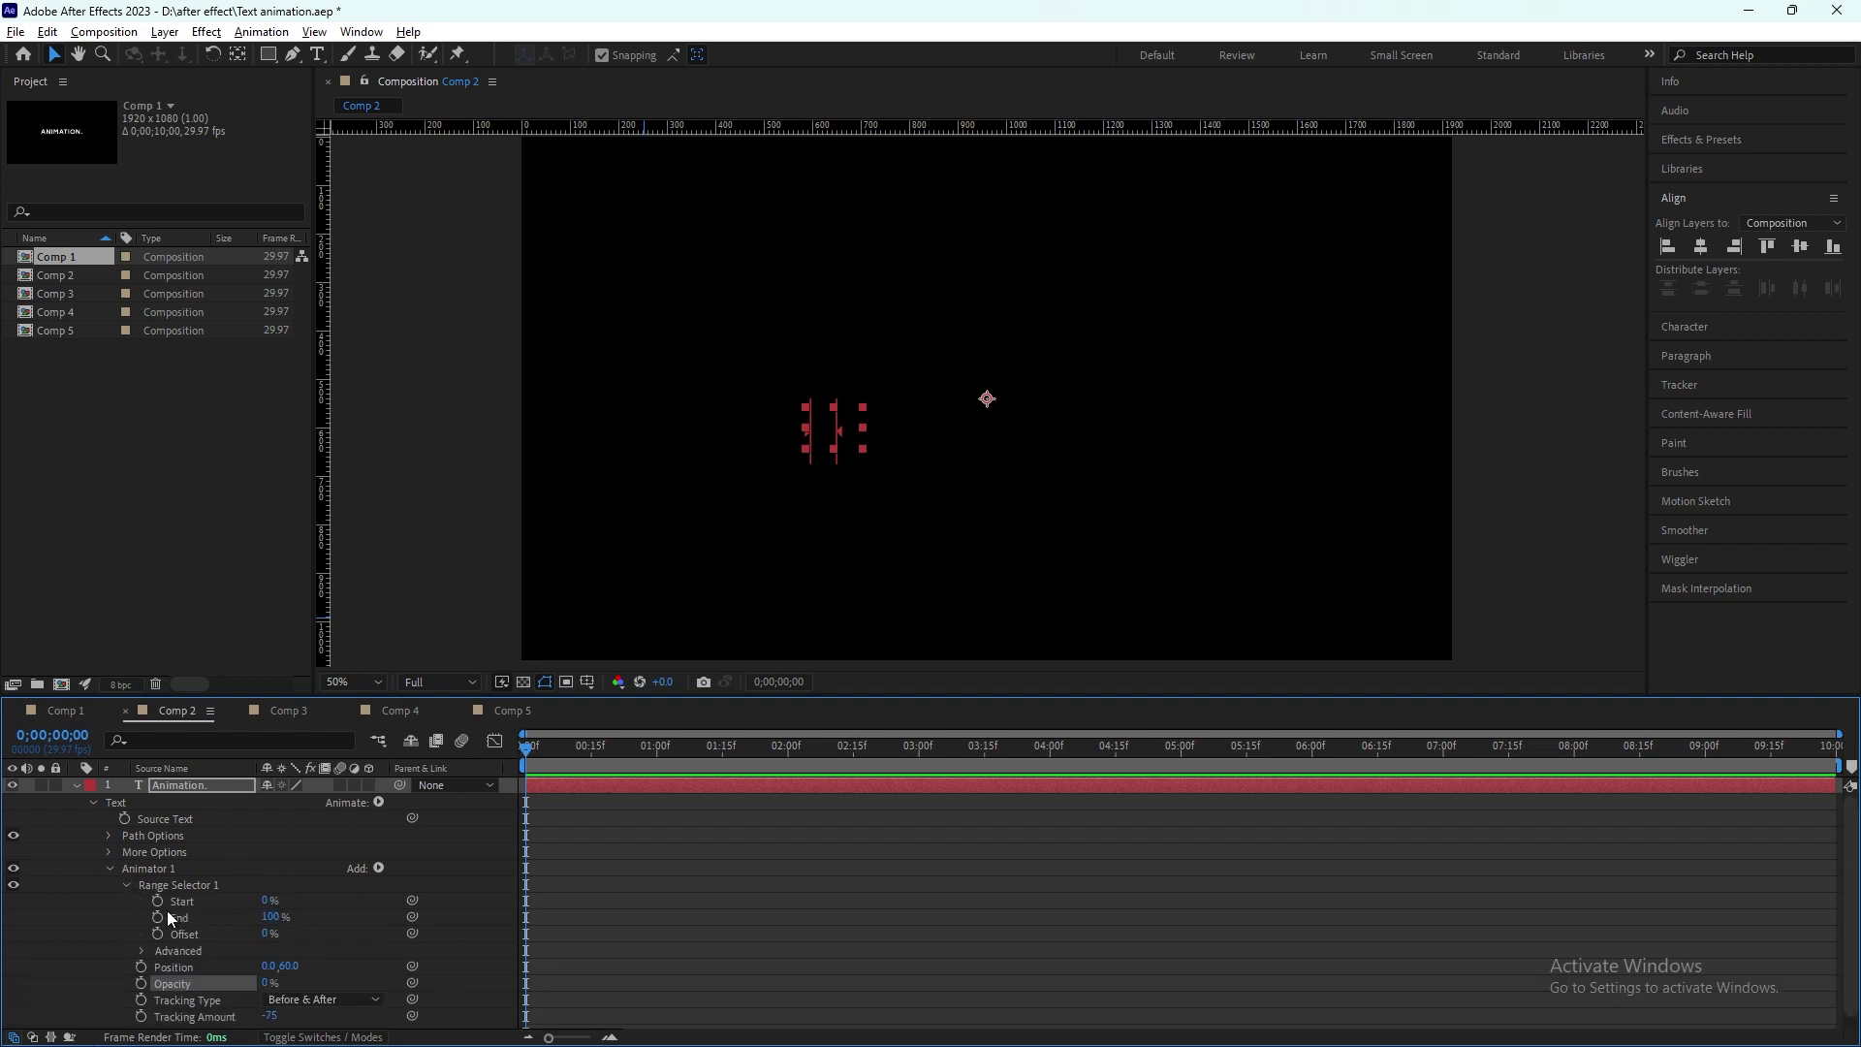
# Step: Keyframe Range Selector Start from 0% at 0 s to 100% at 1 s, preview, and select both keyframes
pyautogui.click(157, 901)
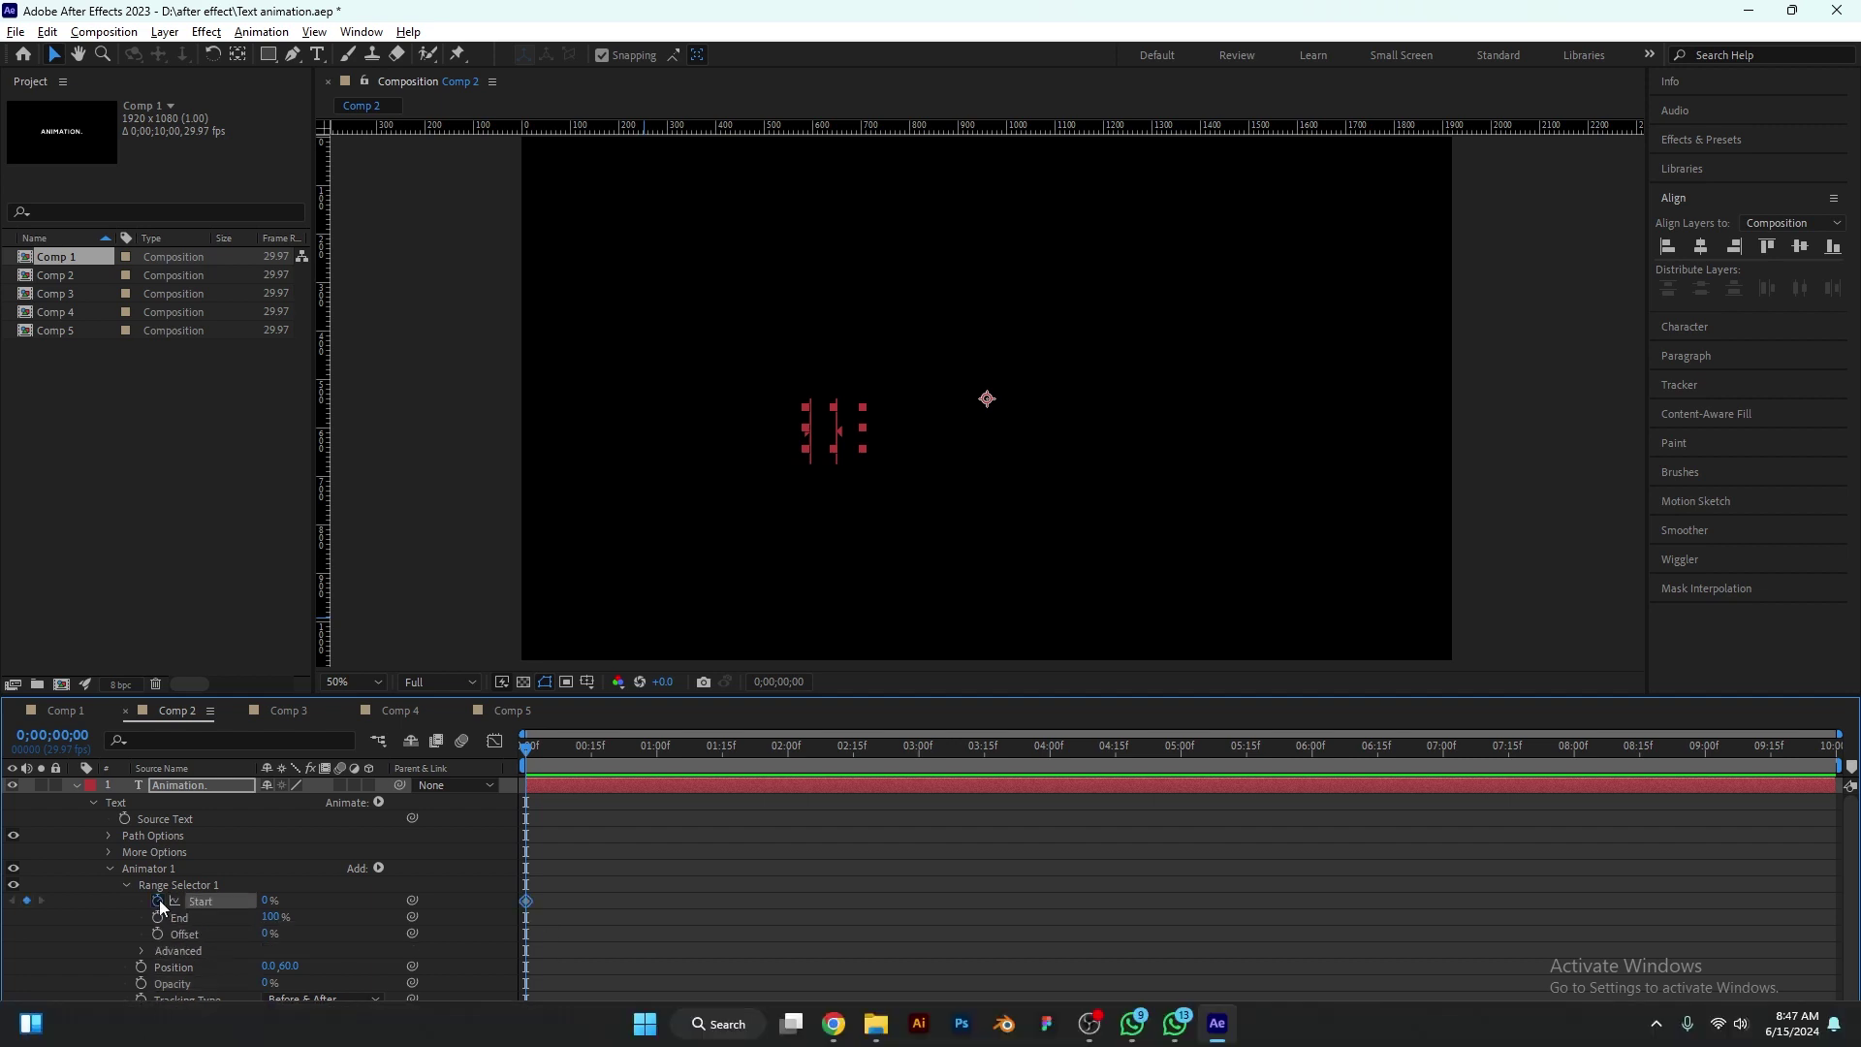
pyautogui.moveTo(531, 751); pyautogui.dragTo(662, 769)
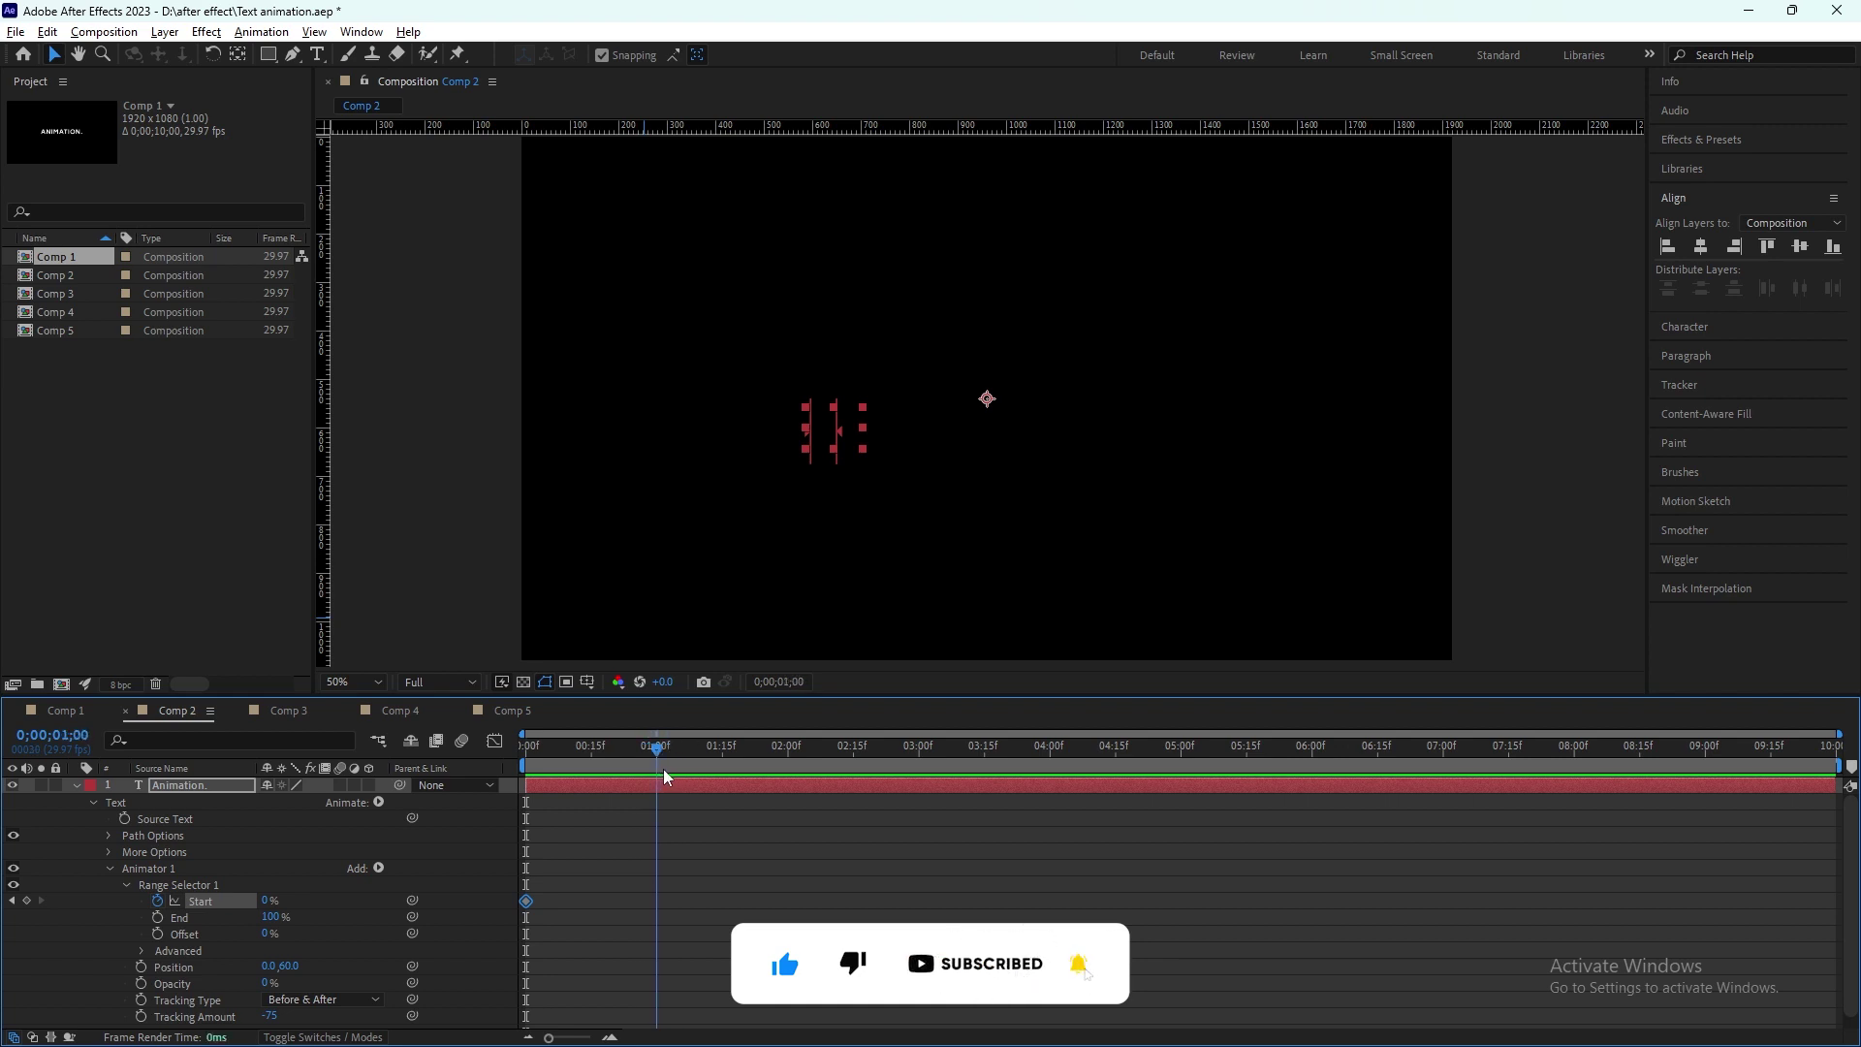
pyautogui.moveTo(270, 900); pyautogui.dragTo(705, 833)
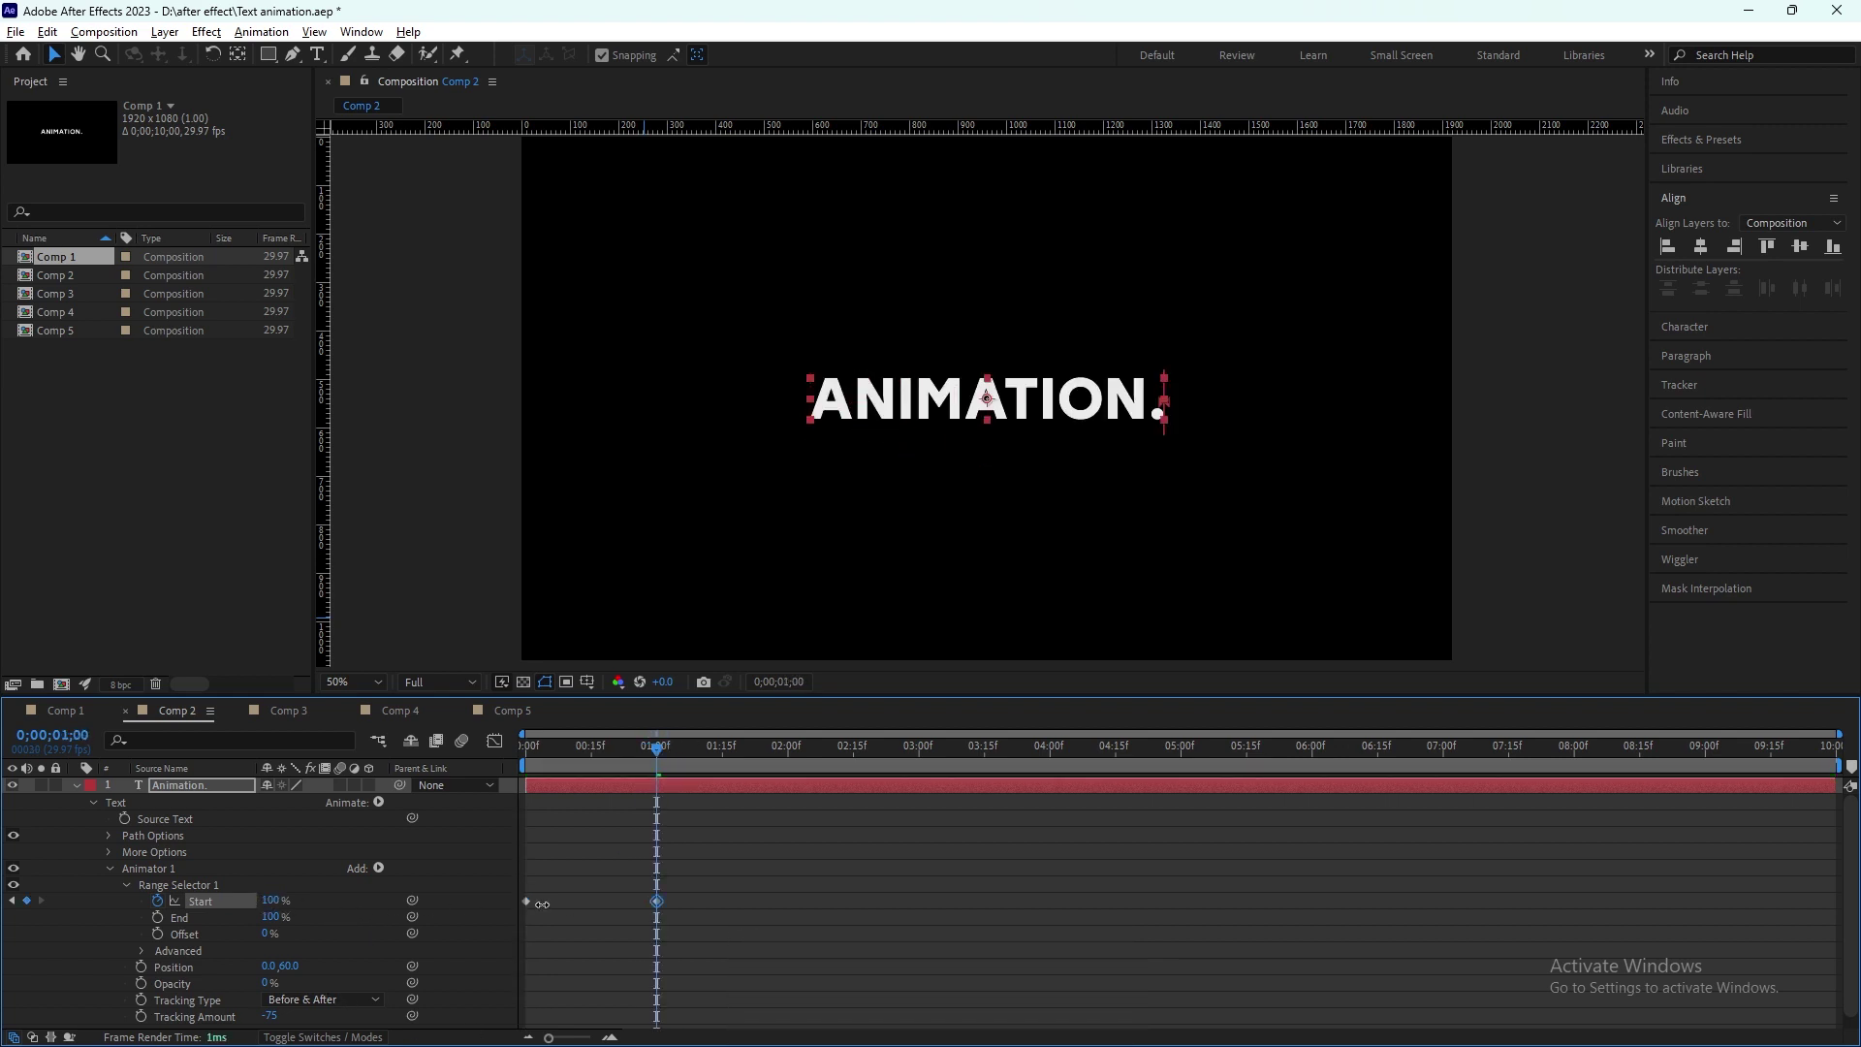
pyautogui.click(671, 934)
pyautogui.press('space')
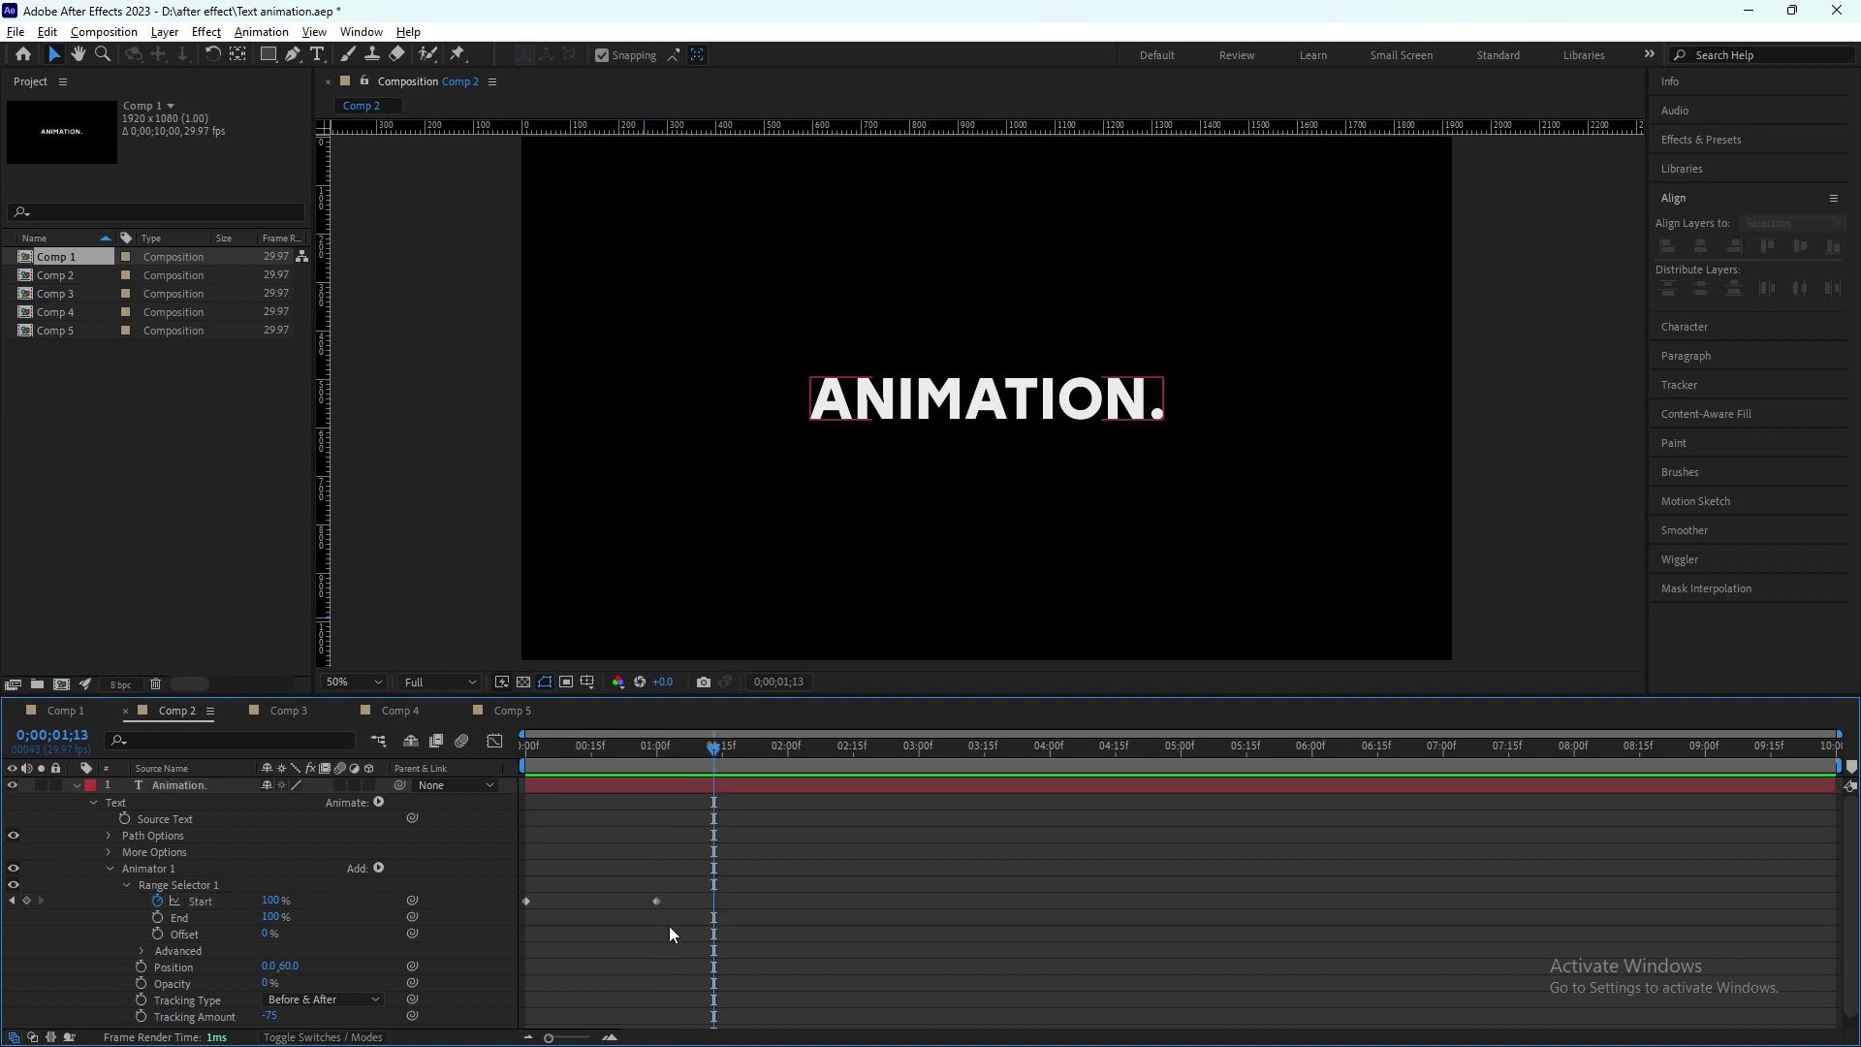
pyautogui.moveTo(673, 913); pyautogui.dragTo(508, 896)
# Step: Apply Easy Ease to both Start keyframes and show their curve in the Graph Editor
pyautogui.rightClick(658, 903)
pyautogui.moveTo(775, 888)
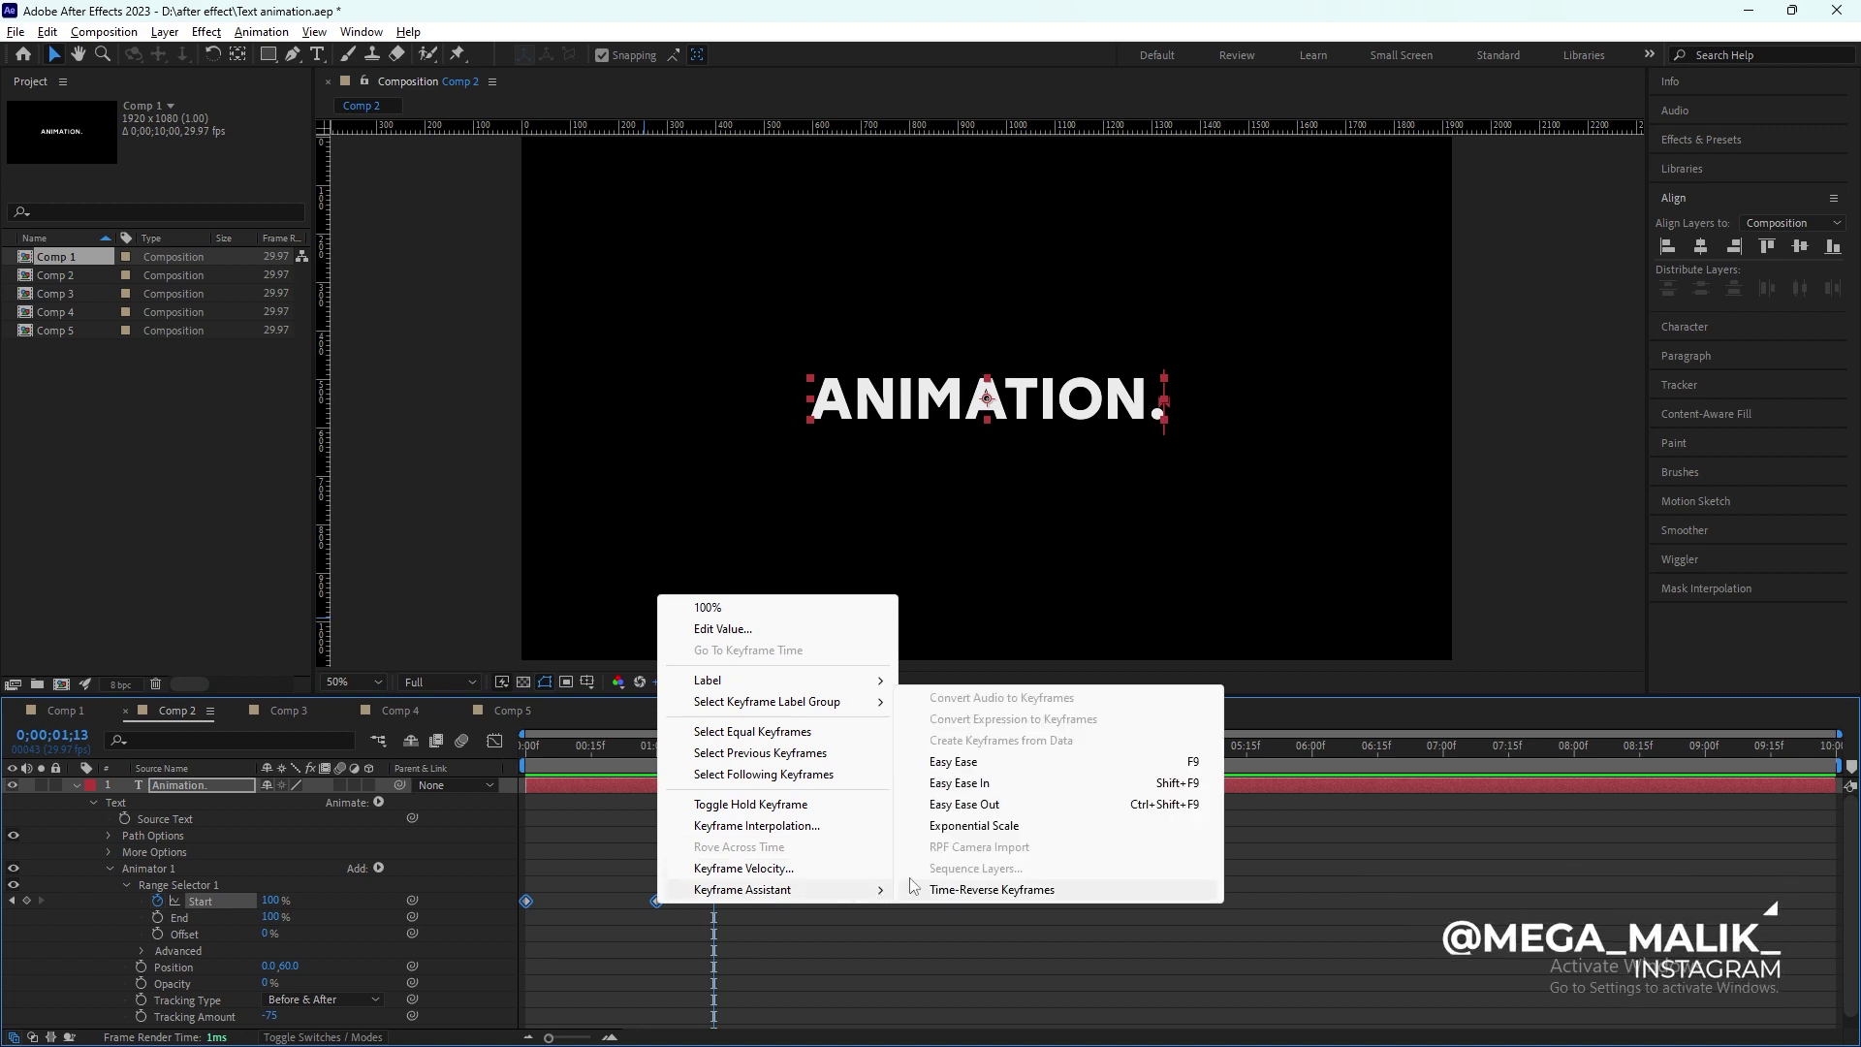
pyautogui.click(1184, 765)
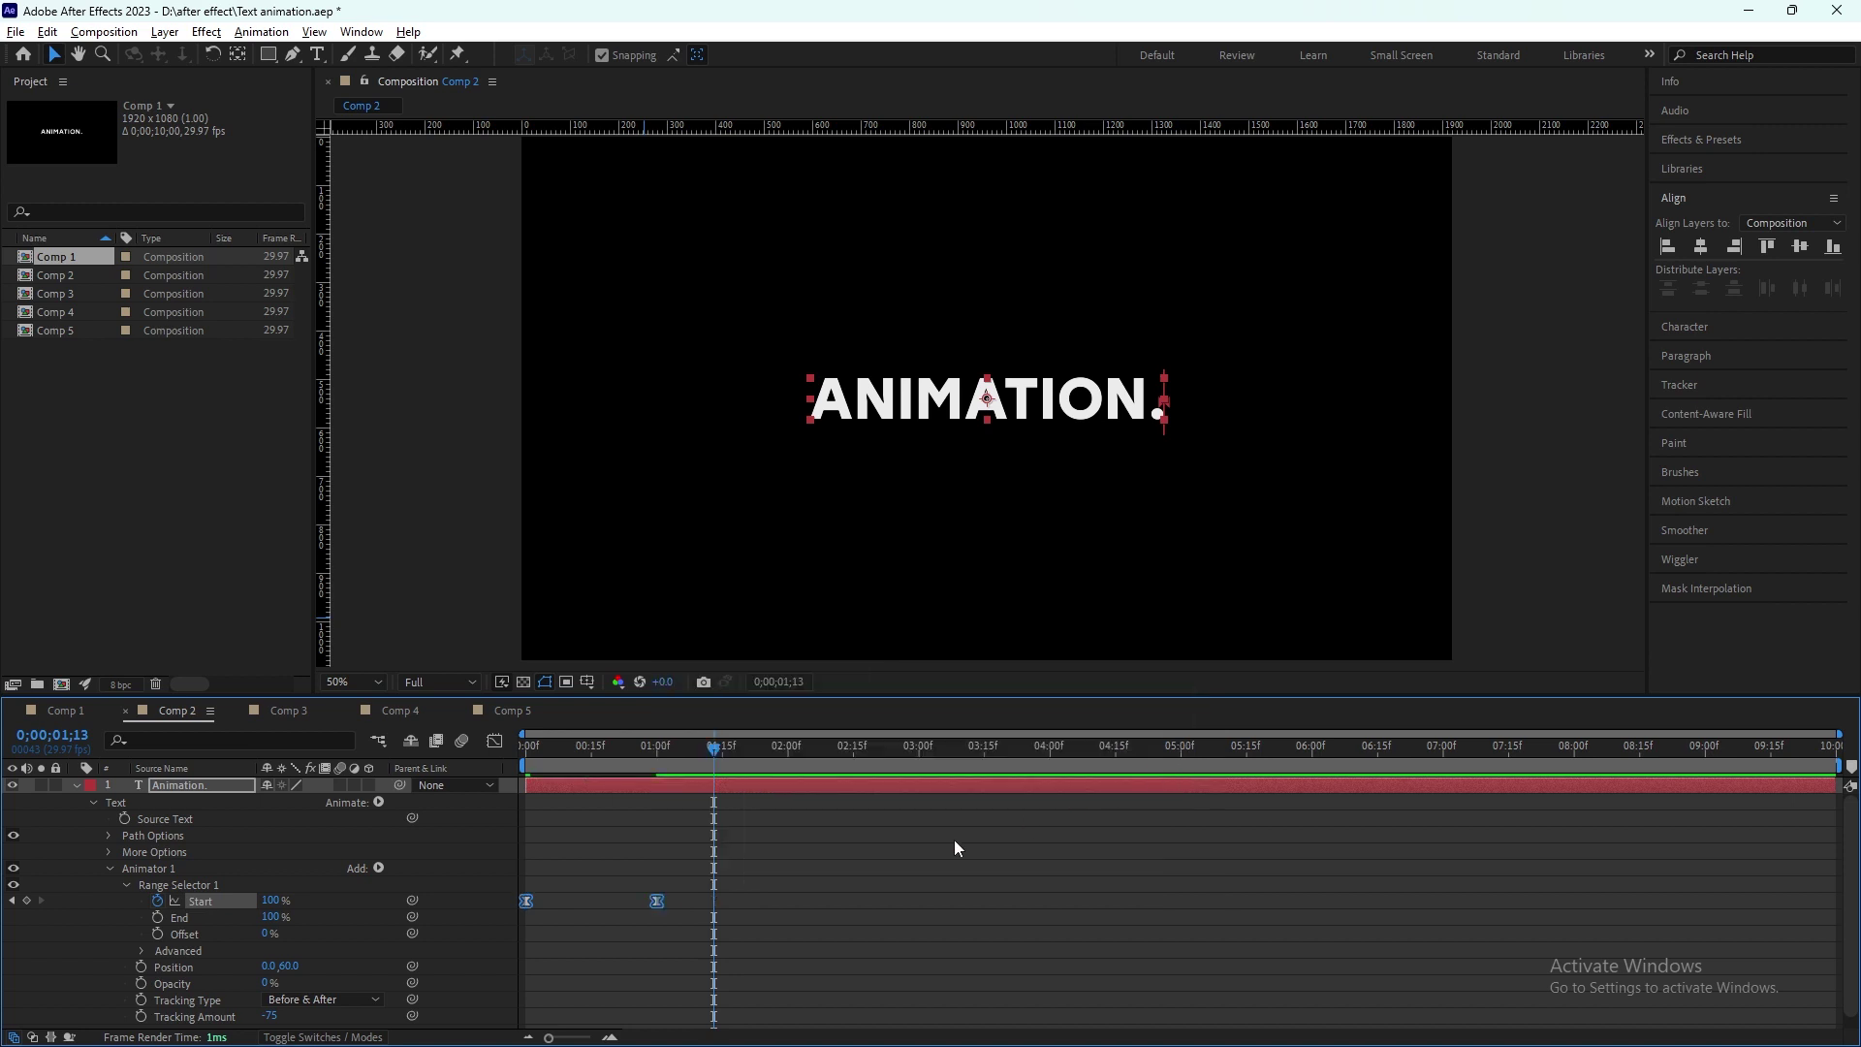
pyautogui.click(659, 913)
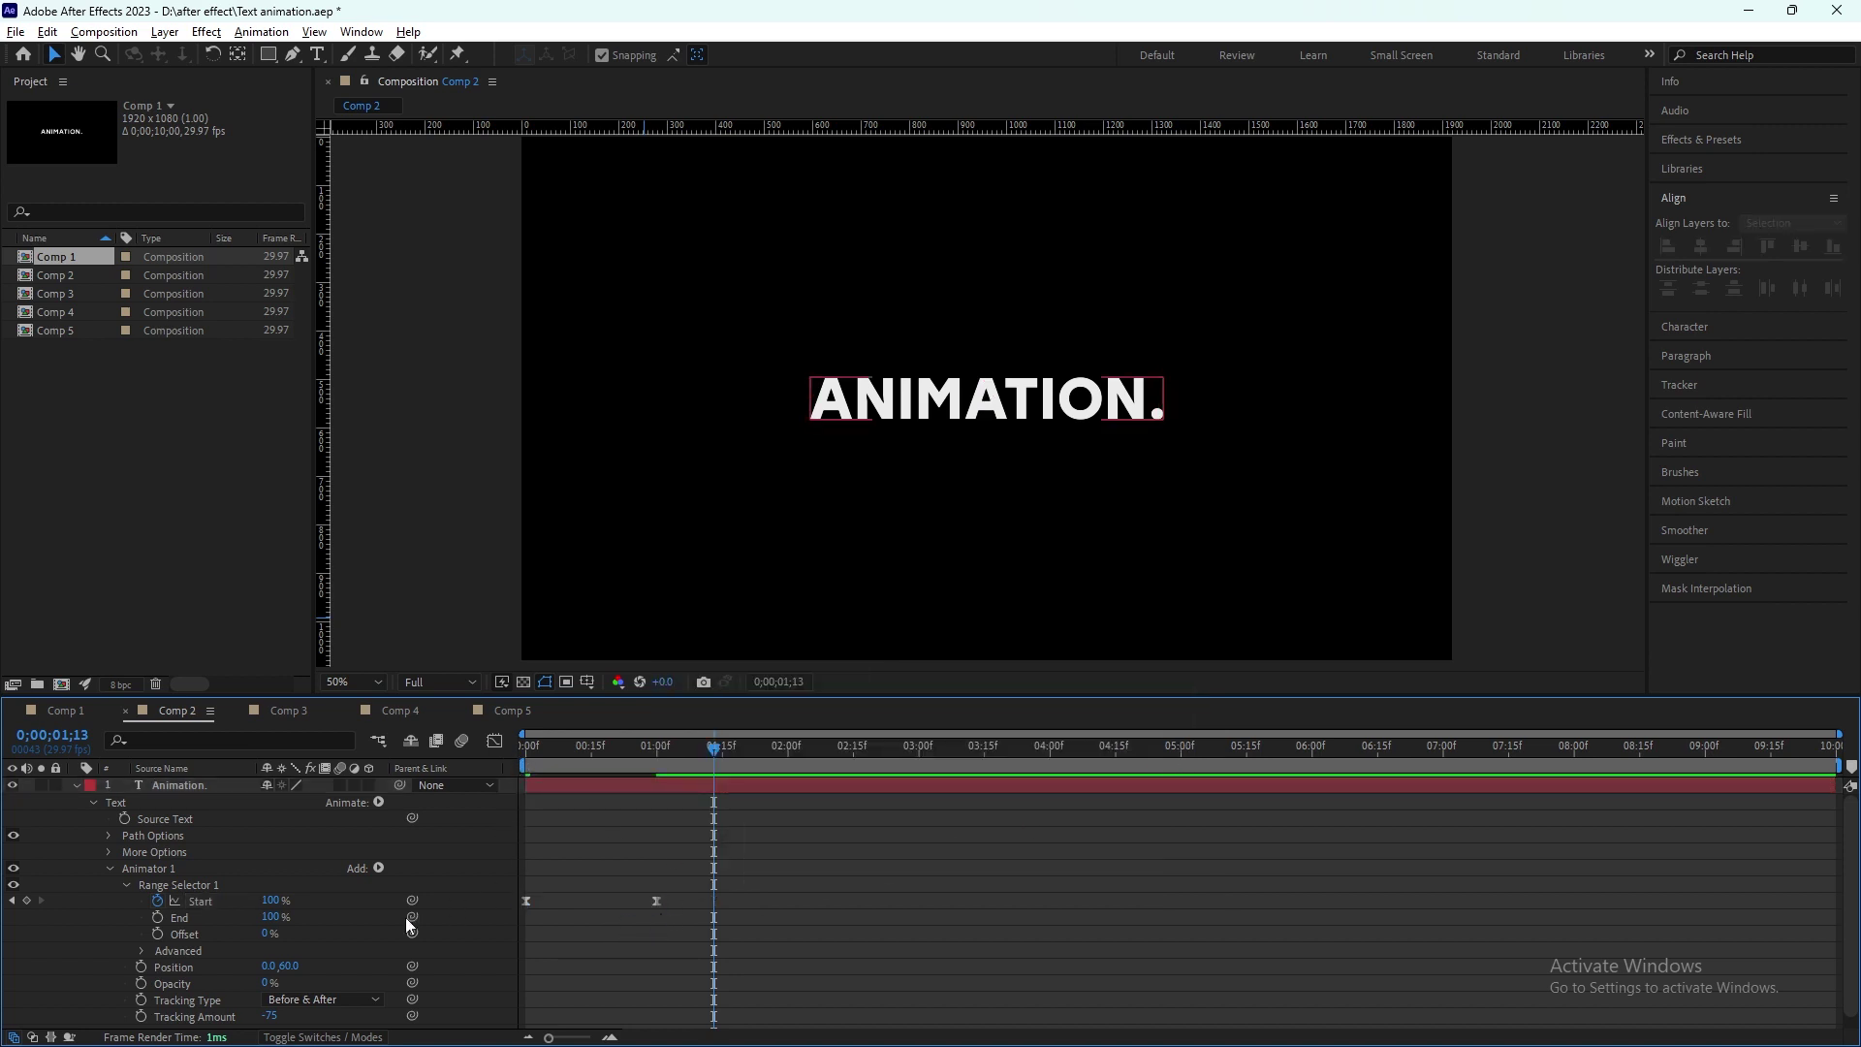
pyautogui.click(232, 901)
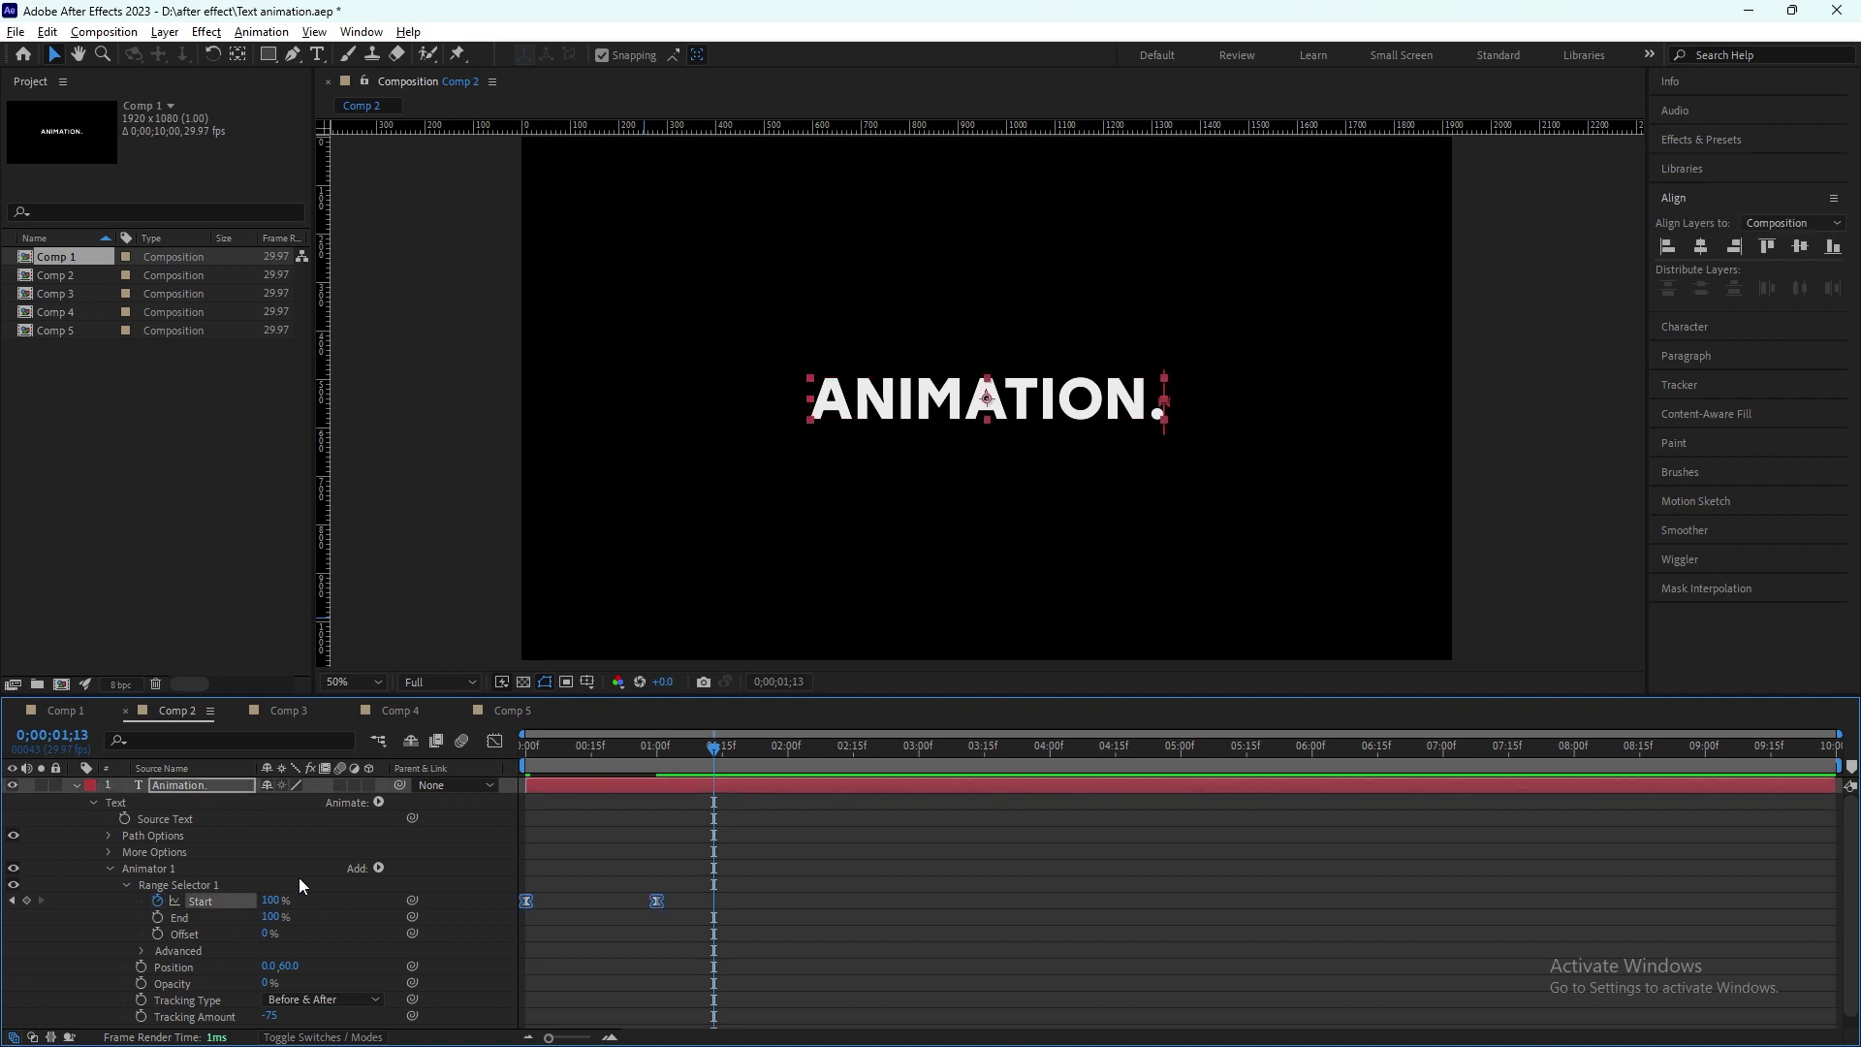
pyautogui.click(495, 743)
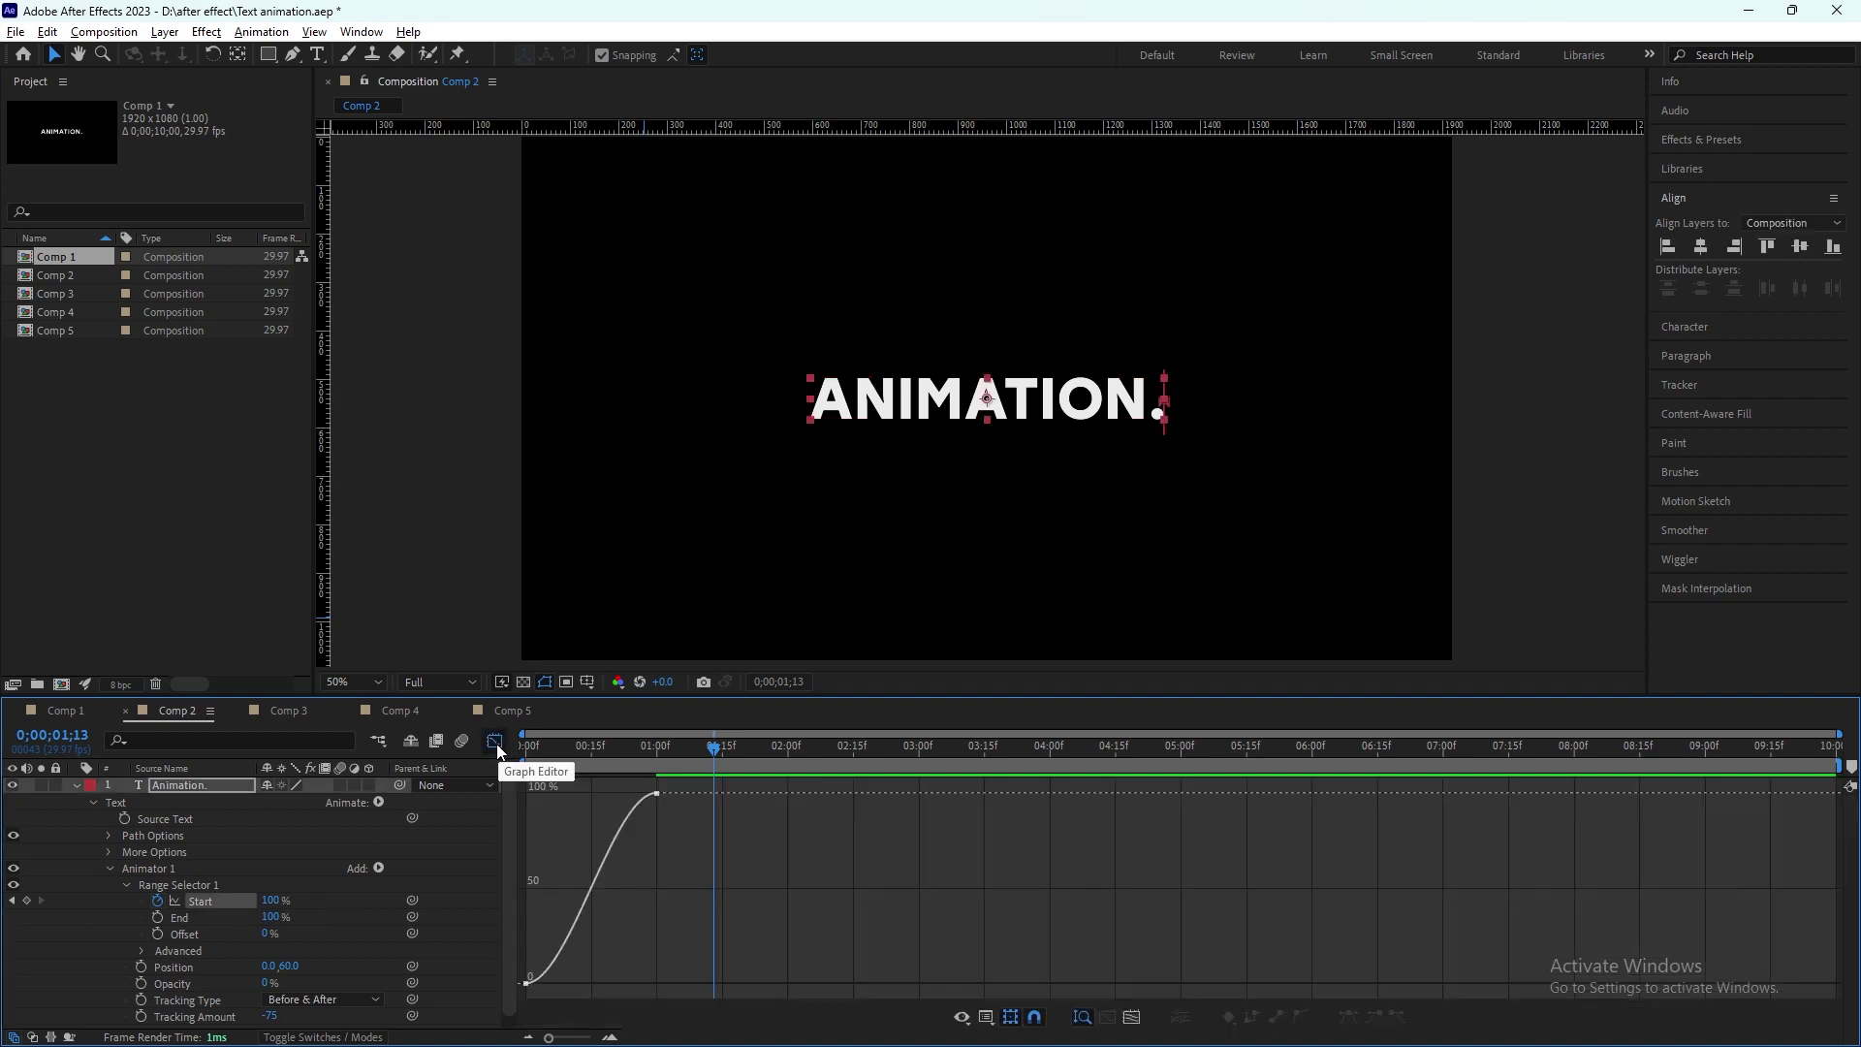
# Step: In the speed graph, raise the first Start keyframe's influence to about 81%, then go to Comp 3
pyautogui.rightClick(620, 893)
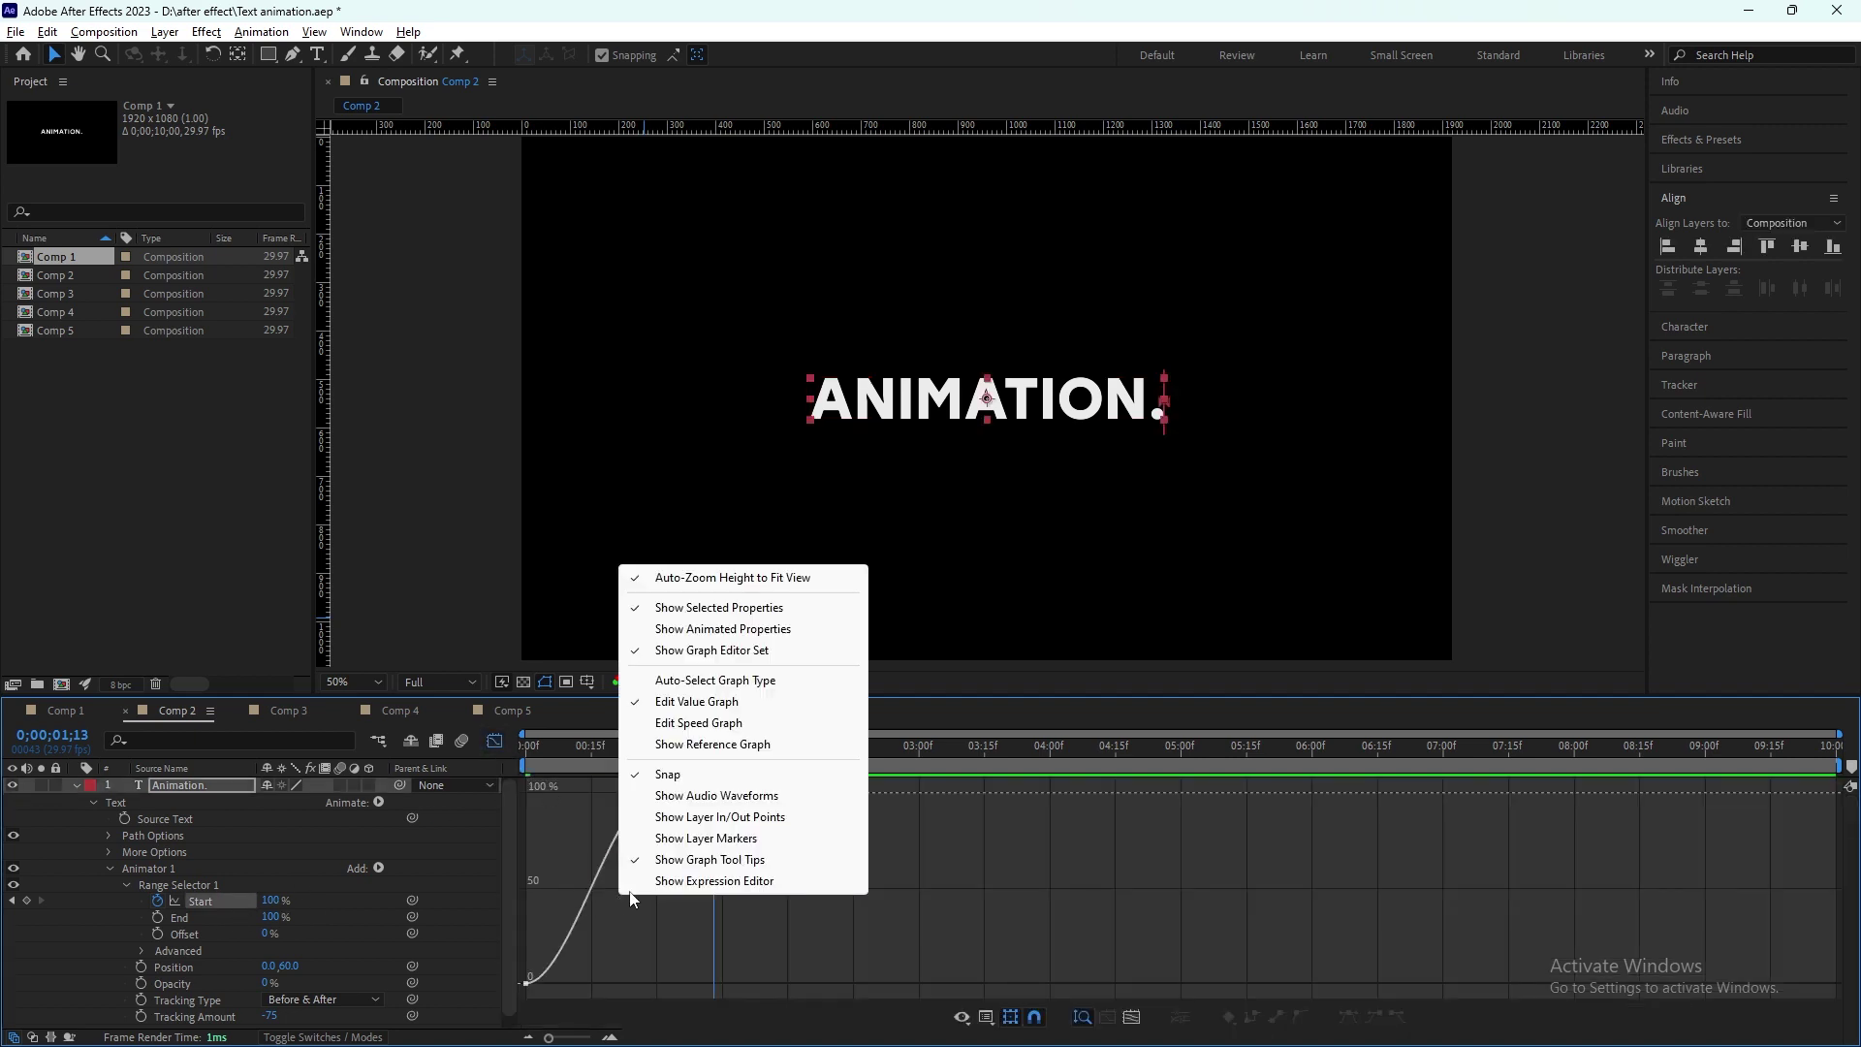
pyautogui.click(696, 723)
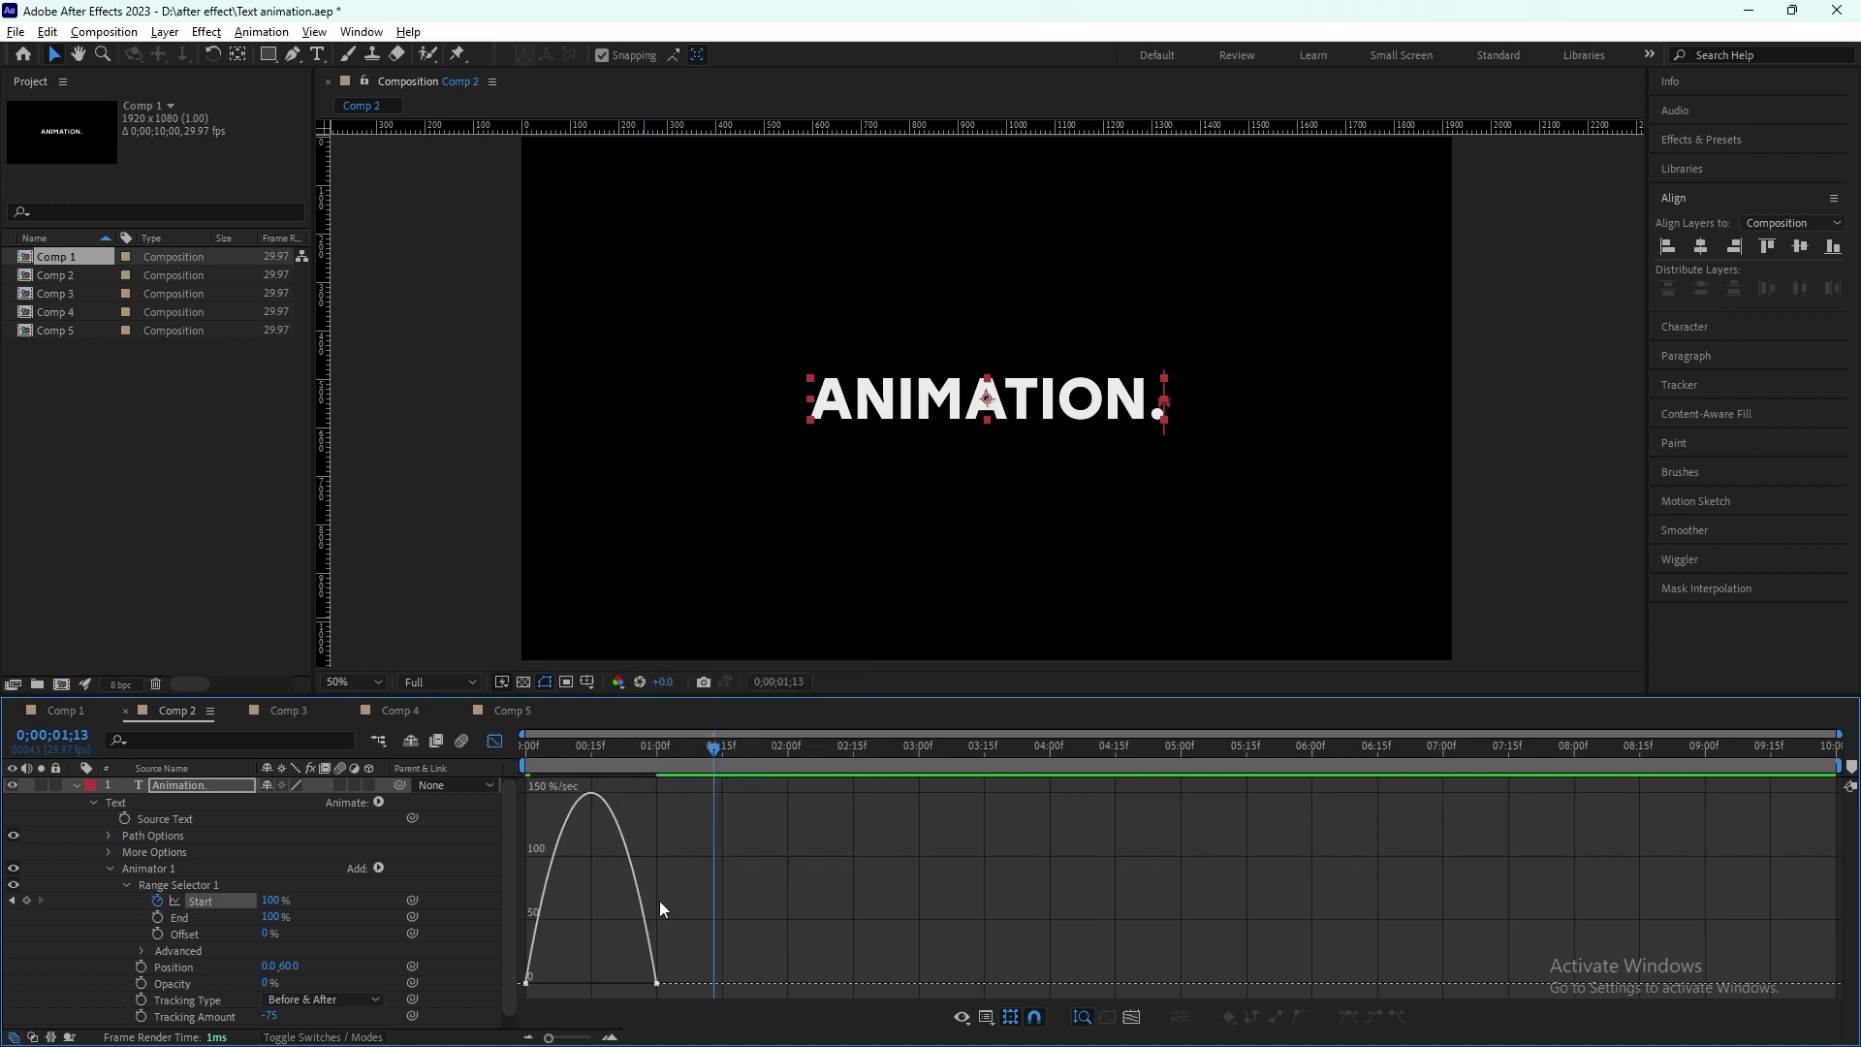
pyautogui.click(528, 983)
pyautogui.moveTo(550, 984); pyautogui.dragTo(595, 985)
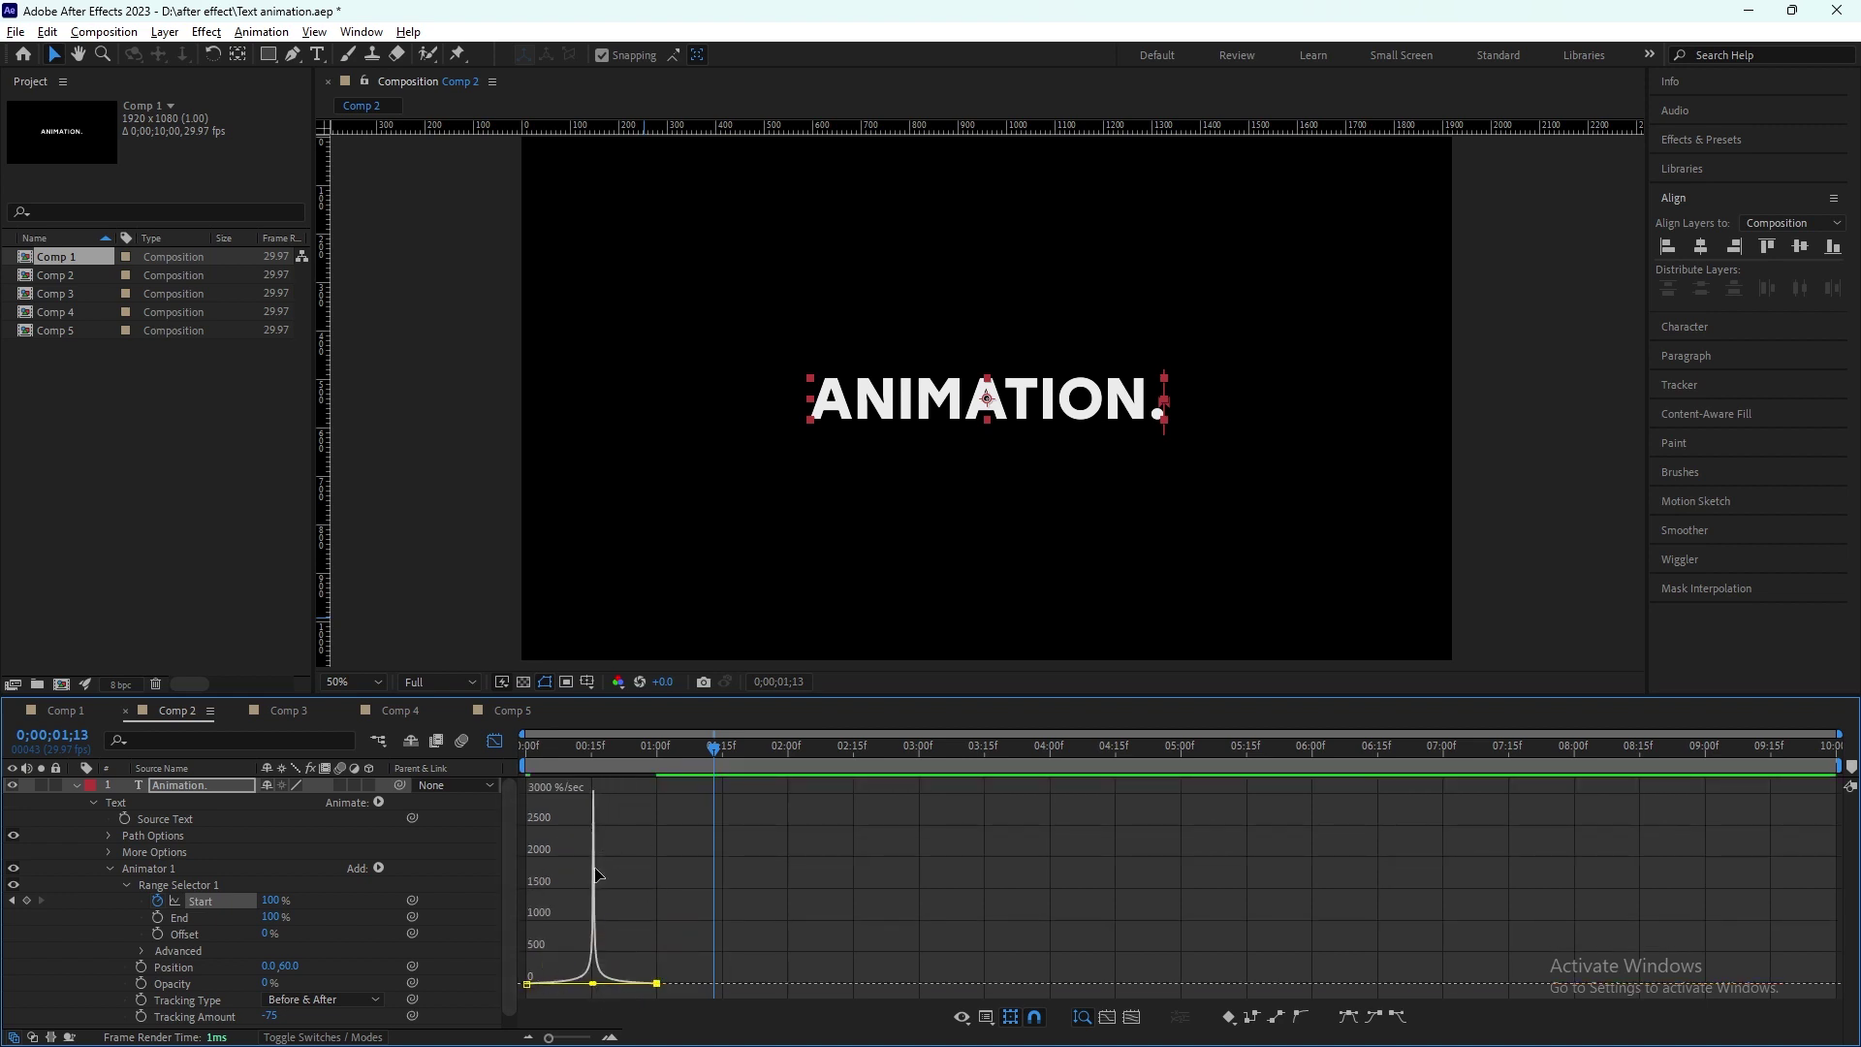
pyautogui.click(287, 710)
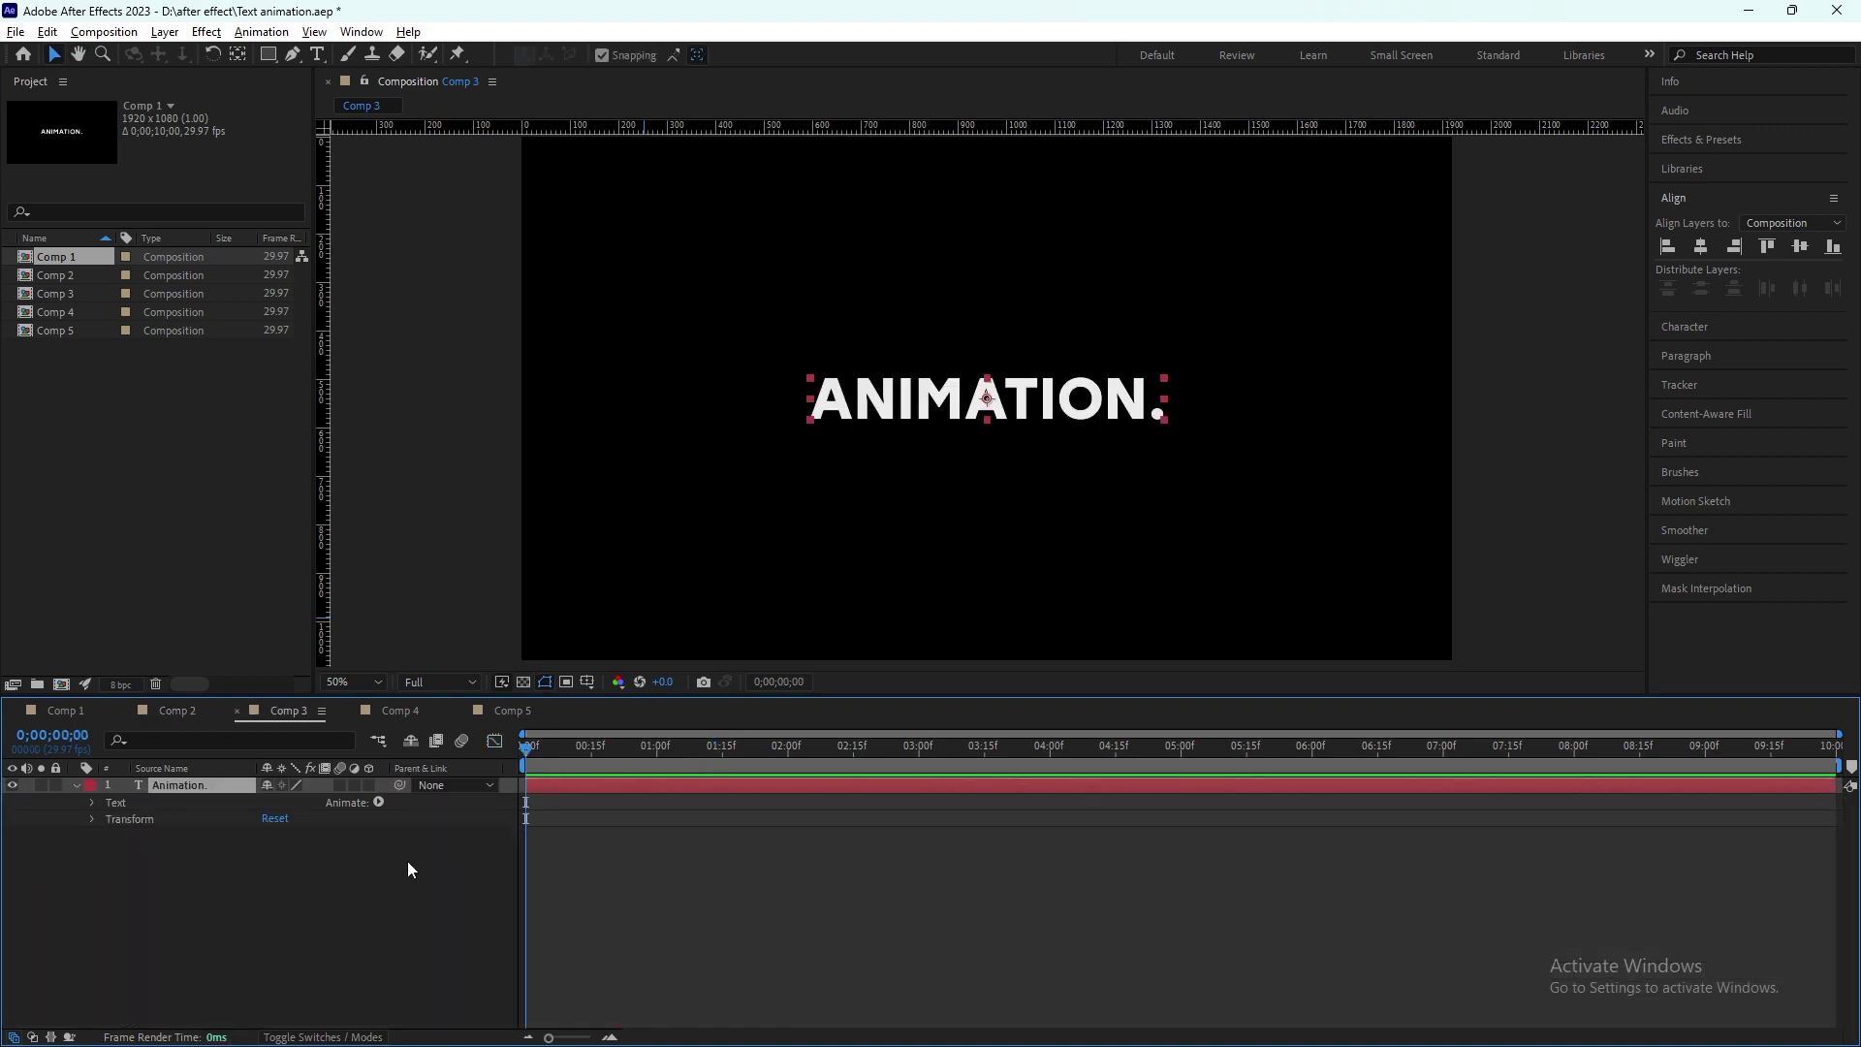
# Step: Add a Blur animator with Opacity to Comp 3's text and scrub Blur to about 113,113
pyautogui.click(378, 803)
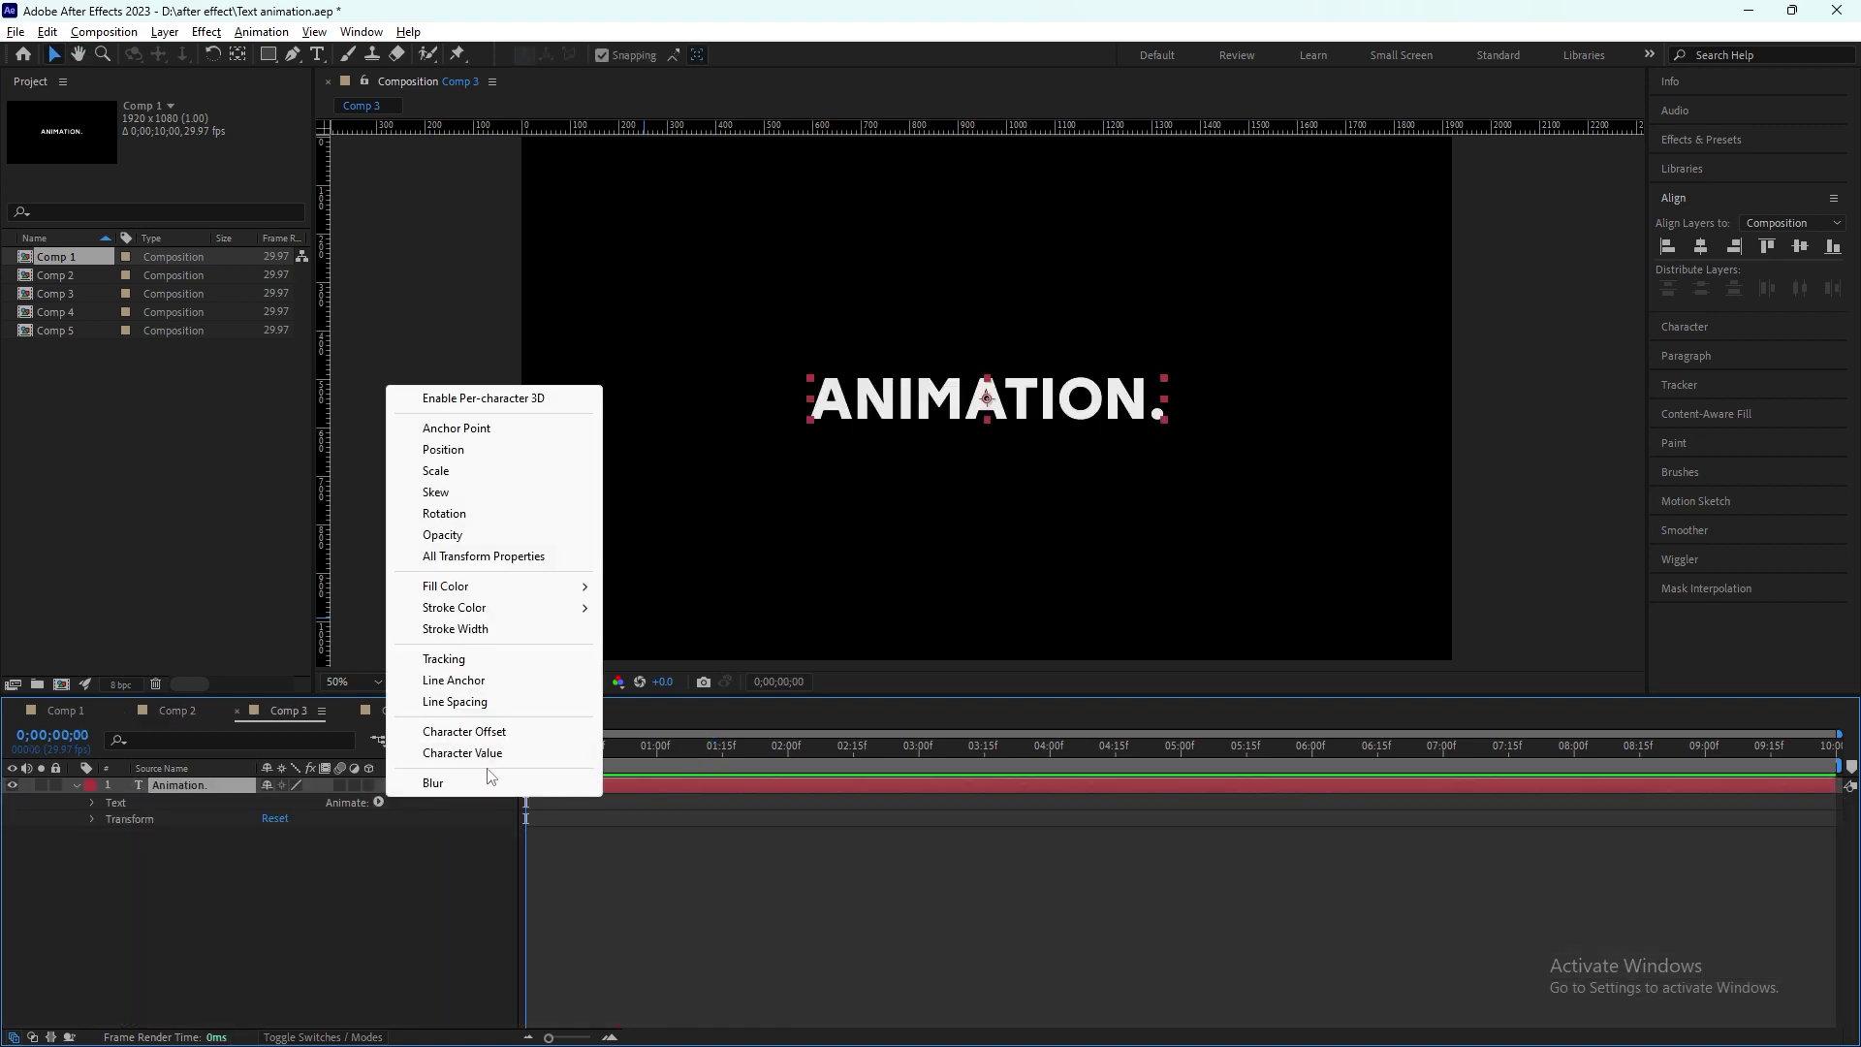
pyautogui.click(433, 783)
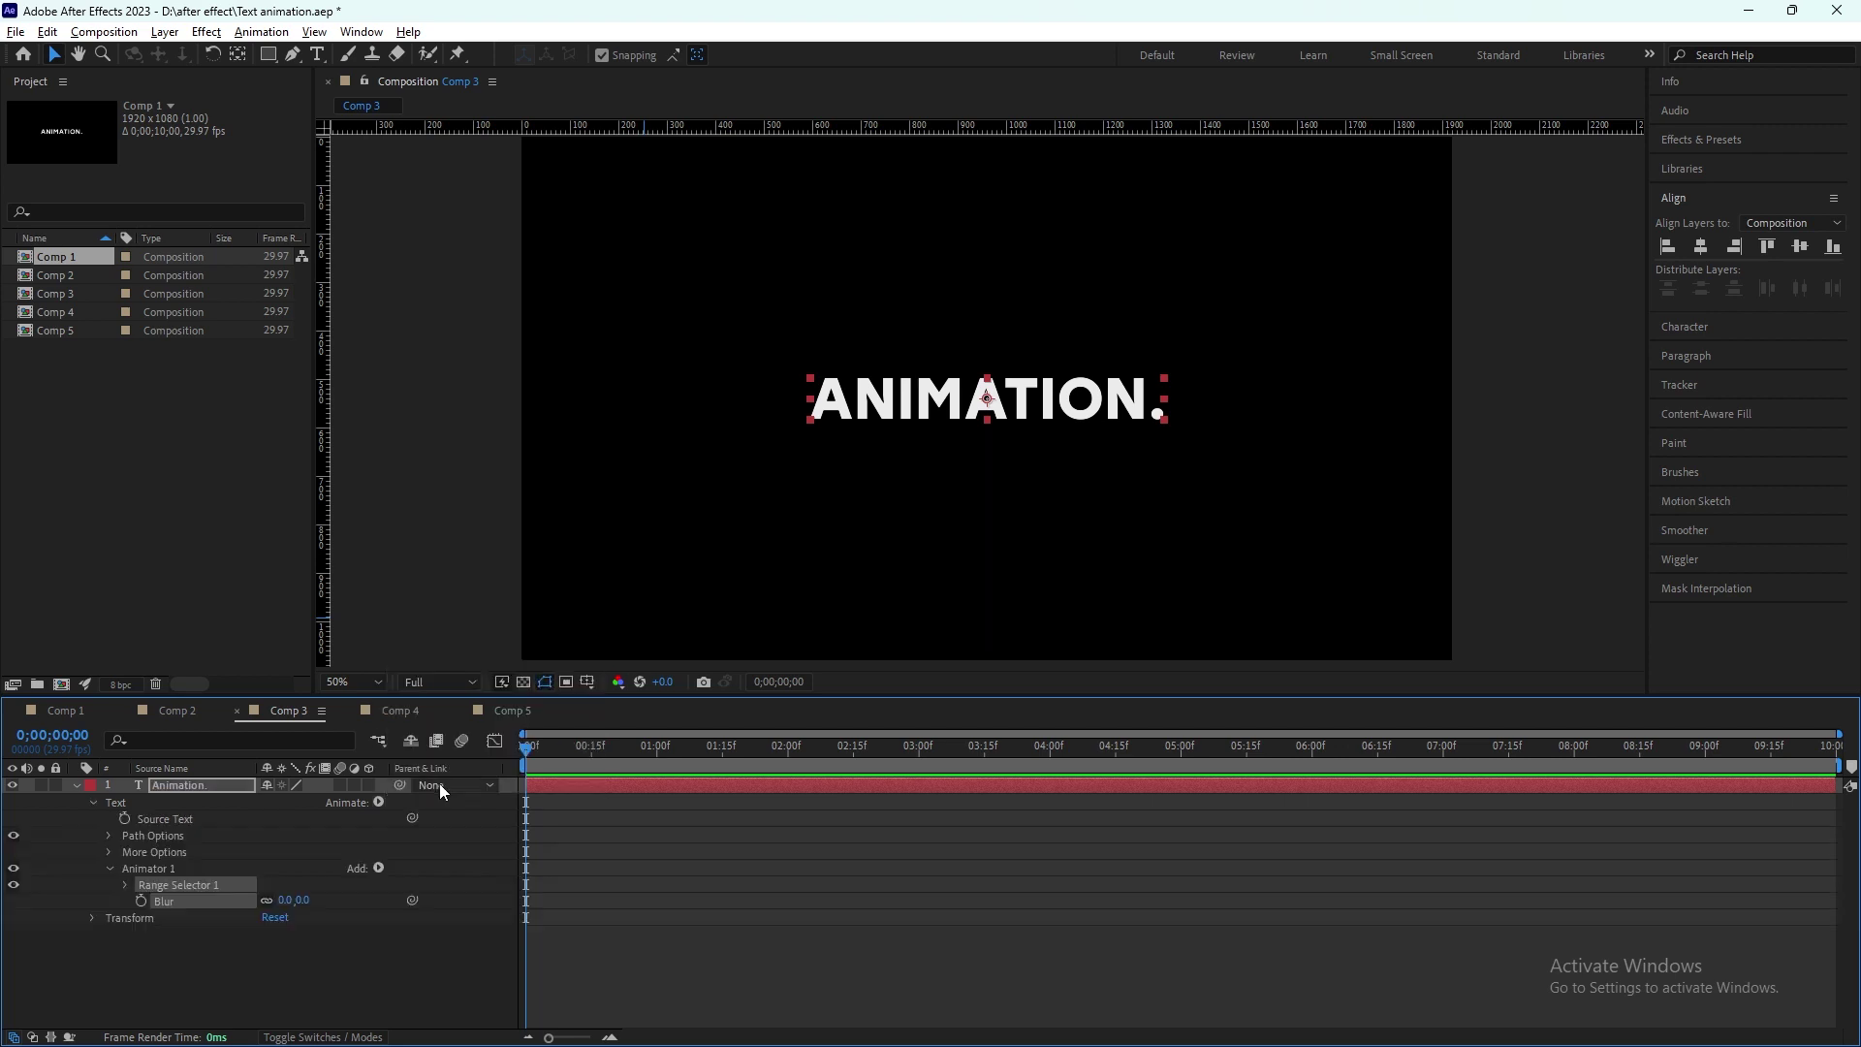
pyautogui.click(379, 868)
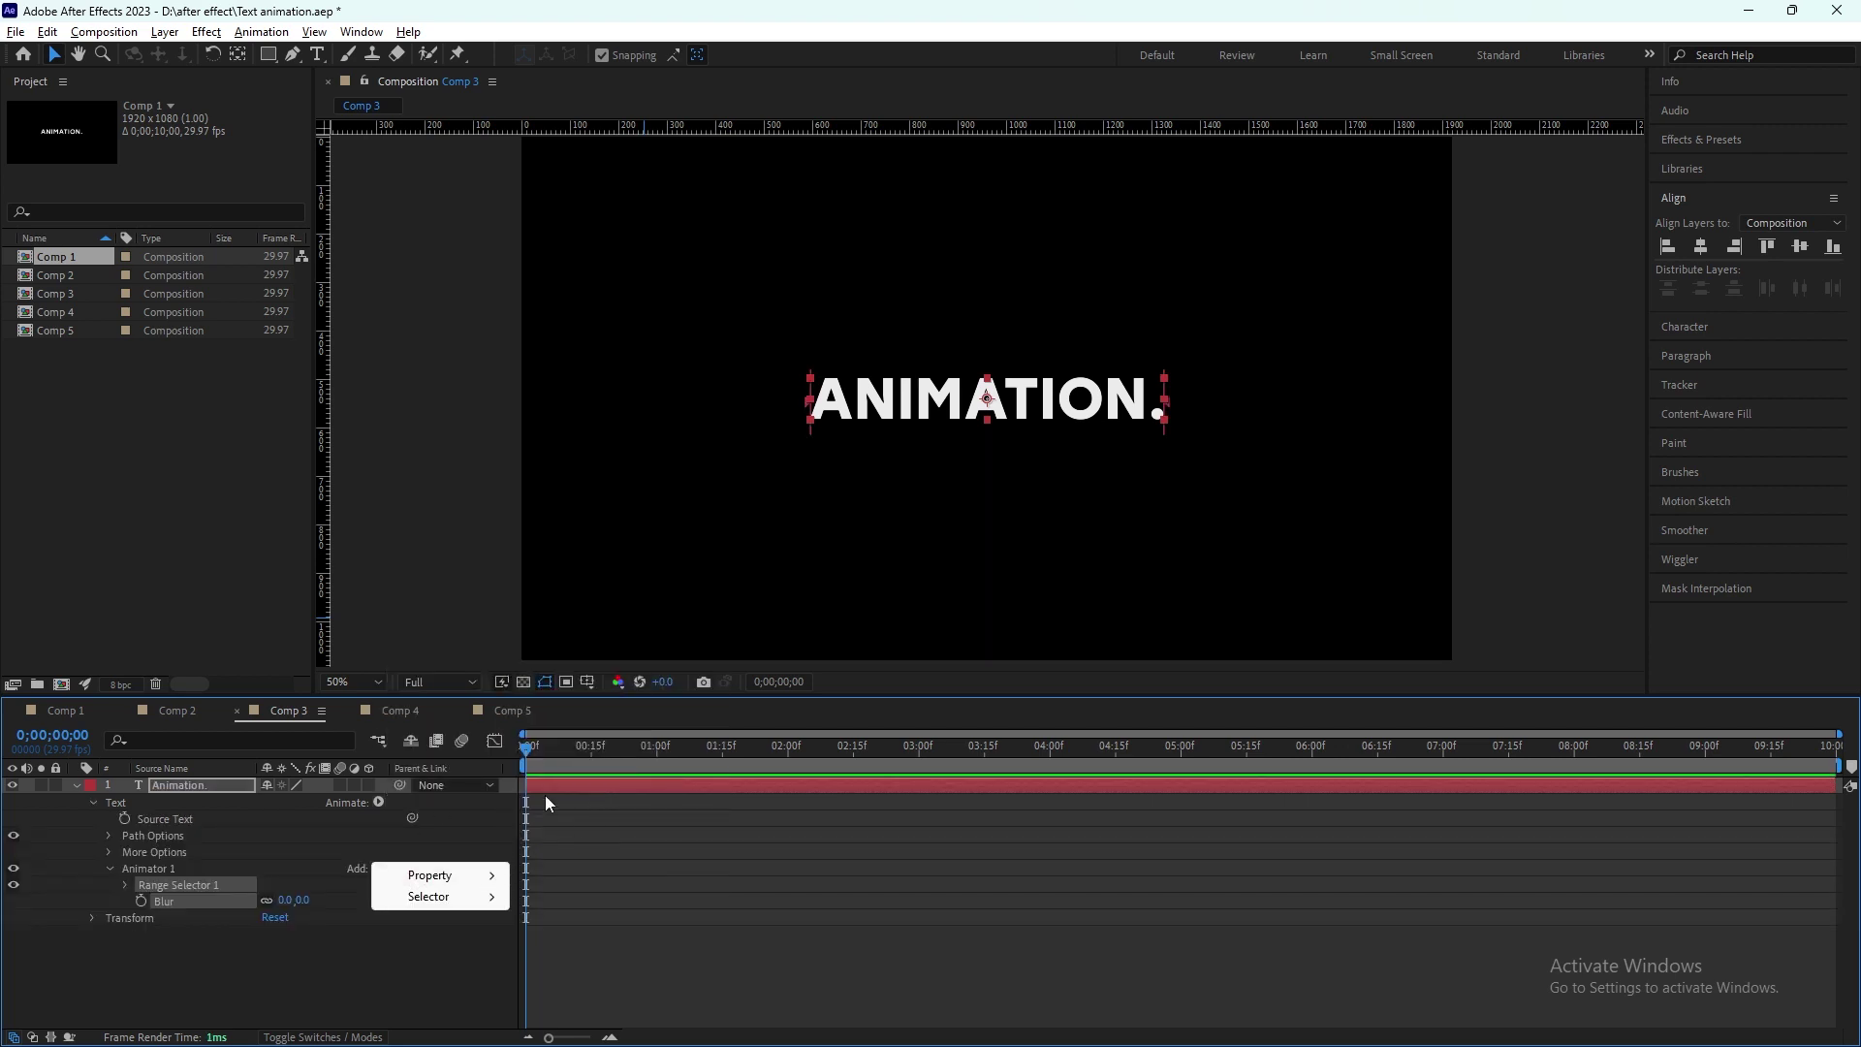
pyautogui.moveTo(504, 874)
pyautogui.click(578, 627)
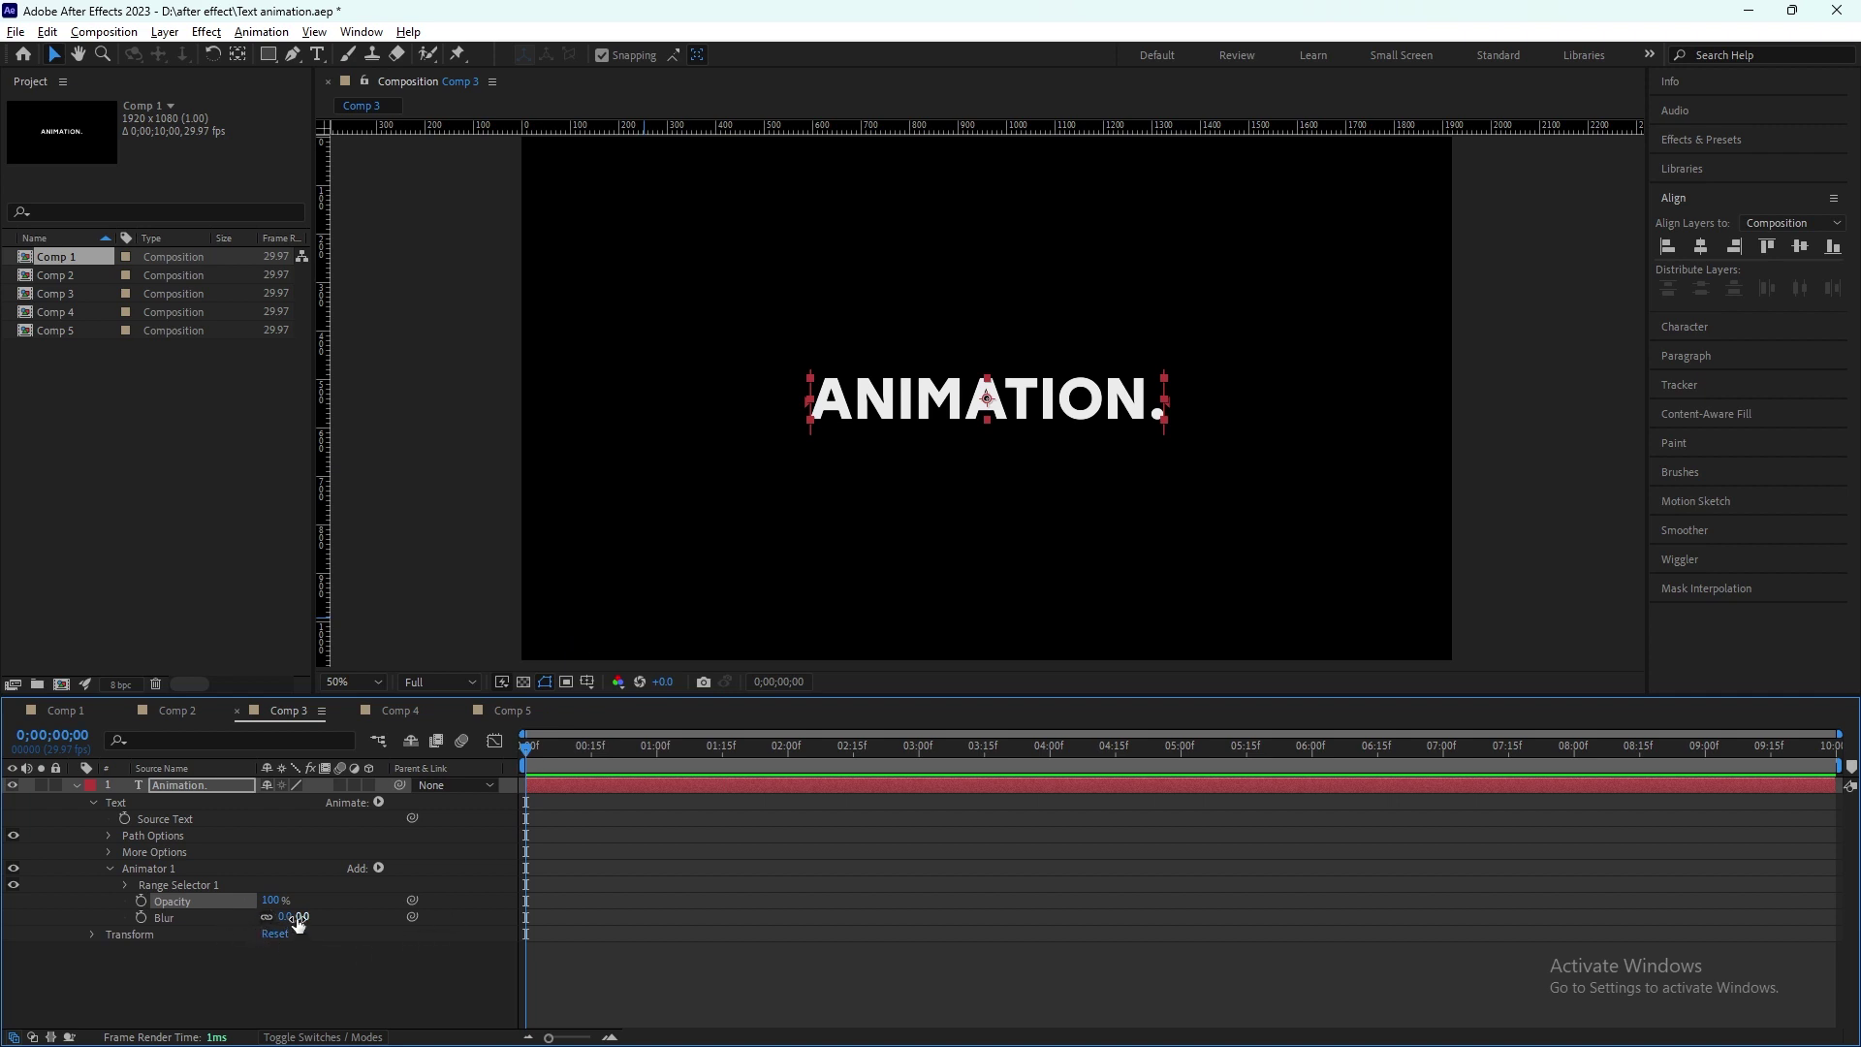
pyautogui.moveTo(296, 918); pyautogui.dragTo(386, 902)
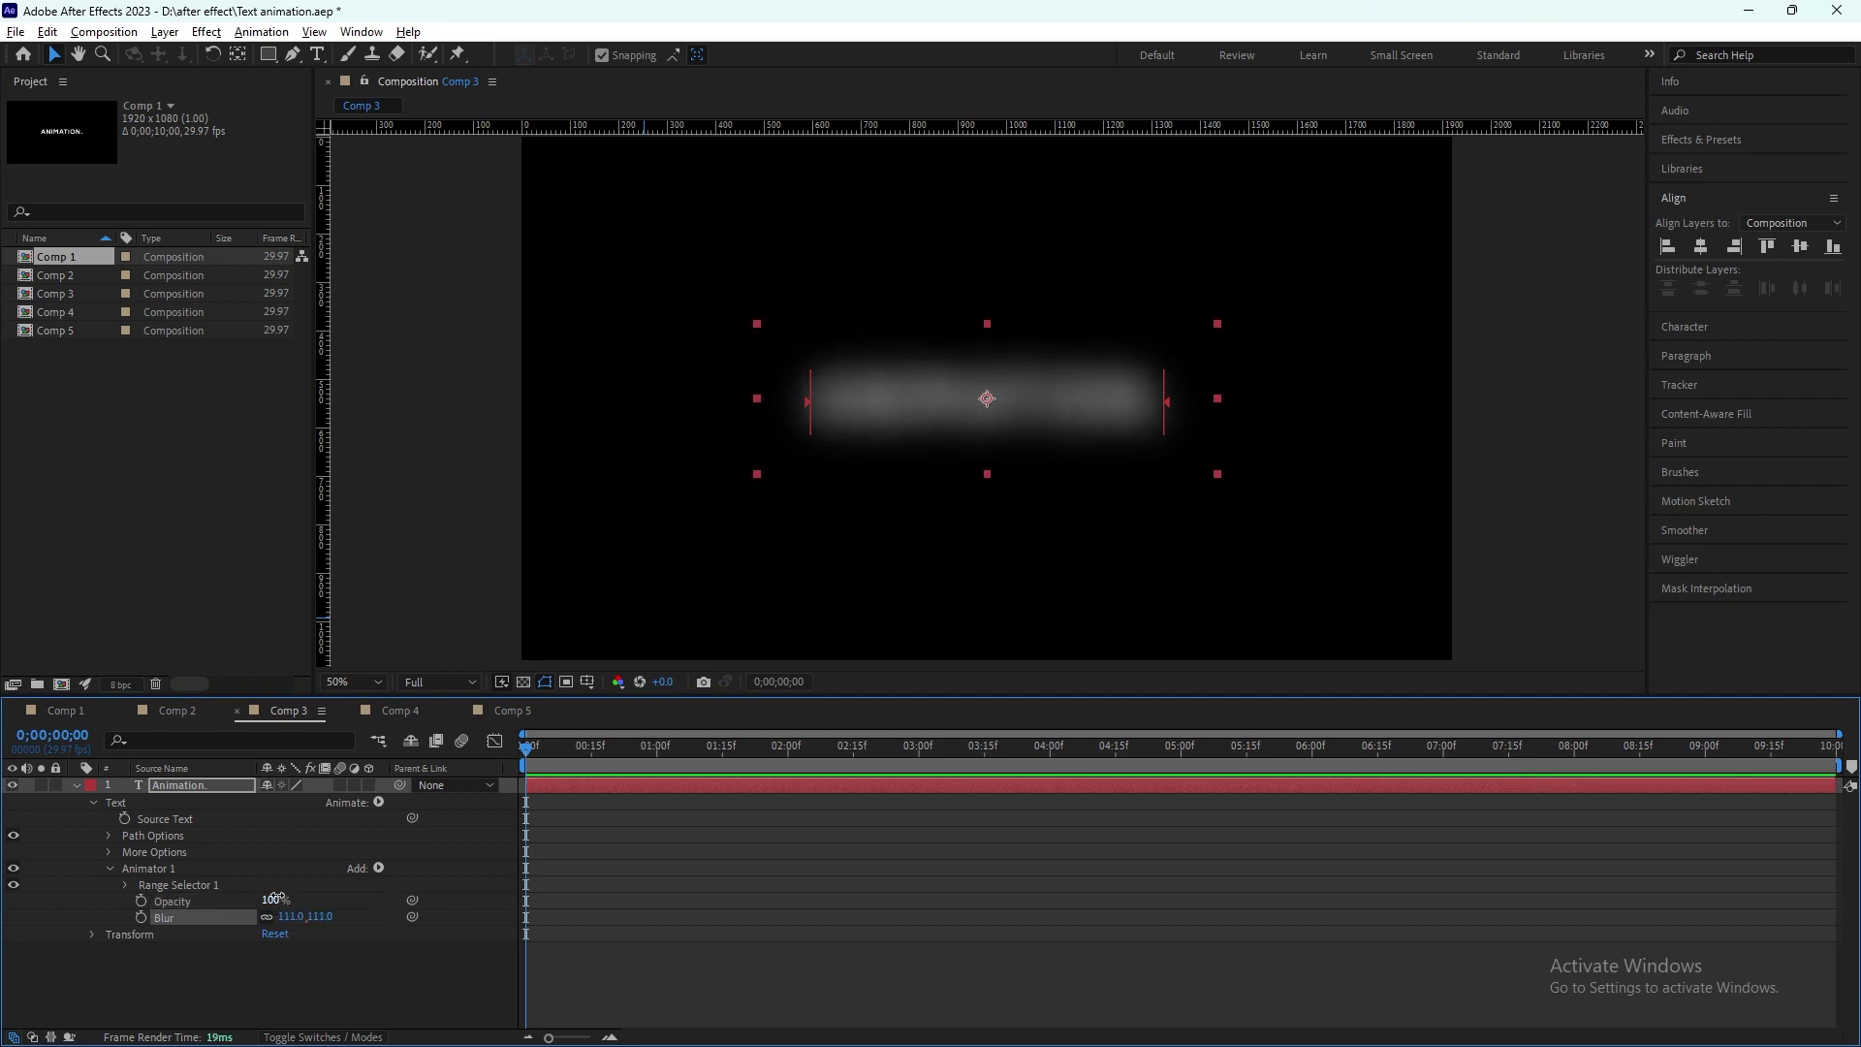
# Step: Confirm 0% opacity, then keyframe Range Selector 1 Offset at -100% at 0 s and 100% at 1 s
pyautogui.press('Return')
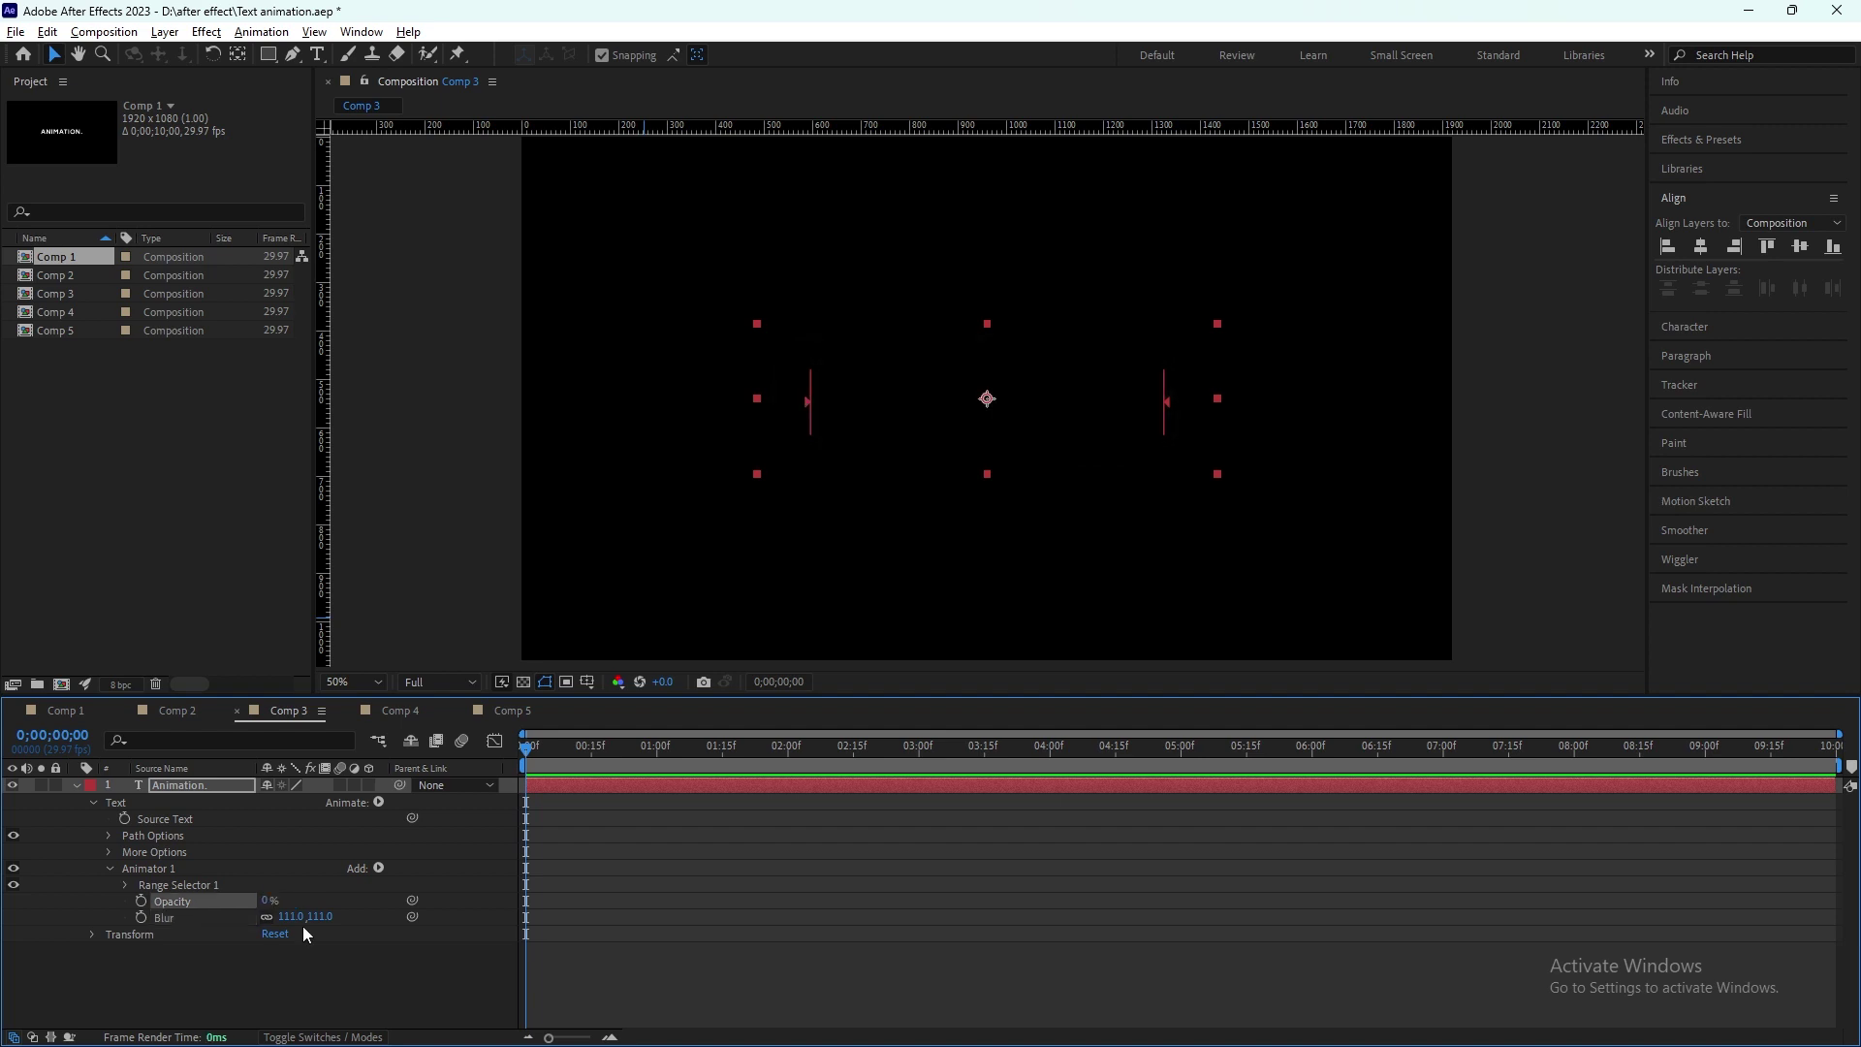
pyautogui.click(126, 886)
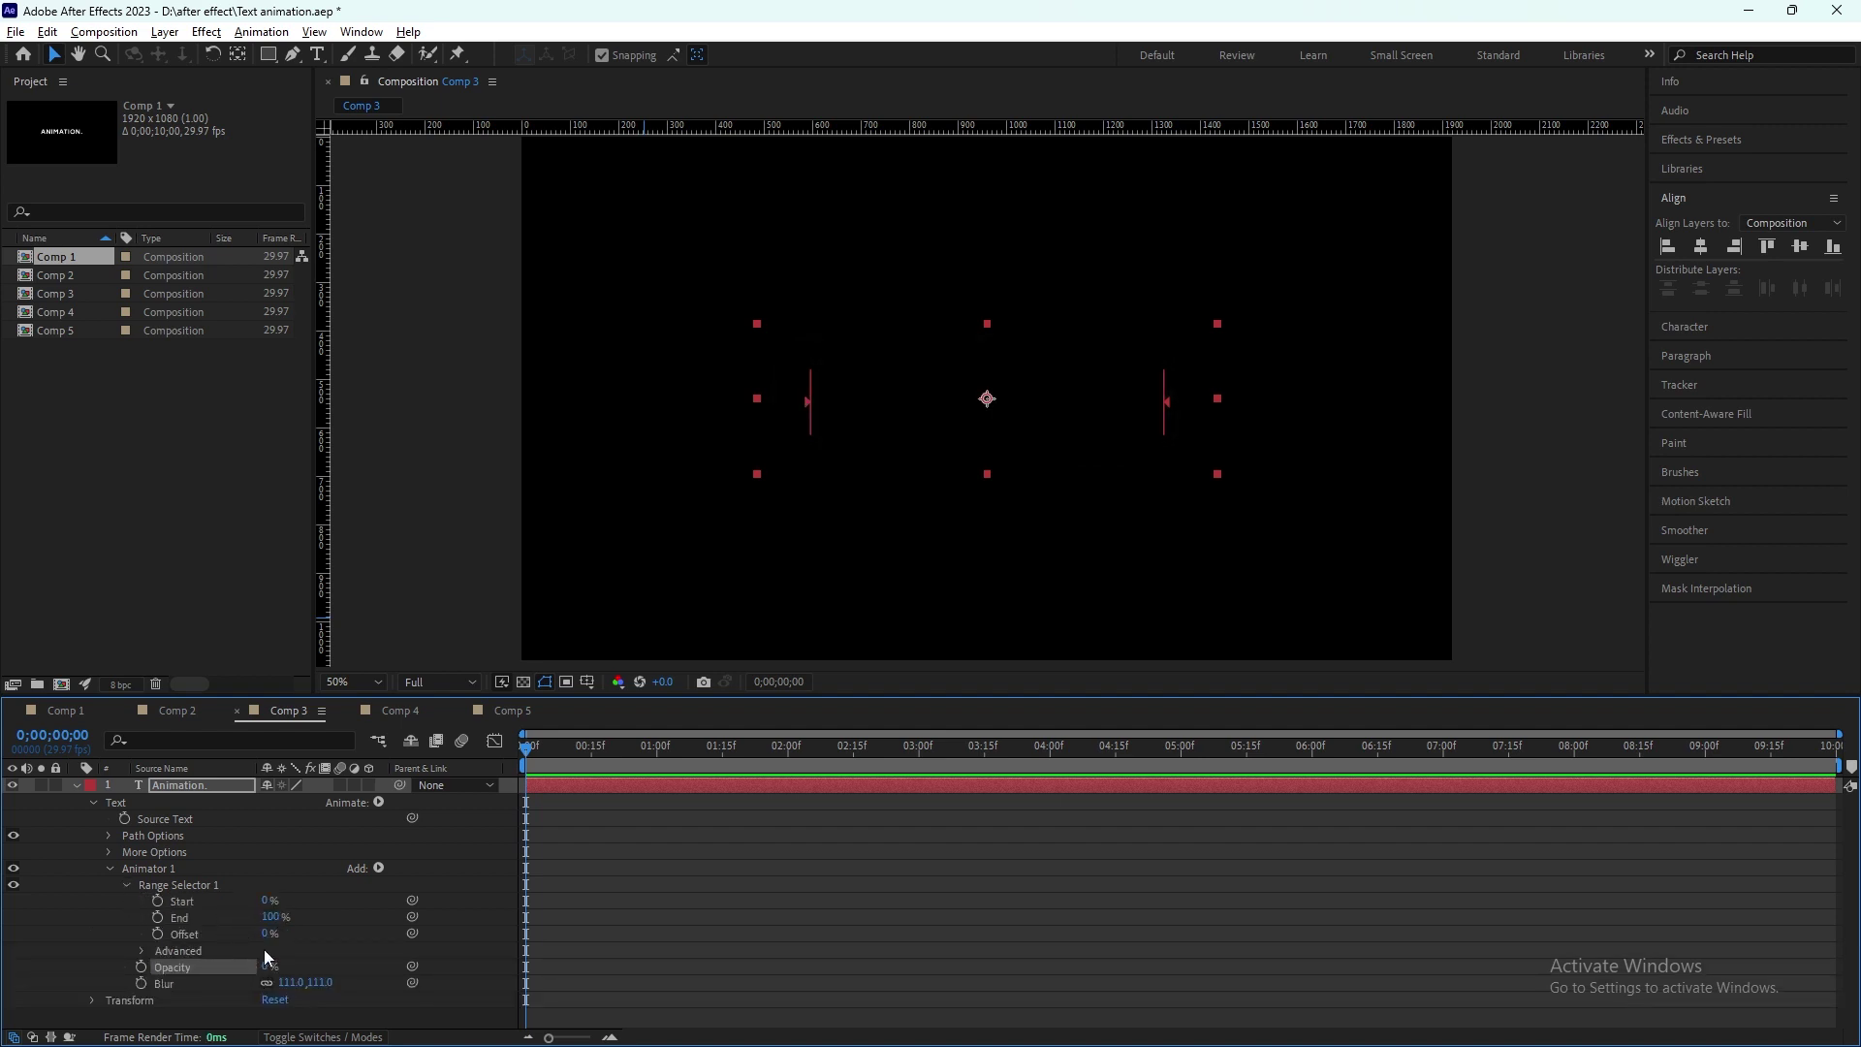
pyautogui.click(157, 934)
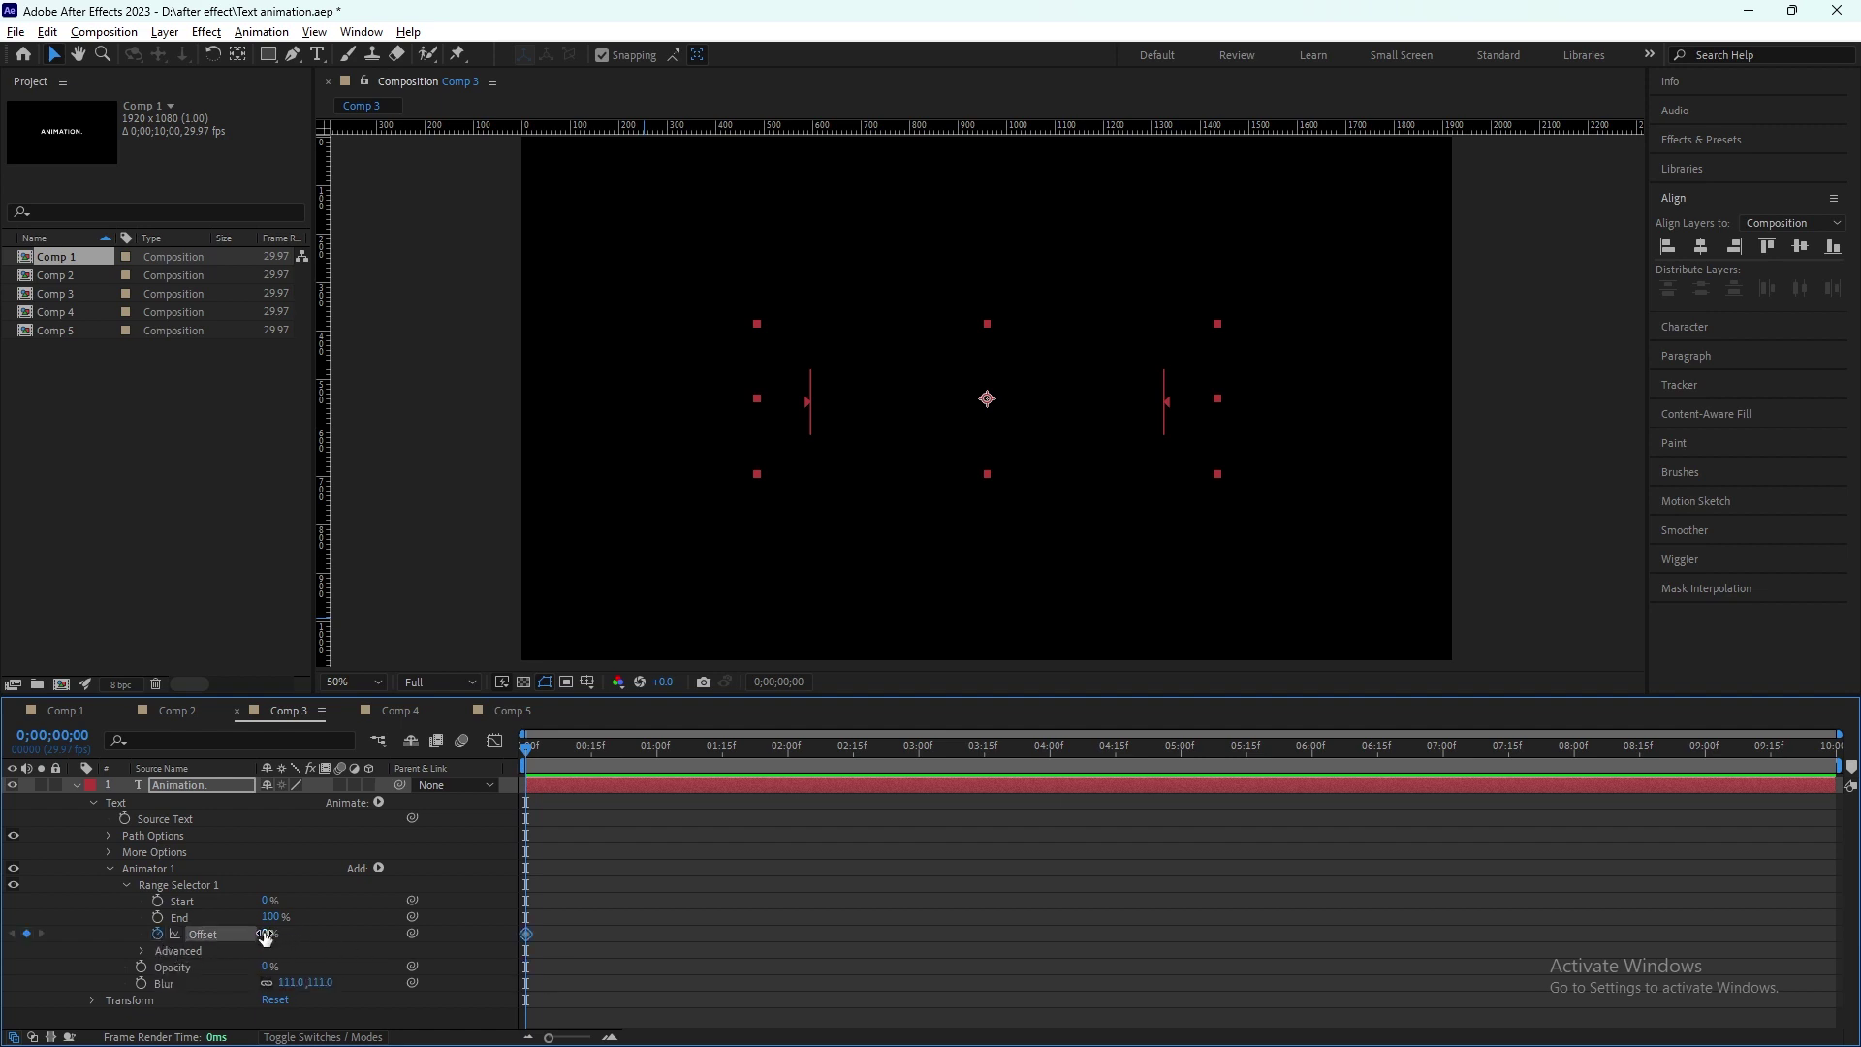
pyautogui.moveTo(265, 936); pyautogui.dragTo(194, 936)
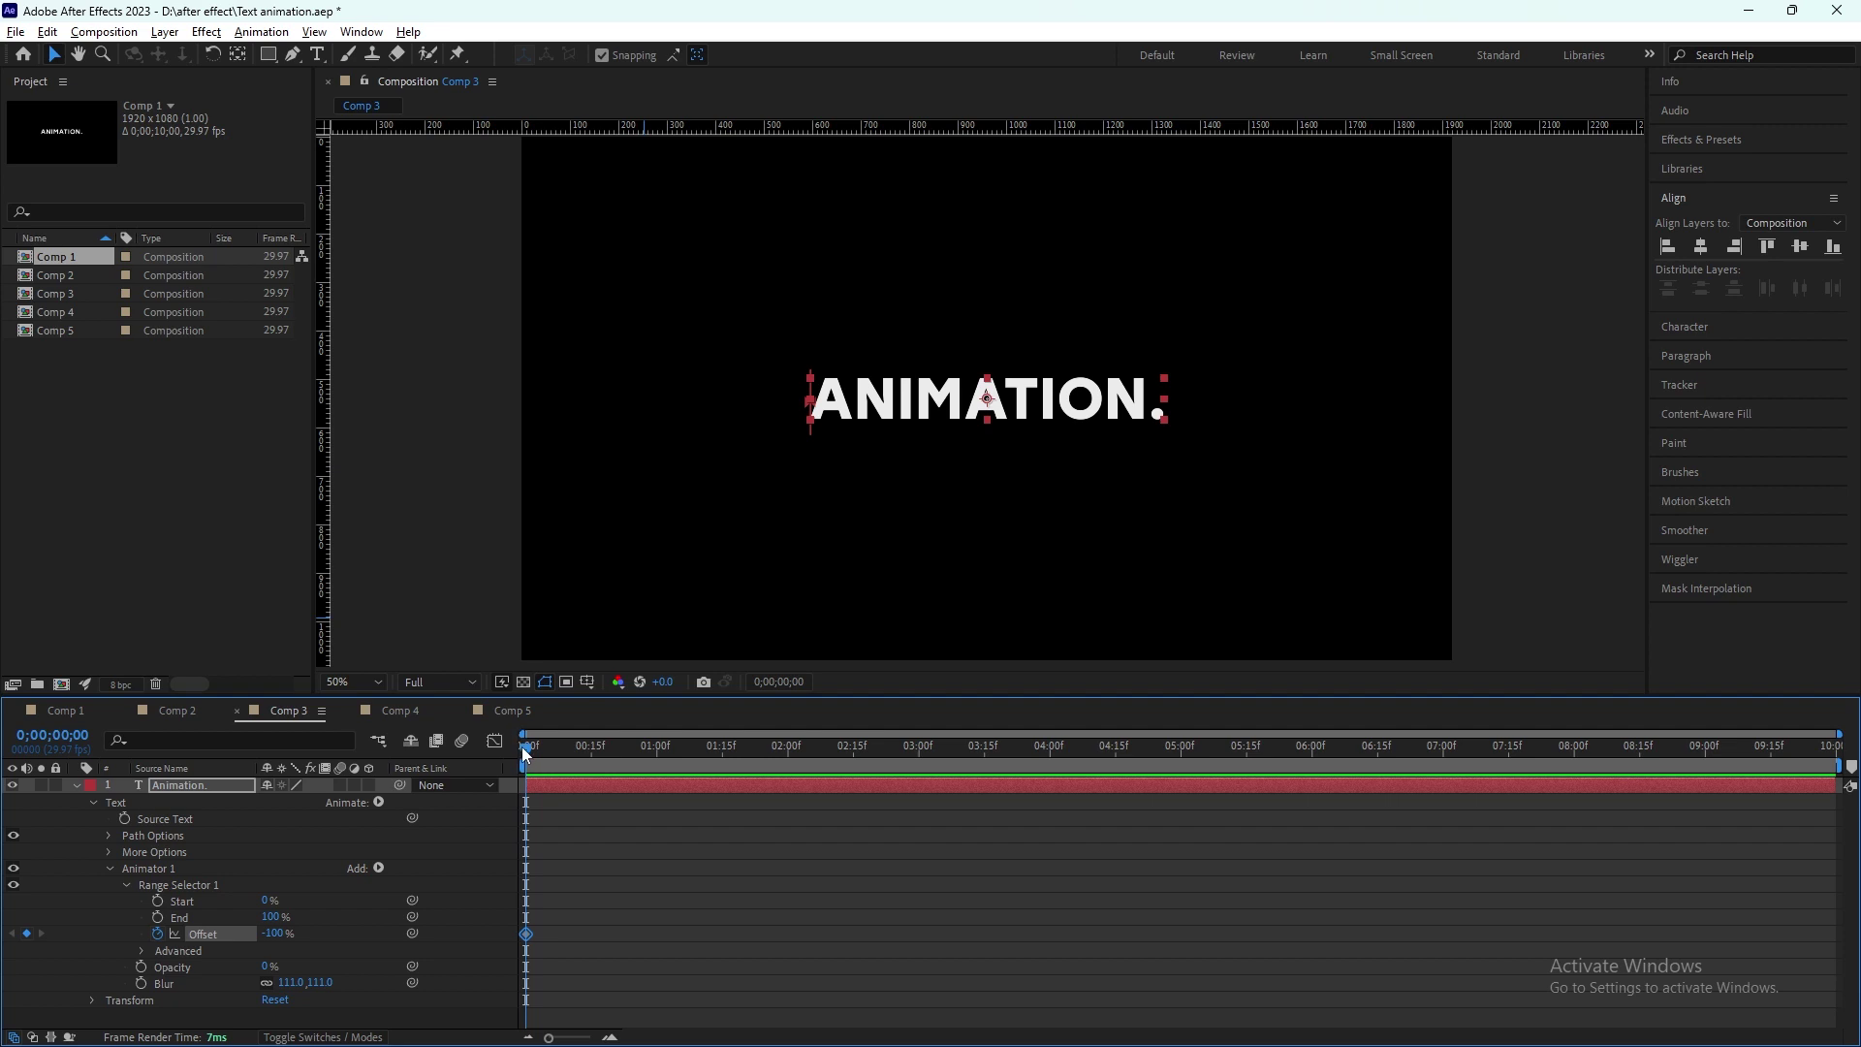
pyautogui.moveTo(526, 751); pyautogui.dragTo(657, 753)
pyautogui.moveTo(281, 933); pyautogui.dragTo(466, 935)
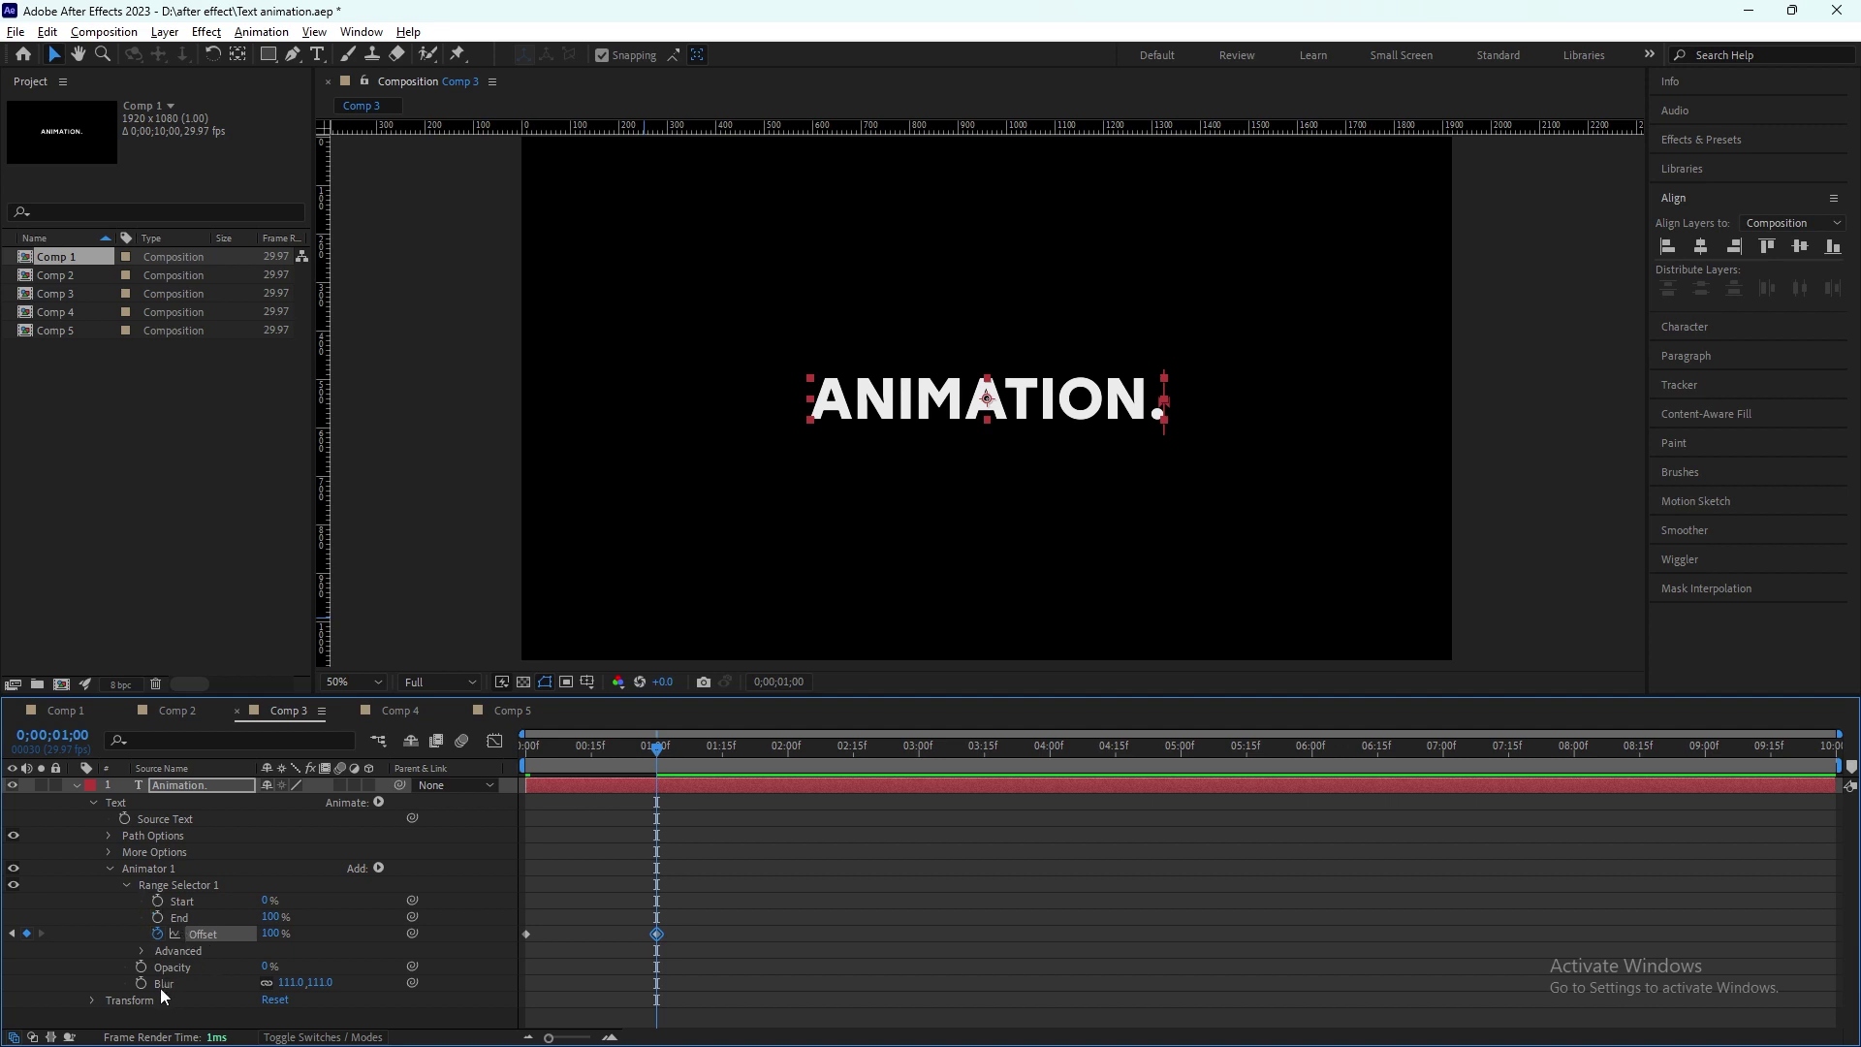
# Step: Set the range selector's Advanced Shape to Ramp Up
pyautogui.click(140, 951)
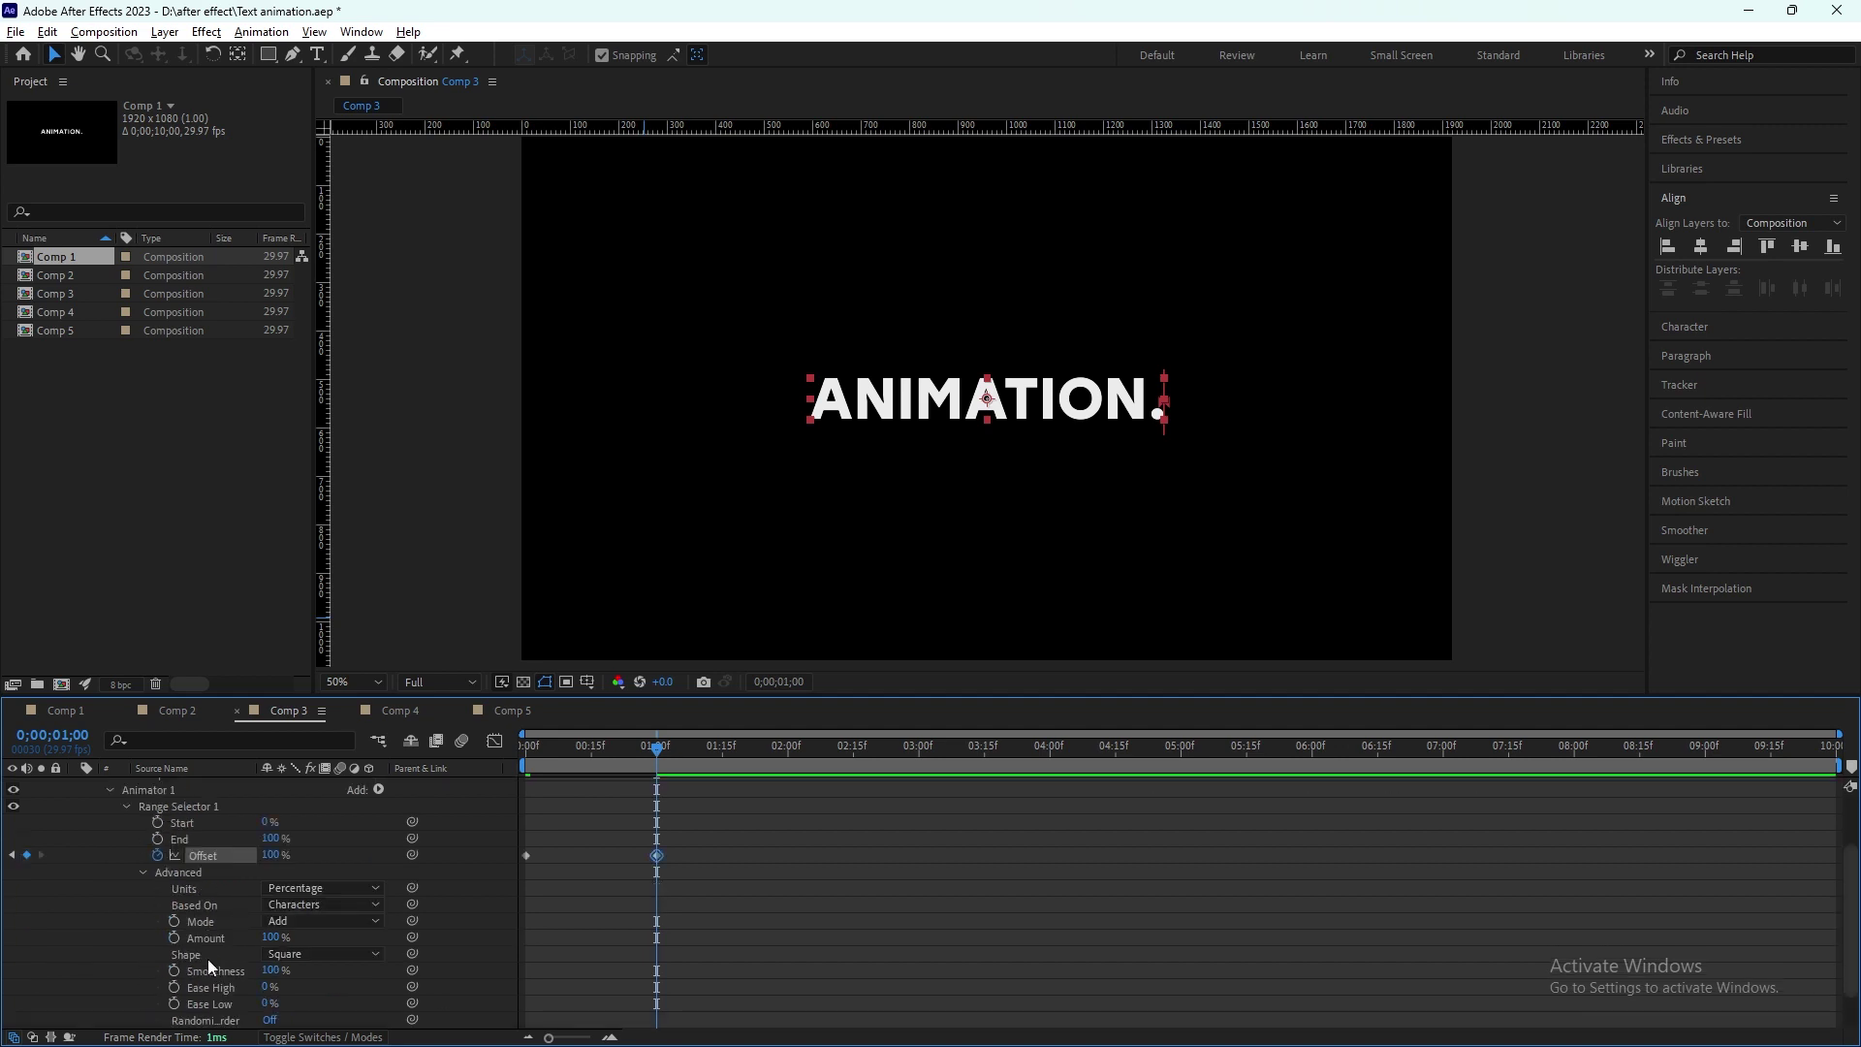
pyautogui.click(308, 959)
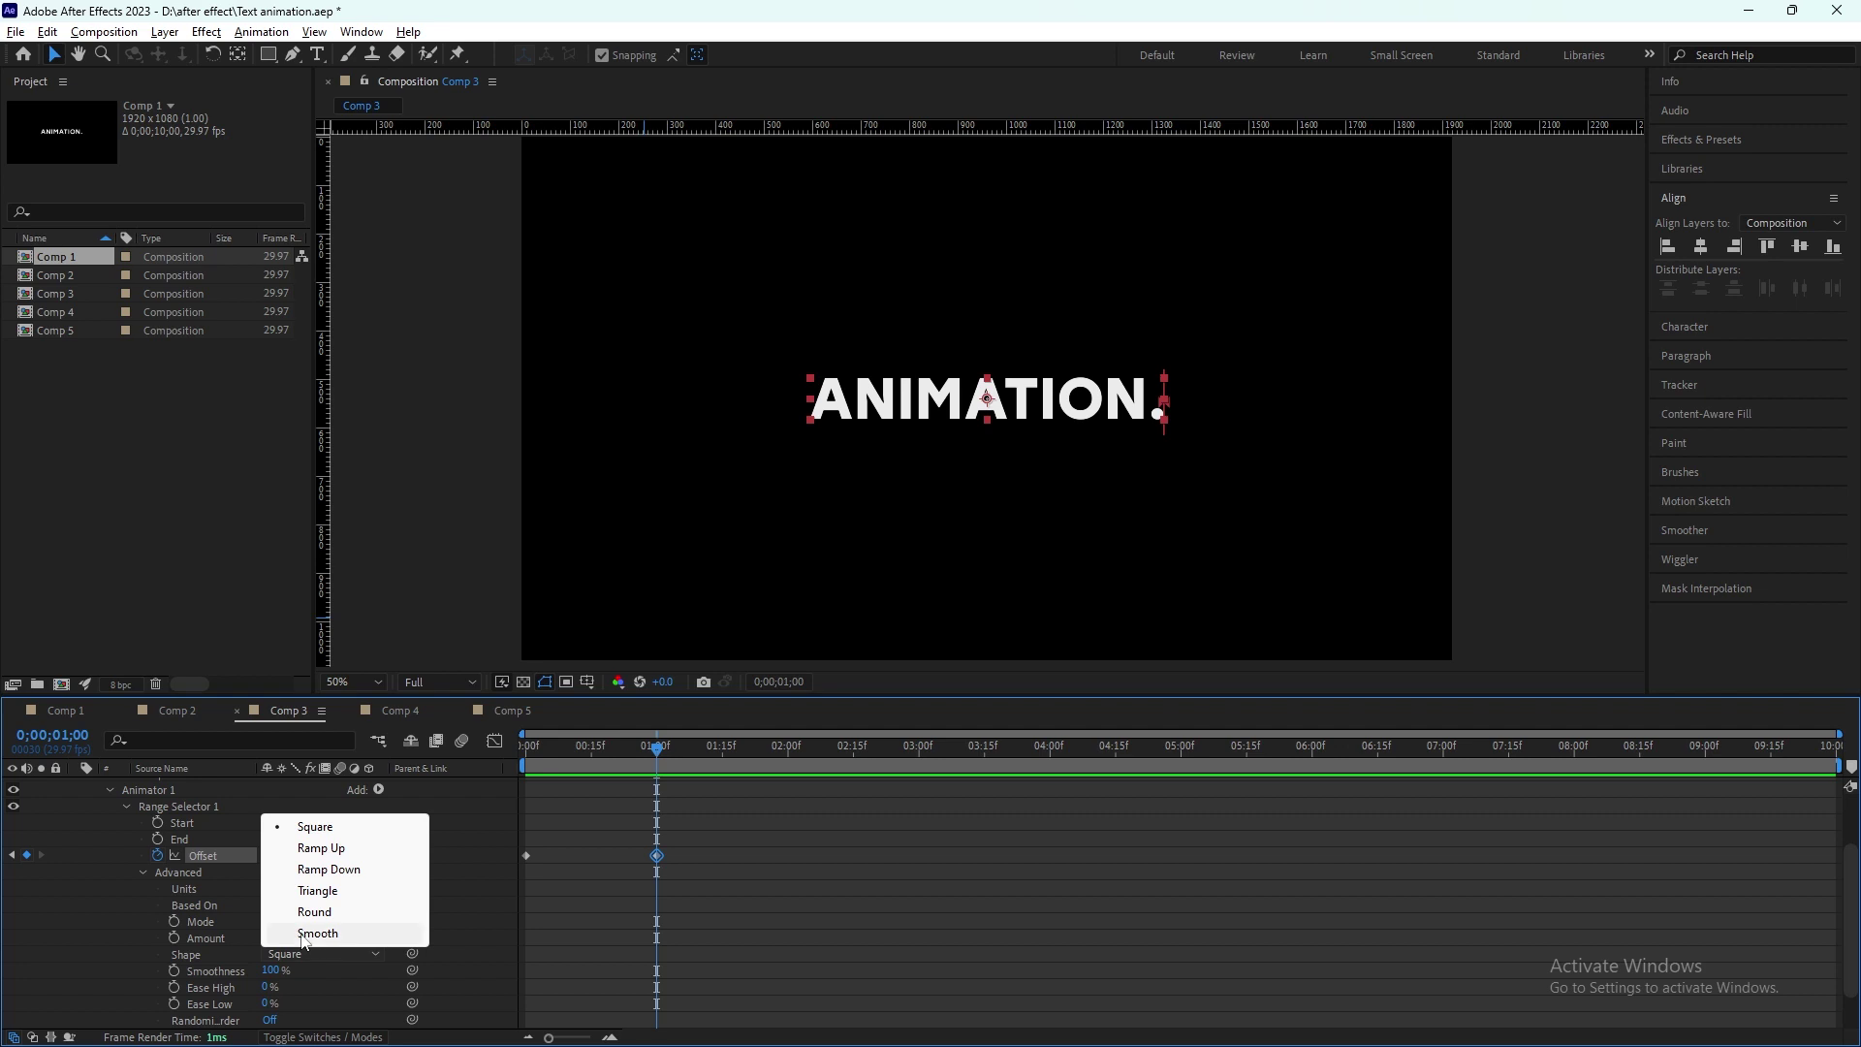
pyautogui.click(335, 849)
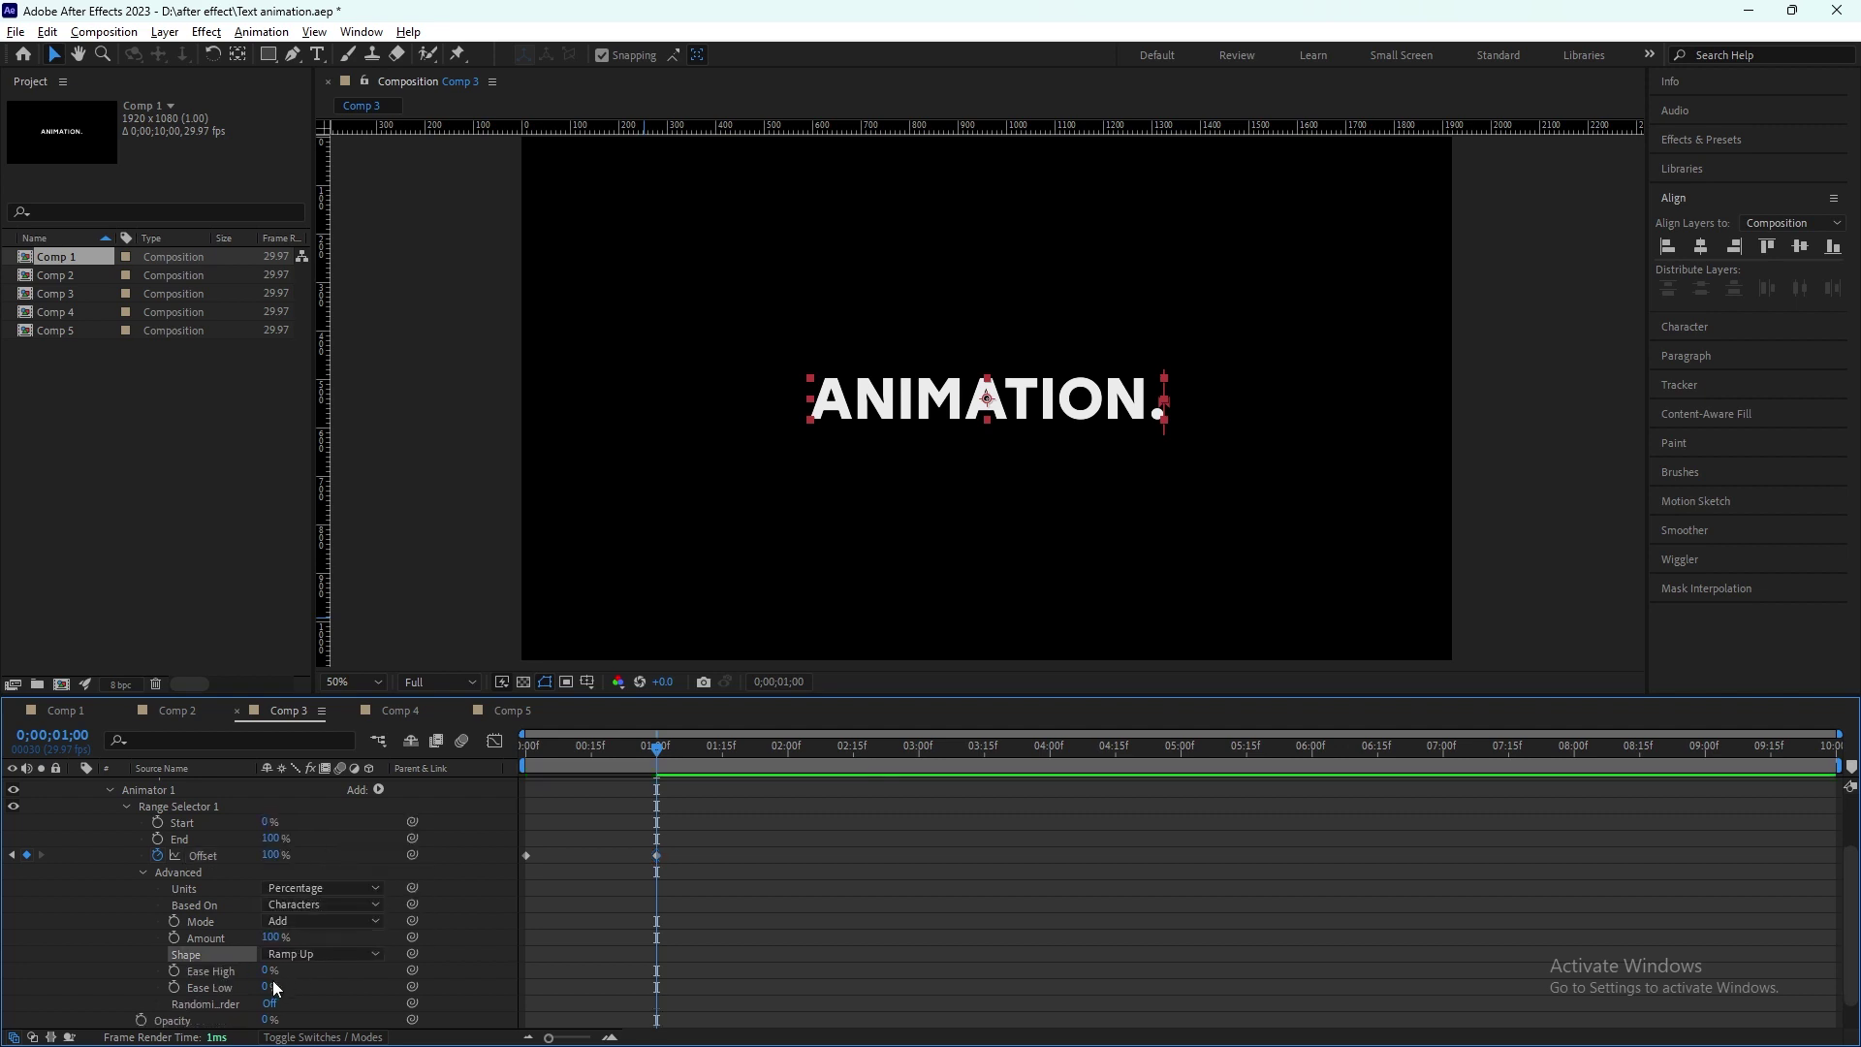
pyautogui.click(408, 1041)
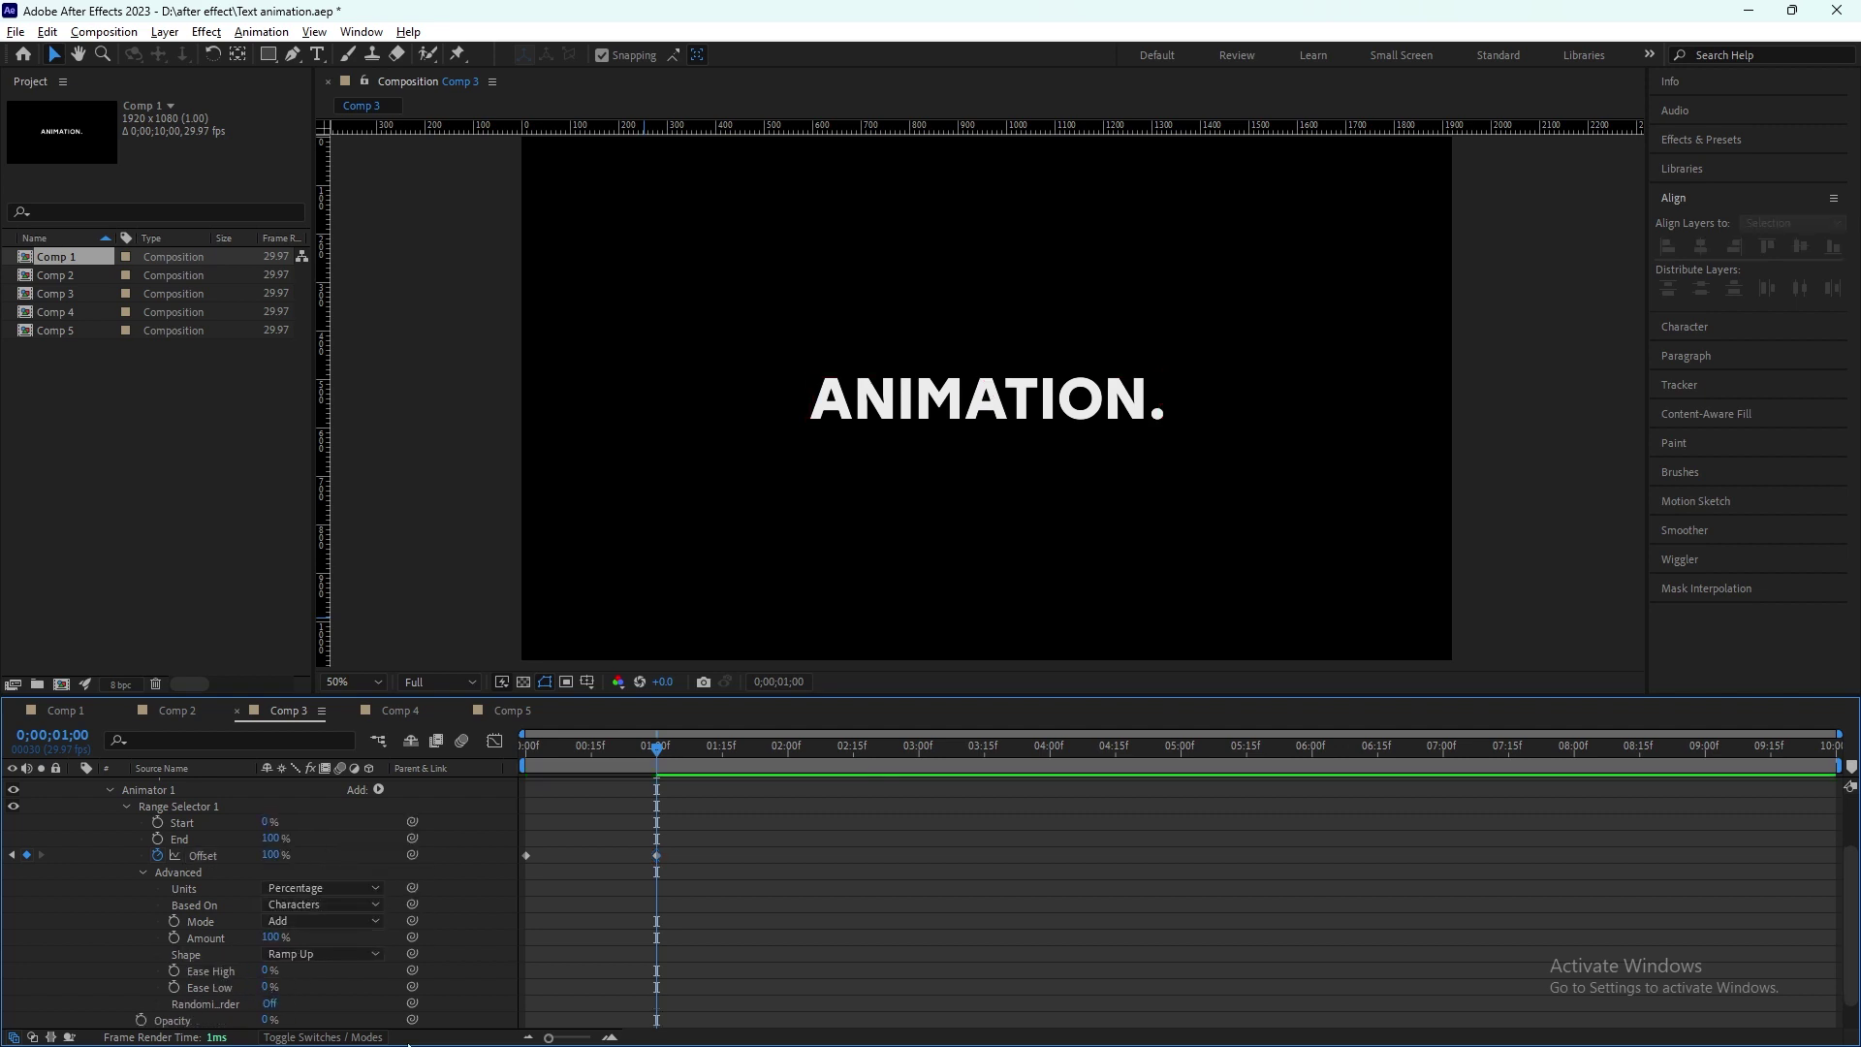
# Step: Set Ease Low to -50% and preview the animation from the start
pyautogui.click(271, 987)
pyautogui.write('-5')
pyautogui.press('Return')
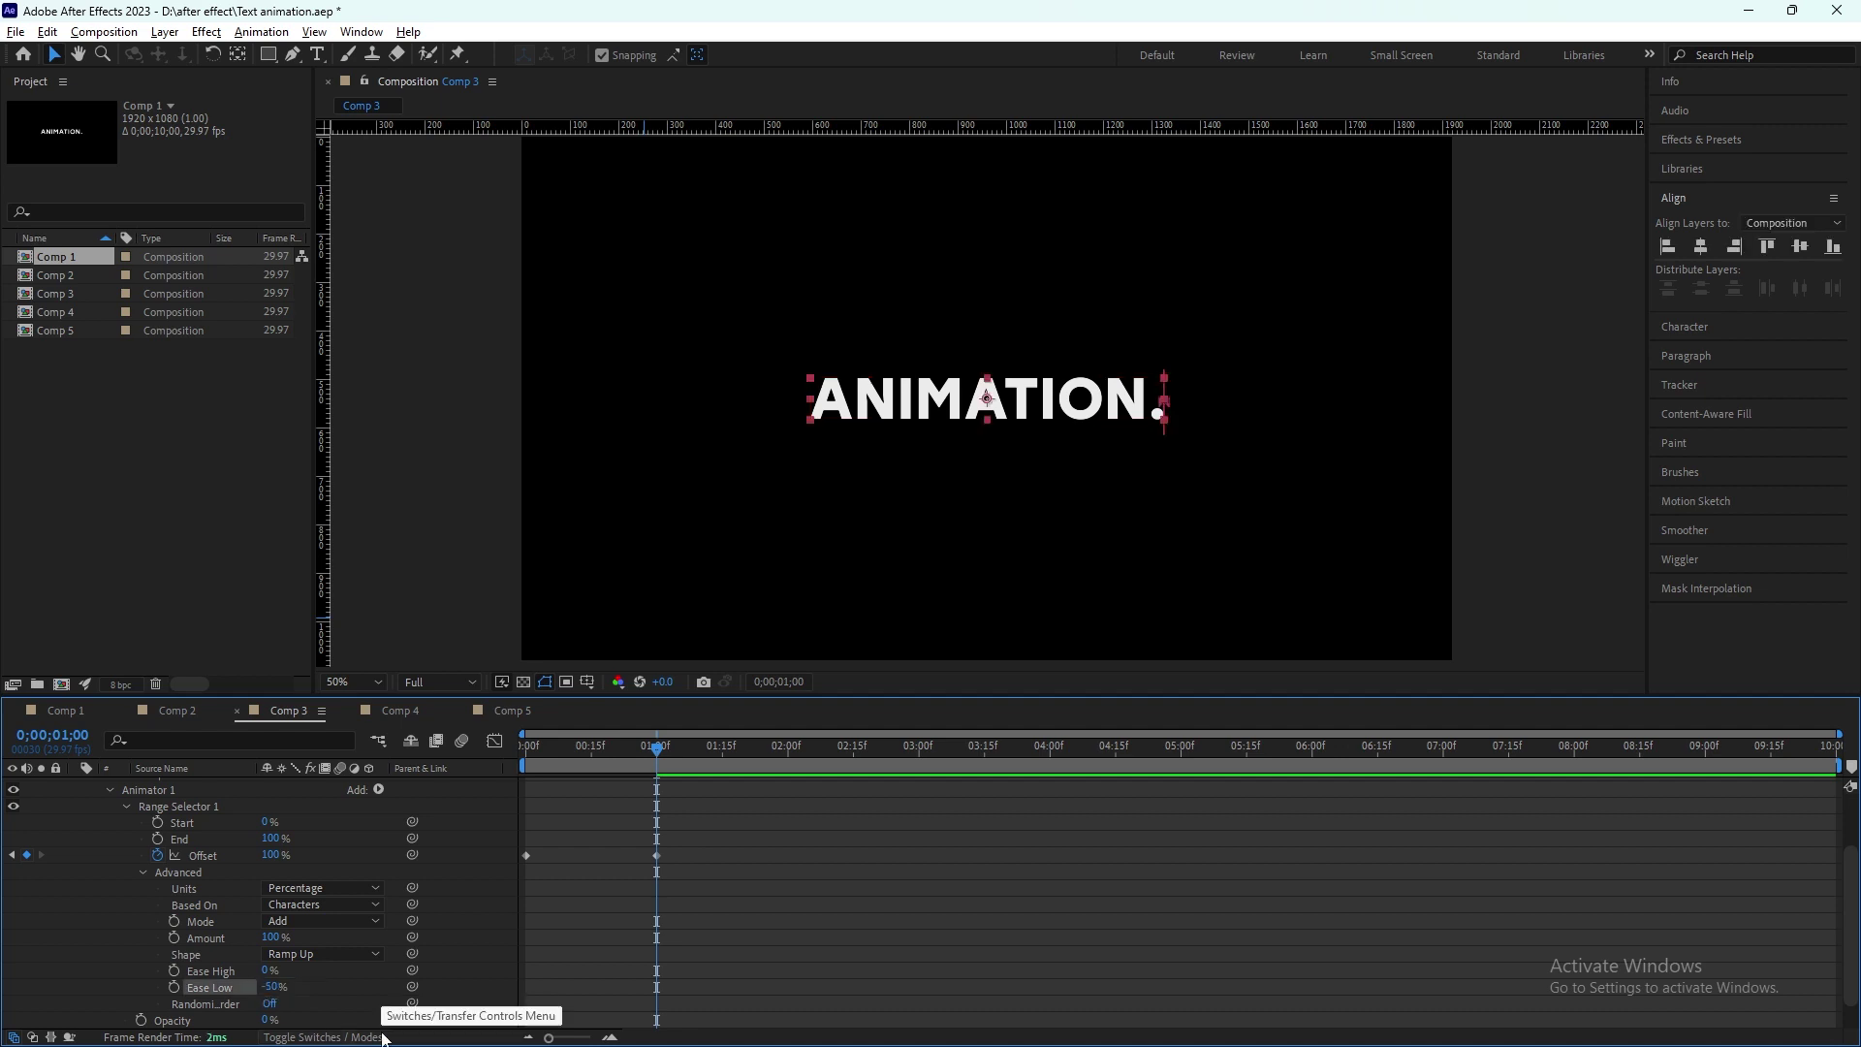
pyautogui.moveTo(667, 747); pyautogui.dragTo(386, 753)
pyautogui.press('space')
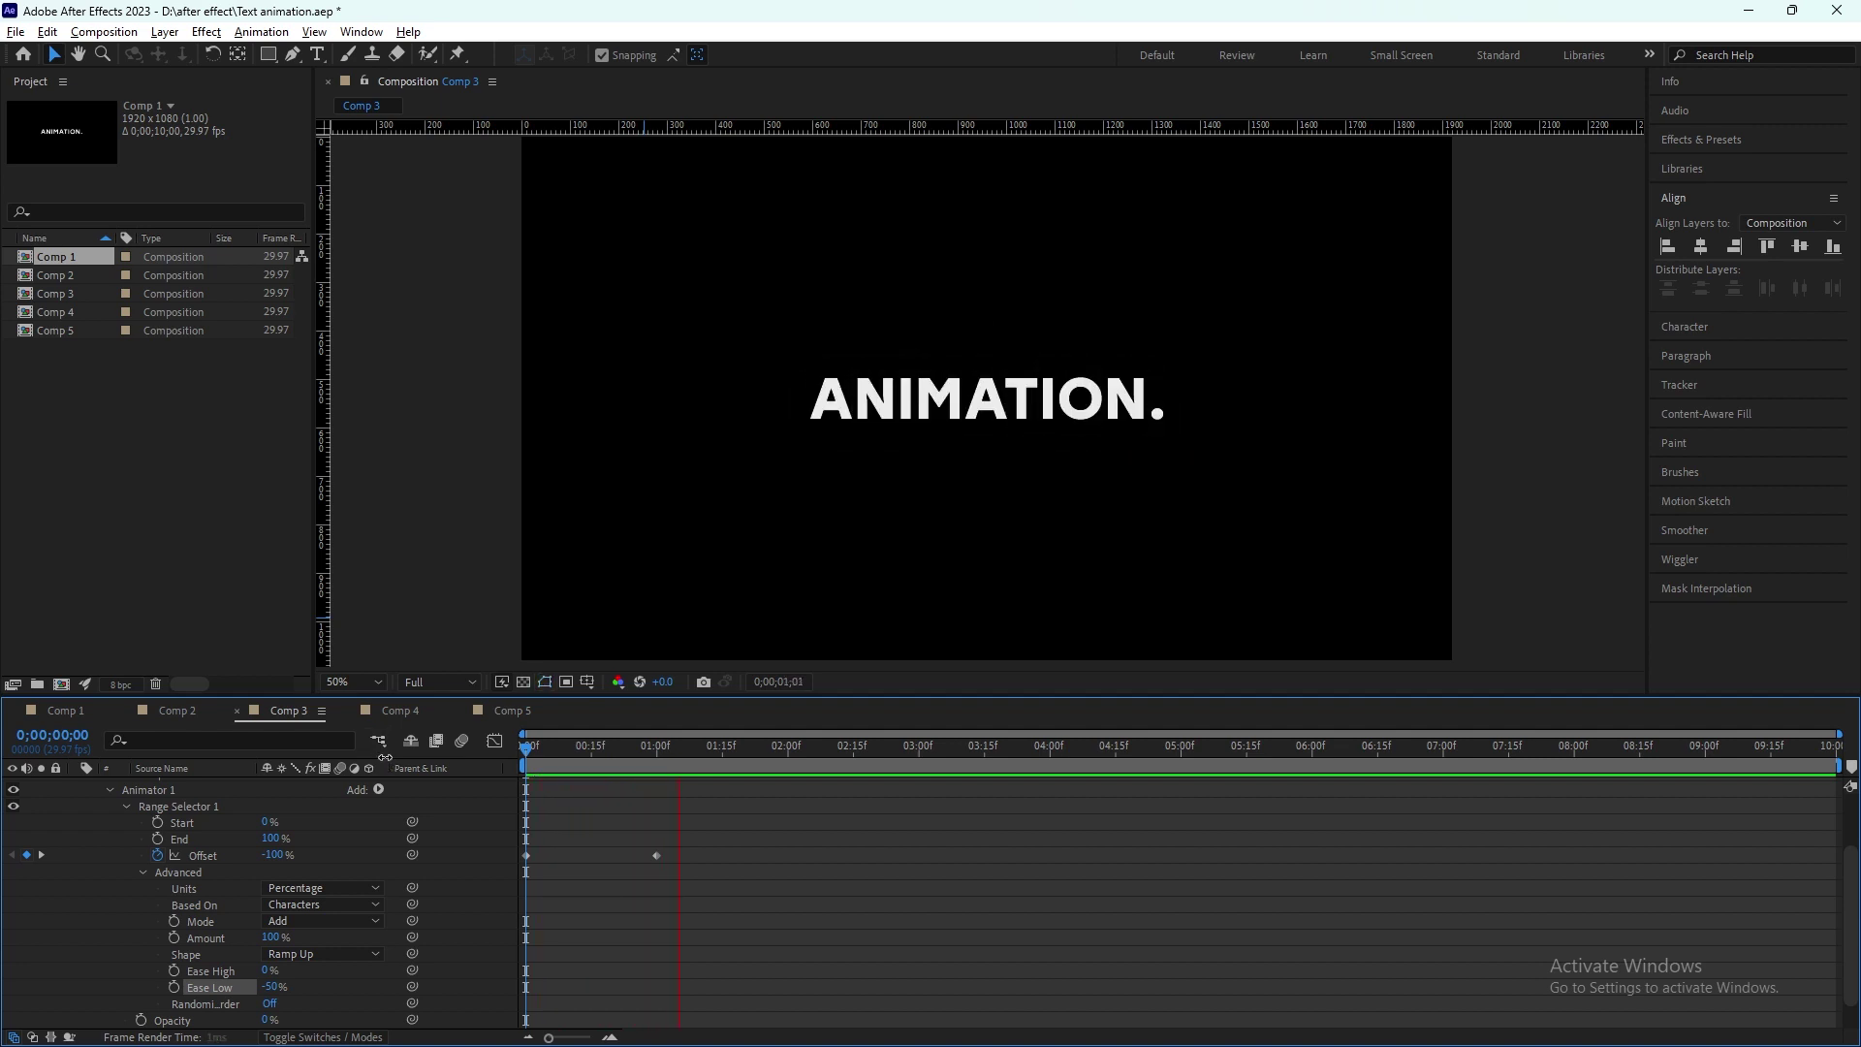
# Step: Replay and scrub through the Comp 3 animation to review it
pyautogui.press('space')
pyautogui.moveTo(697, 761); pyautogui.dragTo(506, 776)
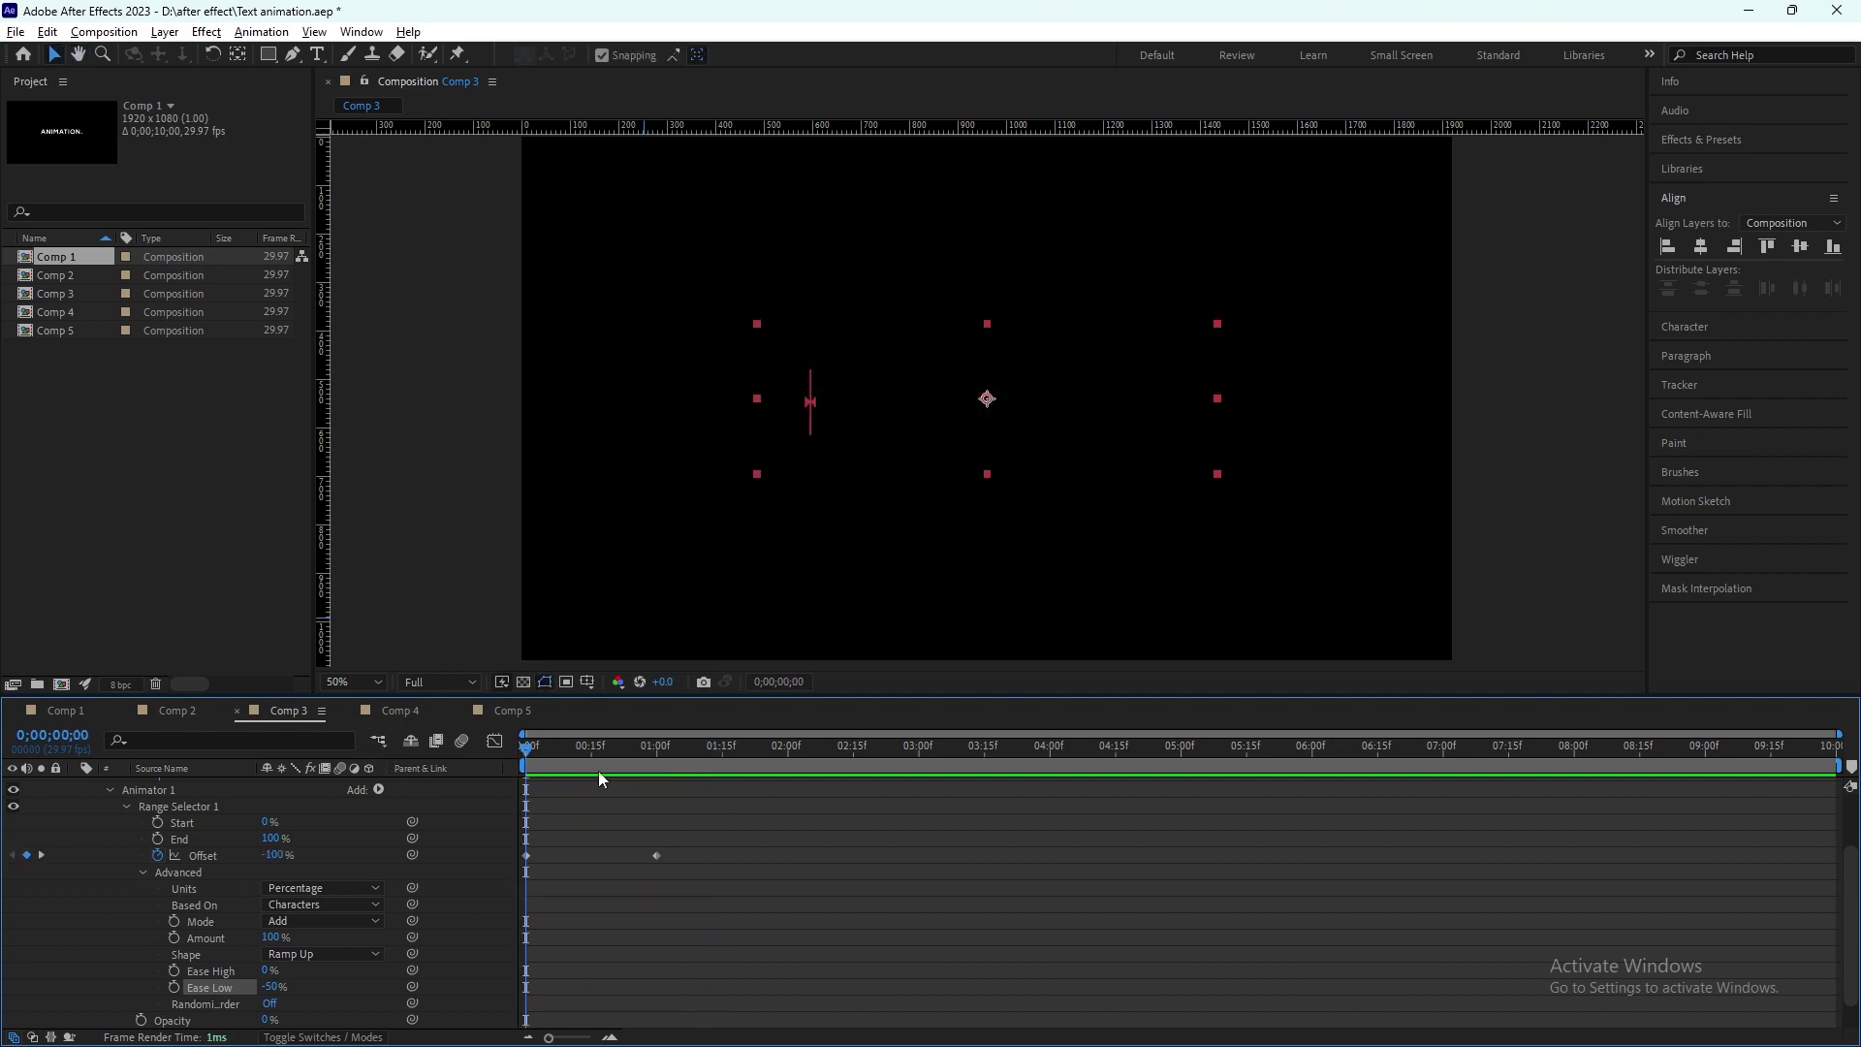
pyautogui.press('space')
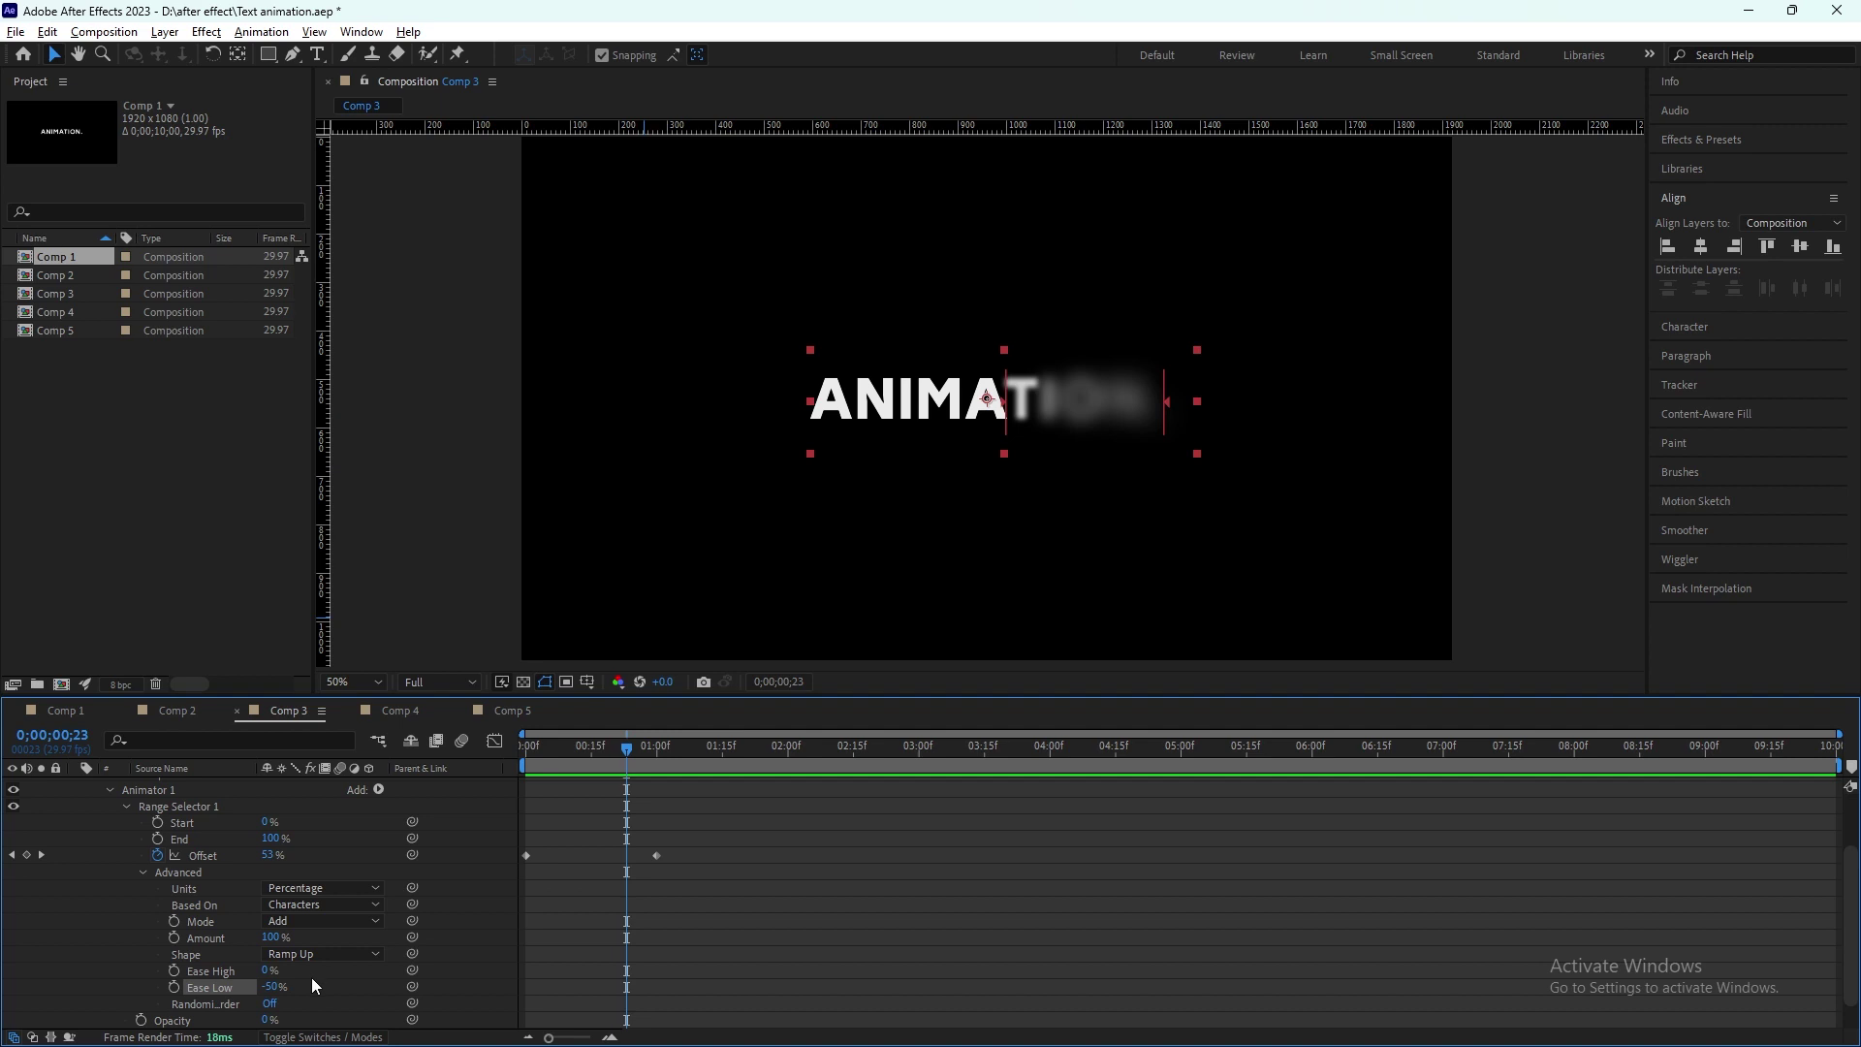
pyautogui.moveTo(625, 746); pyautogui.dragTo(488, 754)
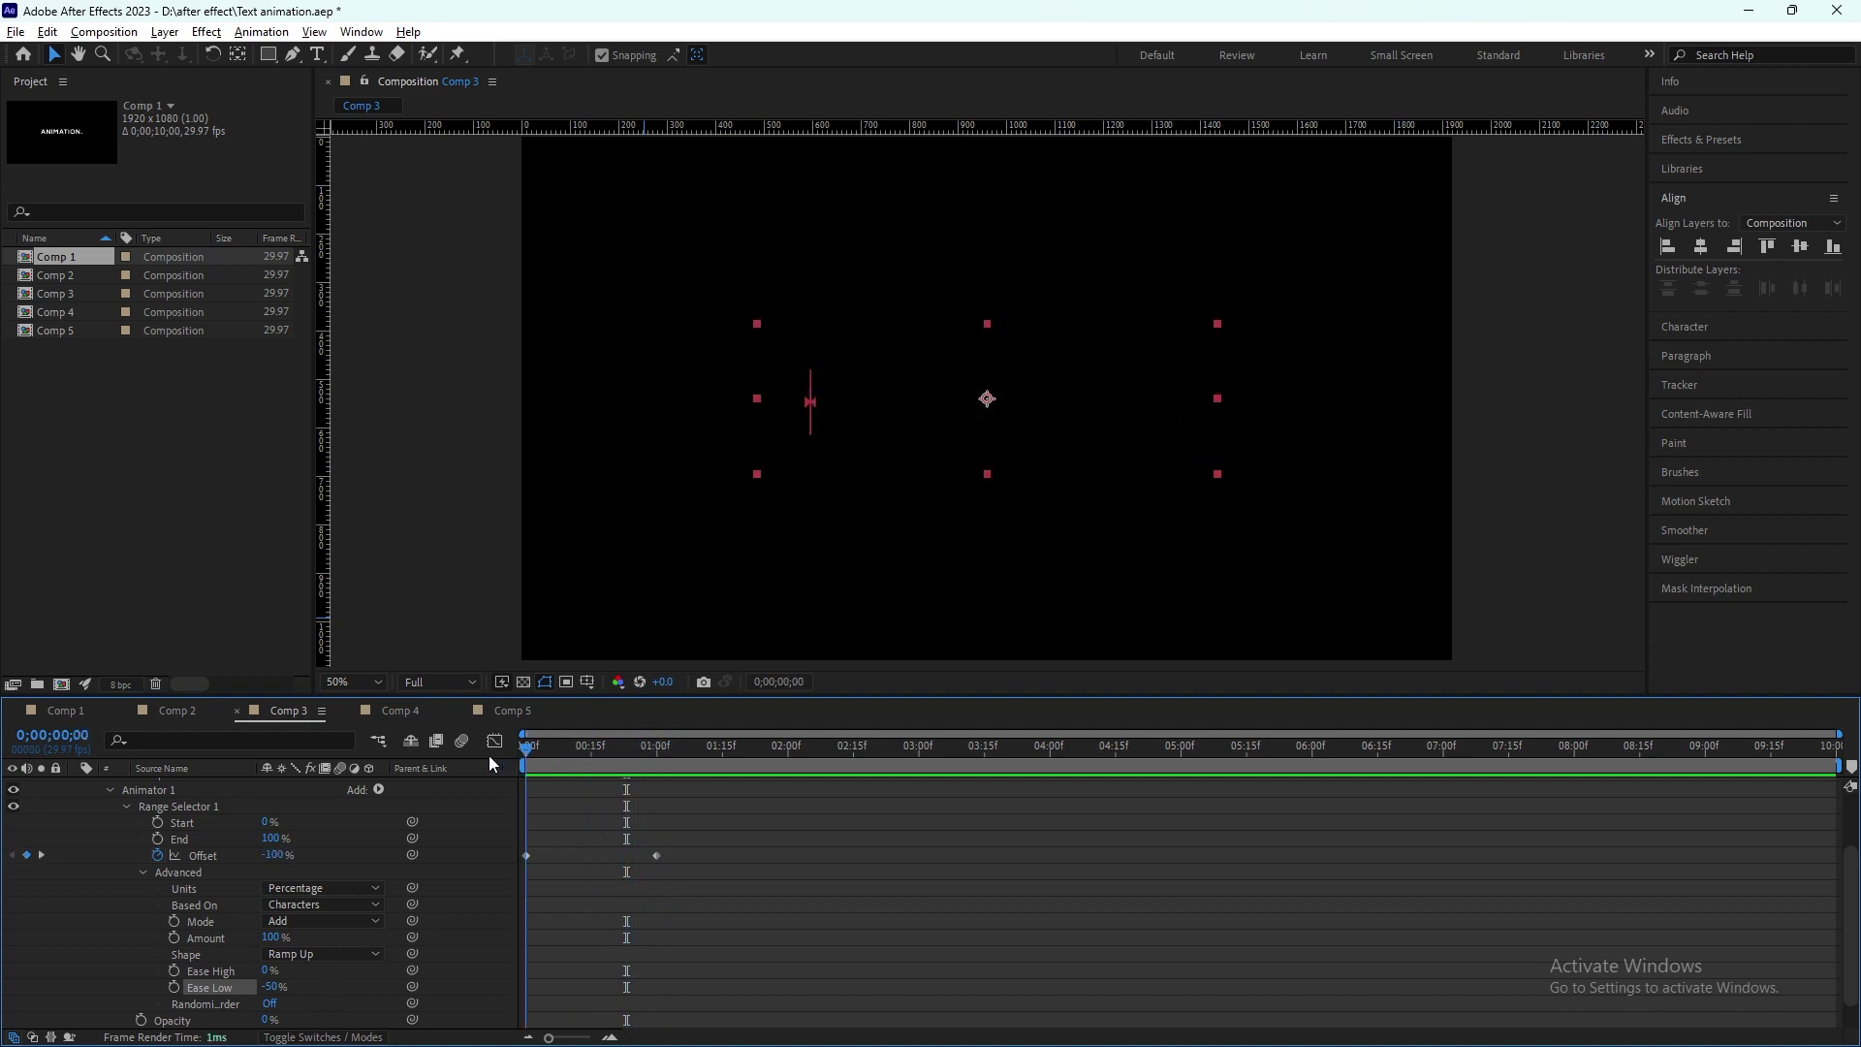
# Step: Turn Randomize Order on, preview the randomized reveal, then bring up Comp 4
pyautogui.click(271, 1005)
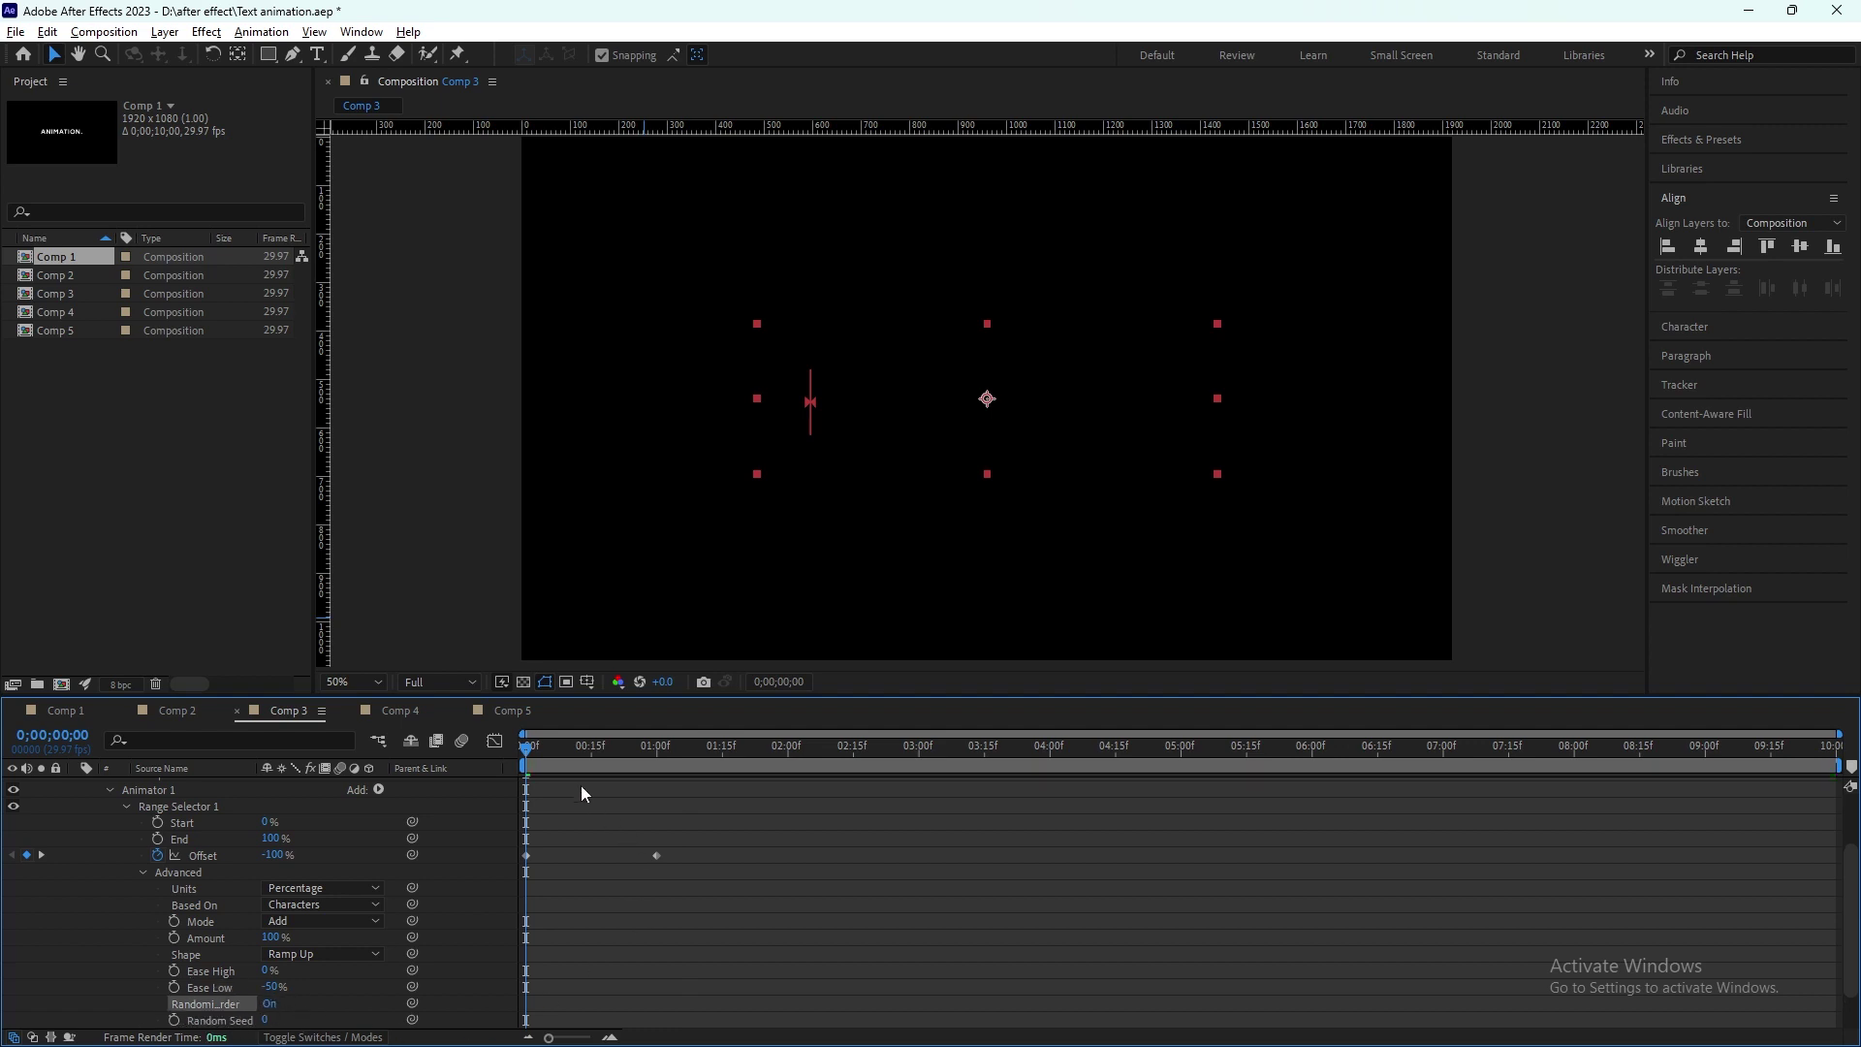
pyautogui.press('space')
pyautogui.press('space')
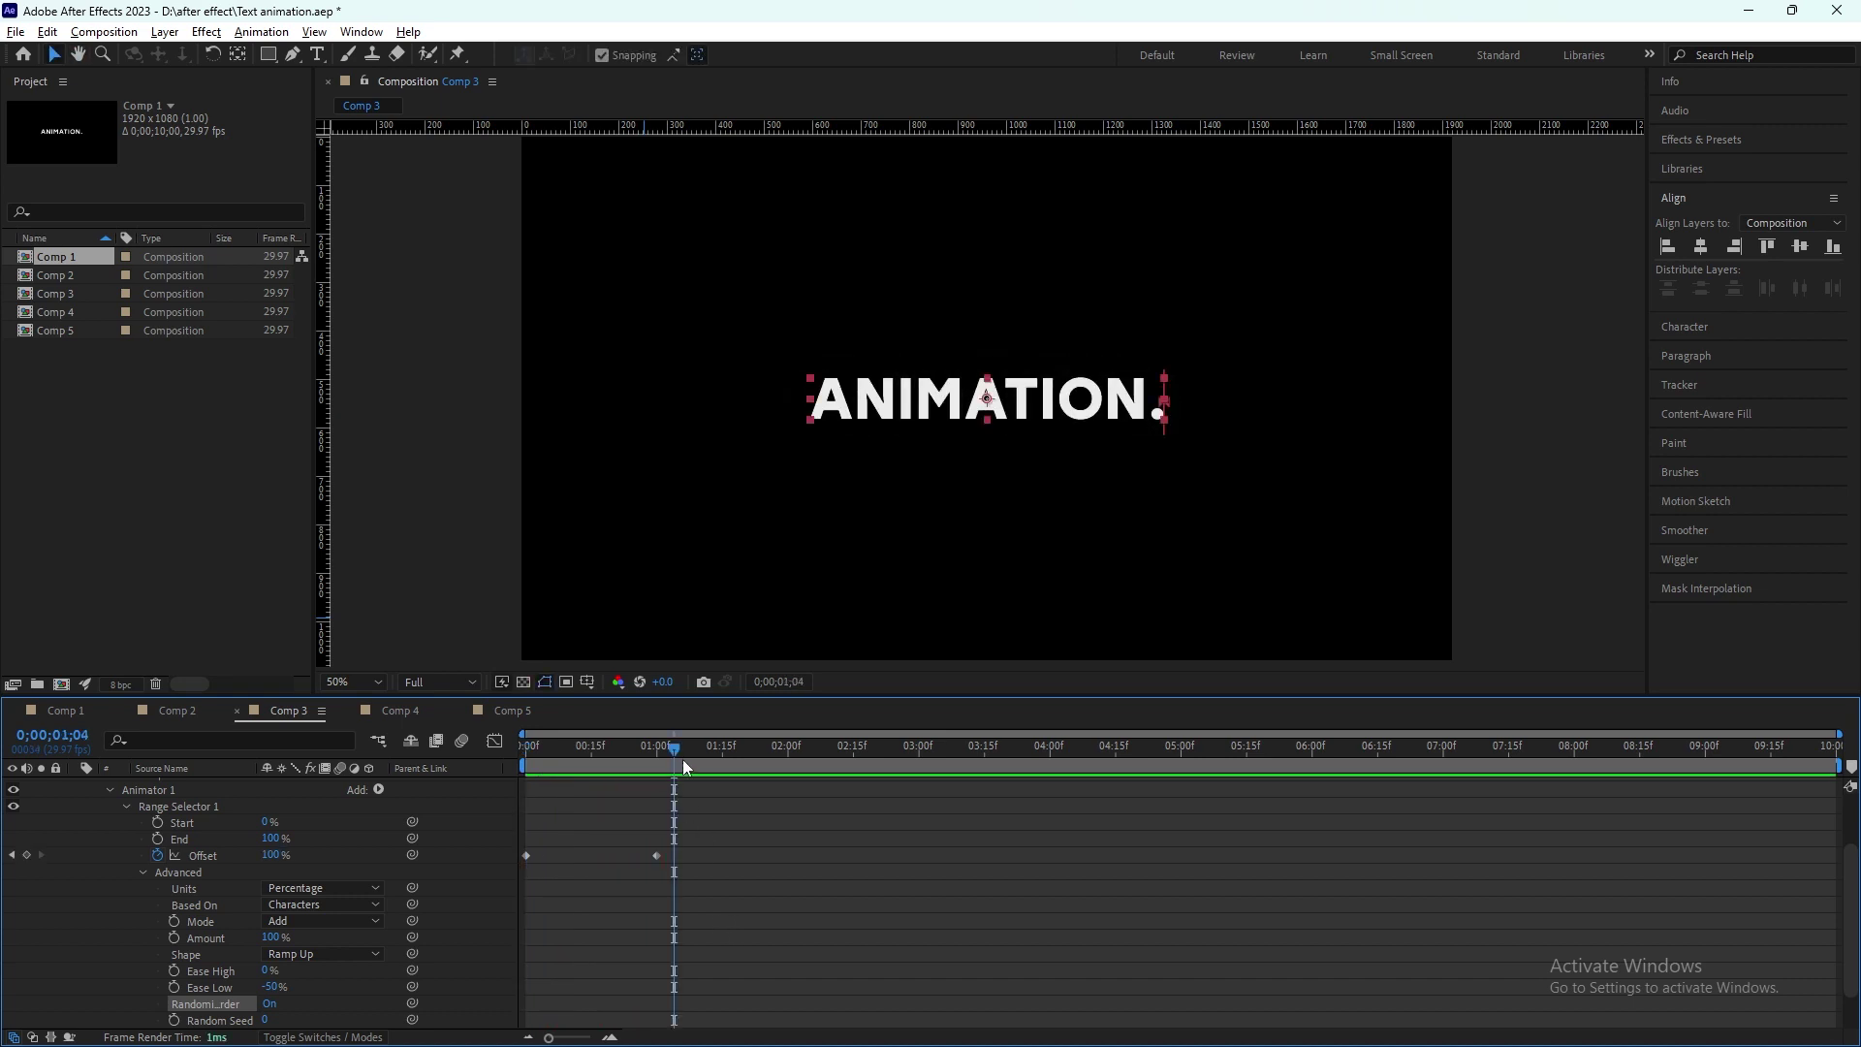
pyautogui.press('Home')
pyautogui.press('space')
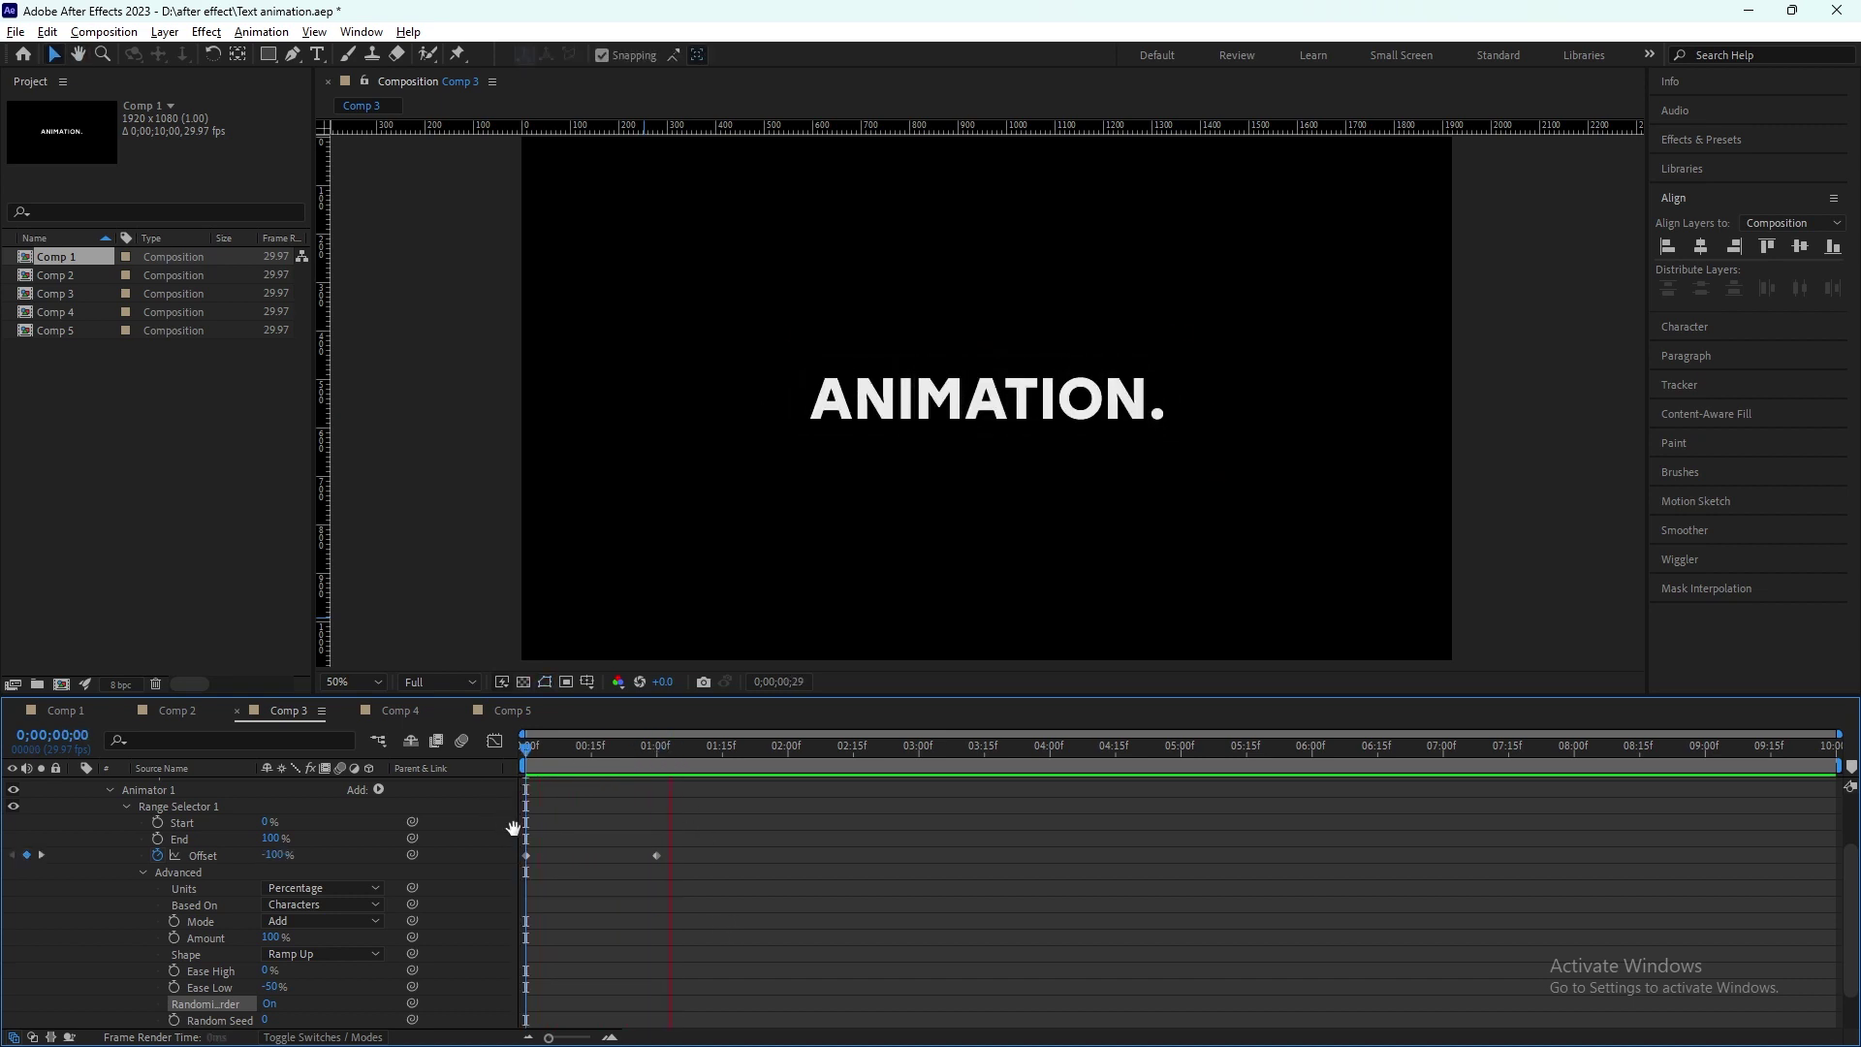
pyautogui.press('space')
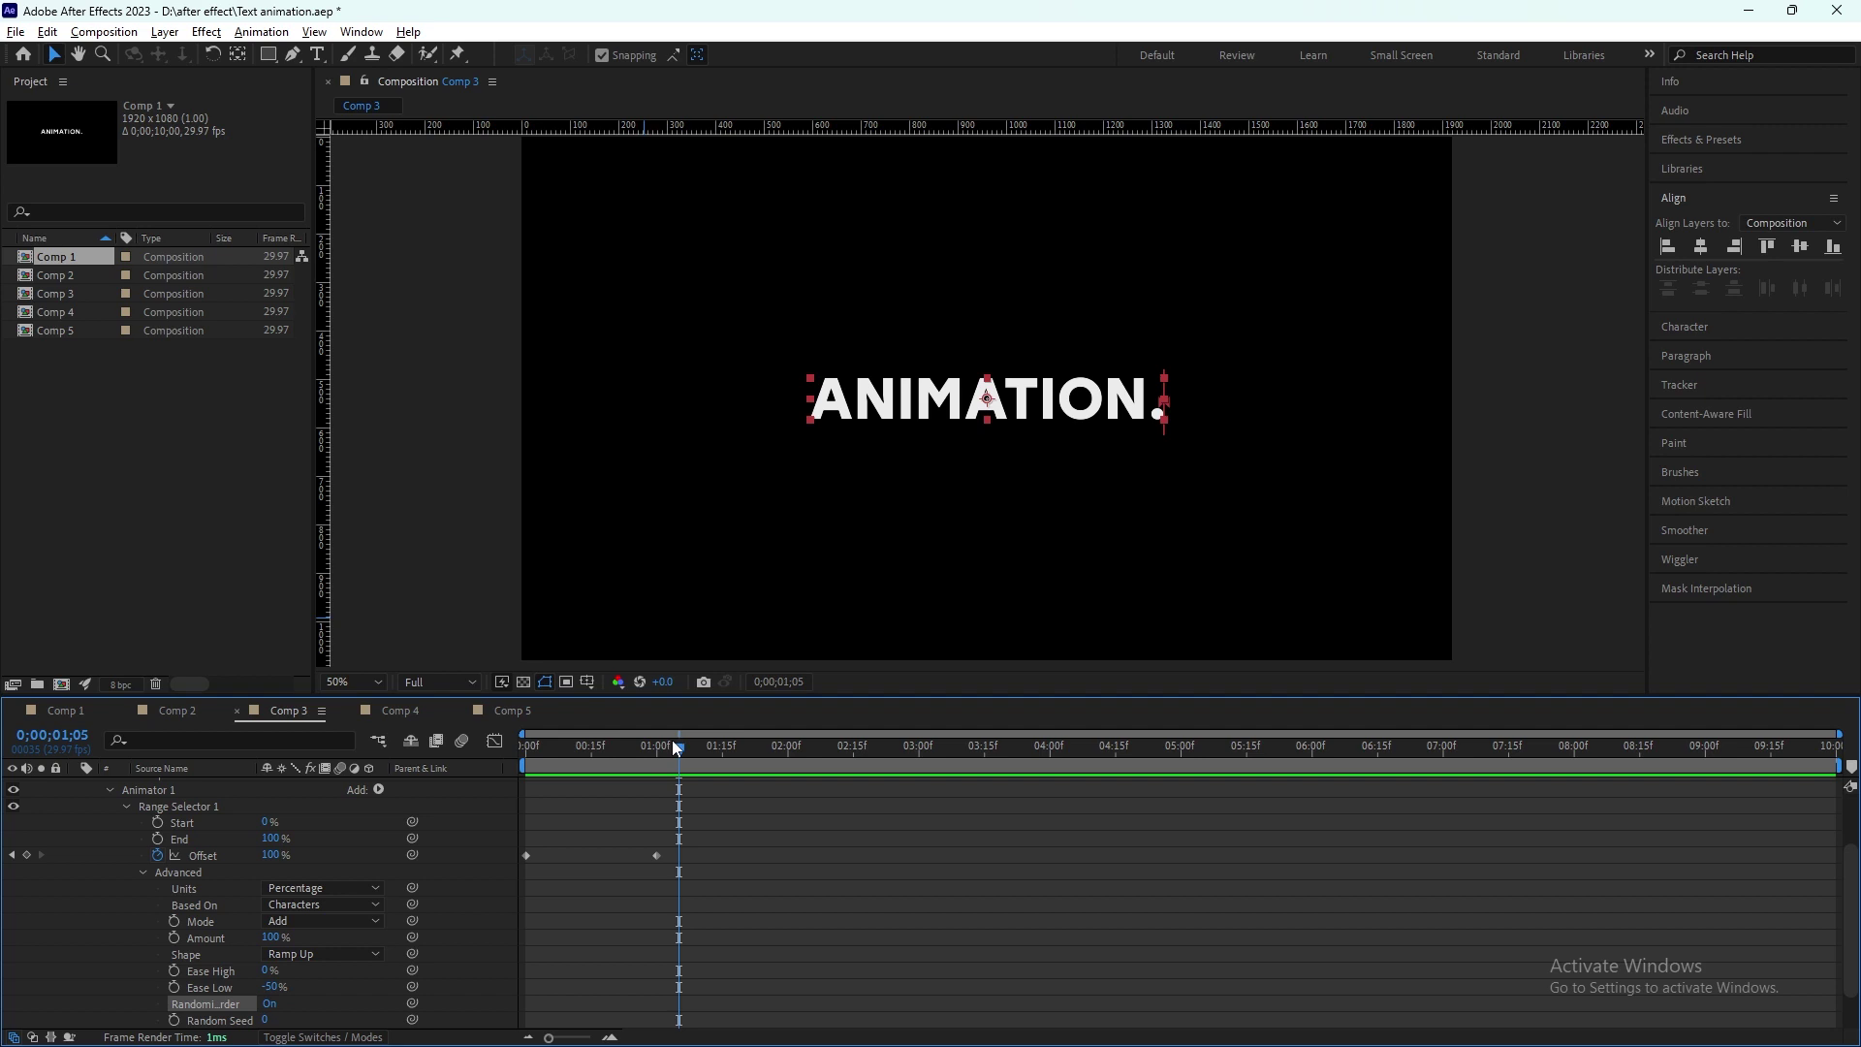
pyautogui.press('Home')
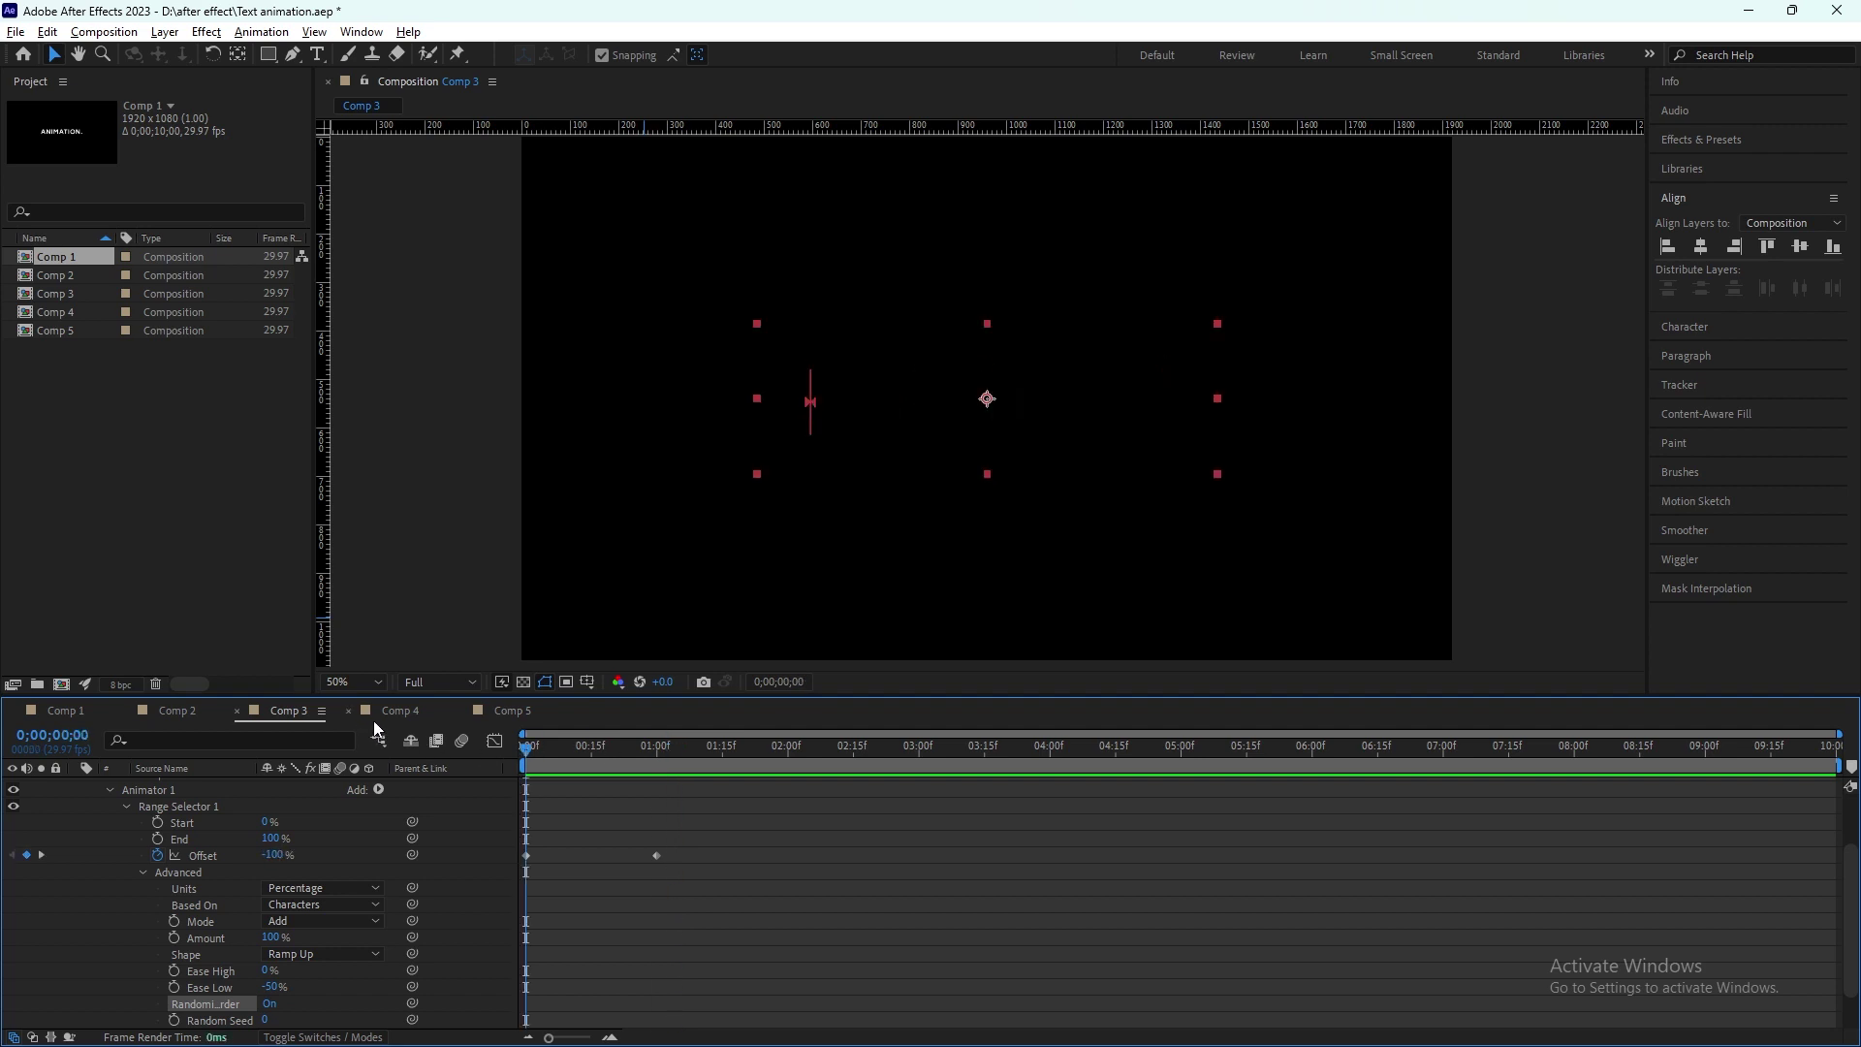
pyautogui.click(375, 717)
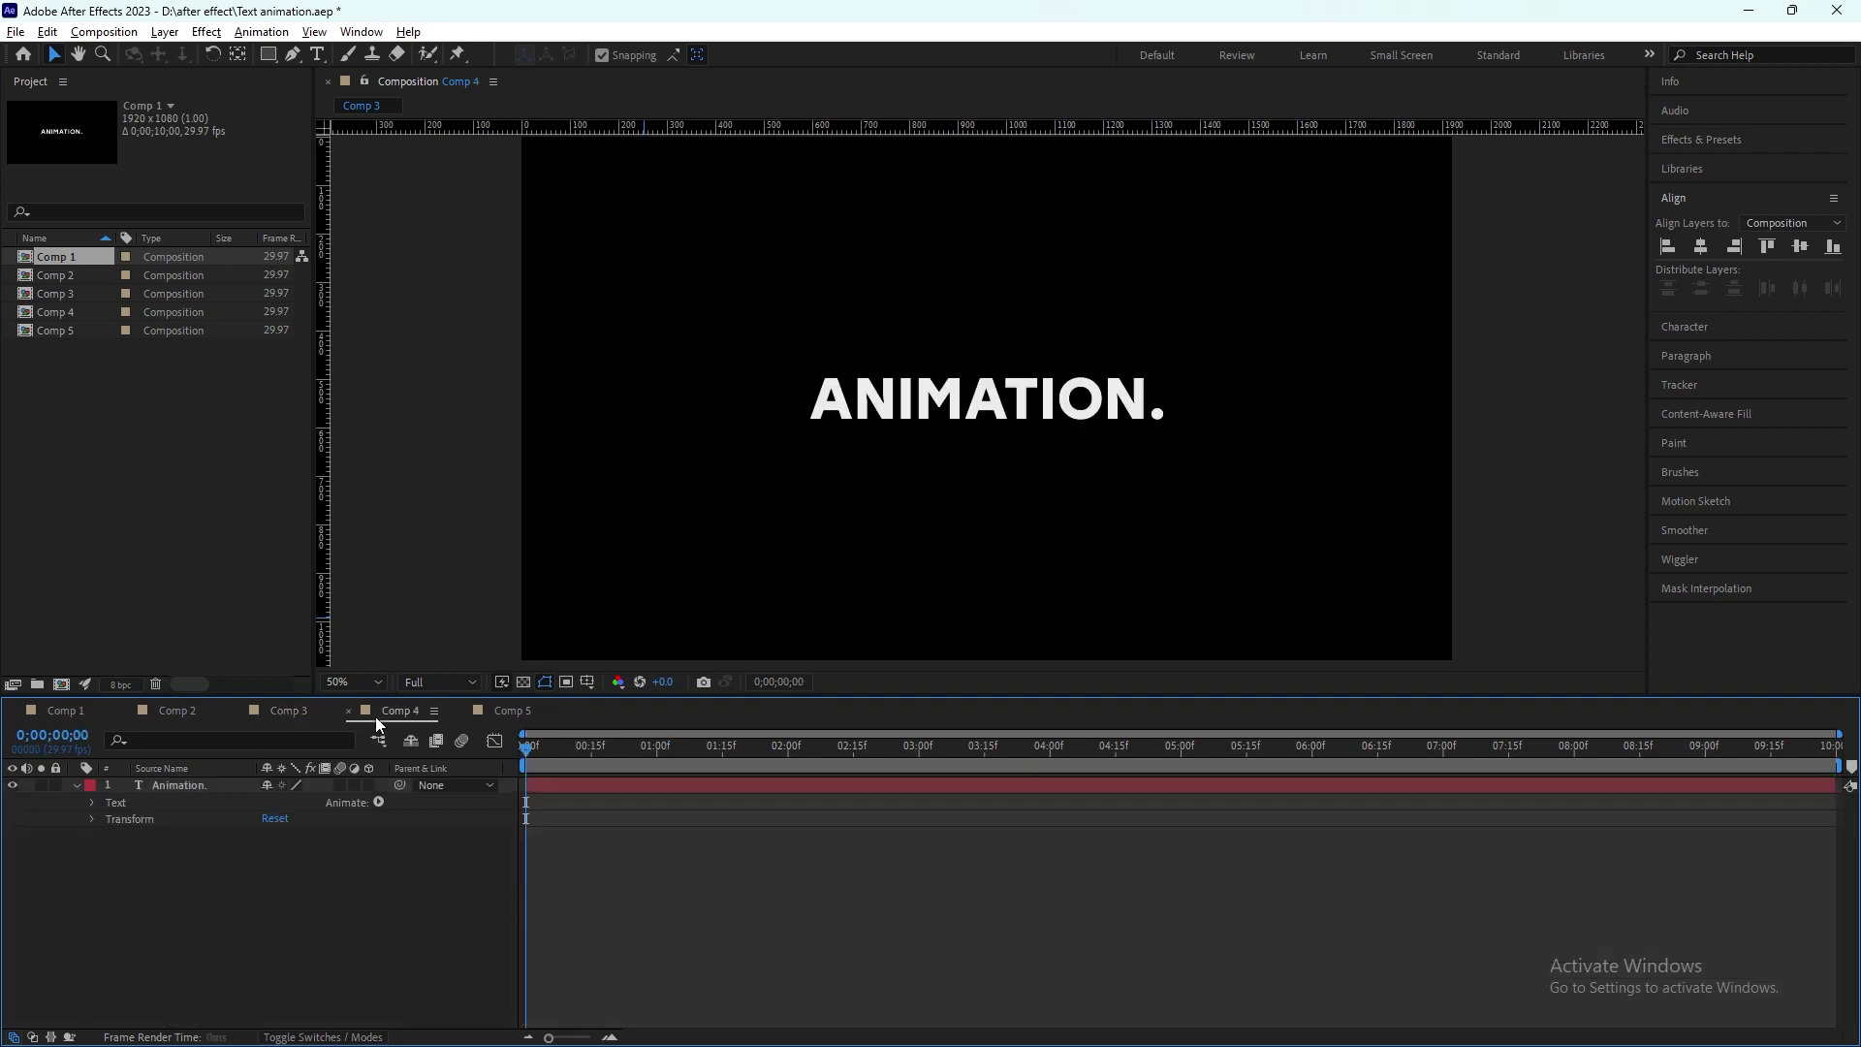
# Step: Add a Scale animator to Comp 4's text and add Opacity to Animator 1
pyautogui.click(378, 803)
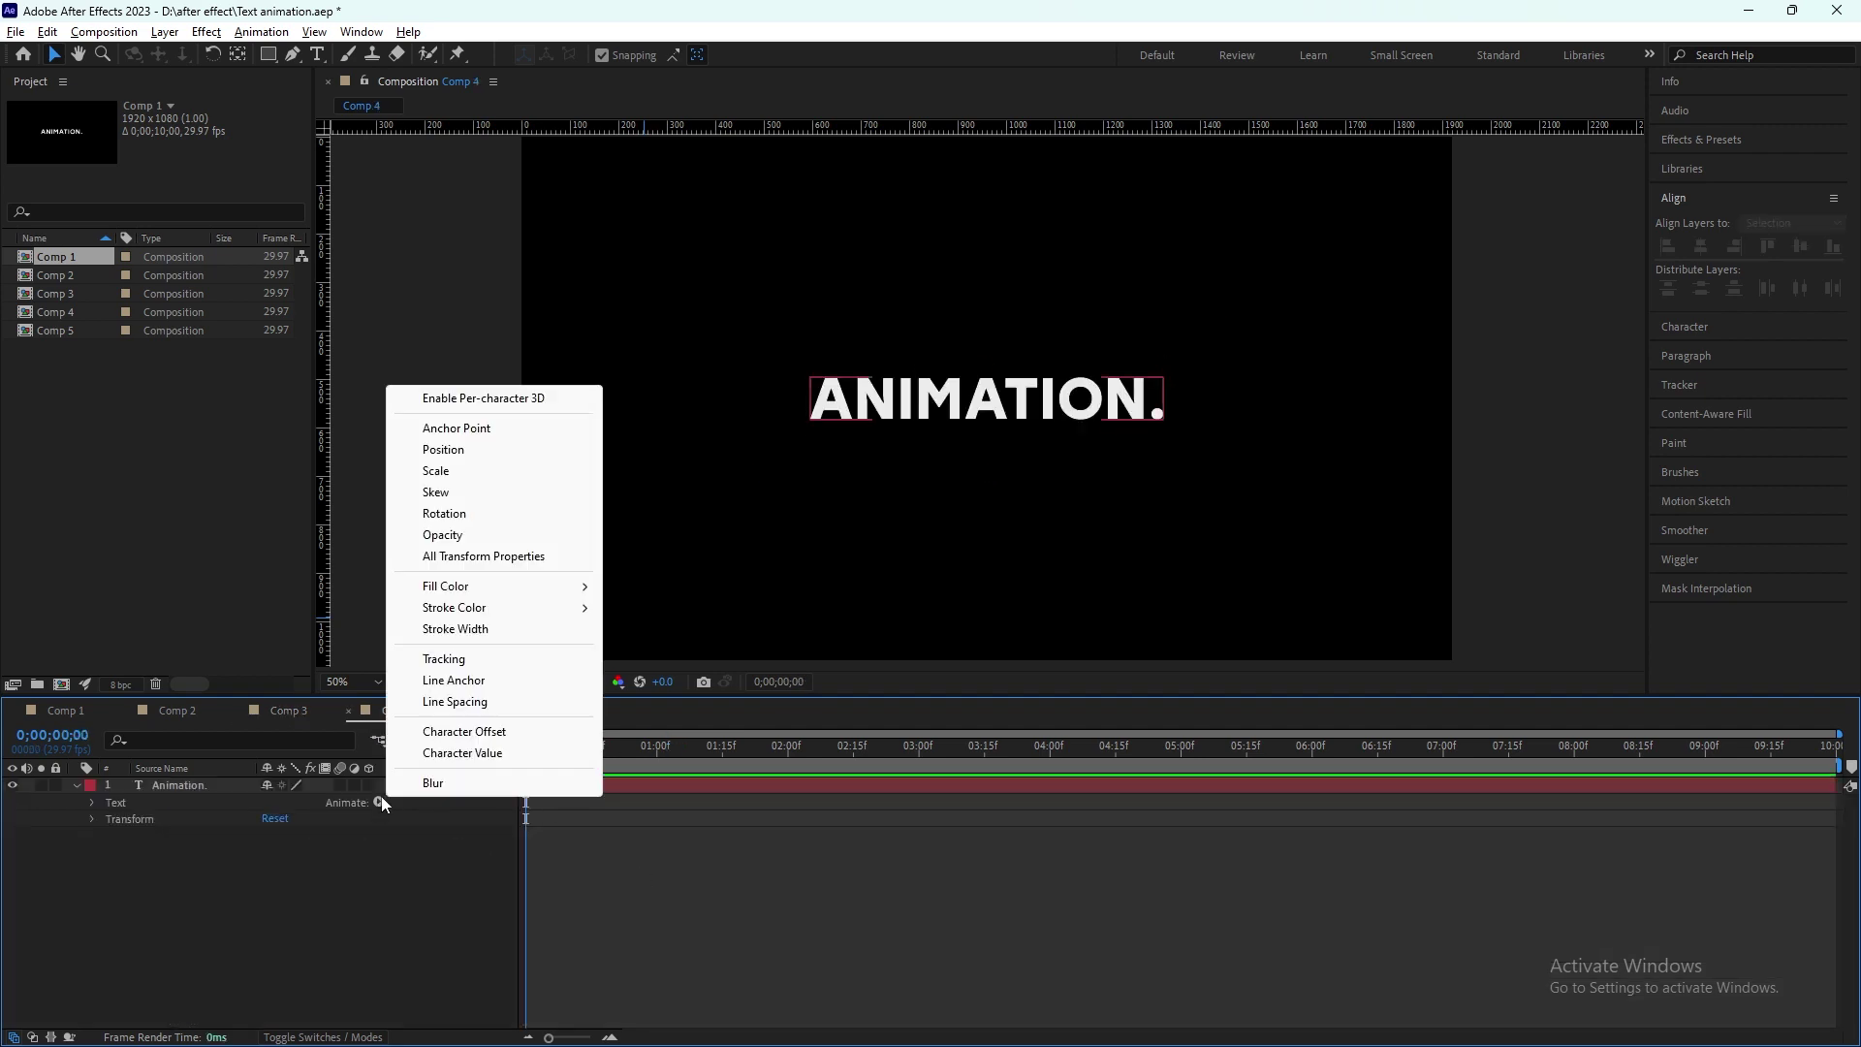
pyautogui.click(437, 471)
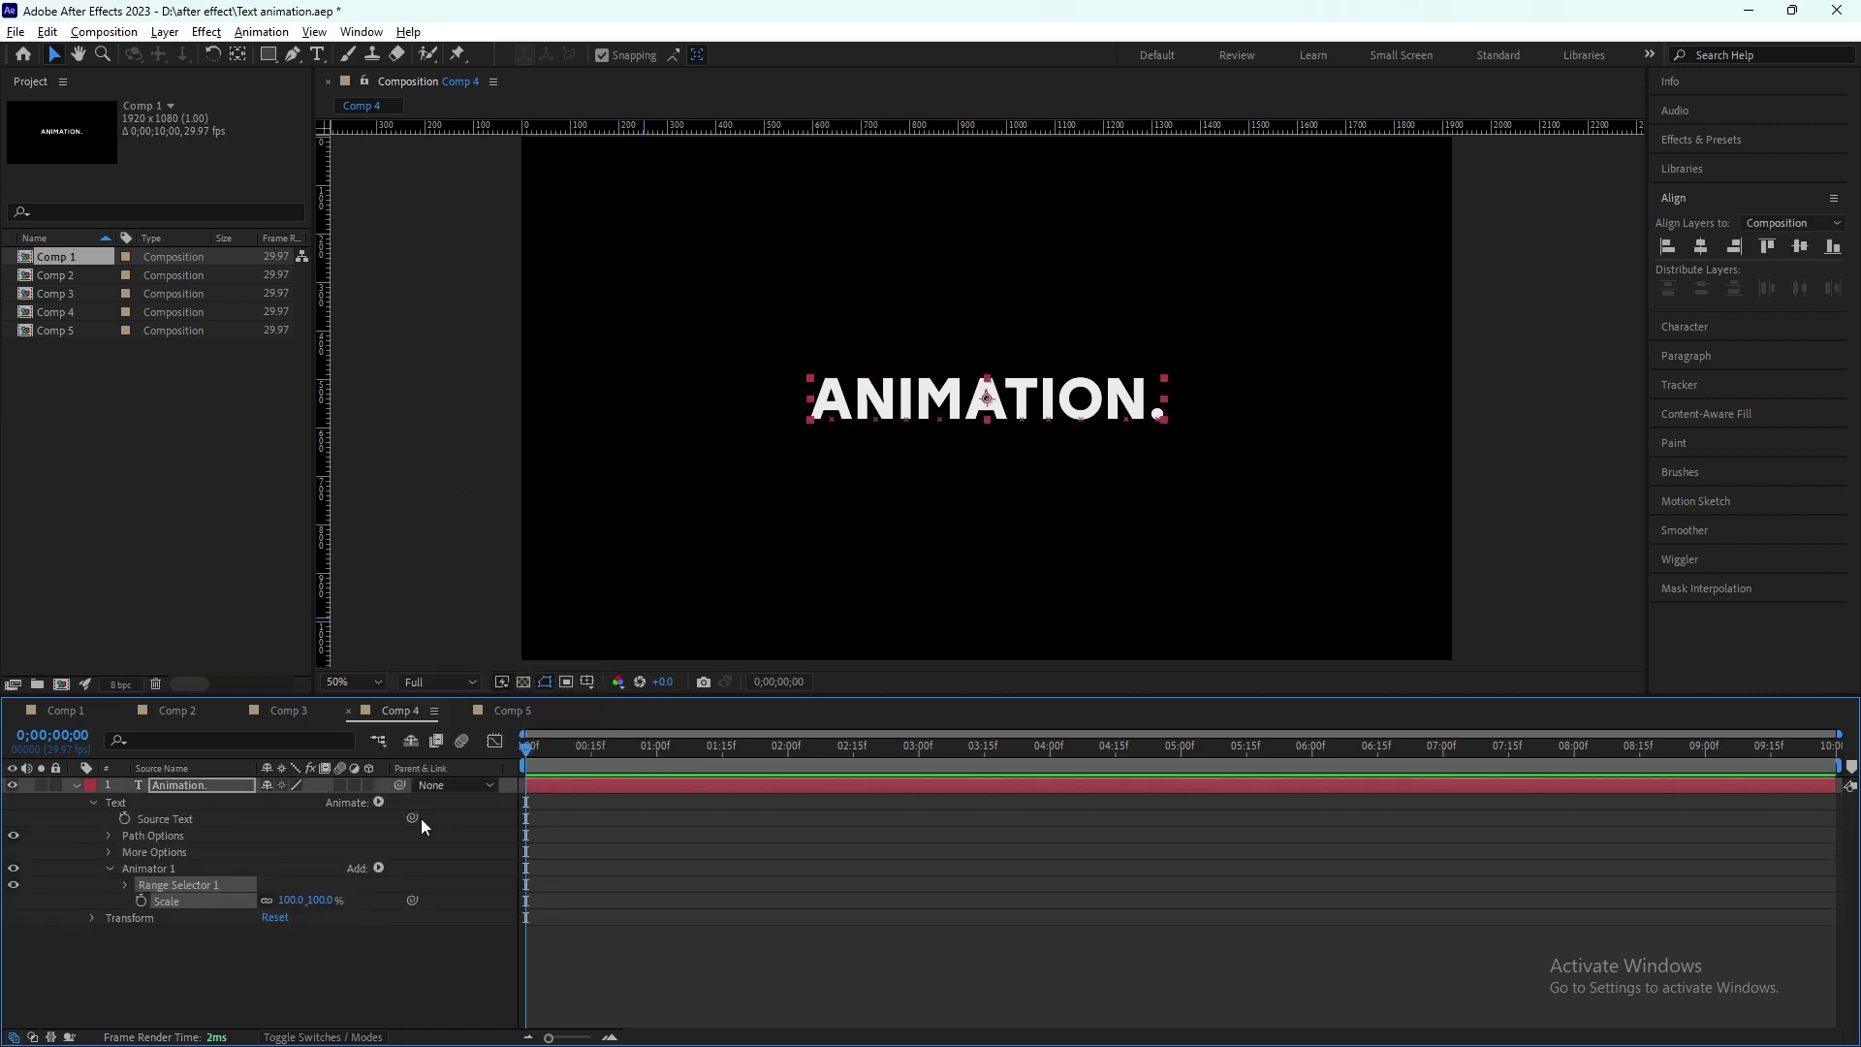
pyautogui.click(380, 870)
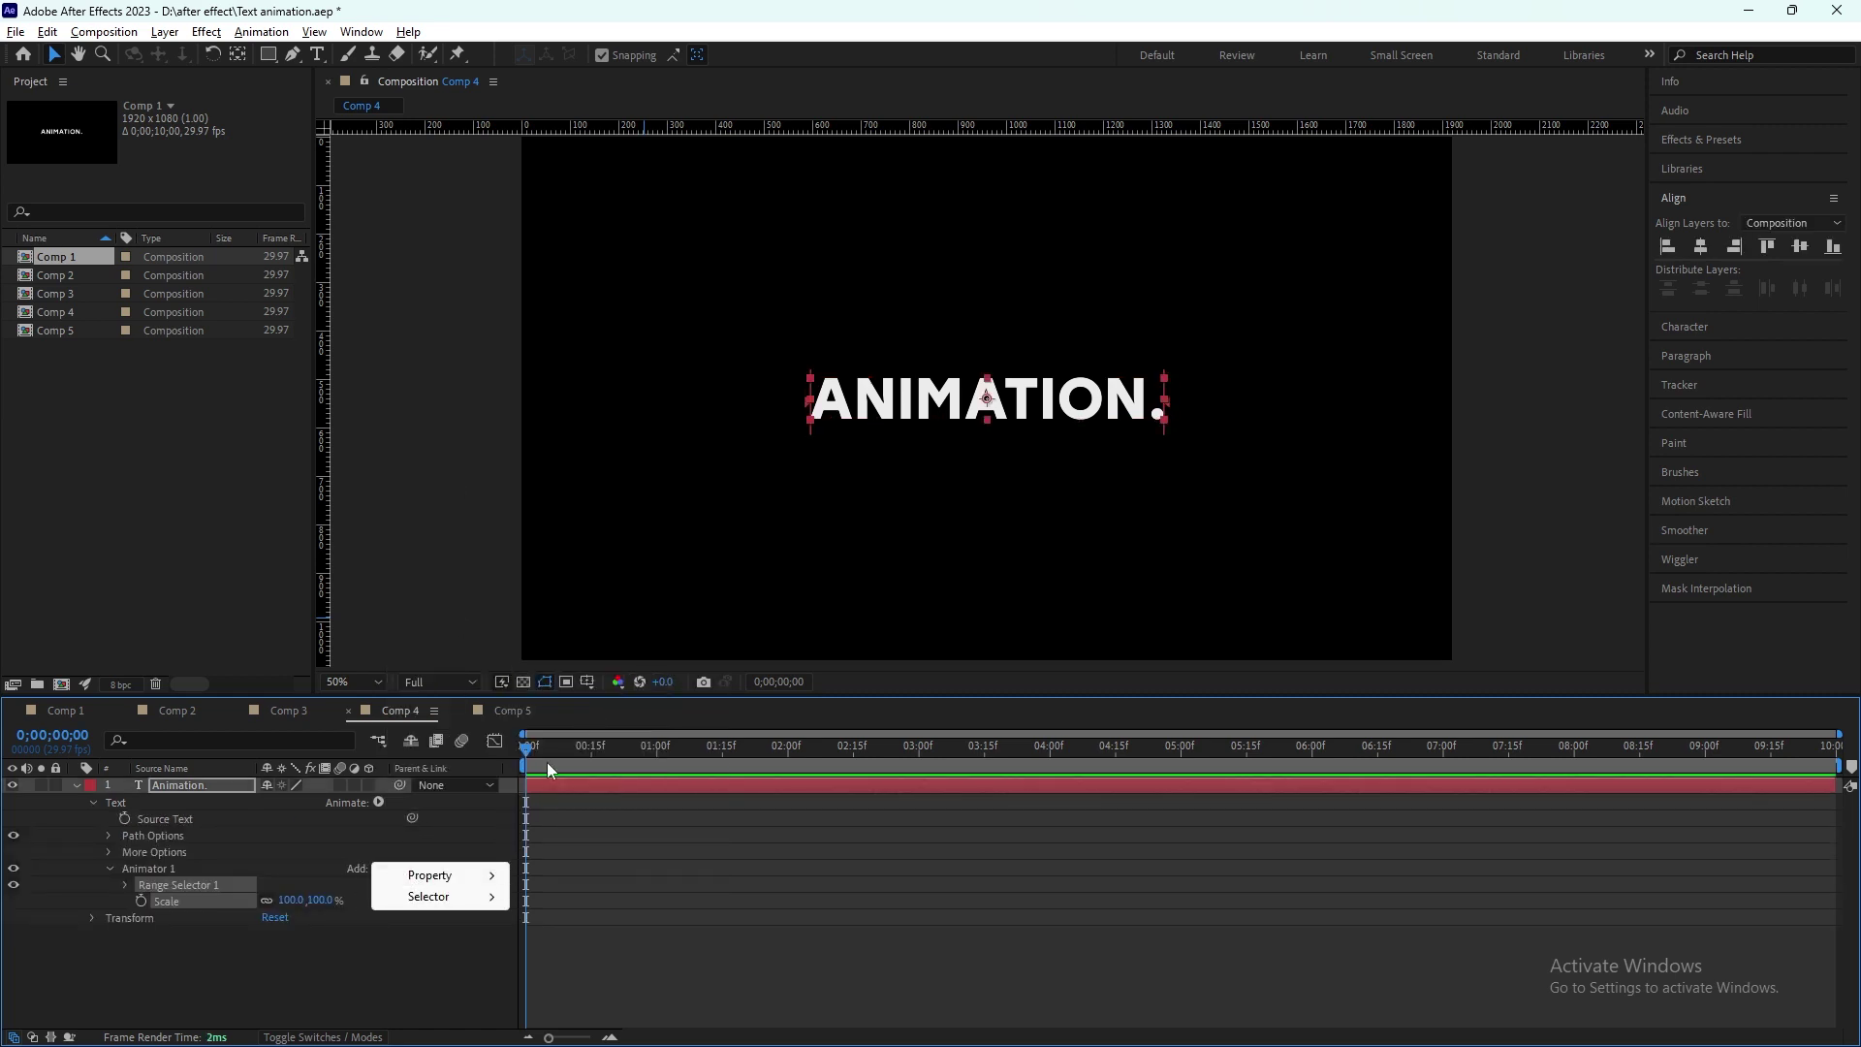
pyautogui.moveTo(479, 880)
pyautogui.click(560, 627)
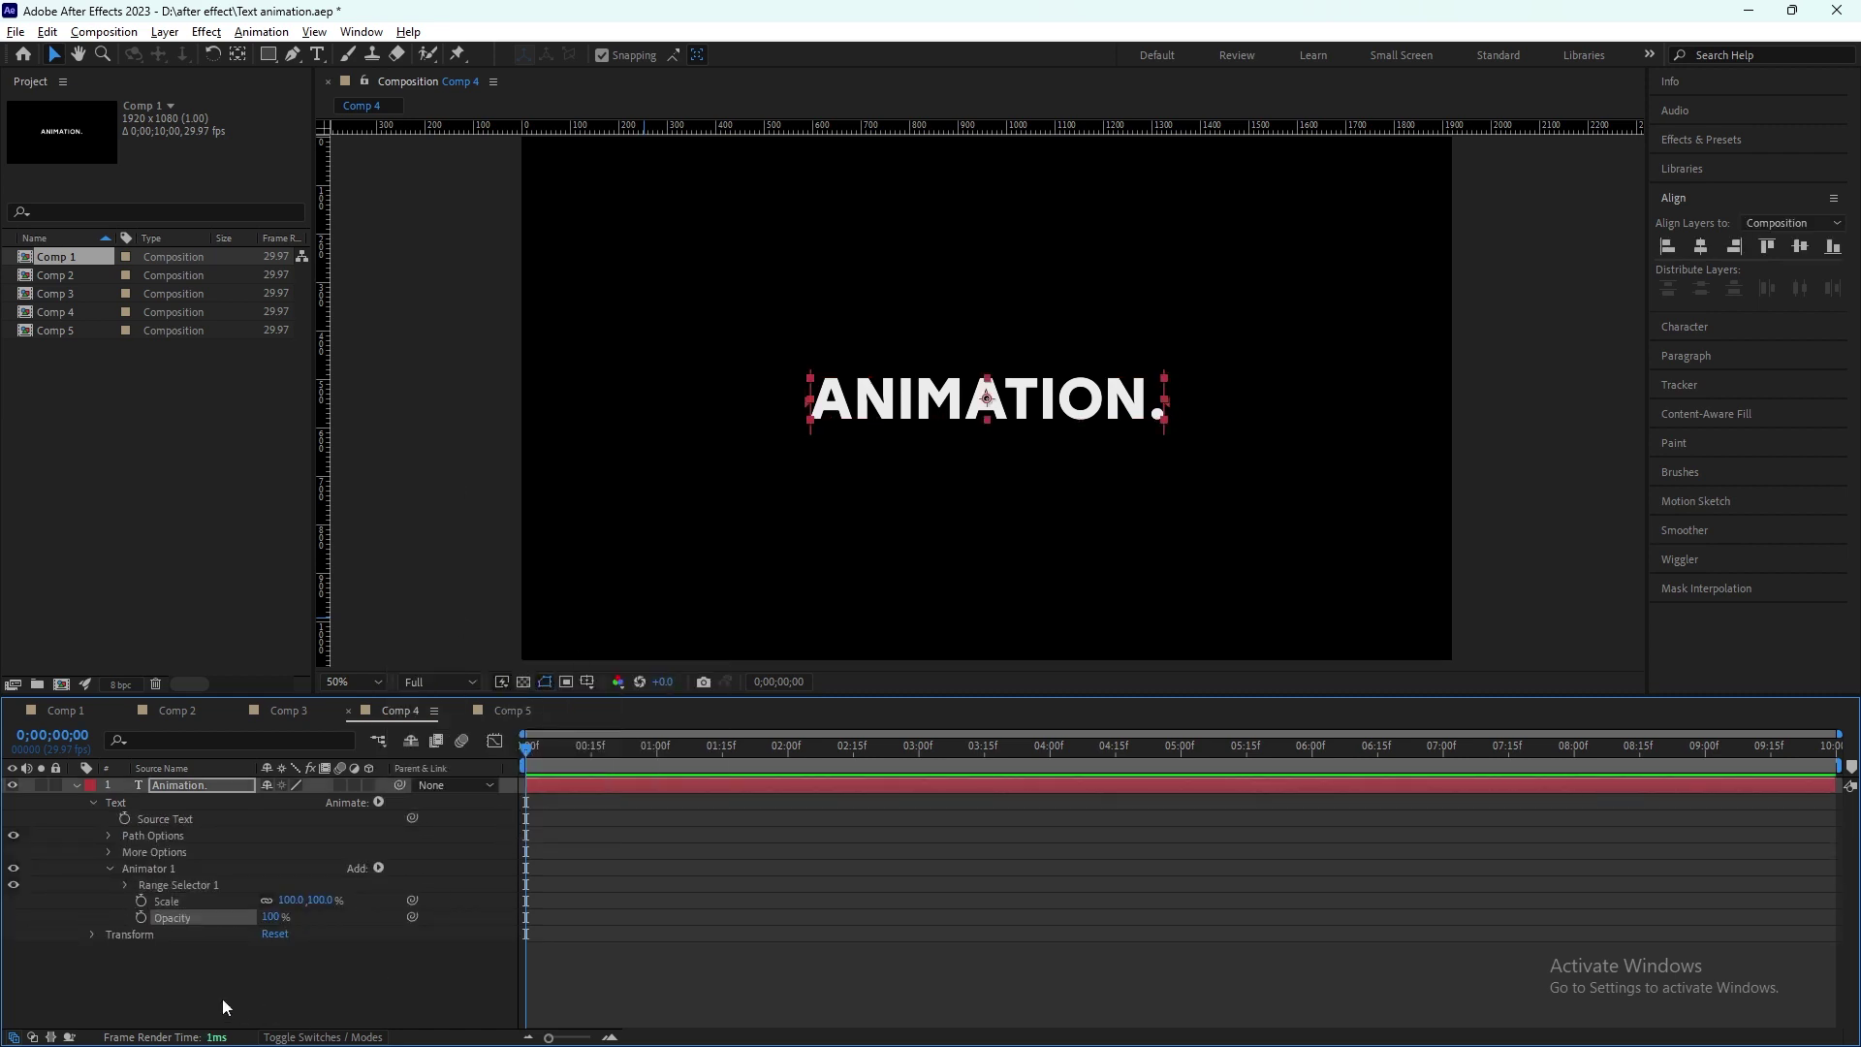
# Step: Set Animator 1's Opacity to 0% and Scale to 0%
pyautogui.click(270, 917)
pyautogui.write('0')
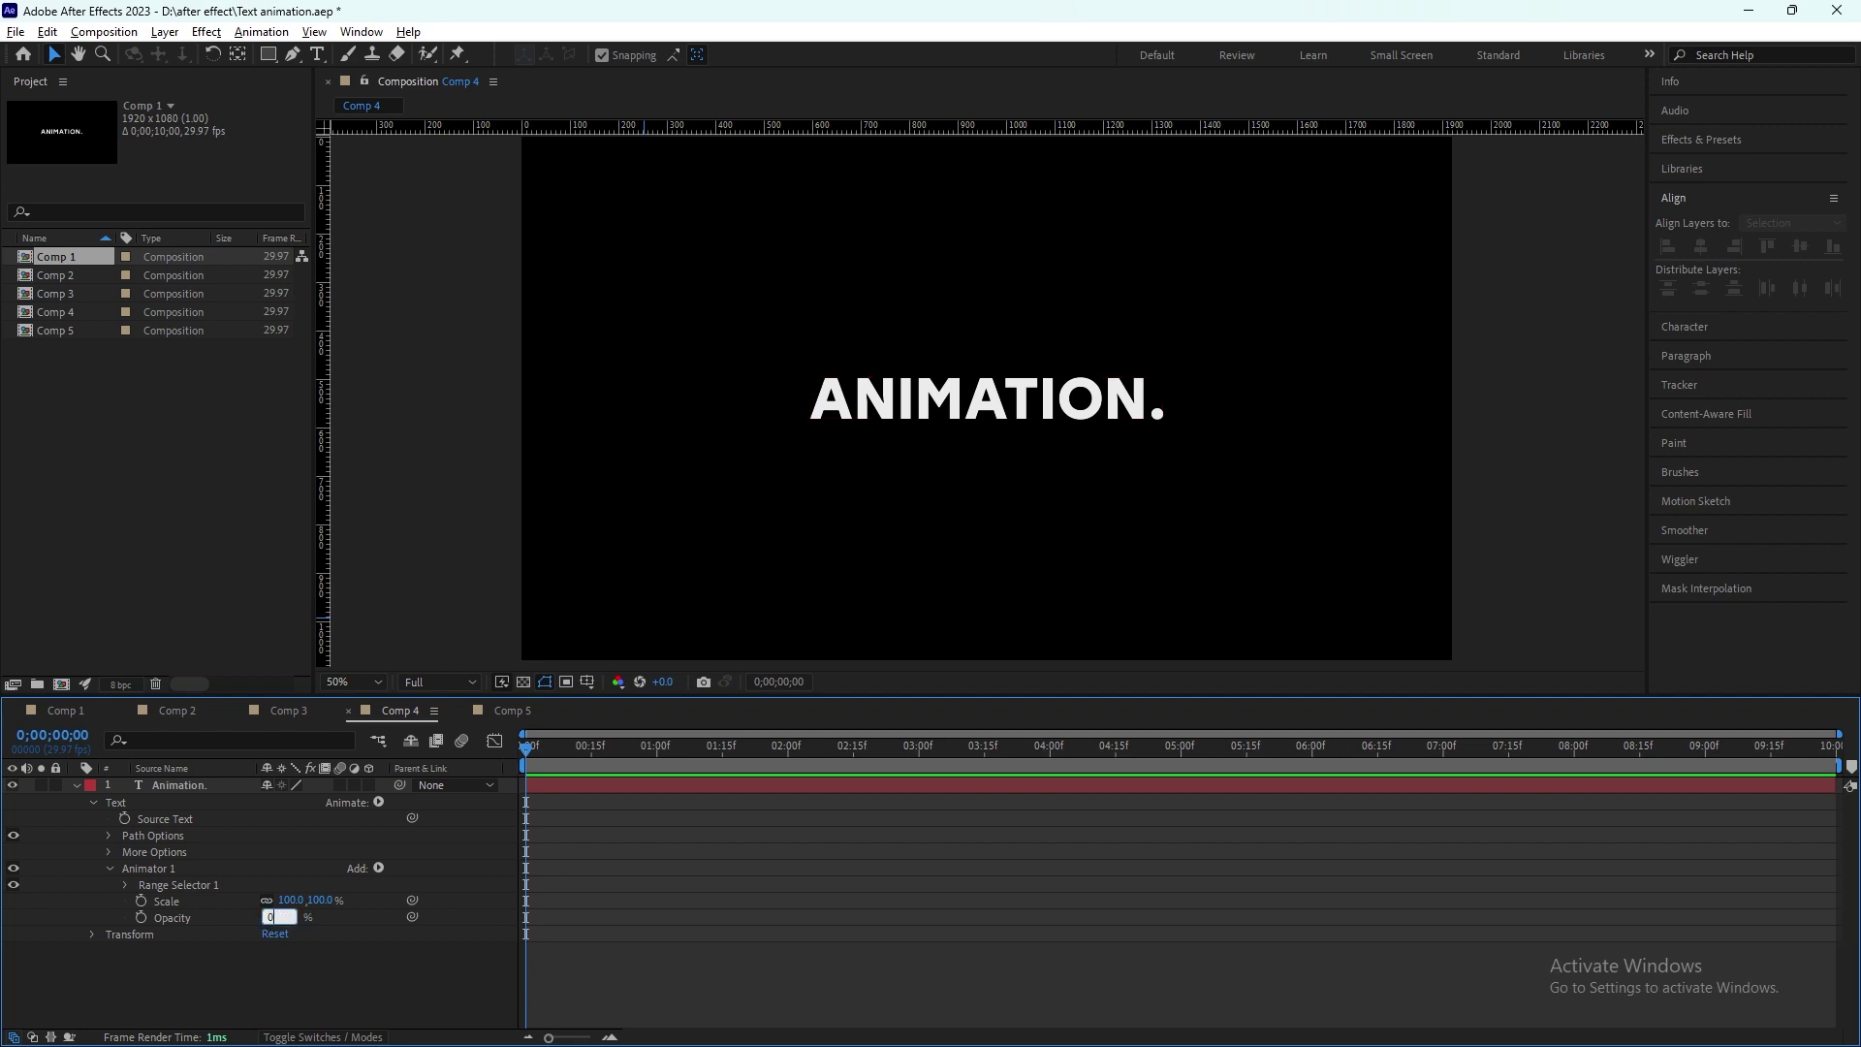
pyautogui.press('Return')
pyautogui.click(299, 900)
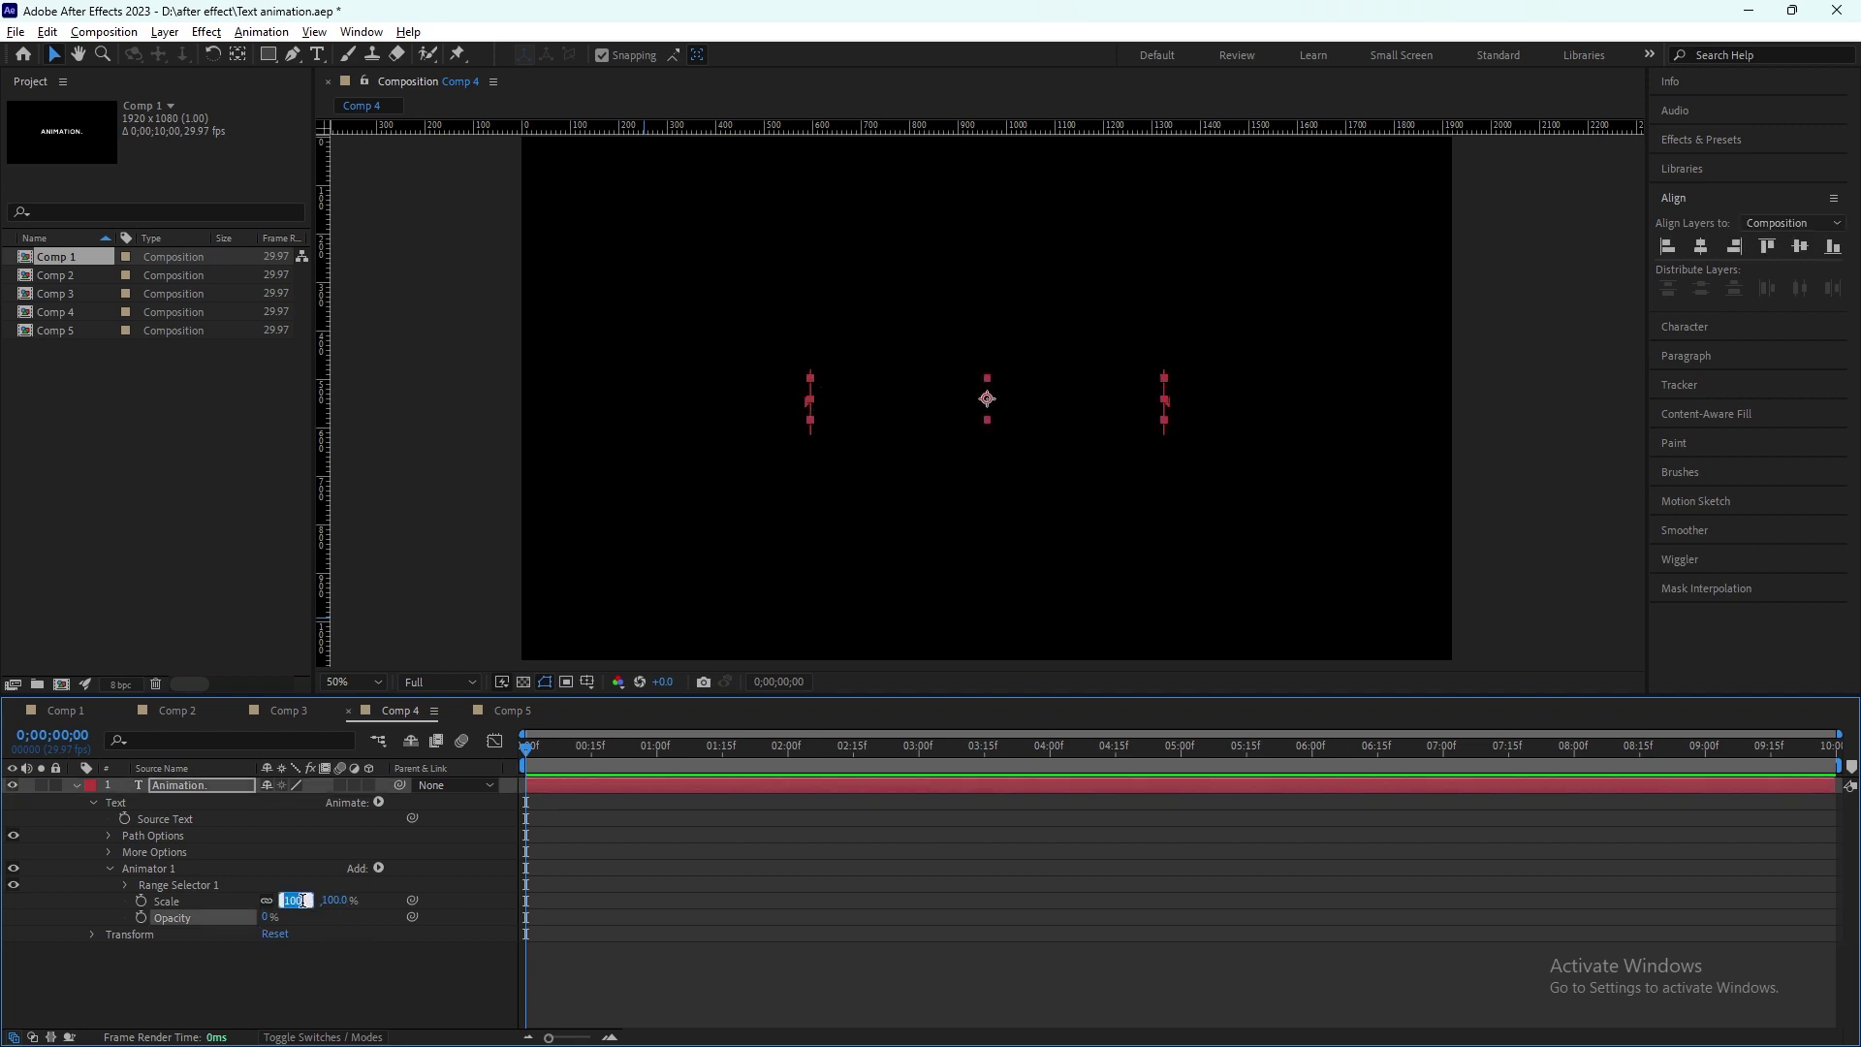
pyautogui.write('0')
pyautogui.press('Return')
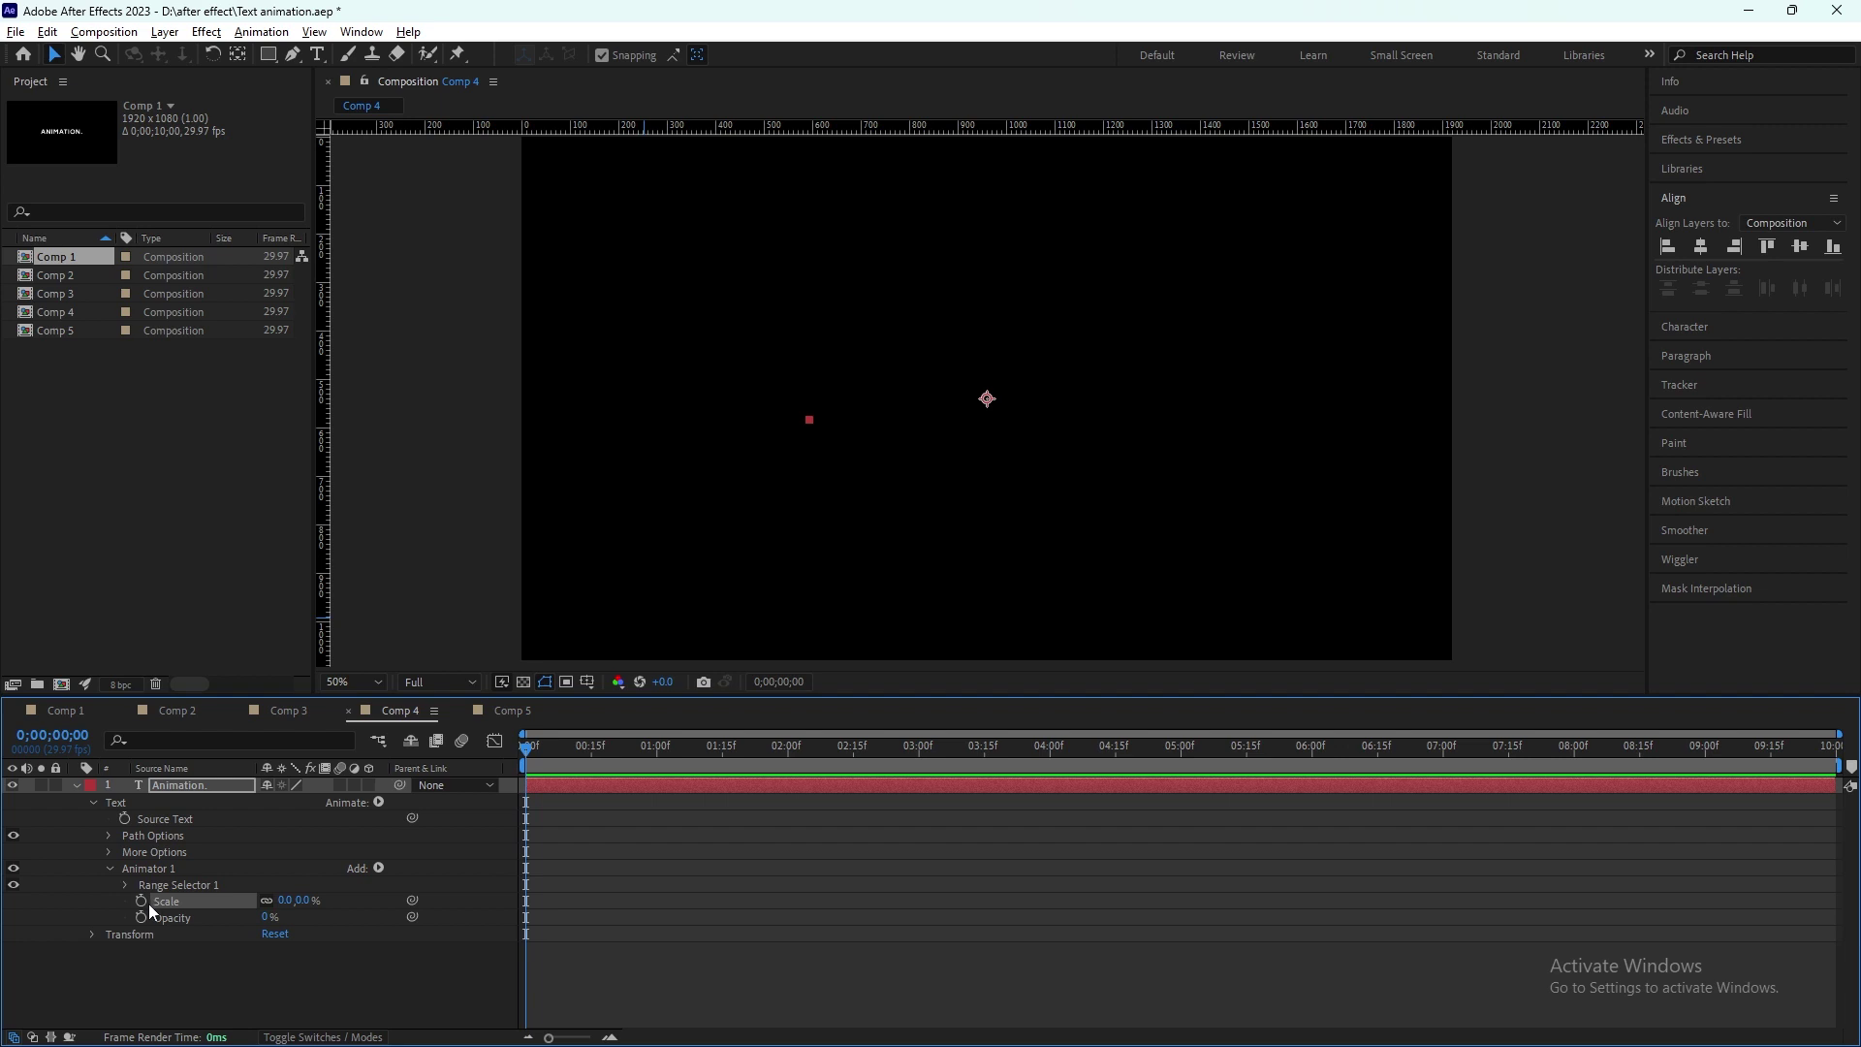
# Step: Keyframe Comp 4's Range Selector 1 Offset at -100% at 0 s and 100% at 1 s
pyautogui.click(124, 884)
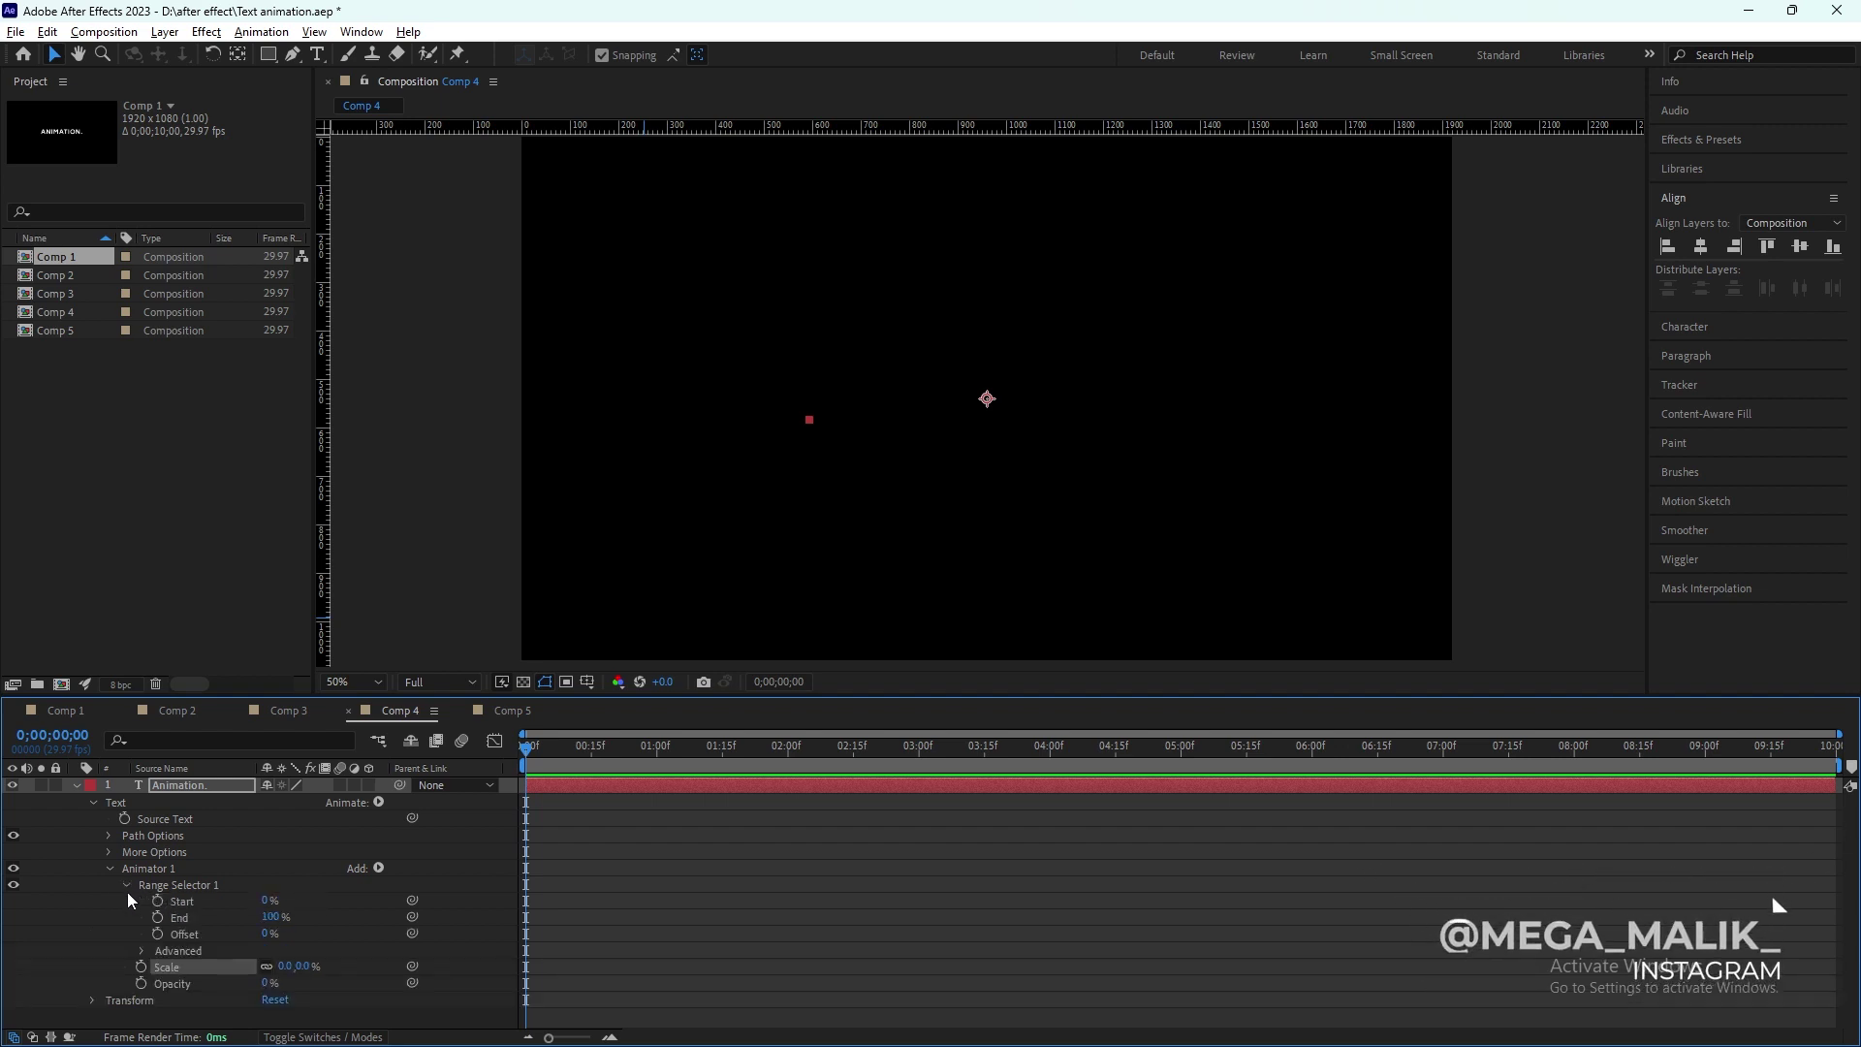
pyautogui.click(157, 933)
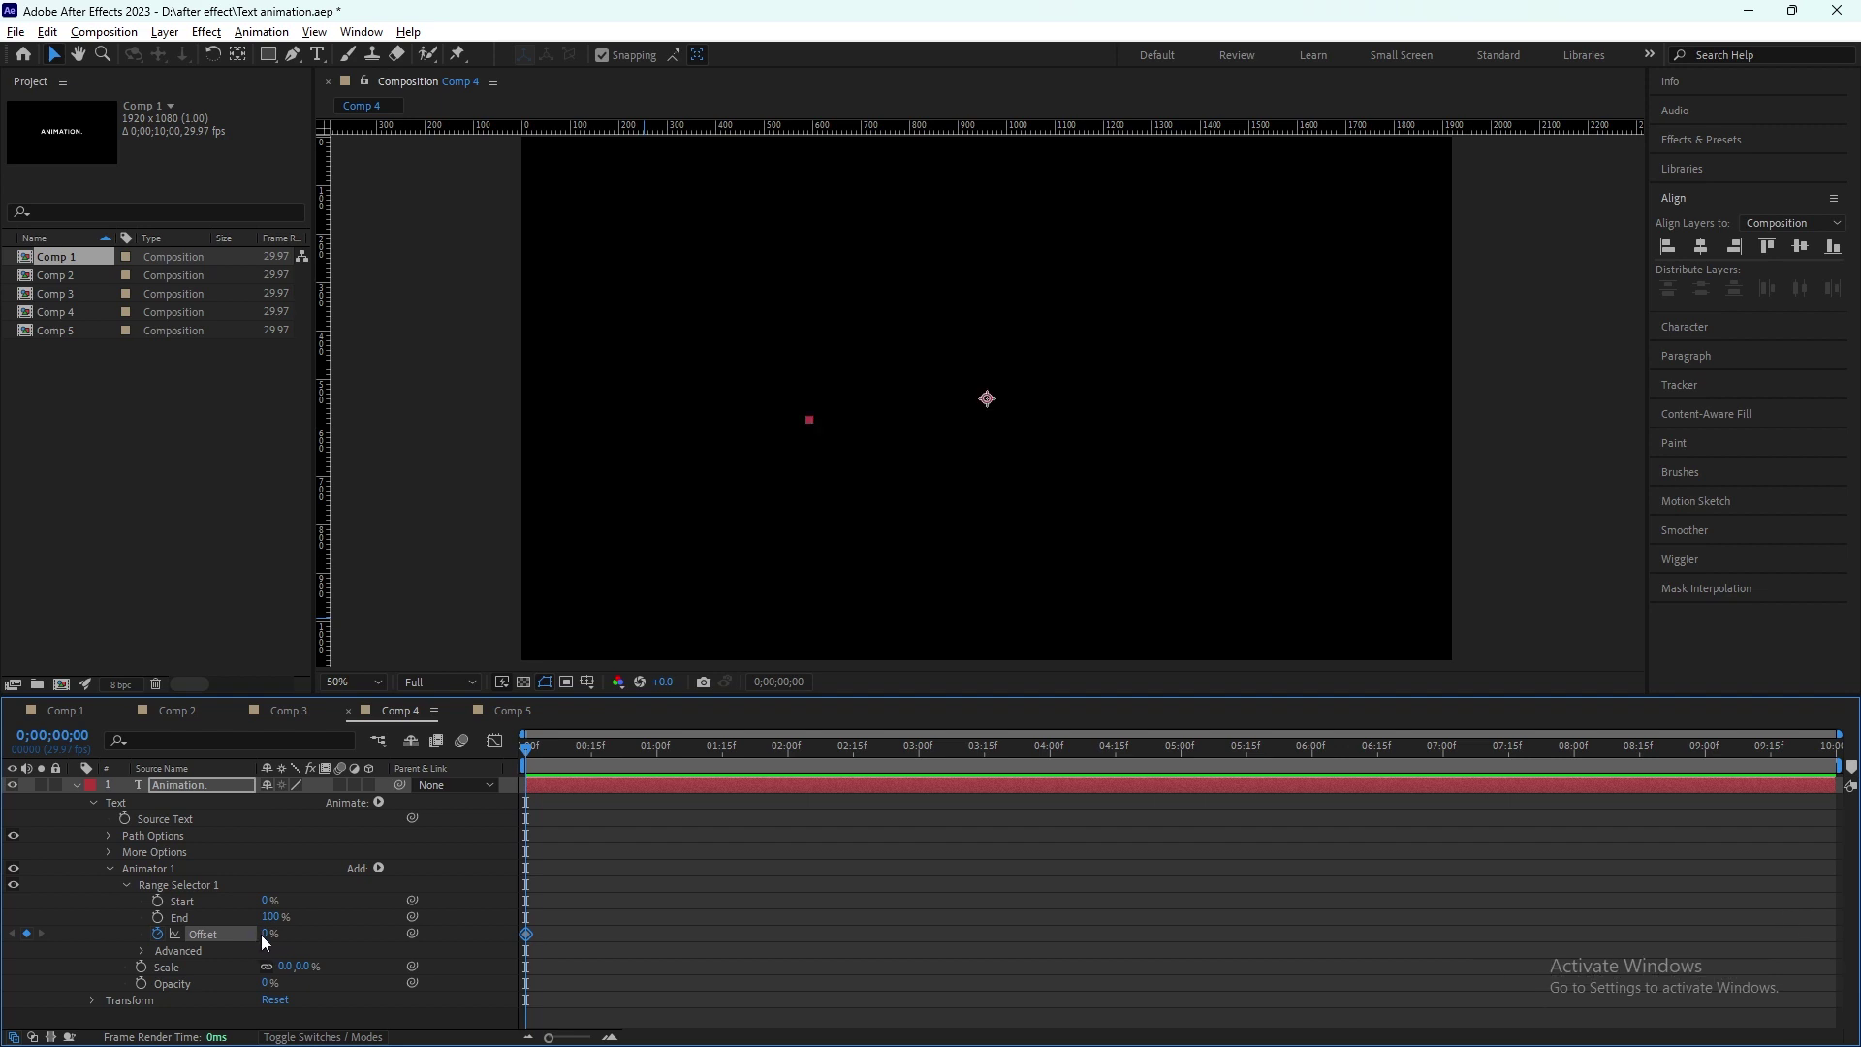
pyautogui.moveTo(262, 933); pyautogui.dragTo(85, 941)
pyautogui.moveTo(528, 746); pyautogui.dragTo(657, 742)
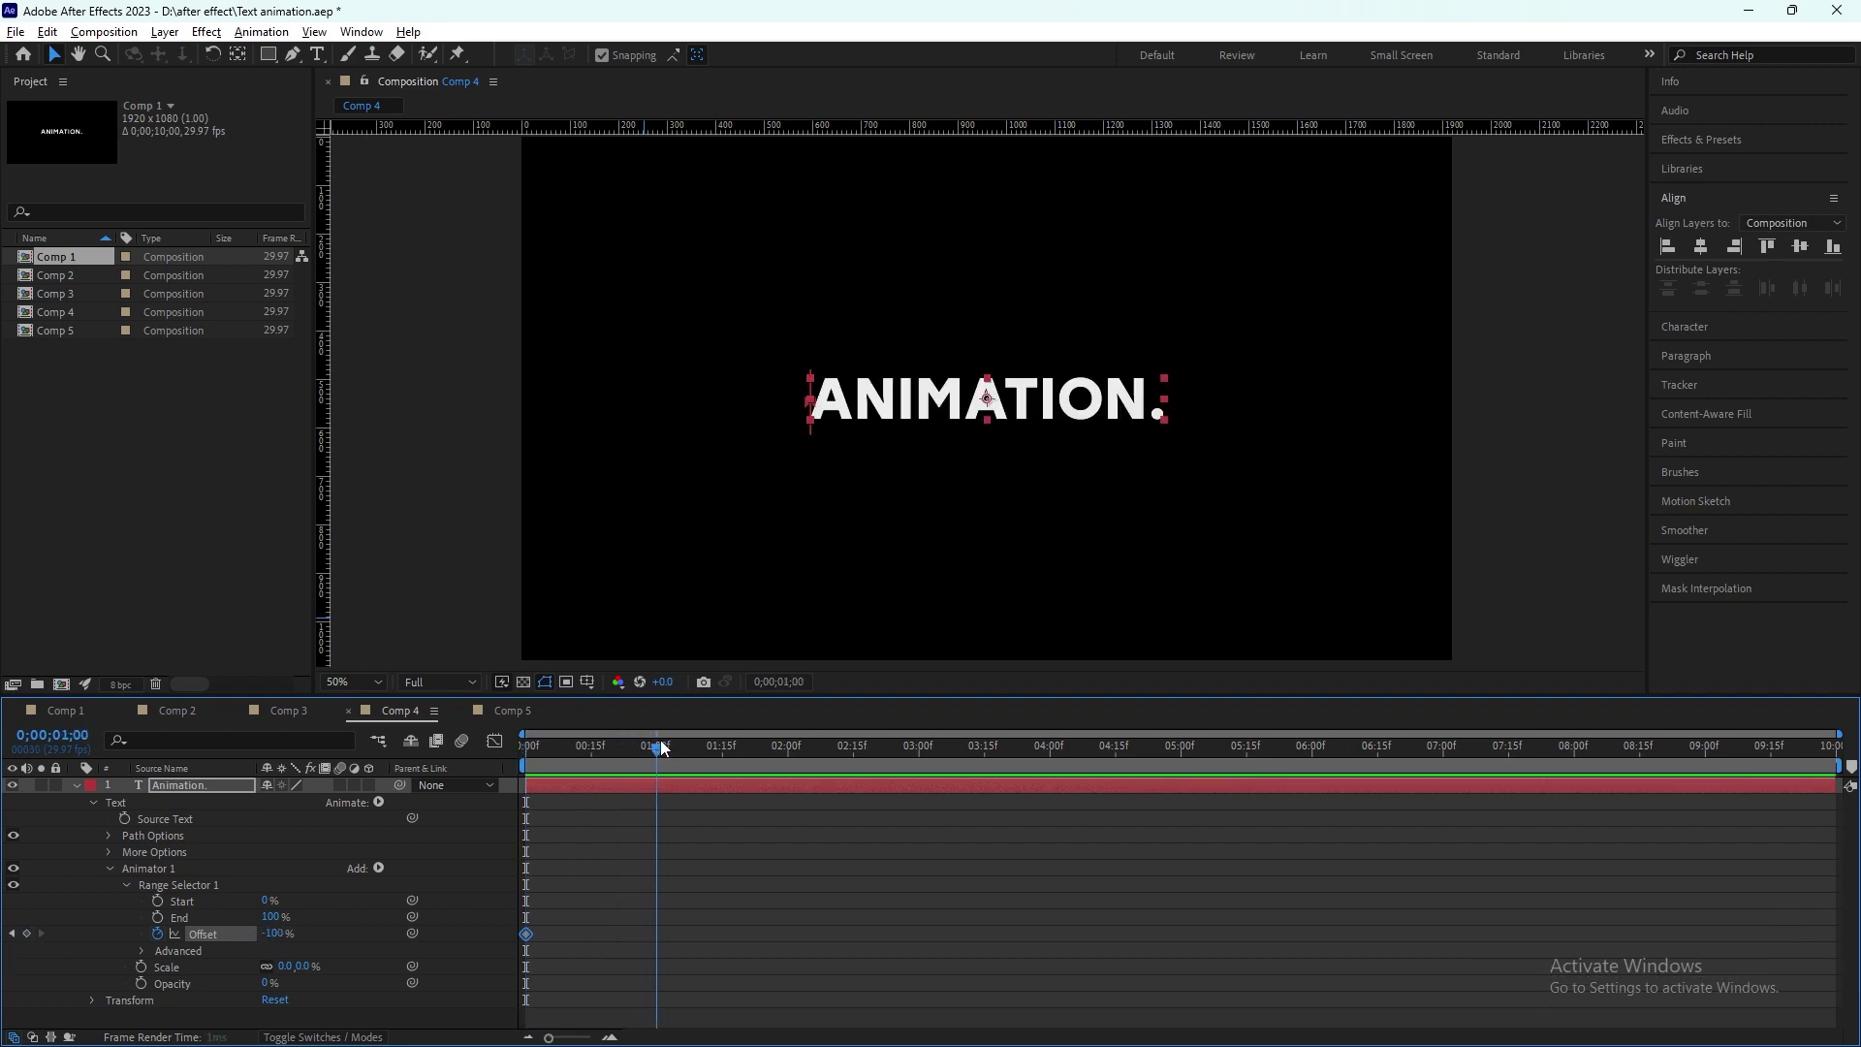
pyautogui.moveTo(288, 938); pyautogui.dragTo(484, 938)
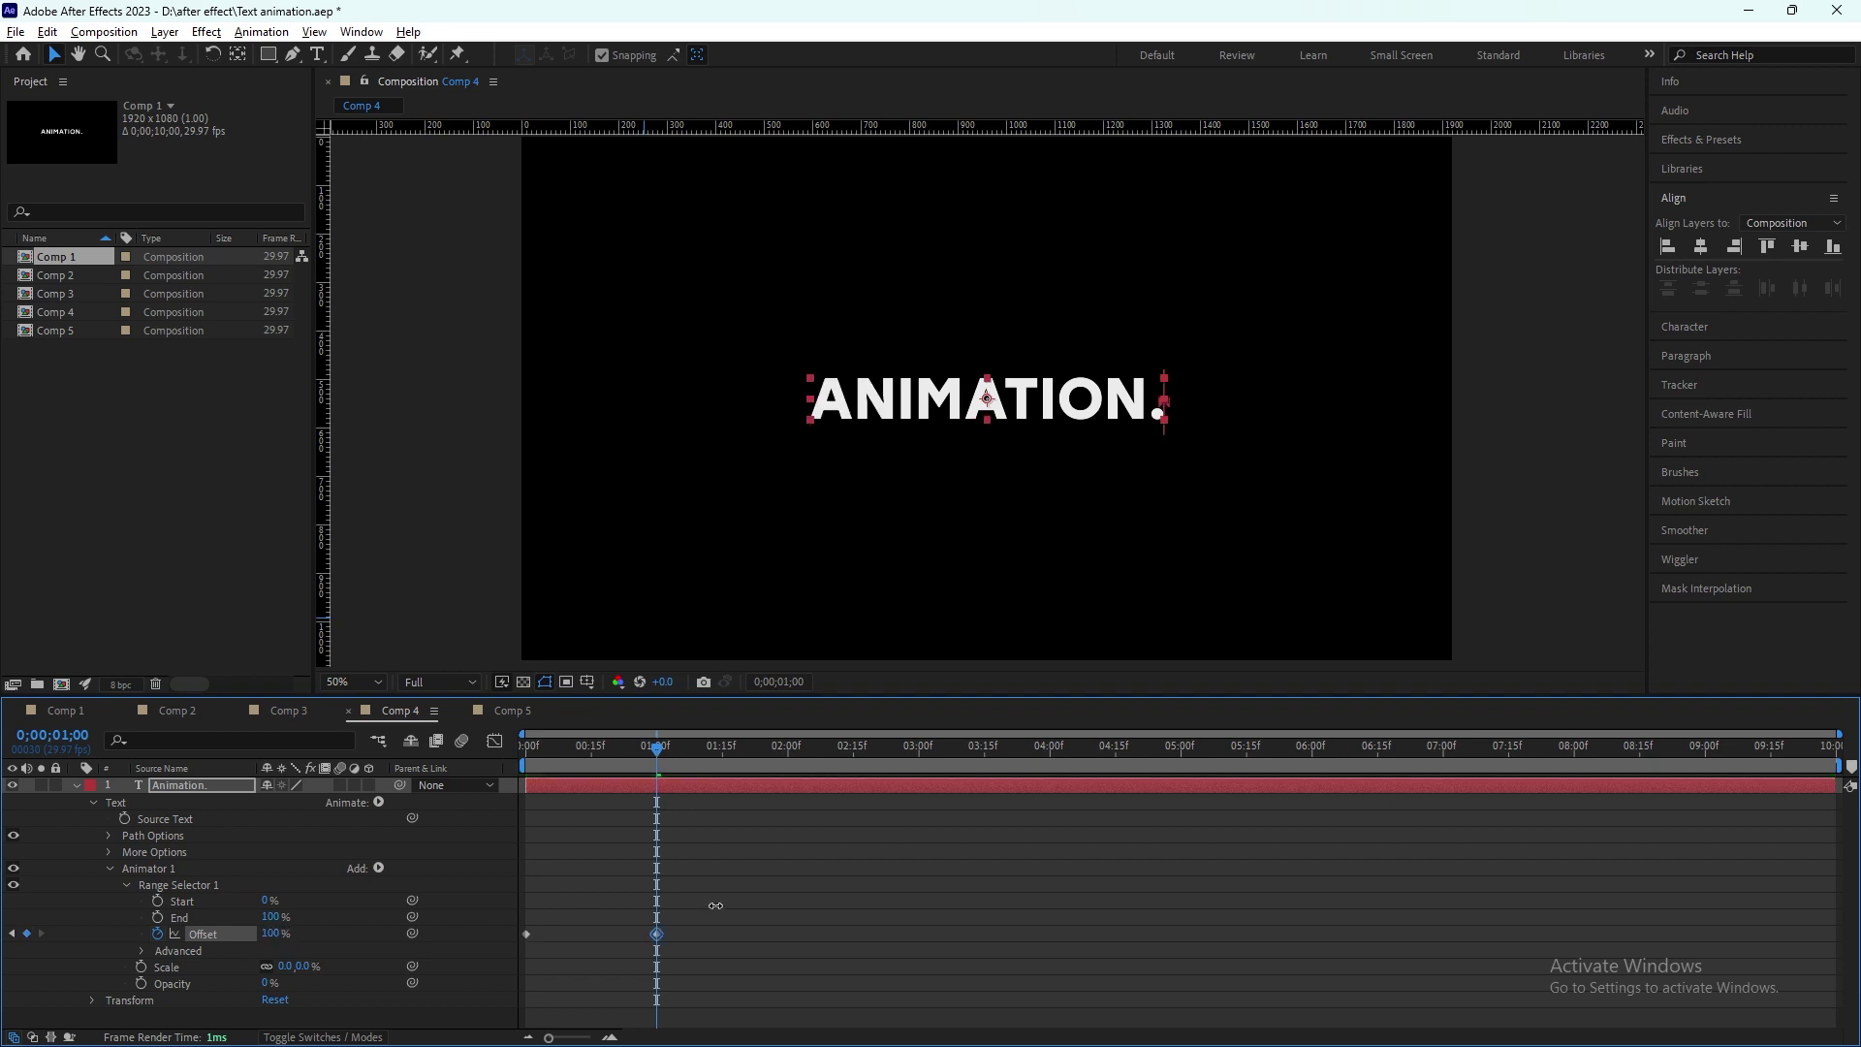
# Step: Set Comp 4's range selector Advanced Shape to Ramp Up
pyautogui.click(142, 952)
pyautogui.click(301, 953)
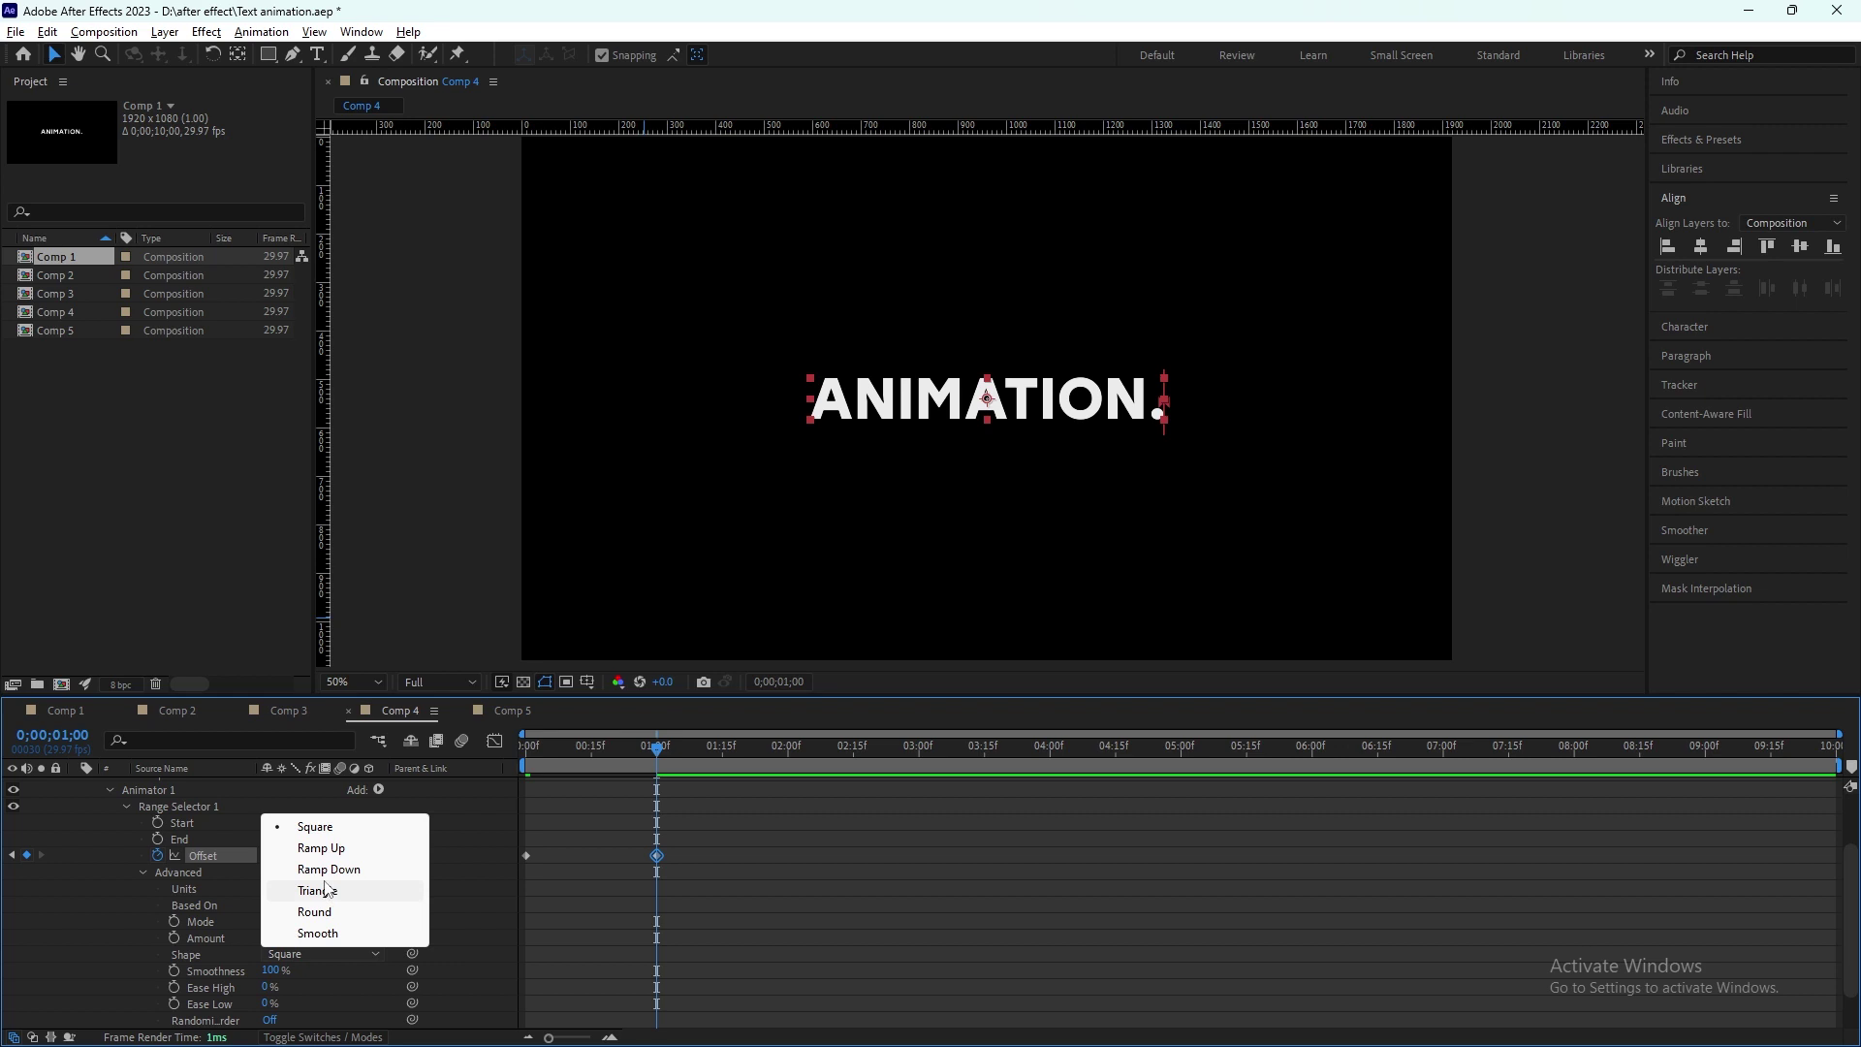
pyautogui.click(320, 849)
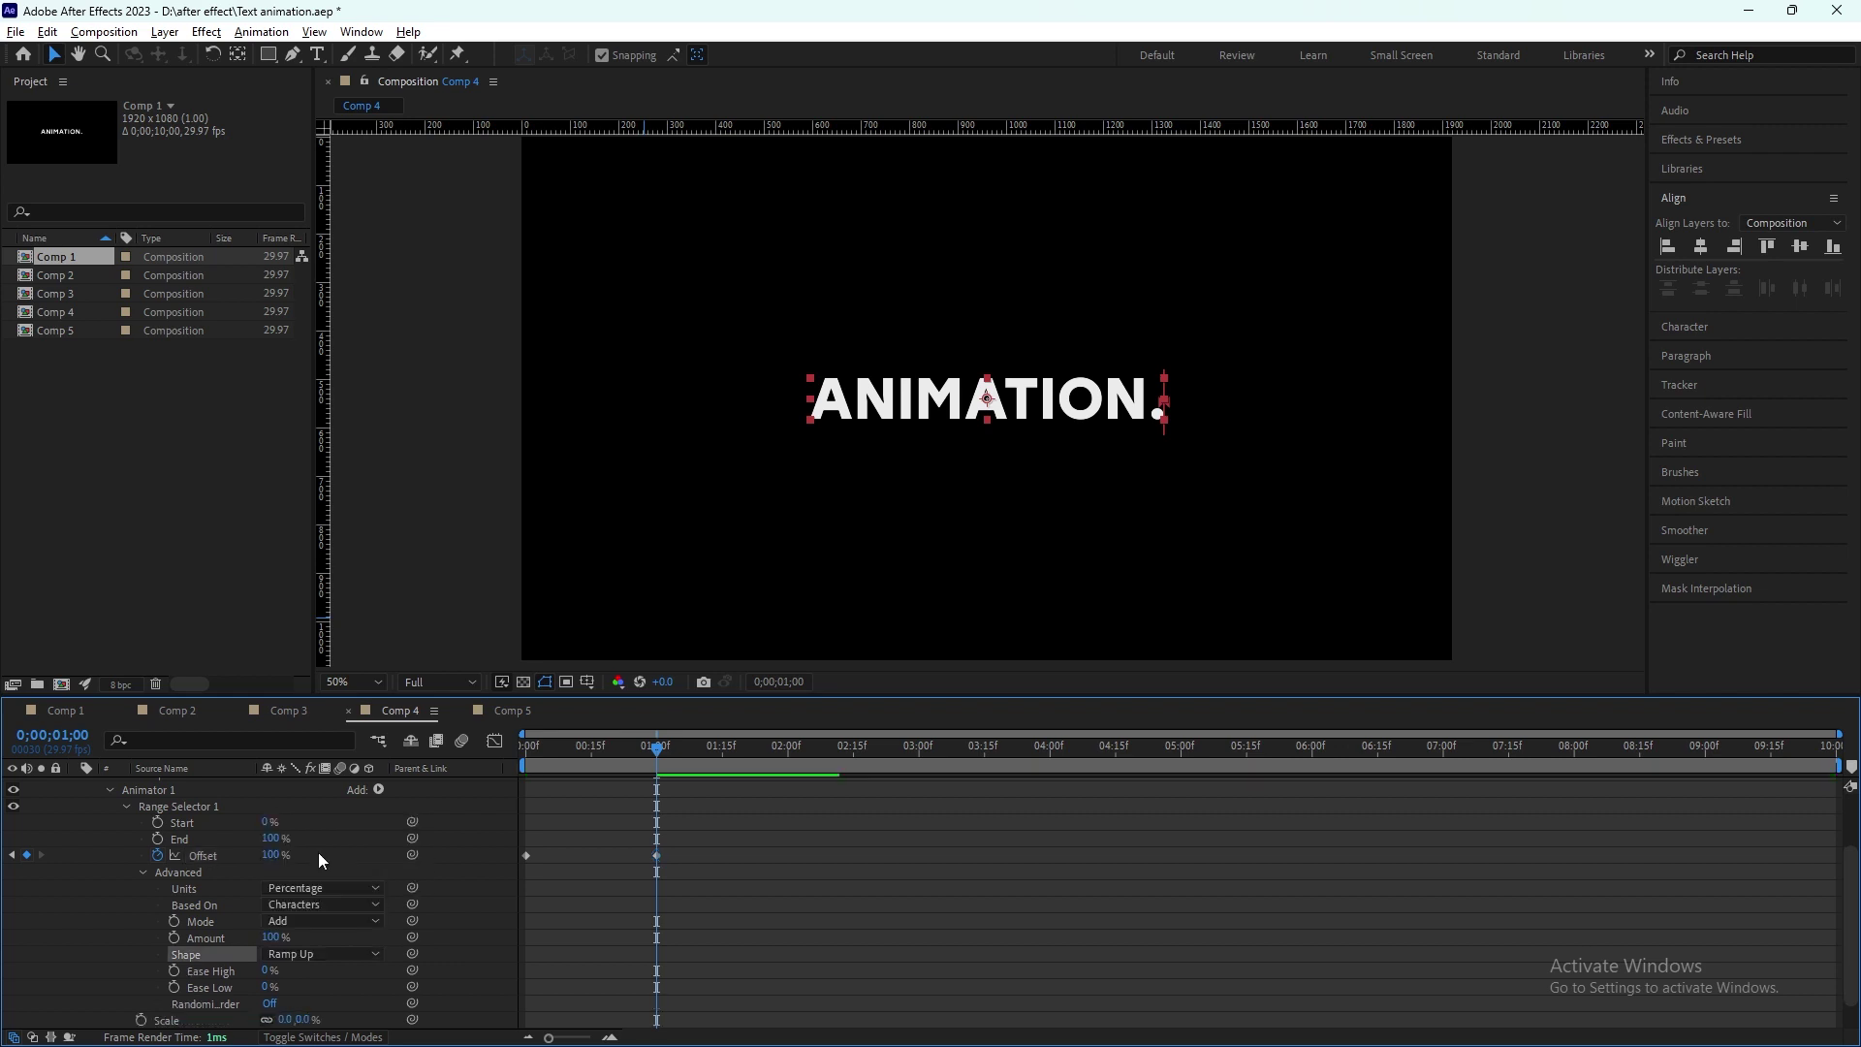
pyautogui.click(270, 977)
# Step: Set Ease High to 25% and Ease Low to 100%, preview, then bring up Comp 1
pyautogui.click(269, 970)
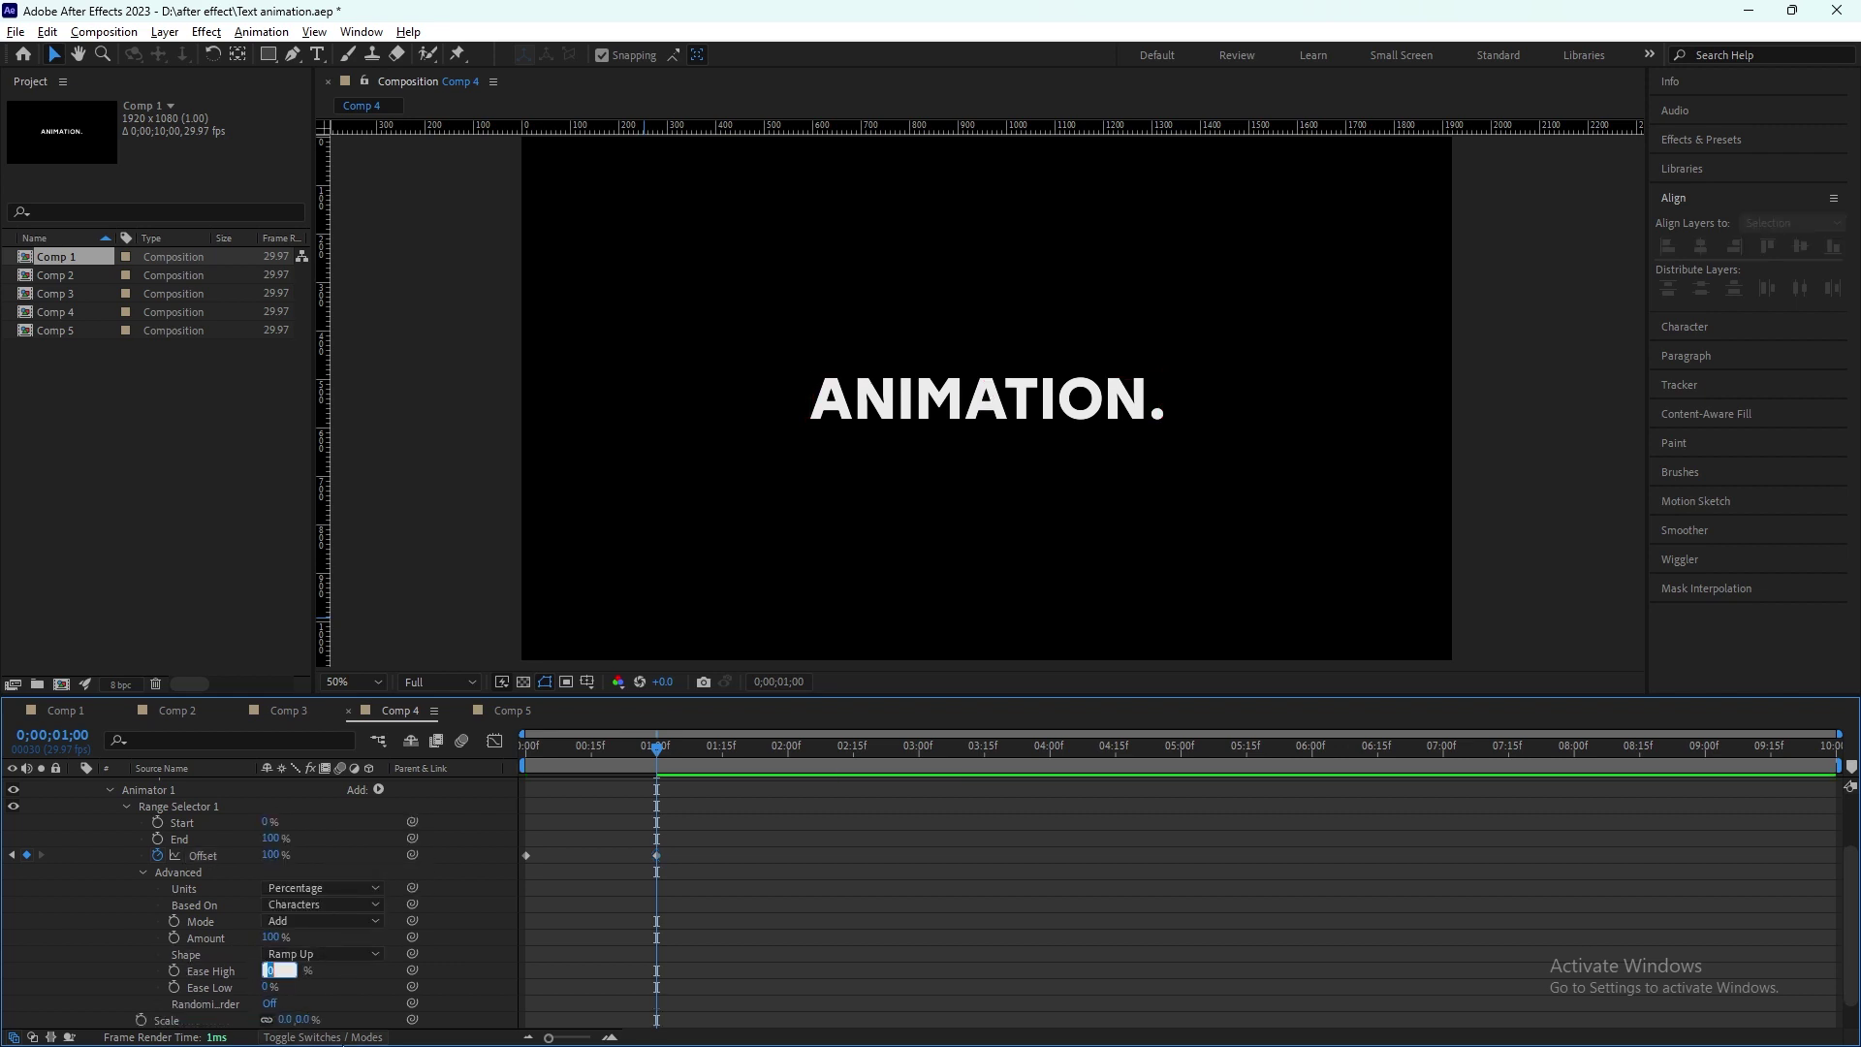
pyautogui.write('25')
pyautogui.press('Tab')
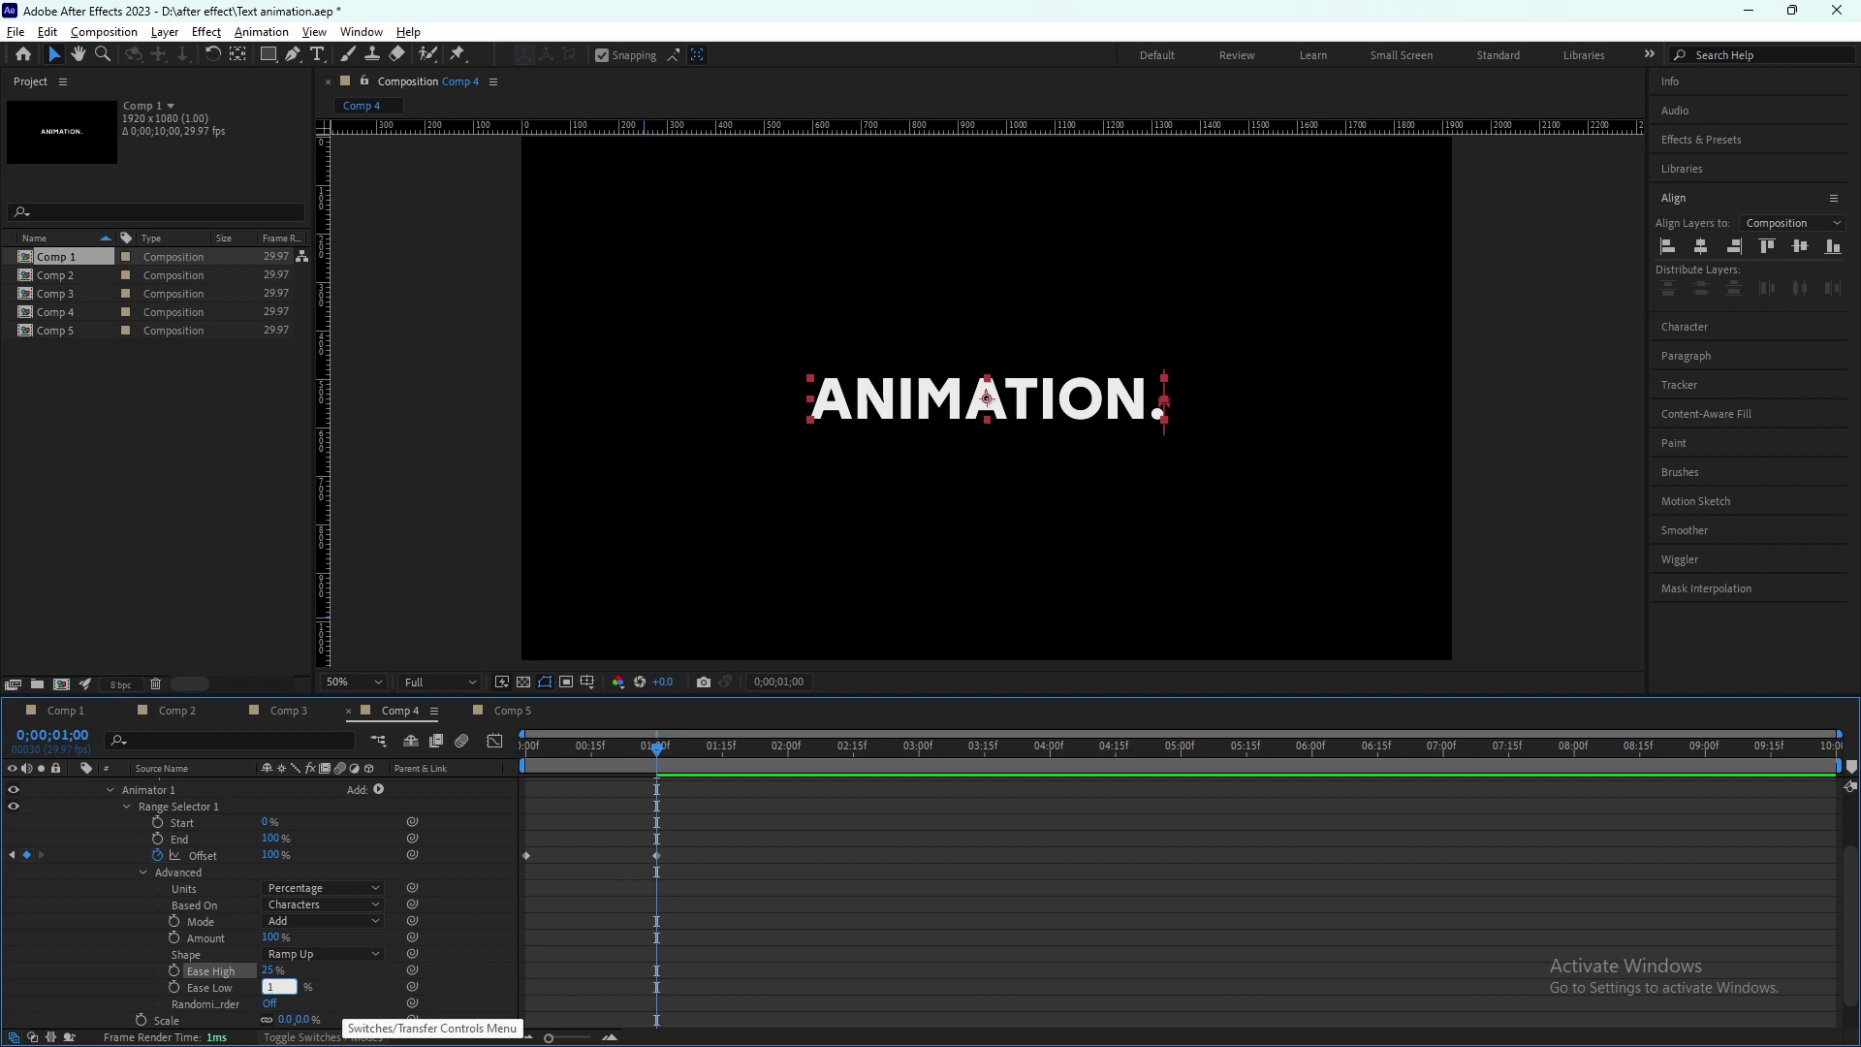
pyautogui.press('Return')
pyautogui.press('Home')
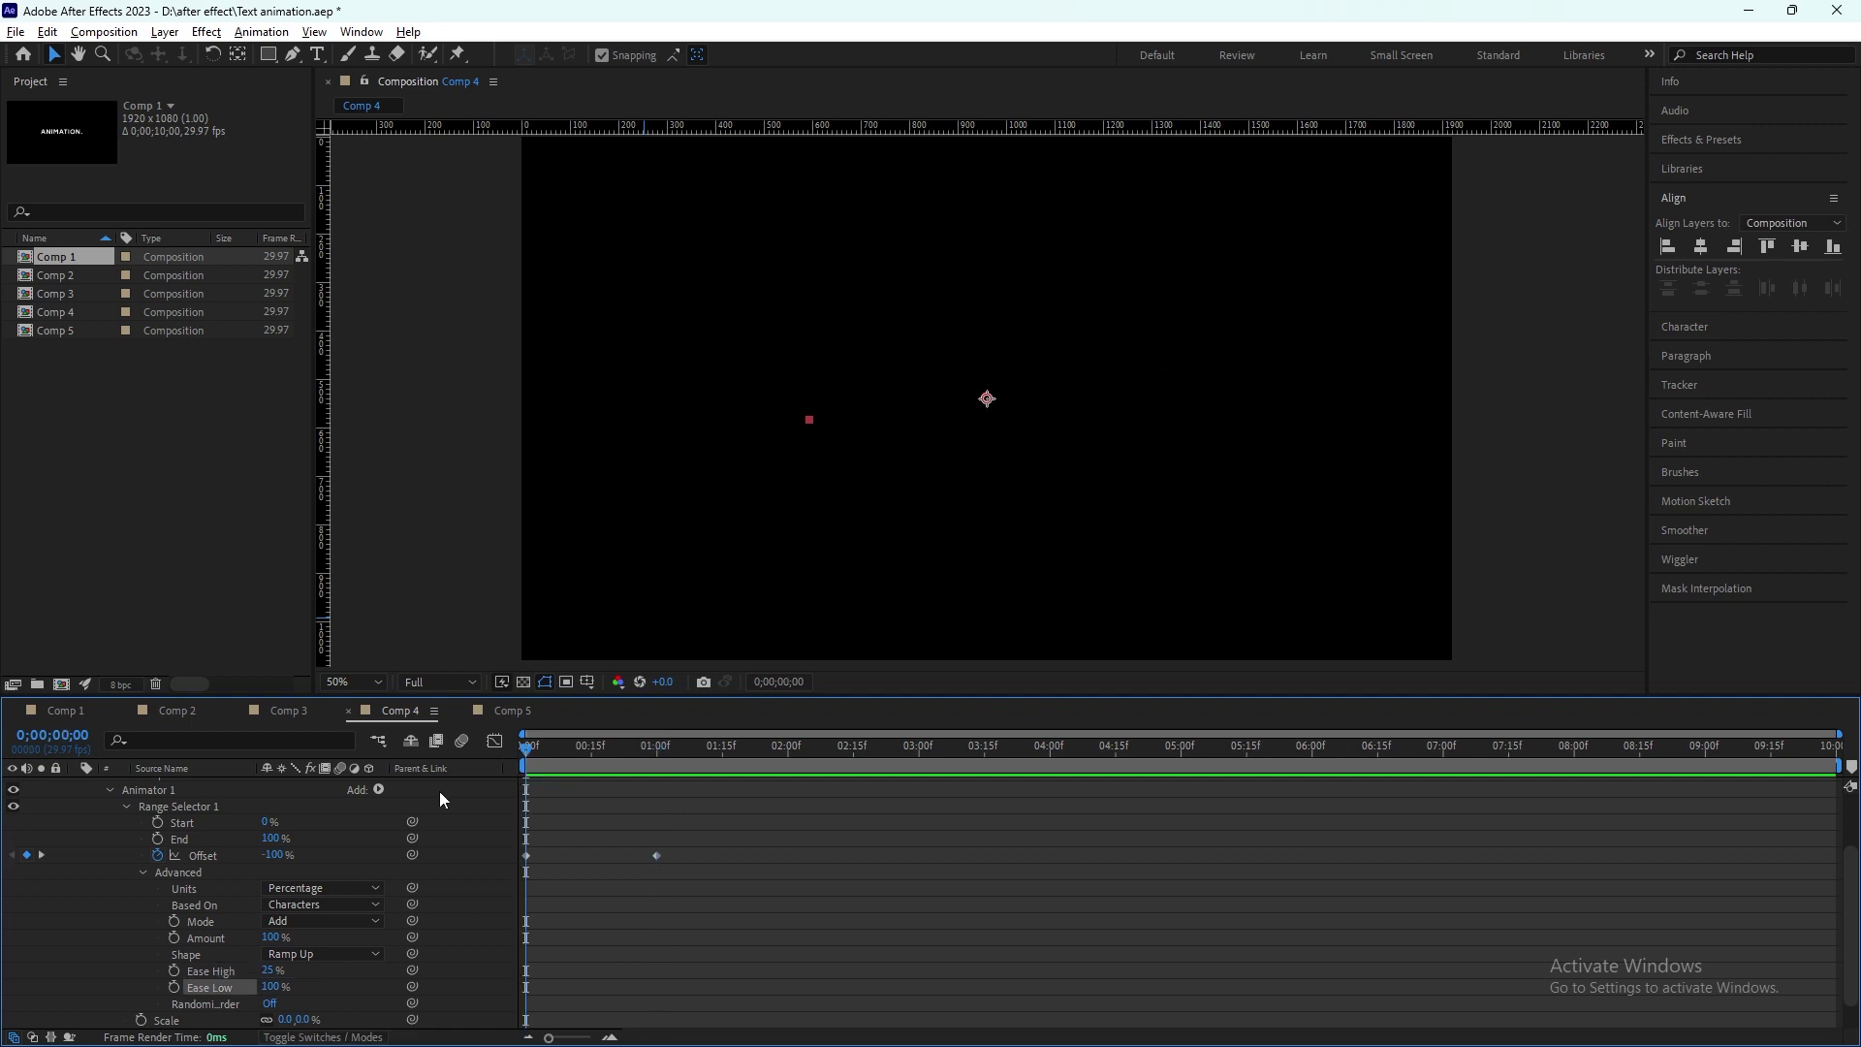
pyautogui.press('space')
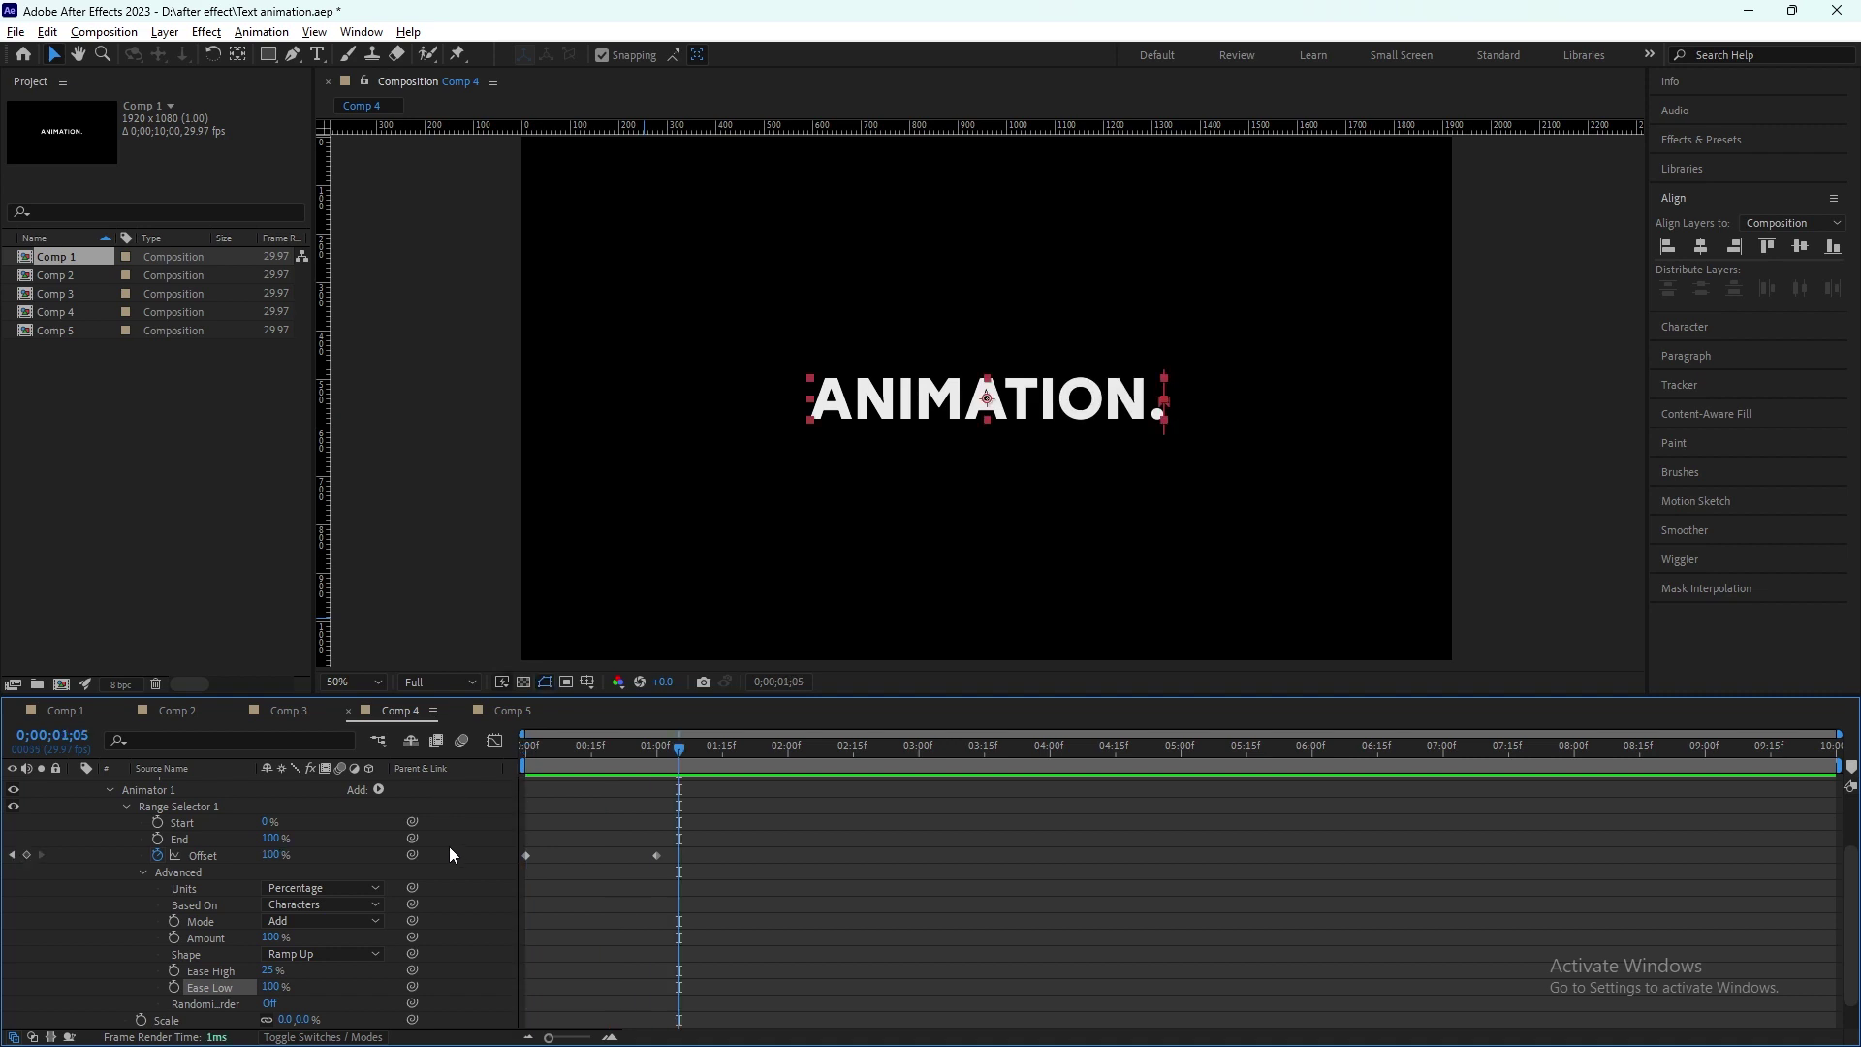
pyautogui.click(104, 715)
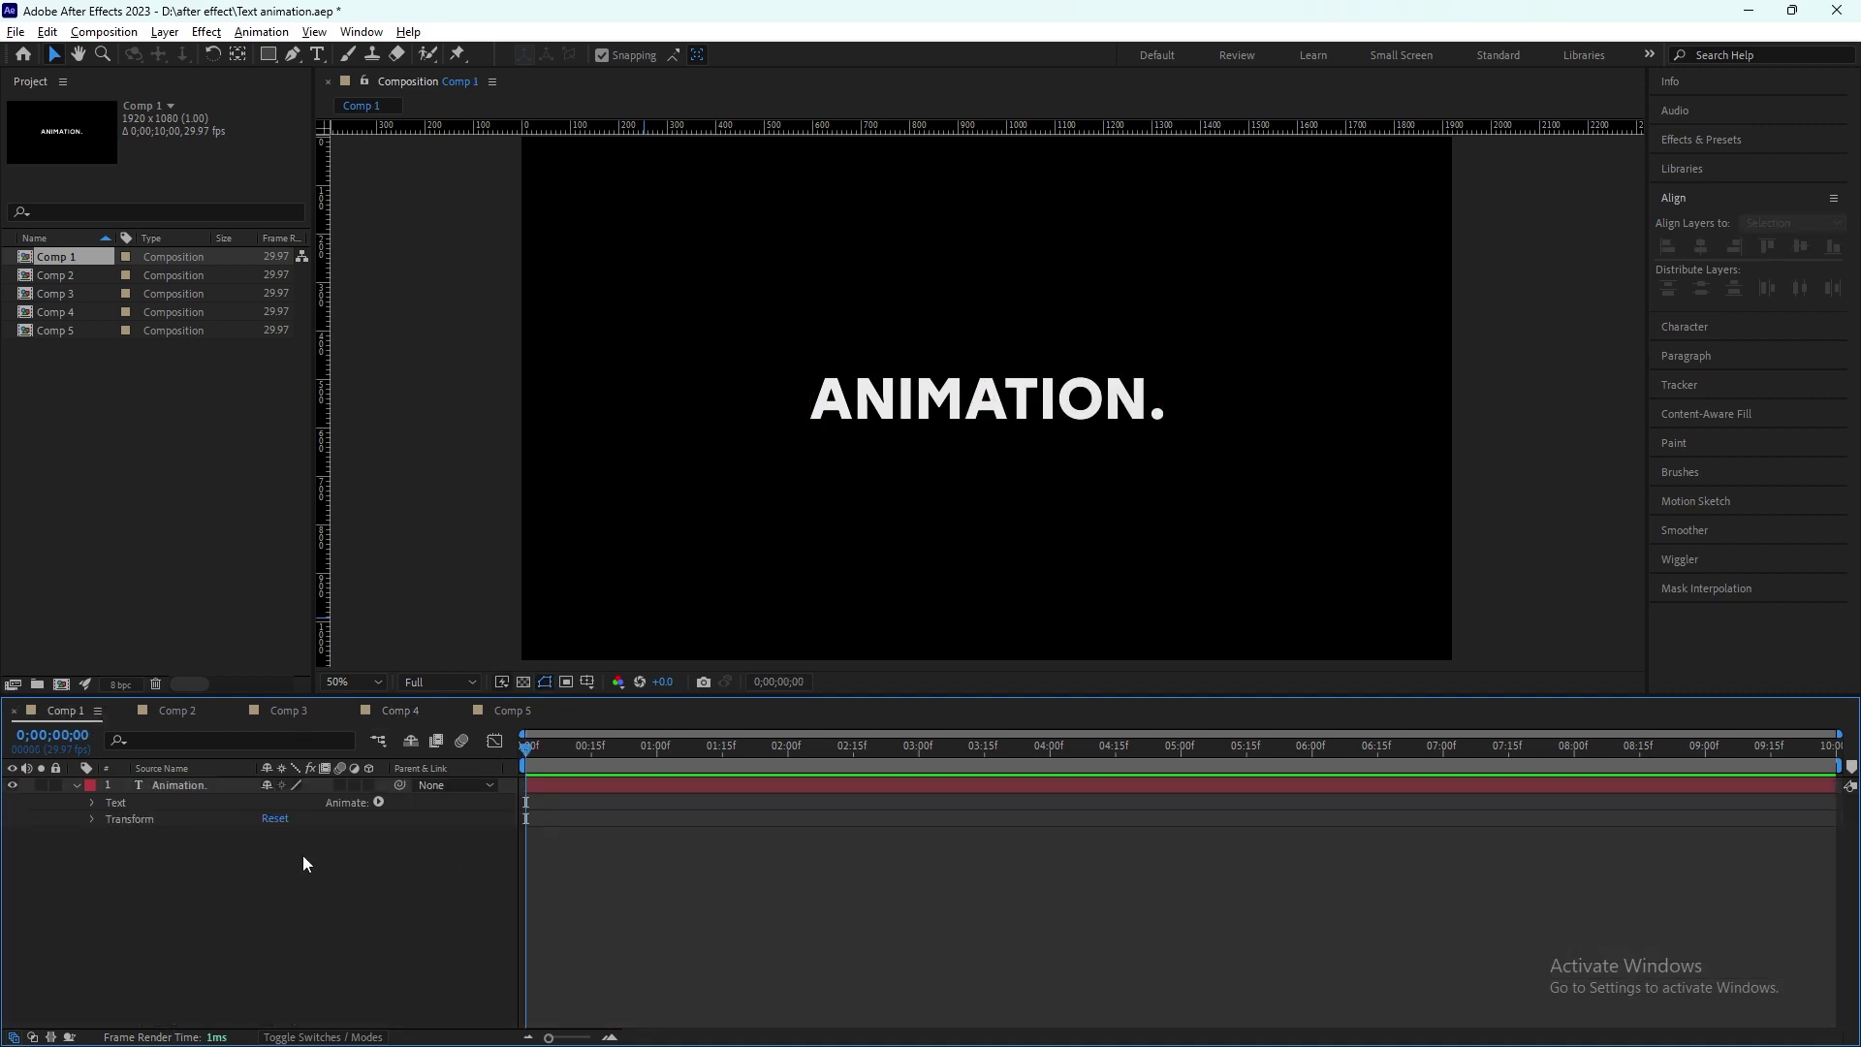
# Step: Add a Tracking animator to Comp 1's text and add Opacity to Animator 1
pyautogui.click(378, 802)
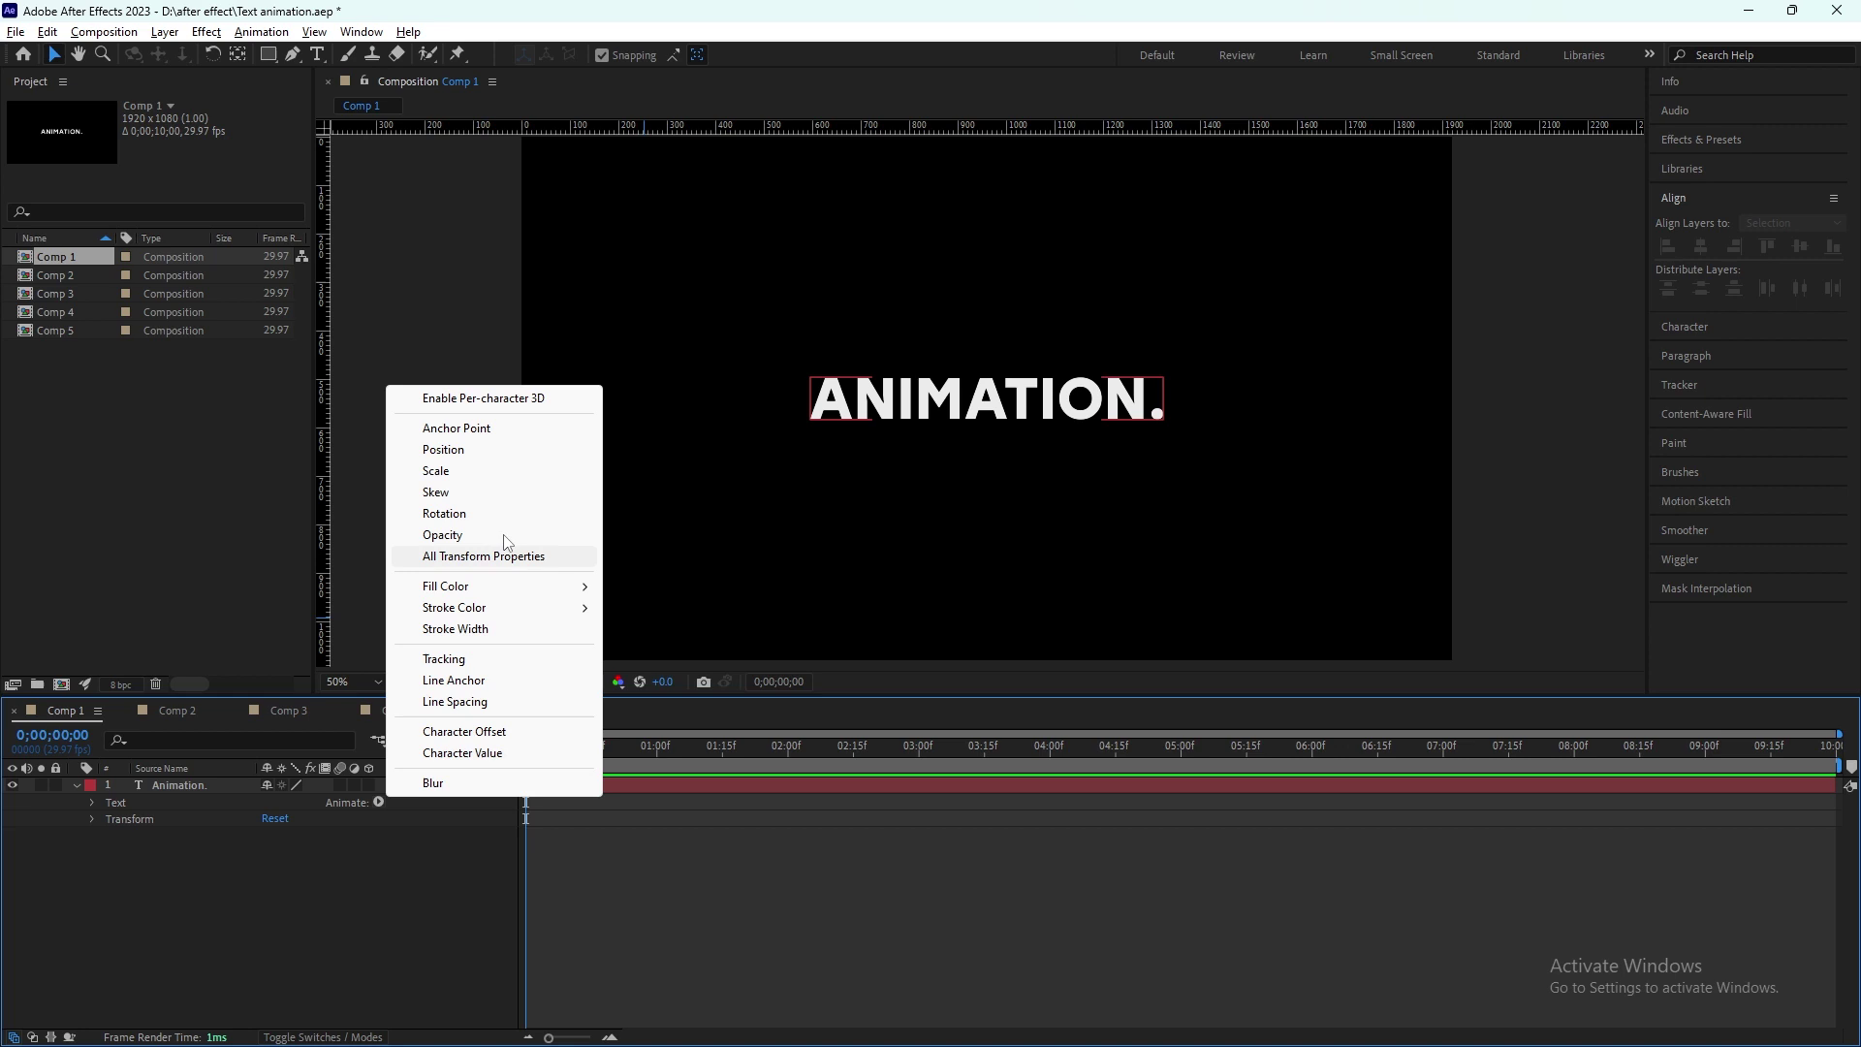
pyautogui.click(453, 660)
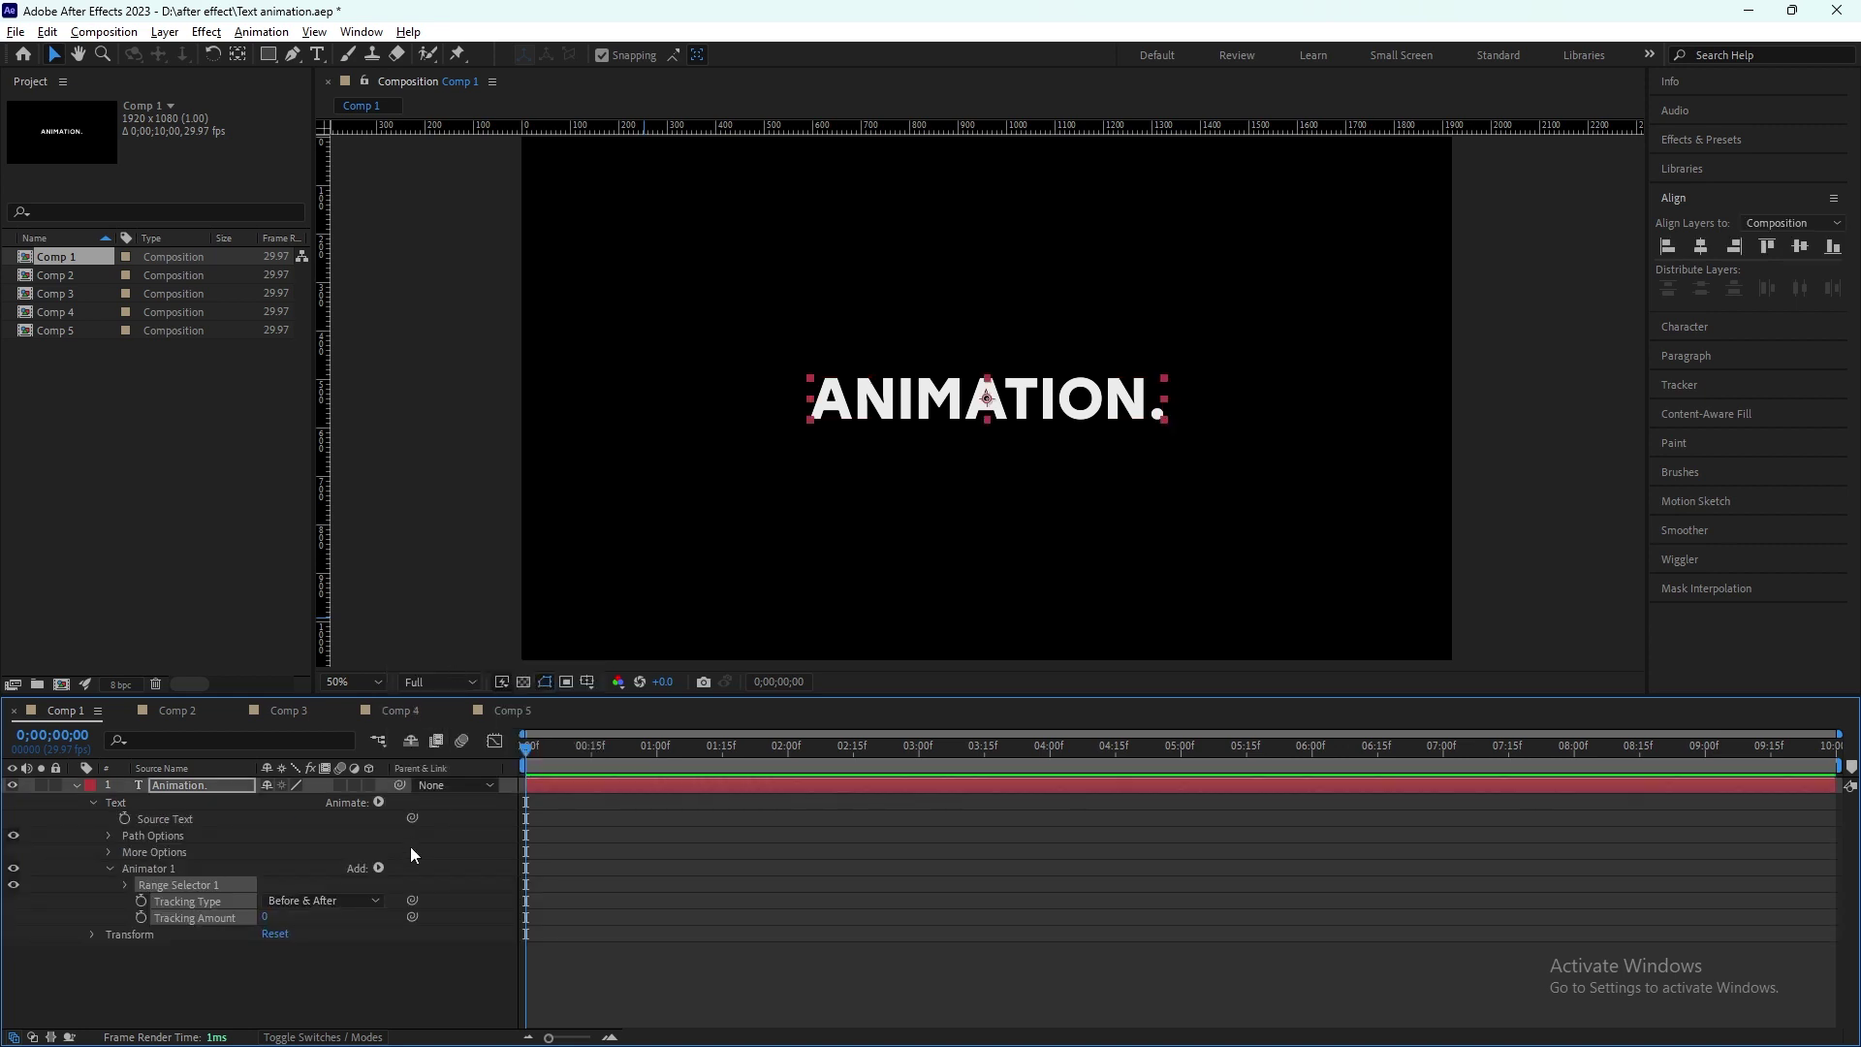
pyautogui.click(379, 868)
pyautogui.moveTo(431, 875)
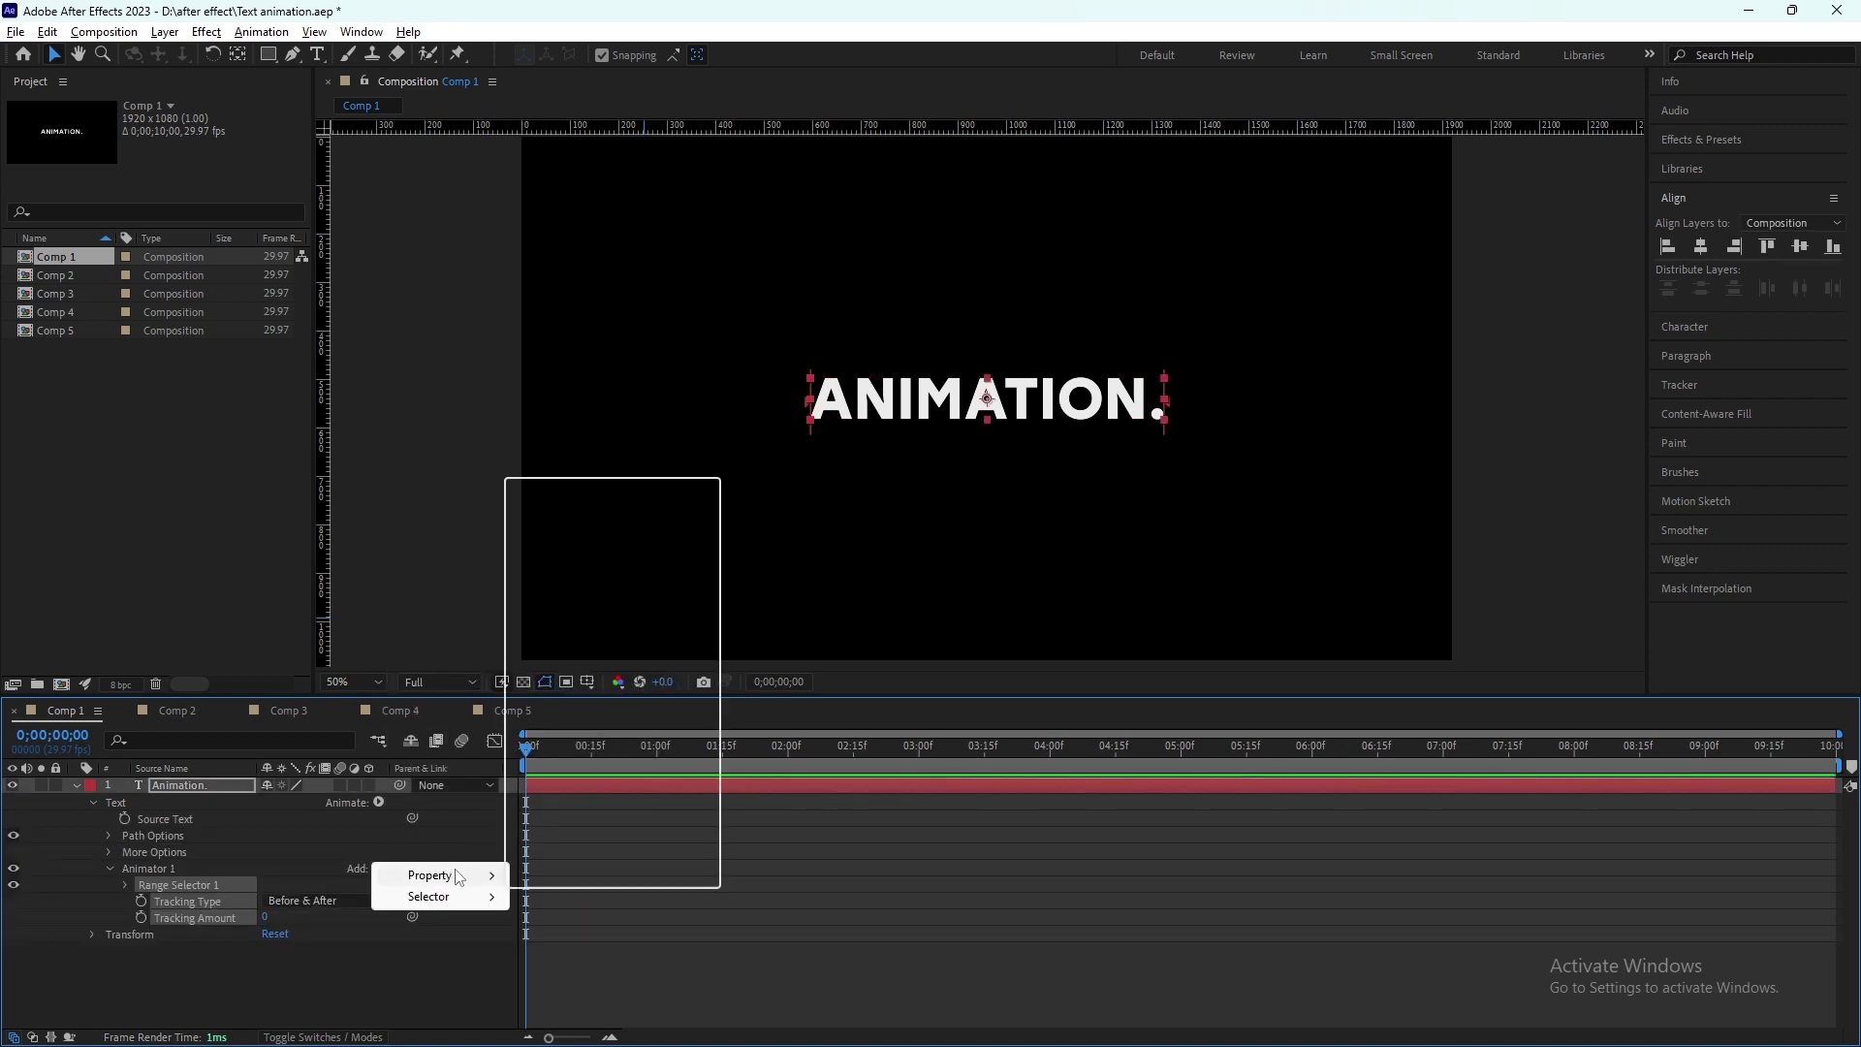
pyautogui.click(566, 626)
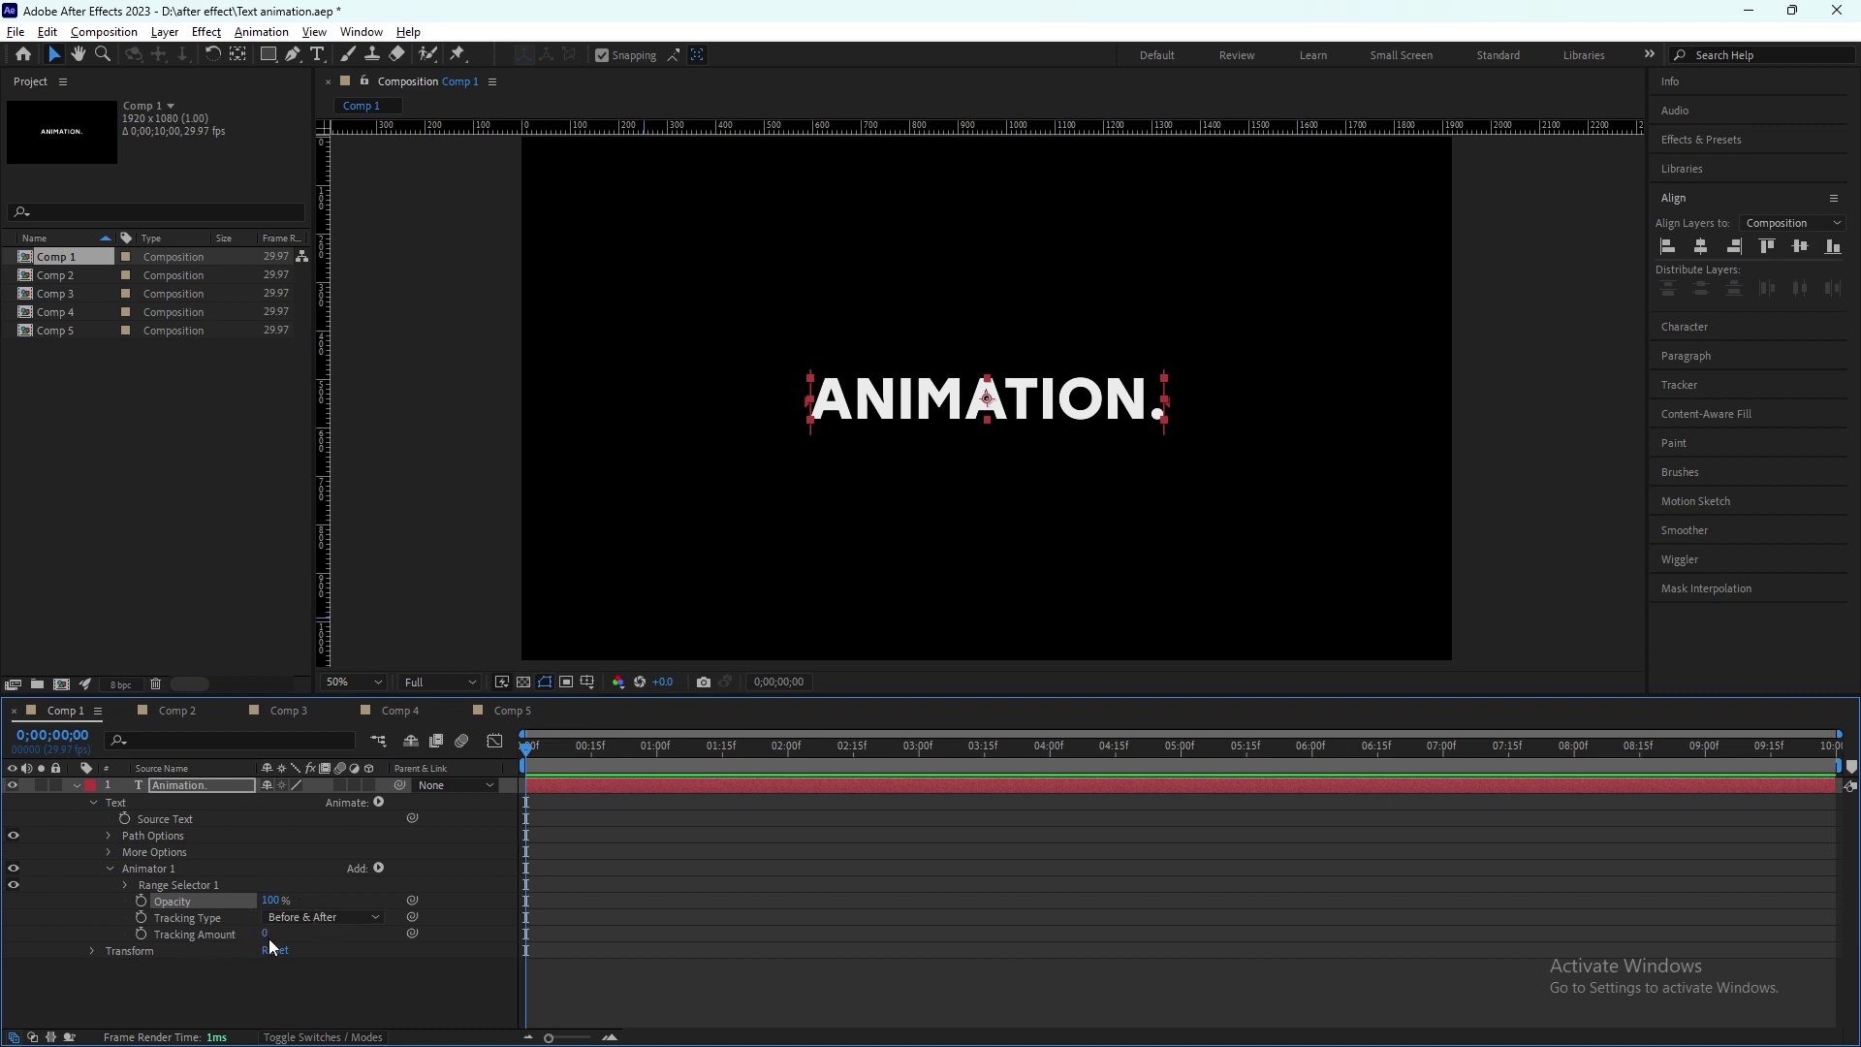
# Step: Set Tracking Amount to -71 and Opacity to 0%, then expand Range Selector 1
pyautogui.moveTo(265, 933); pyautogui.dragTo(180, 911)
pyautogui.click(272, 900)
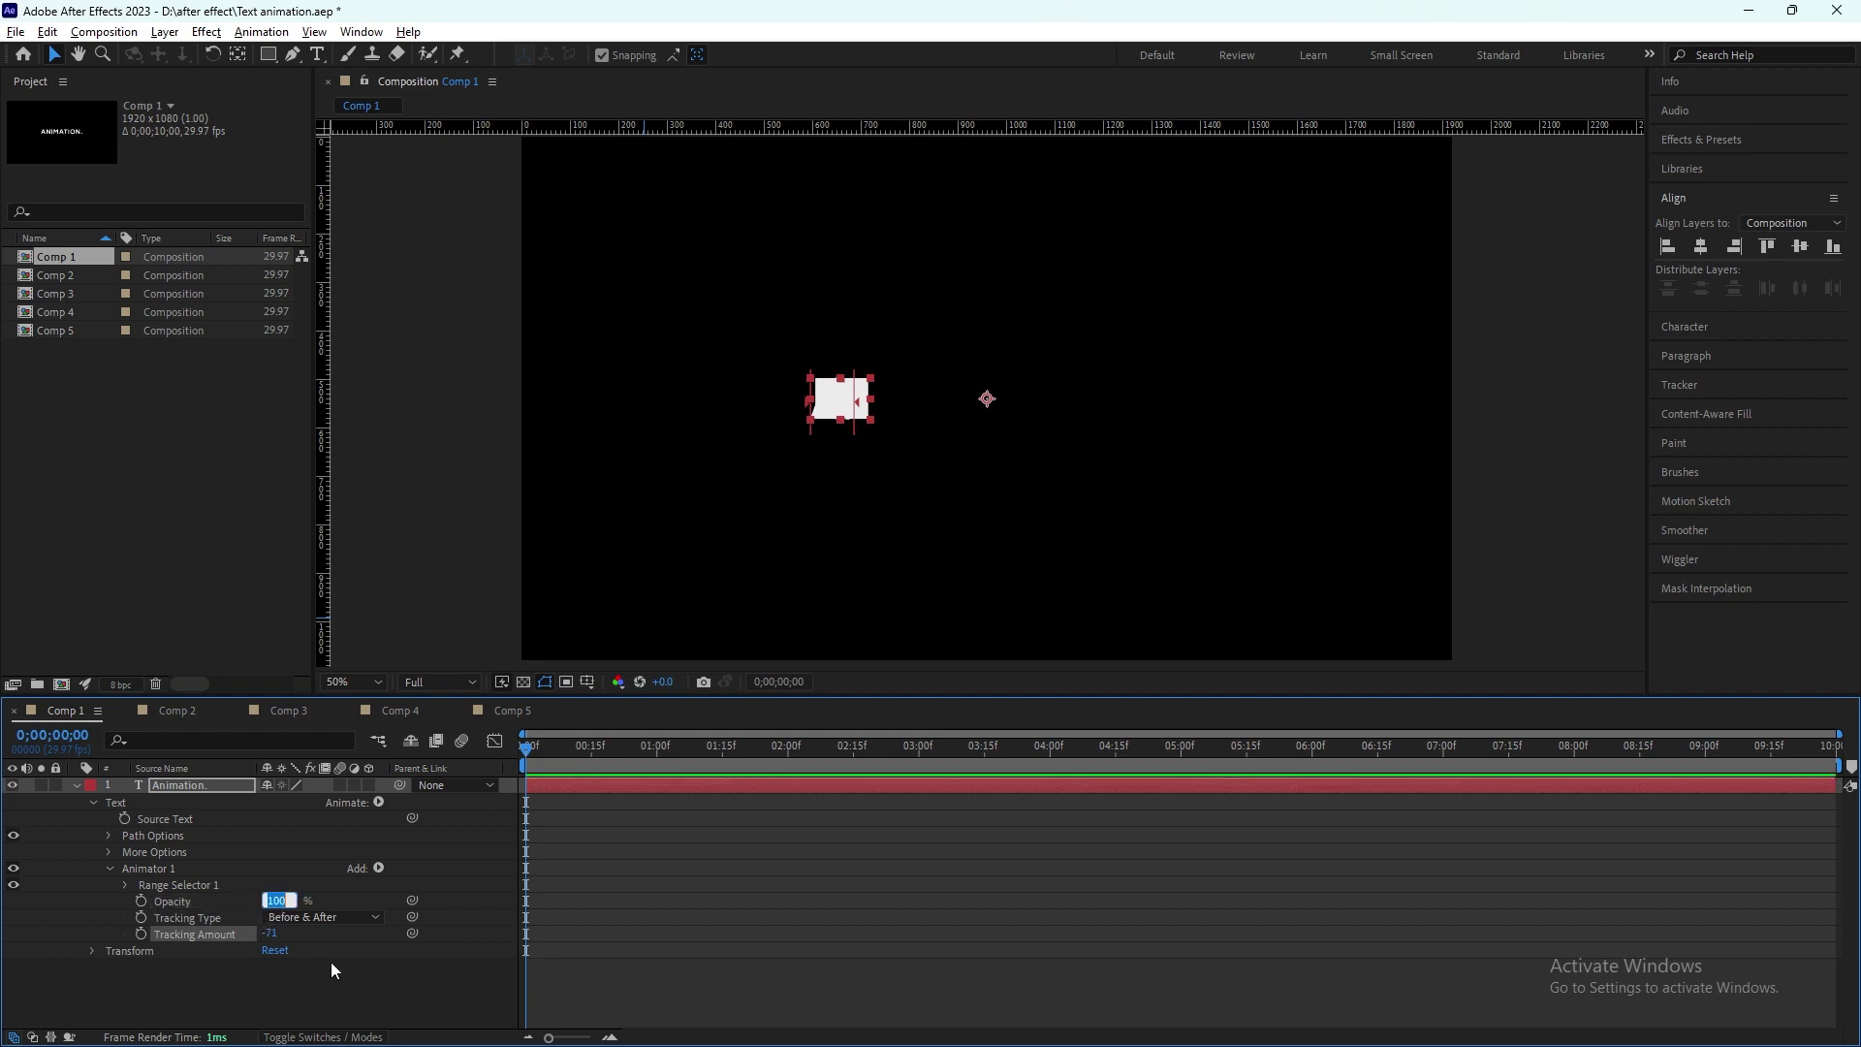
pyautogui.press('Return')
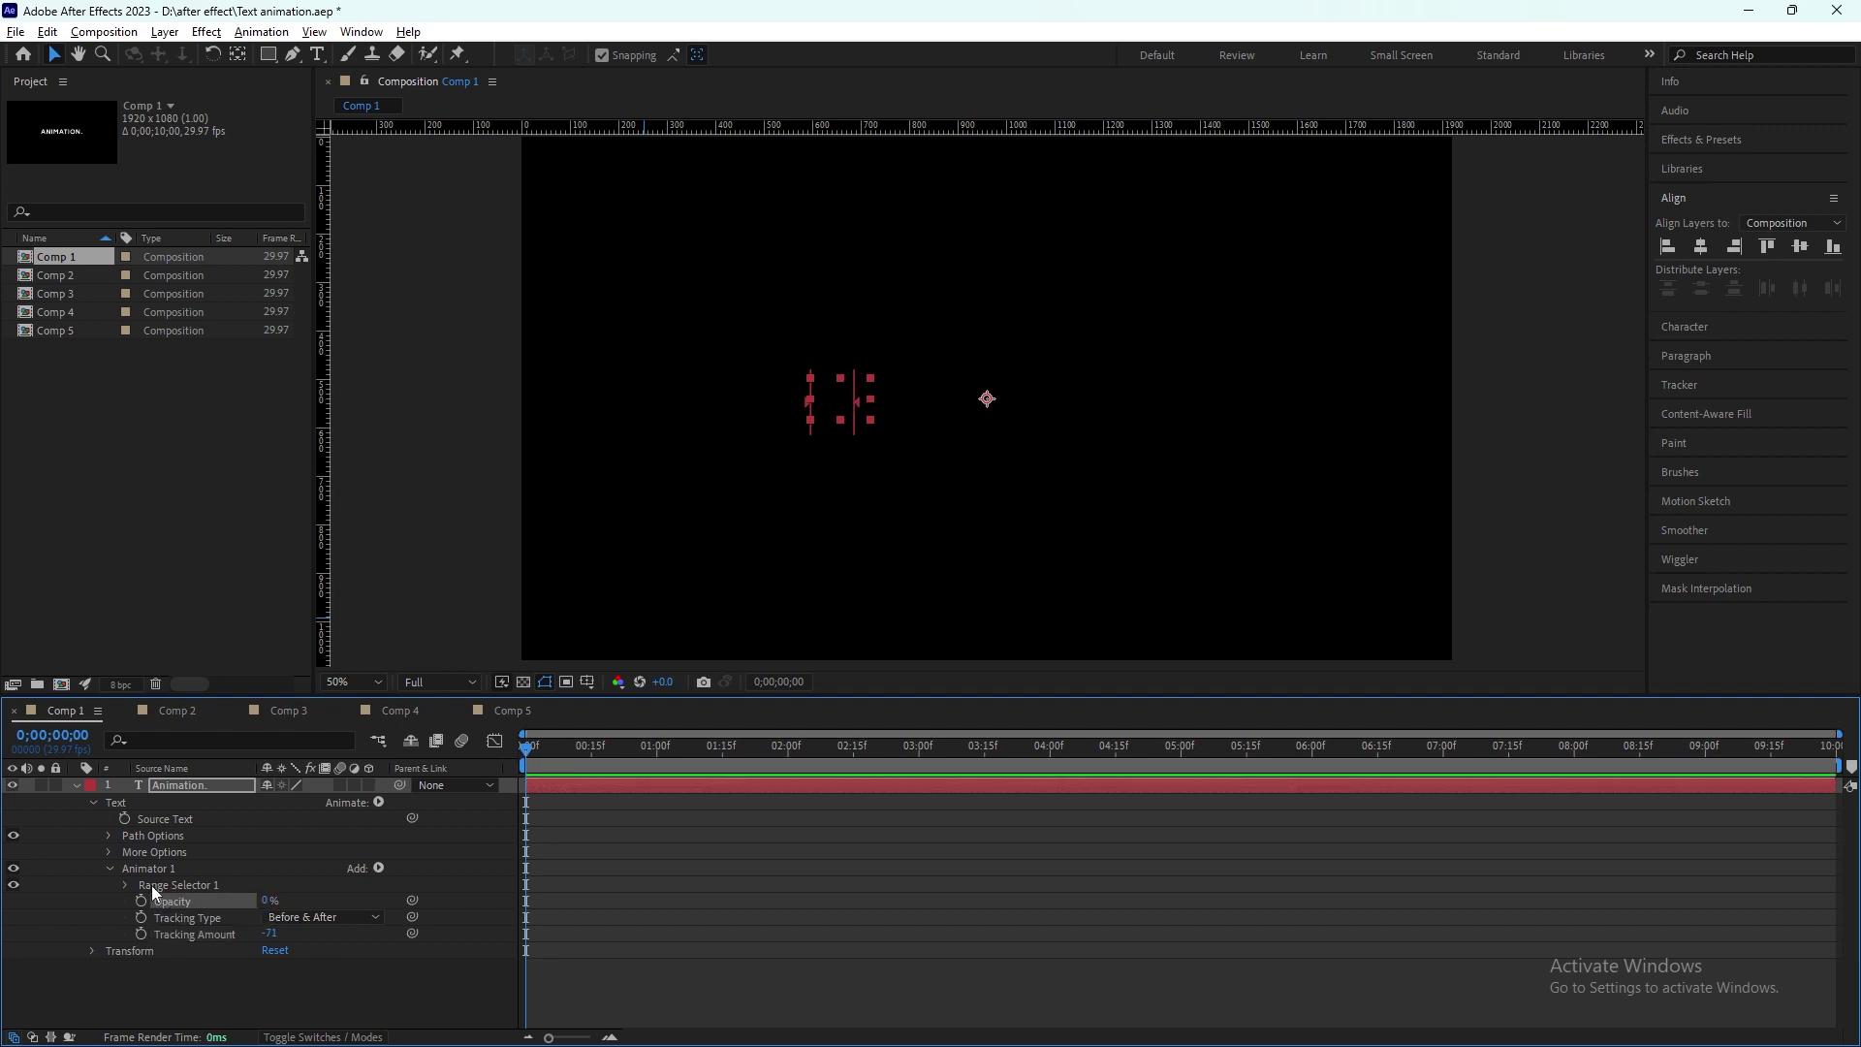
pyautogui.click(126, 885)
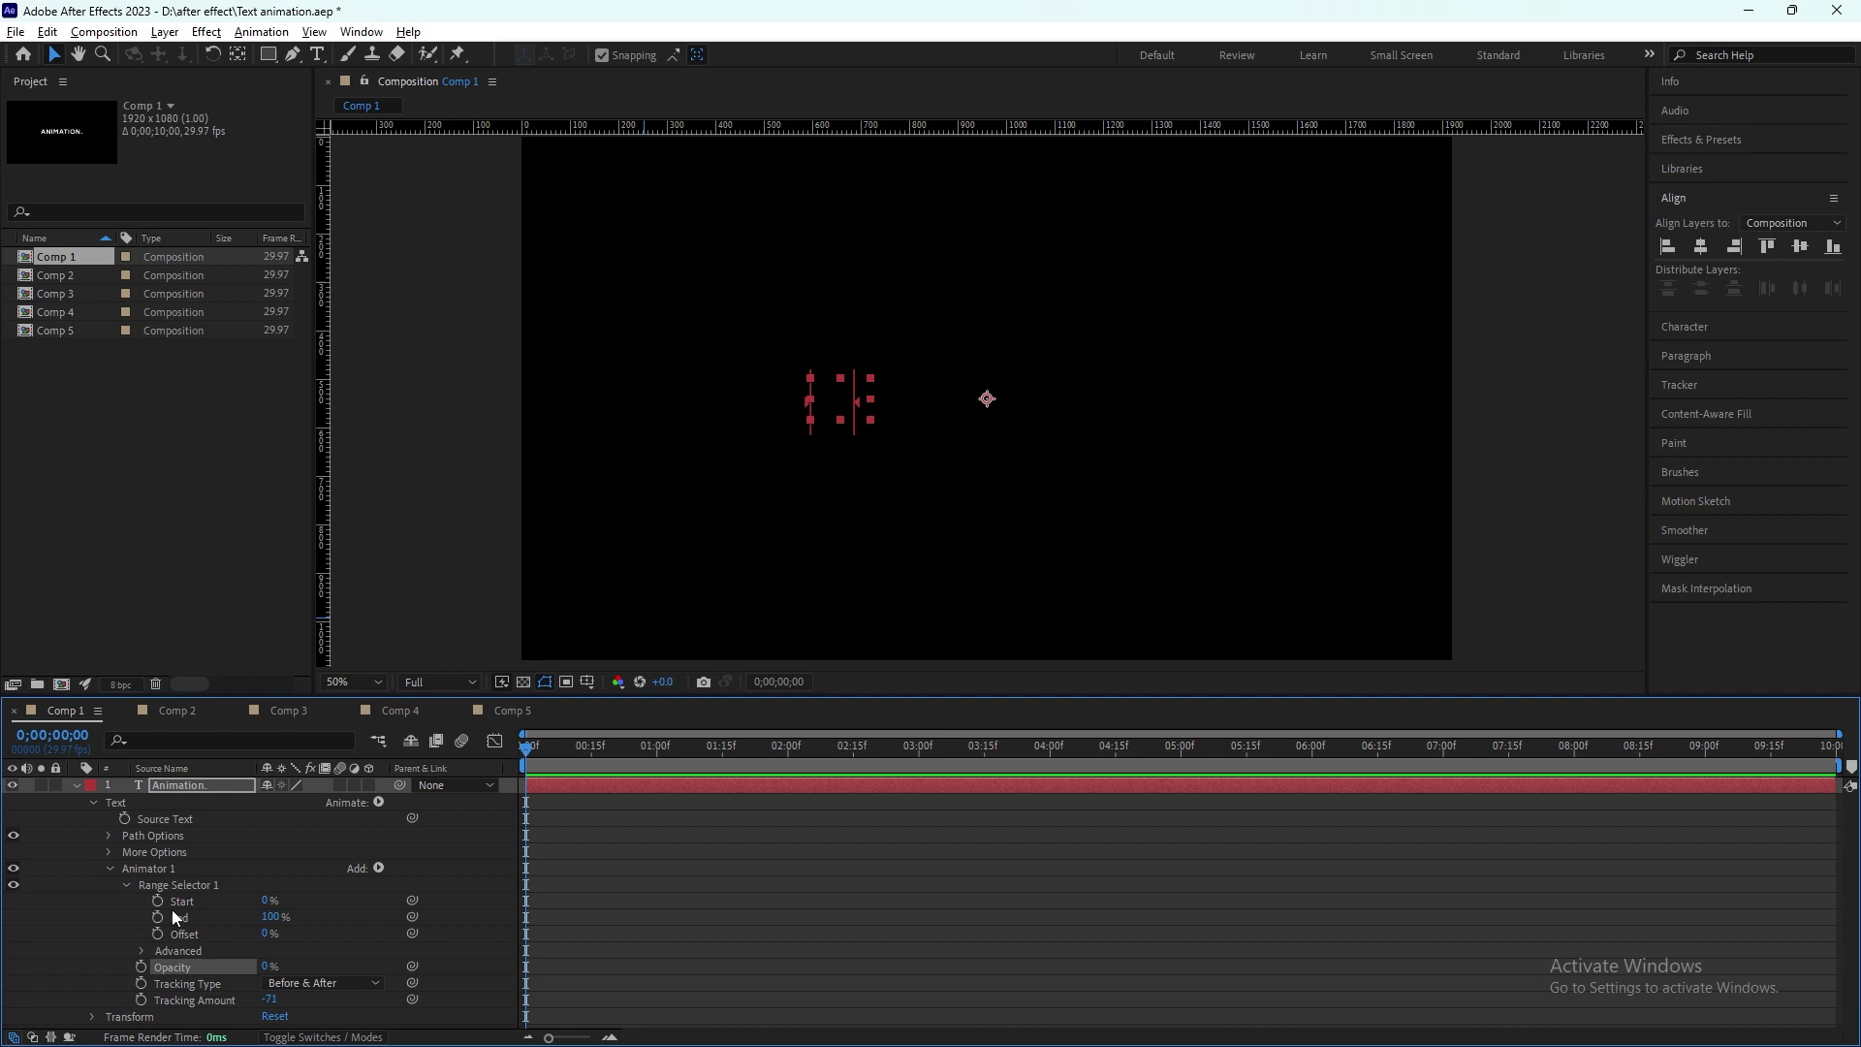
# Step: Keyframe Start from 0% at frame 0 to 100% at 1 s and Easy Ease both keyframes
pyautogui.click(157, 901)
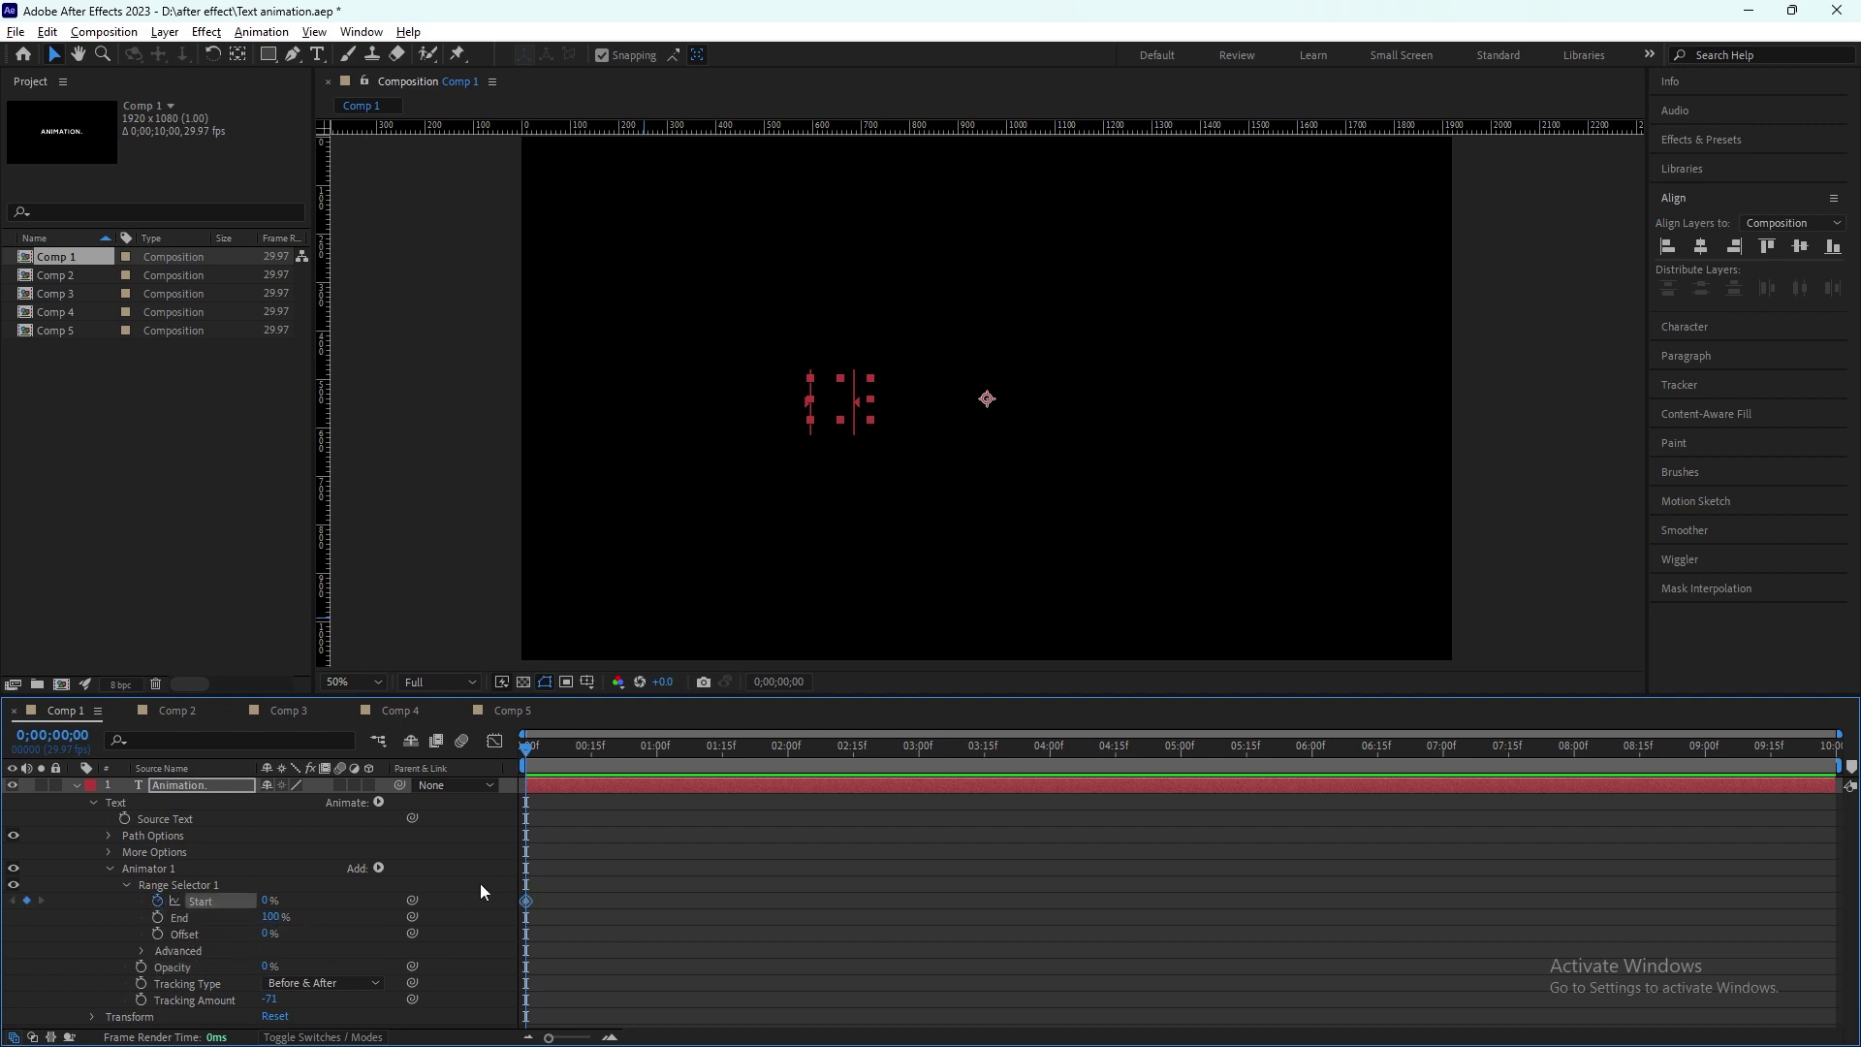
pyautogui.moveTo(554, 763); pyautogui.dragTo(657, 749)
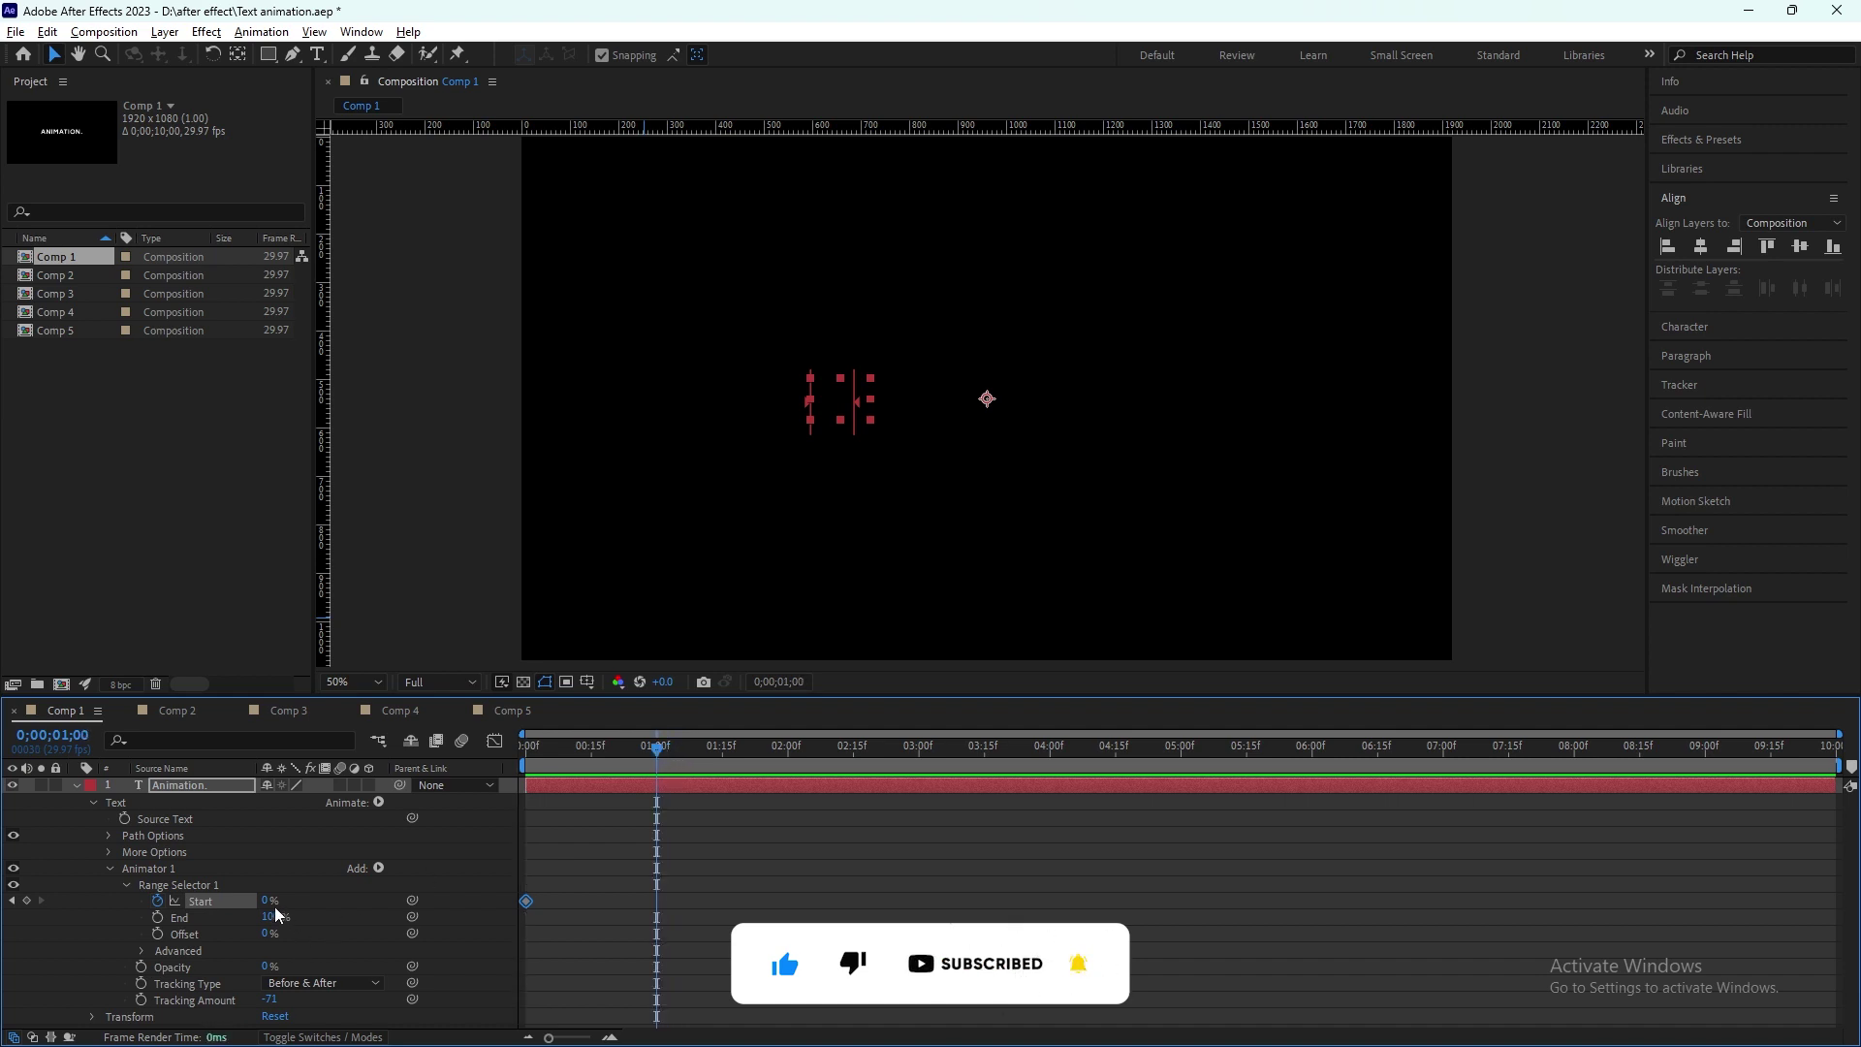
pyautogui.moveTo(267, 903); pyautogui.dragTo(519, 898)
pyautogui.moveTo(682, 900); pyautogui.dragTo(512, 921)
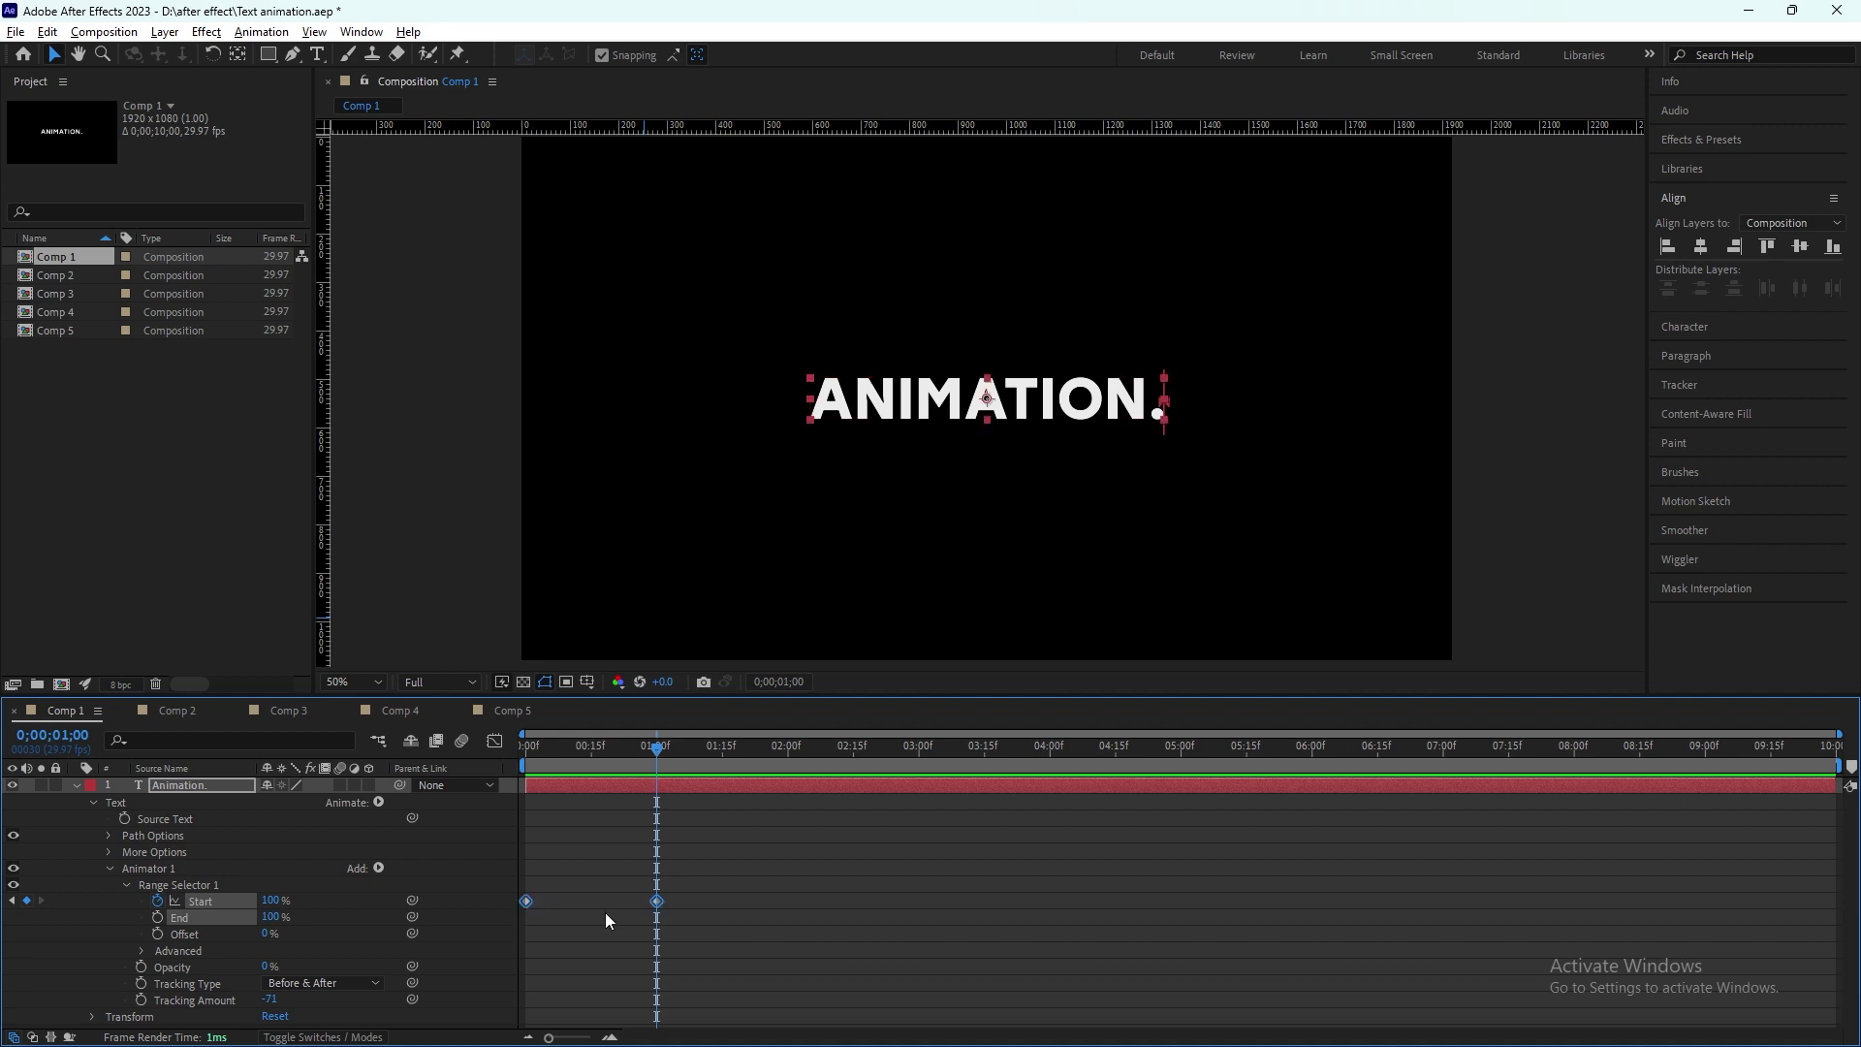
pyautogui.press('F9')
pyautogui.click(524, 783)
# Step: In the Graph Editor, extend the first Start keyframe's influence to about 92%, then preview
pyautogui.click(495, 741)
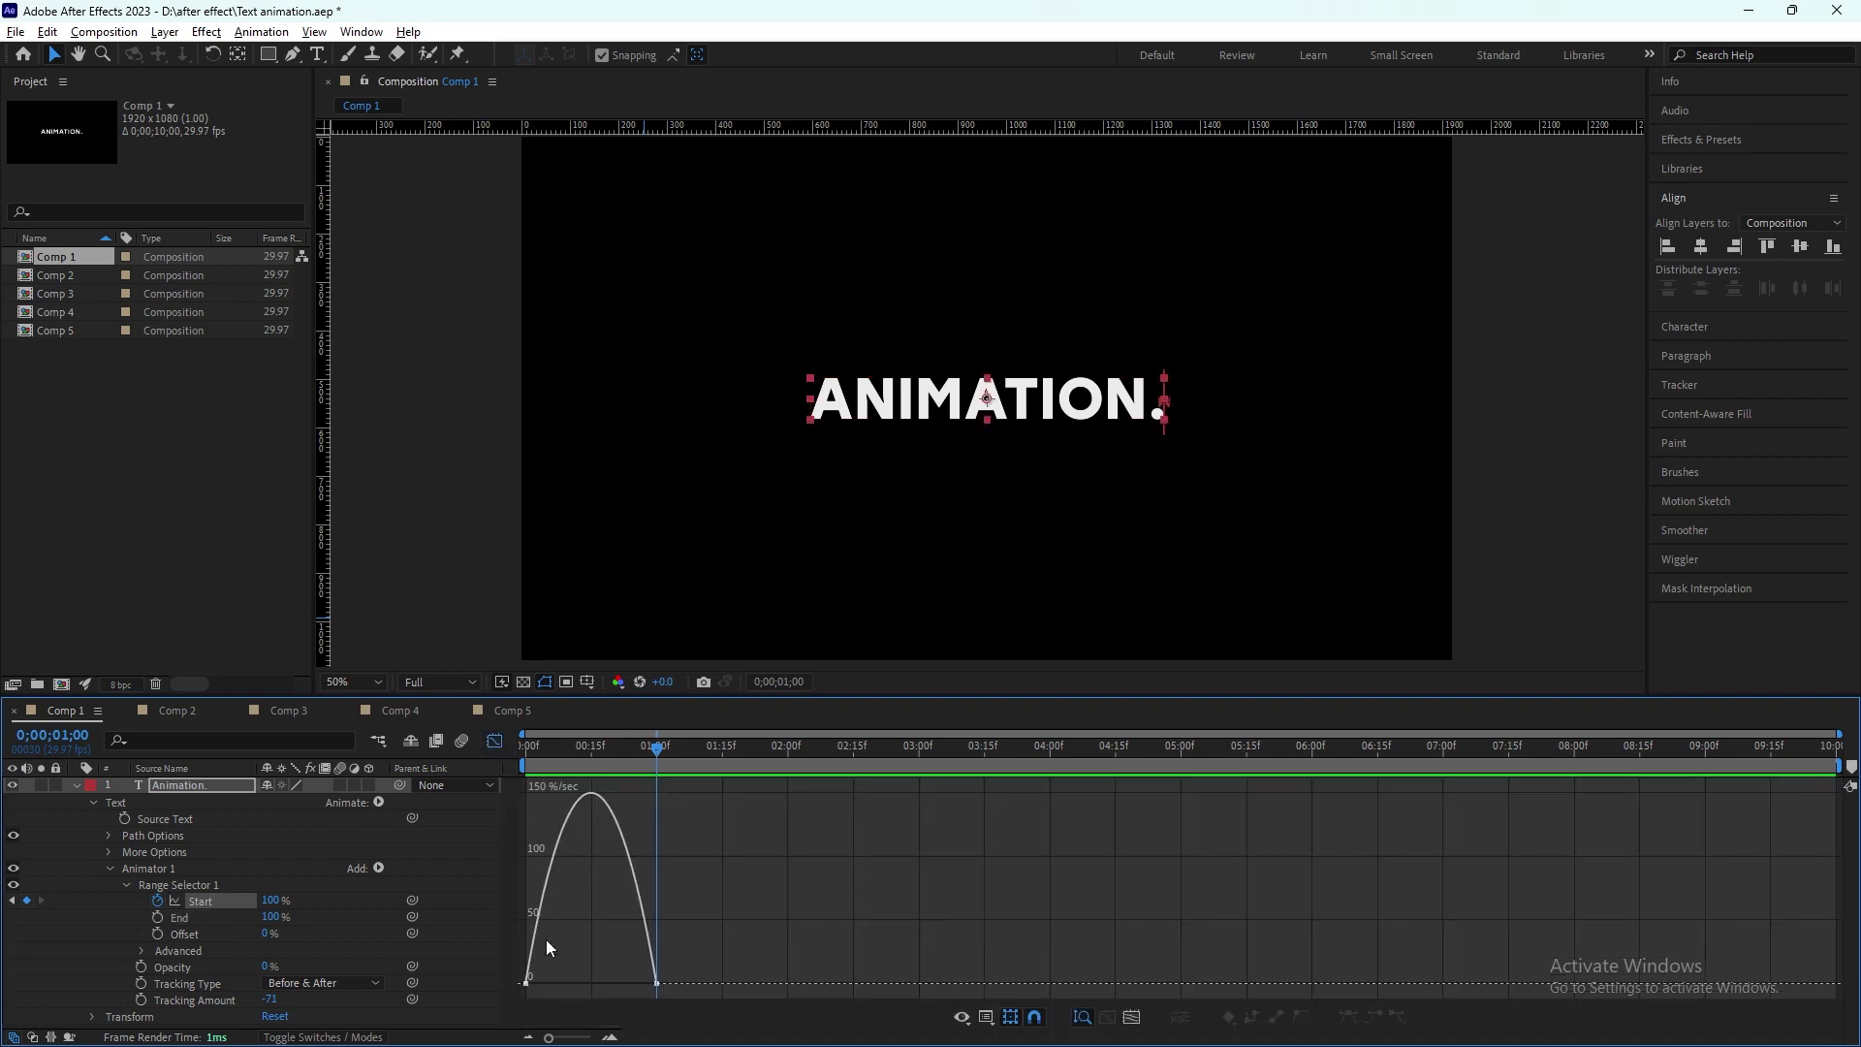
pyautogui.moveTo(529, 986)
pyautogui.moveTo(550, 983); pyautogui.dragTo(591, 973)
pyautogui.moveTo(659, 748); pyautogui.dragTo(492, 773)
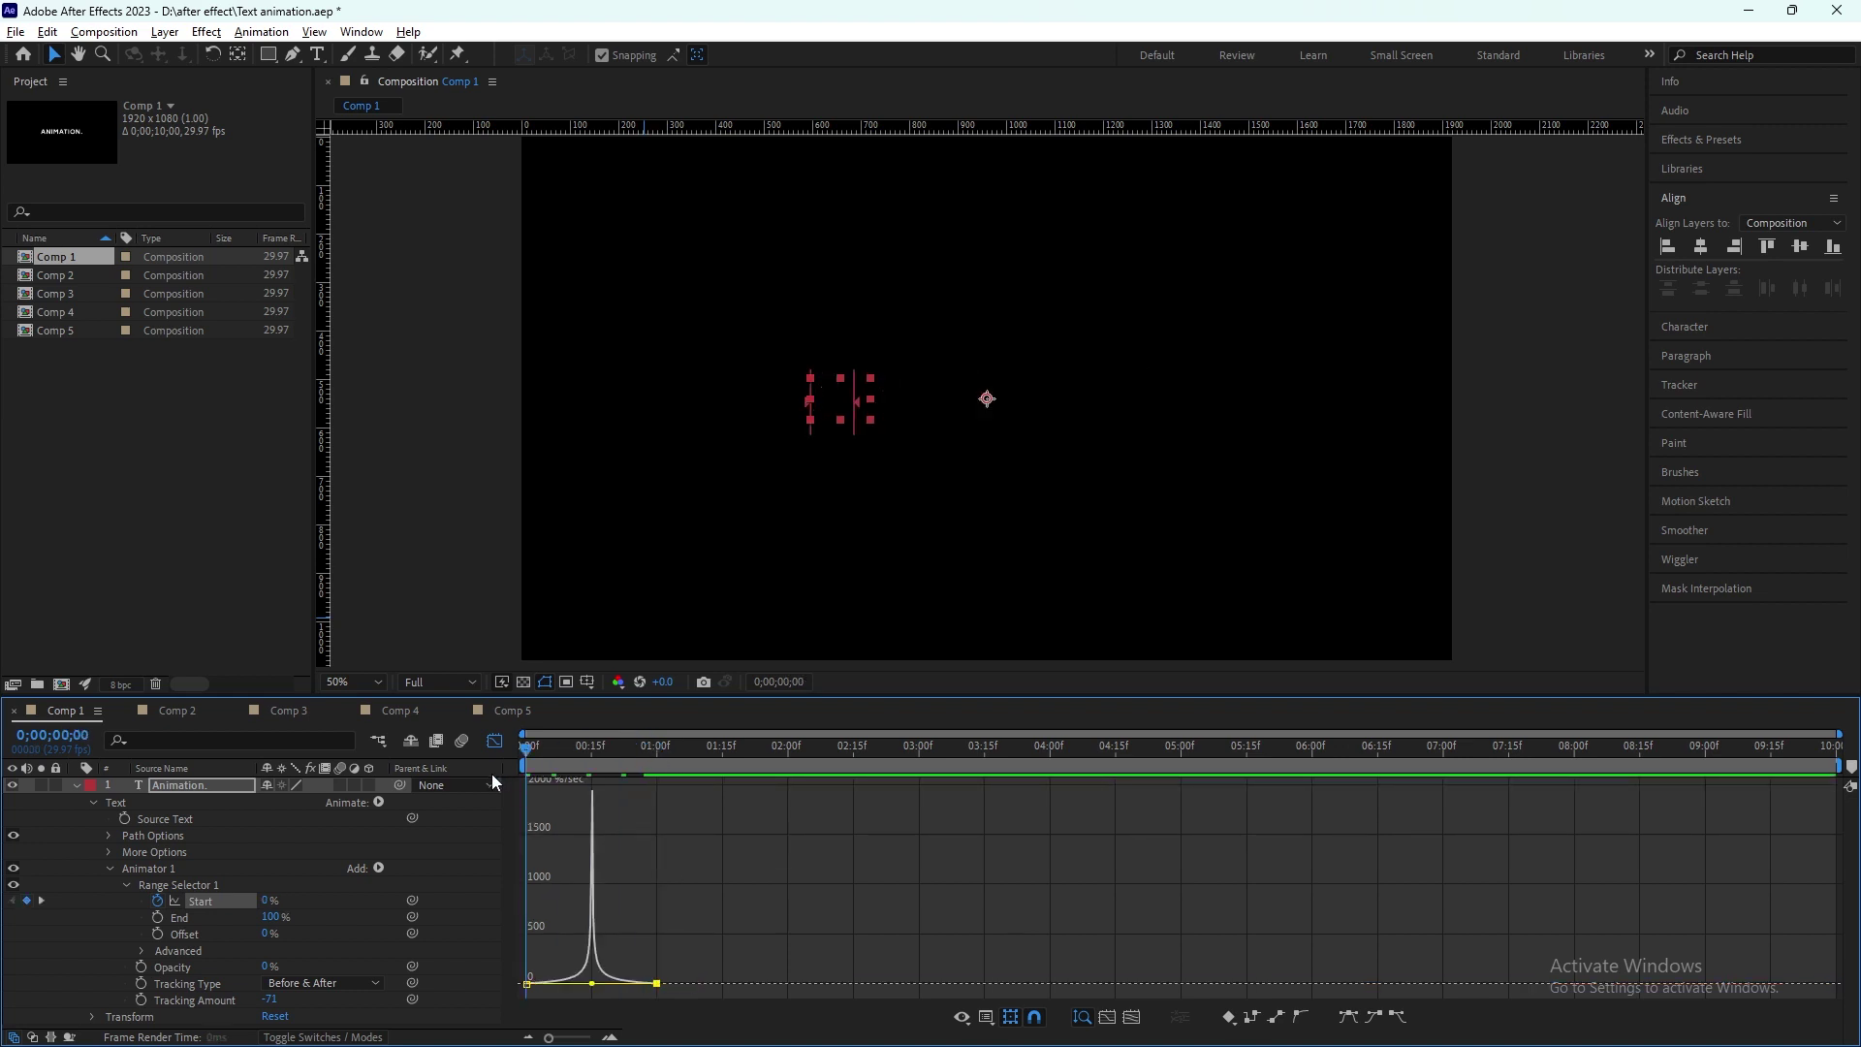
pyautogui.click(494, 743)
pyautogui.press('space')
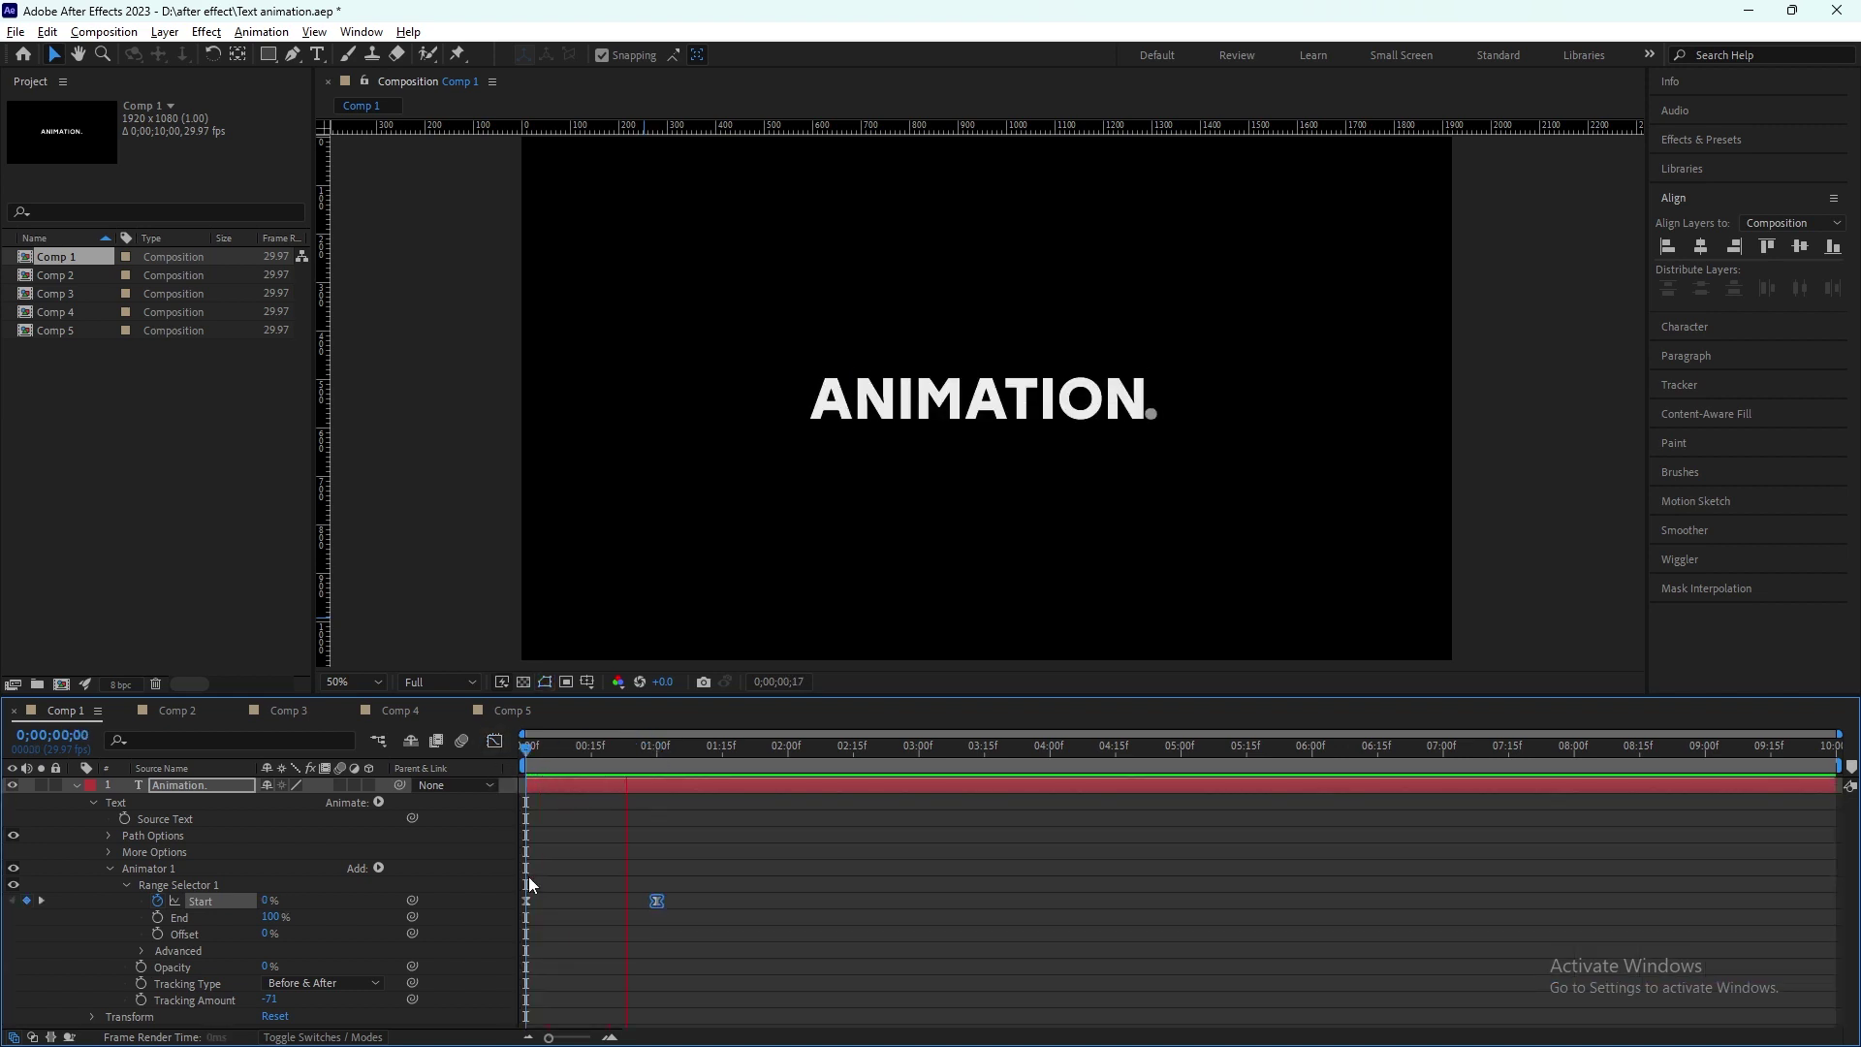
# Step: Enable motion blur on the Animation text layer and preview the reveal from 0;00
pyautogui.click(341, 785)
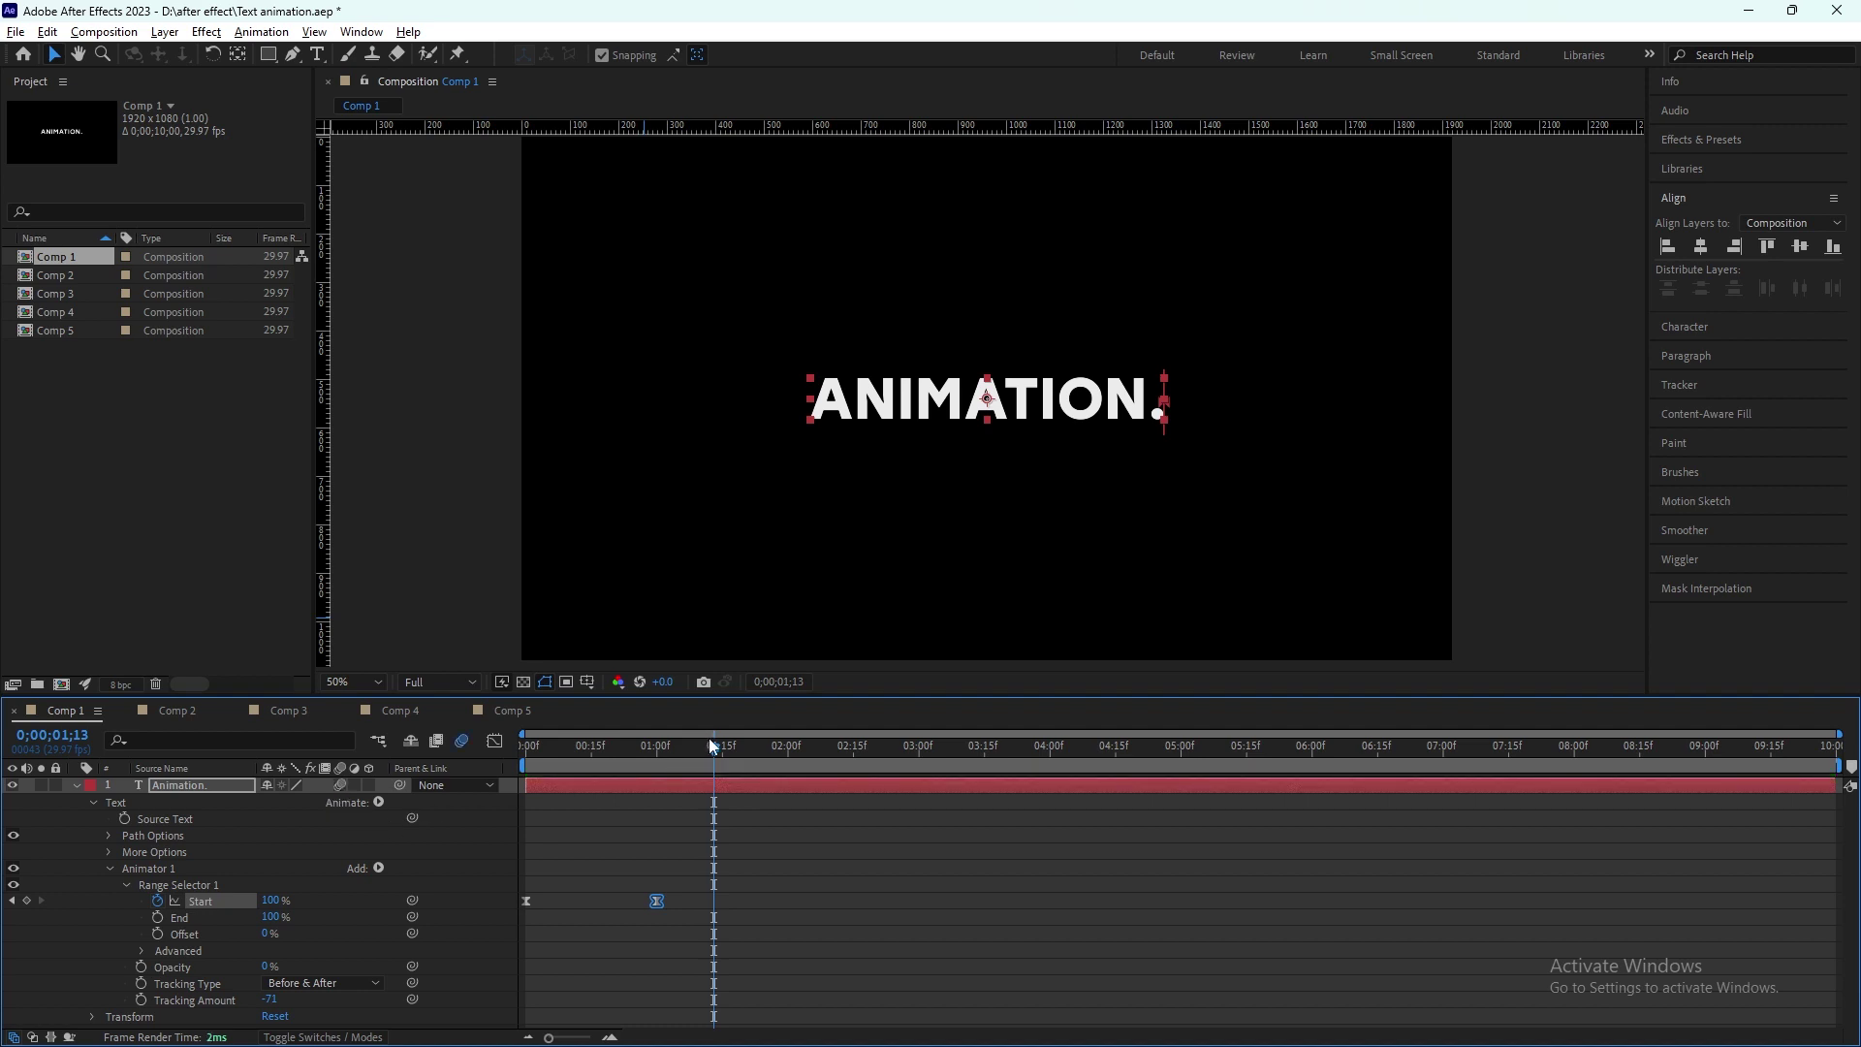
pyautogui.press('space')
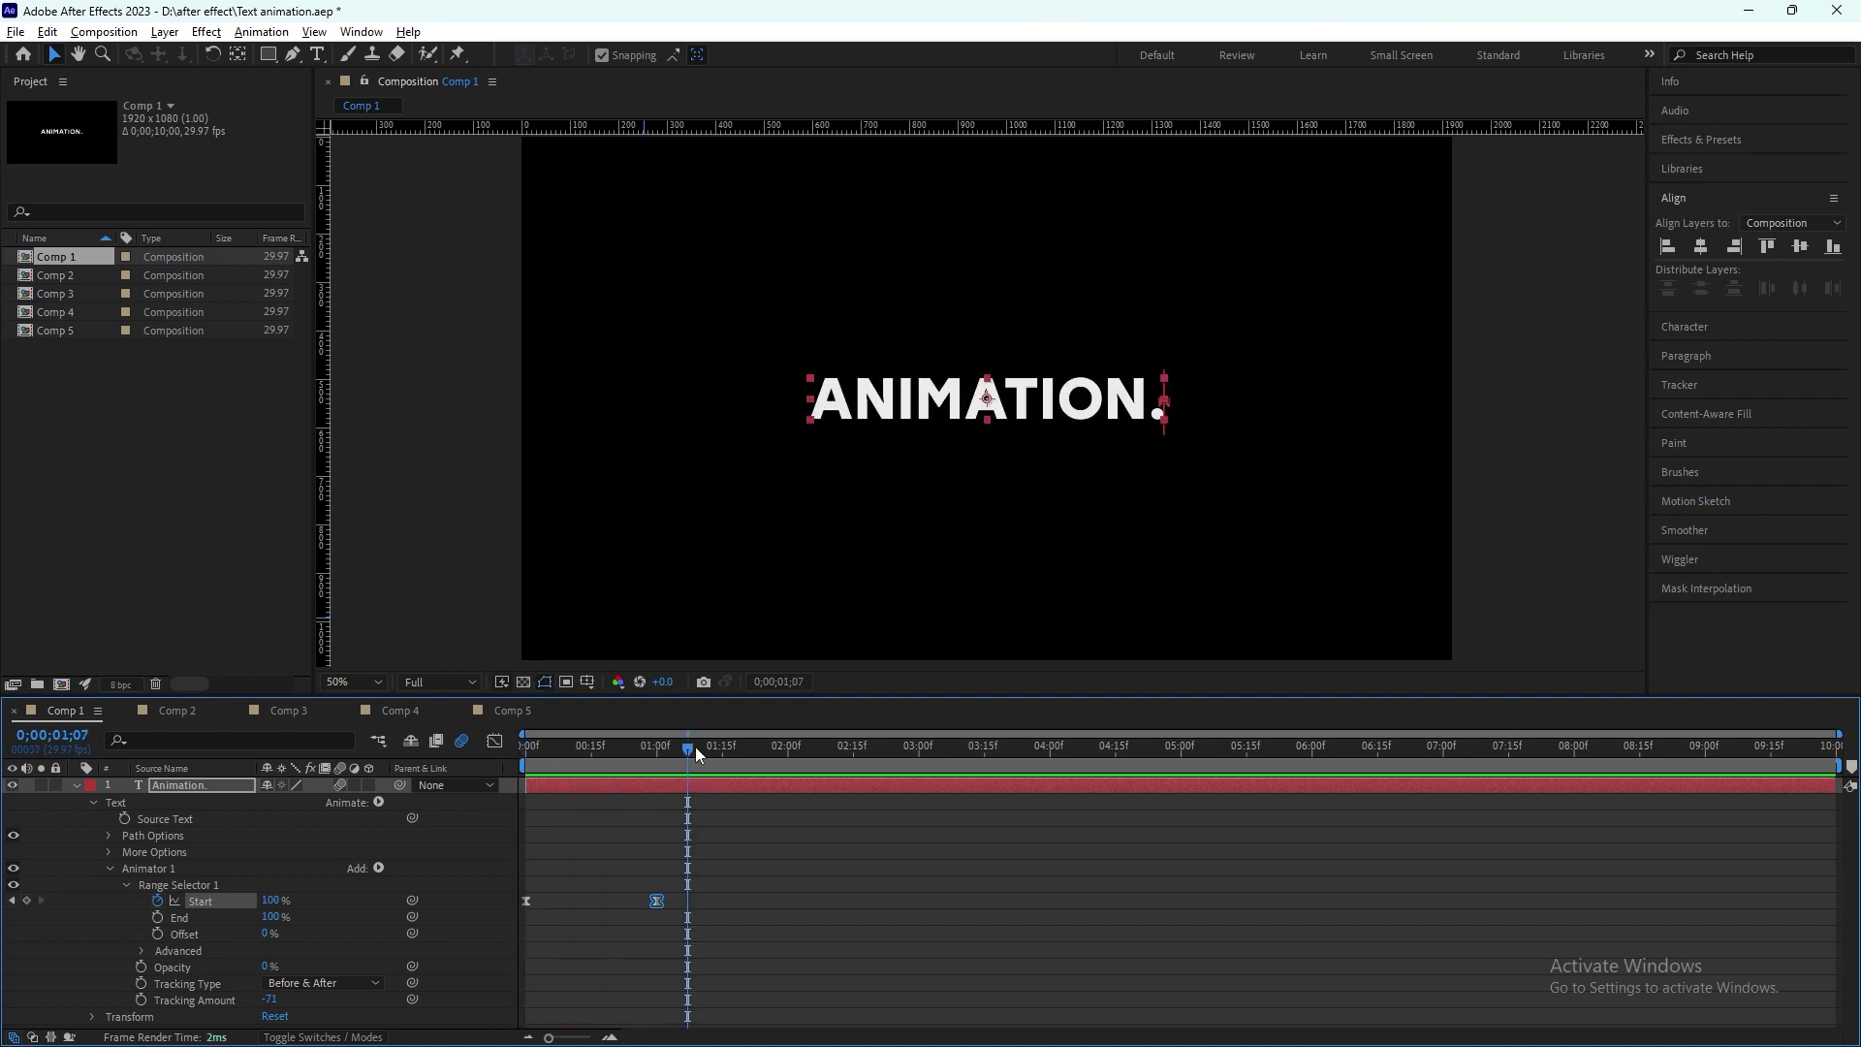
pyautogui.moveTo(695, 746); pyautogui.dragTo(504, 756)
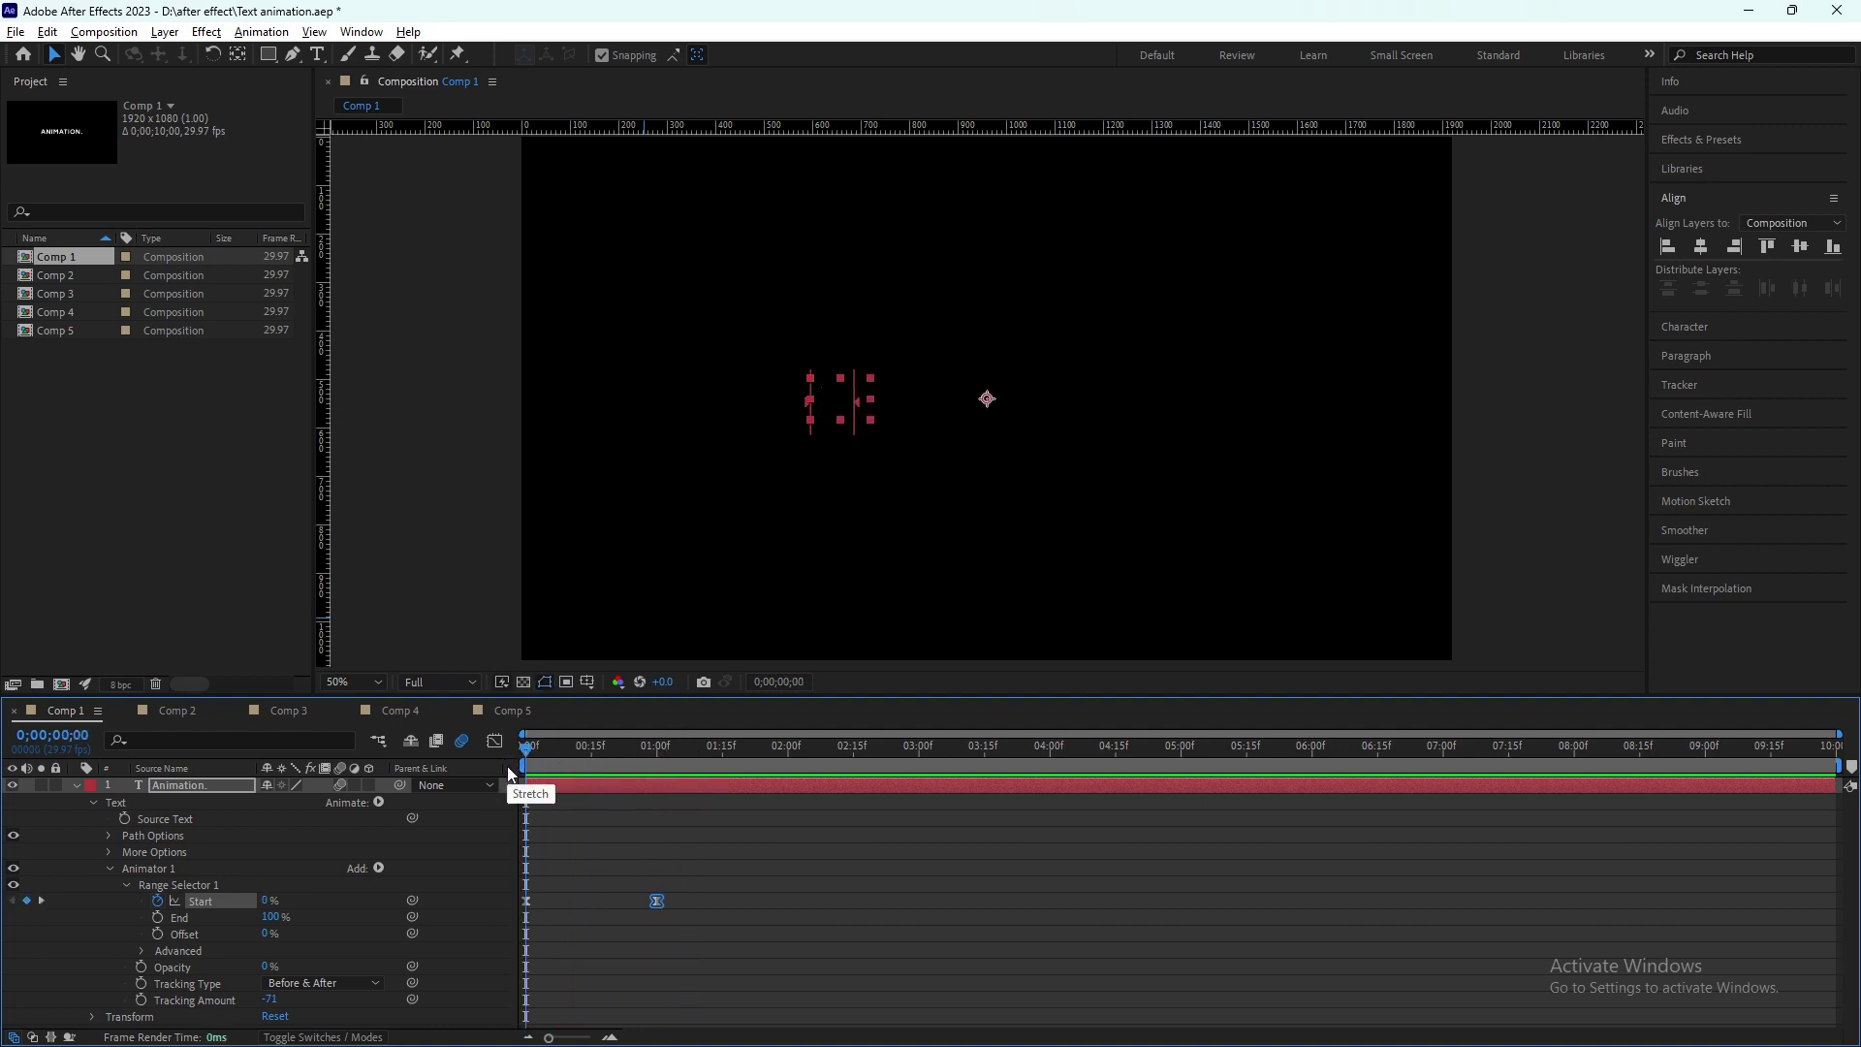
pyautogui.press('space')
pyautogui.press('space')
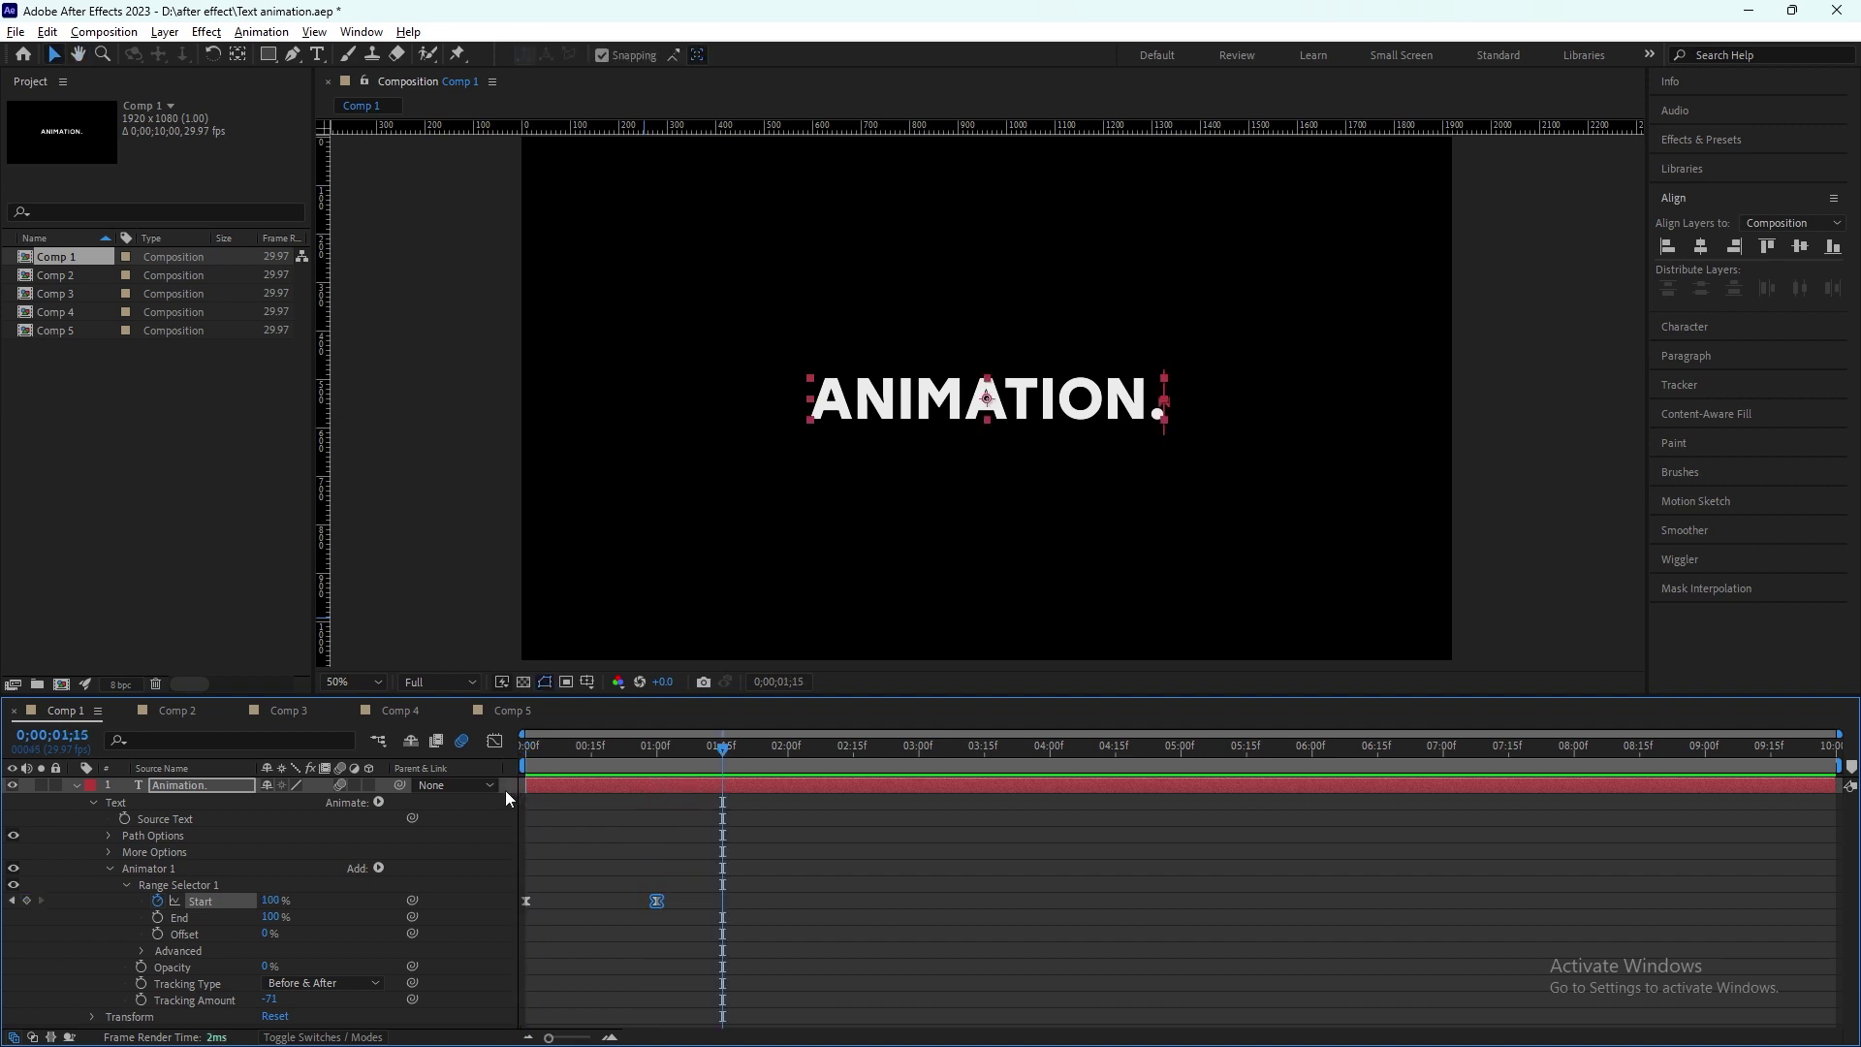